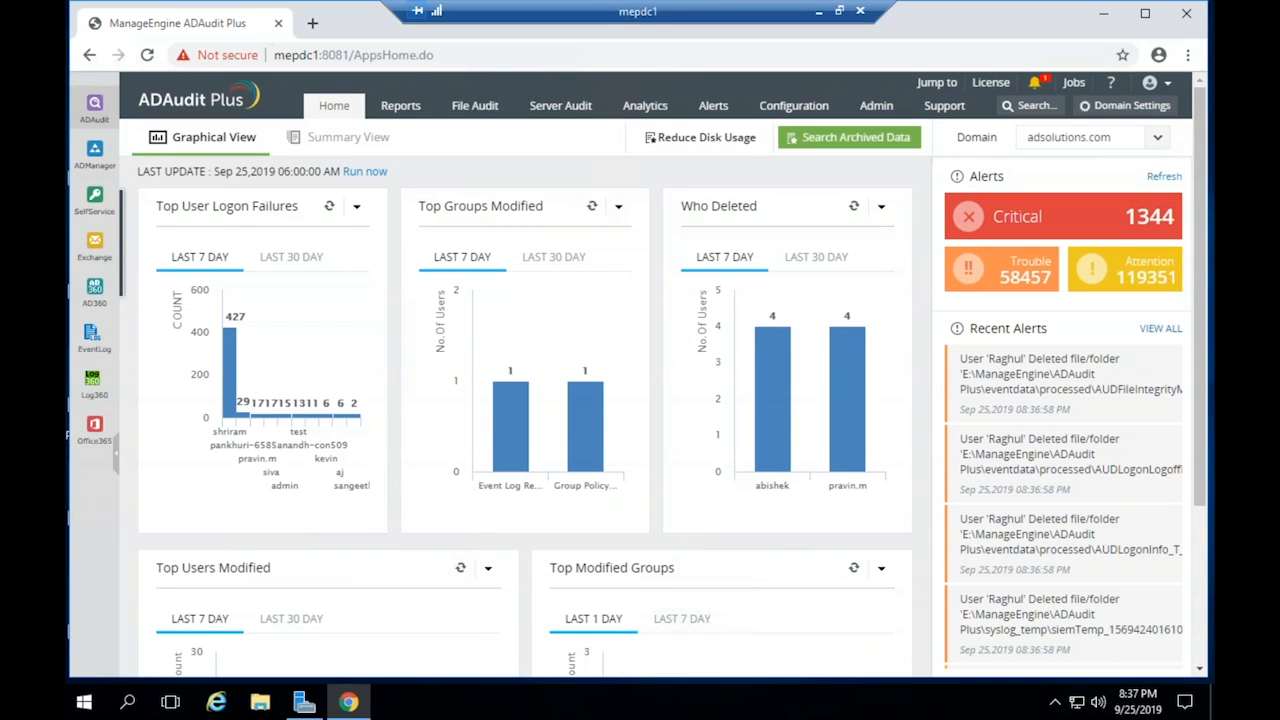
Show the home dashboard's summary view and examine its logon, management and auditing sections
scroll(709, 337, "down", 2)
scroll(710, 338, "up", 2)
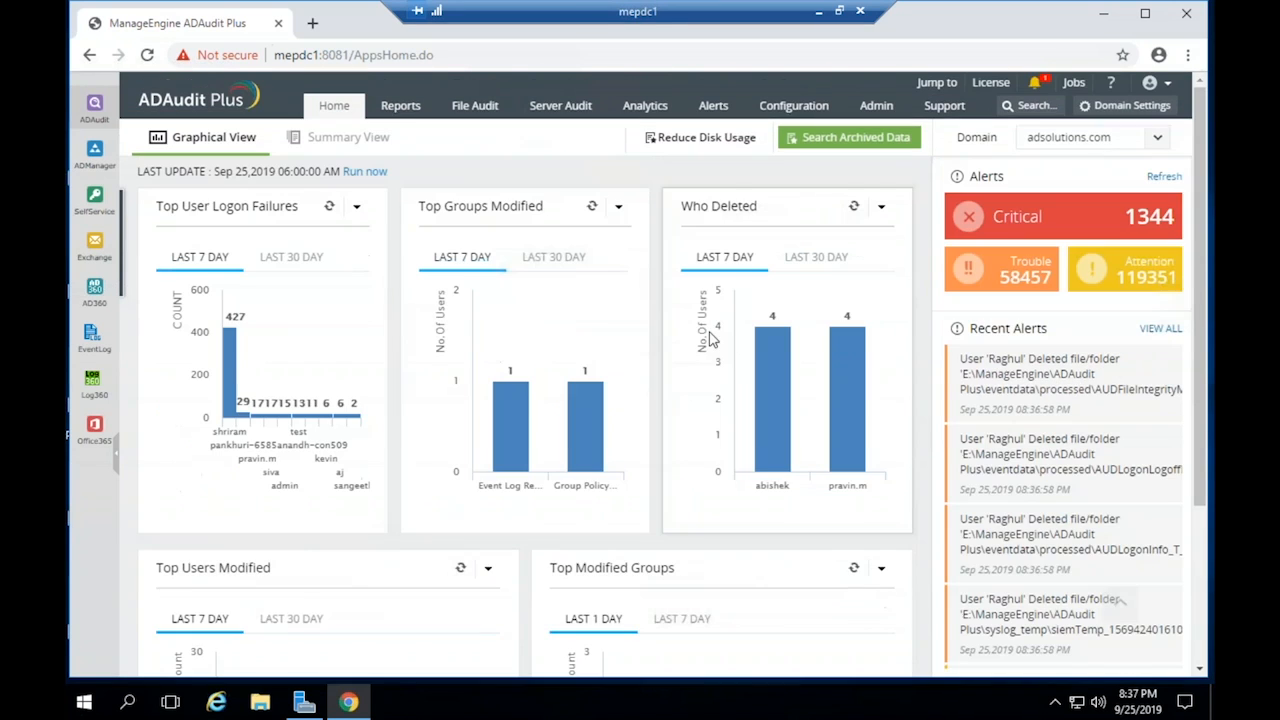
left_click(377, 146)
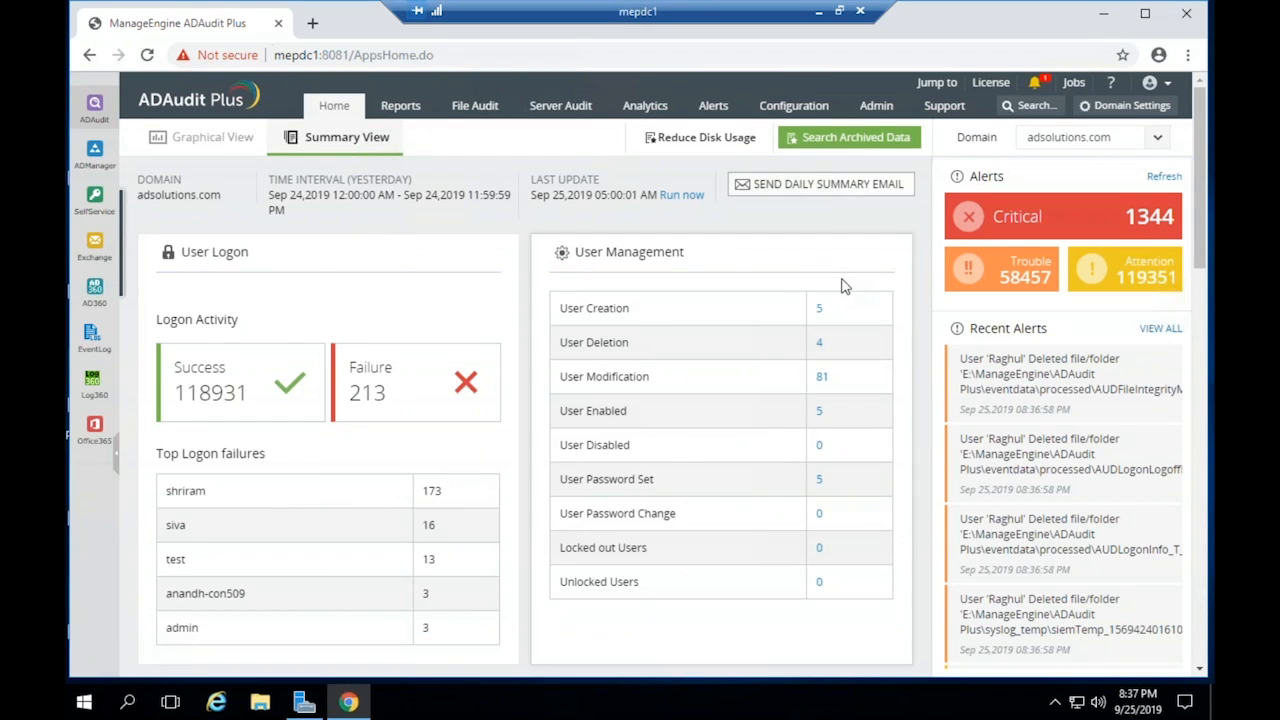
scroll(840, 285, "down", 8)
scroll(842, 287, "down", 6)
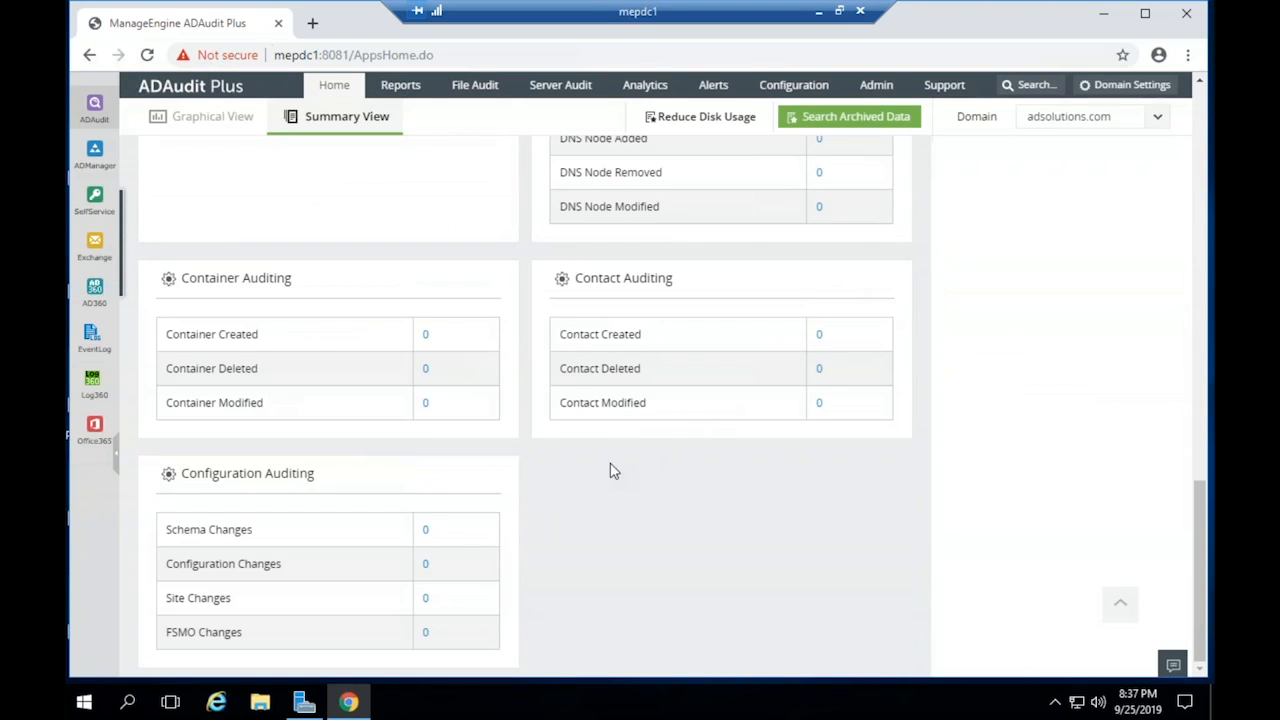
scroll(395, 463, "up", 15)
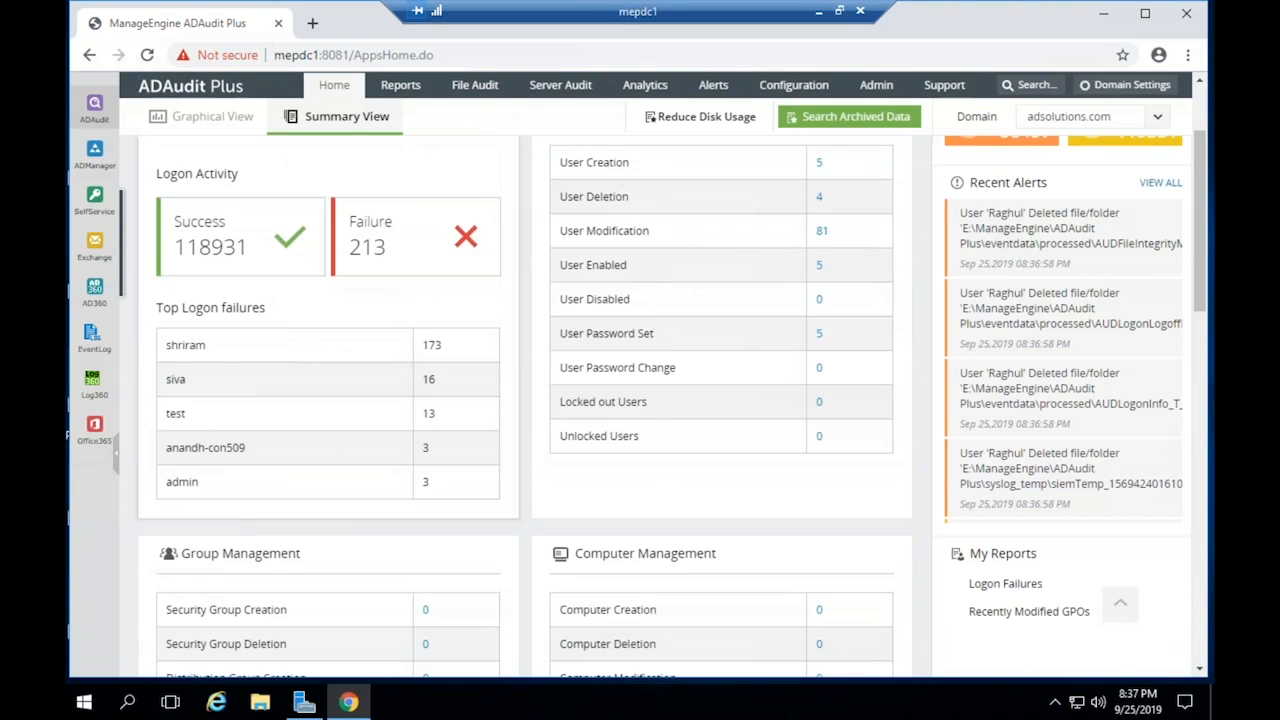
scroll(409, 360, "down", 3)
scroll(509, 495, "down", 12)
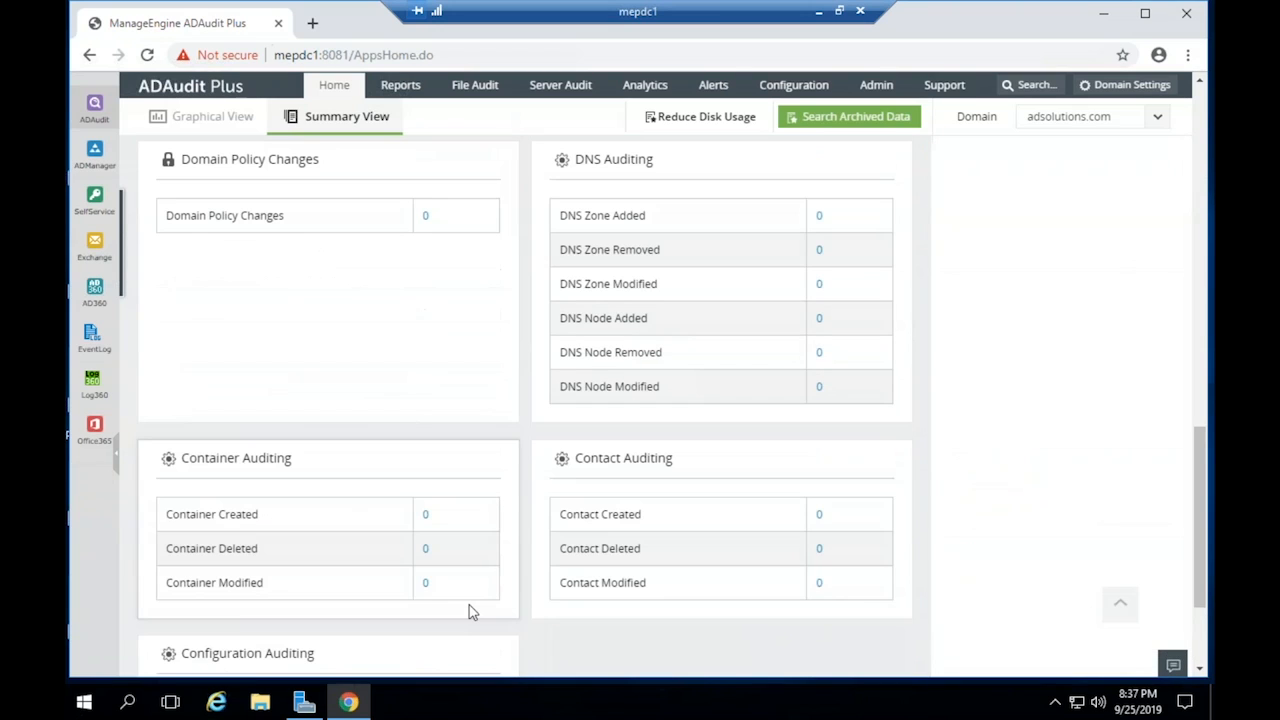
scroll(484, 560, "up", 15)
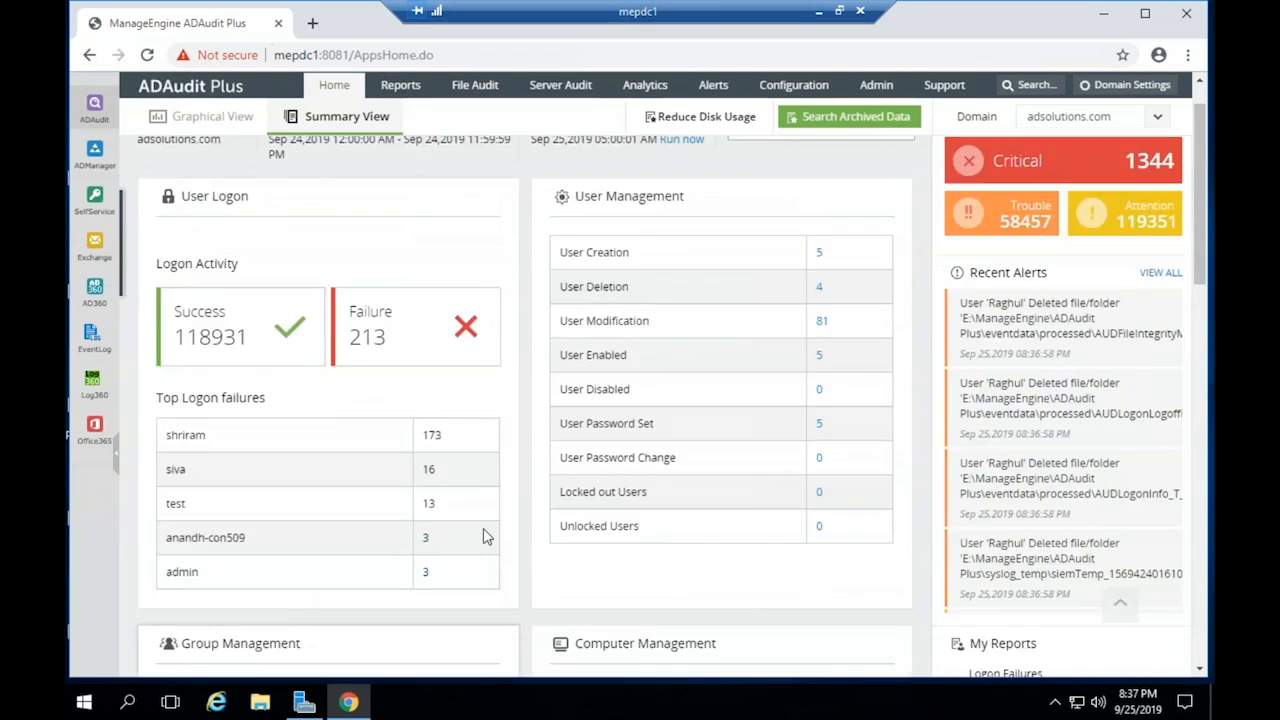
Open the Logon Failures report and examine its top failures chart and the individual event details
left_click(400, 106)
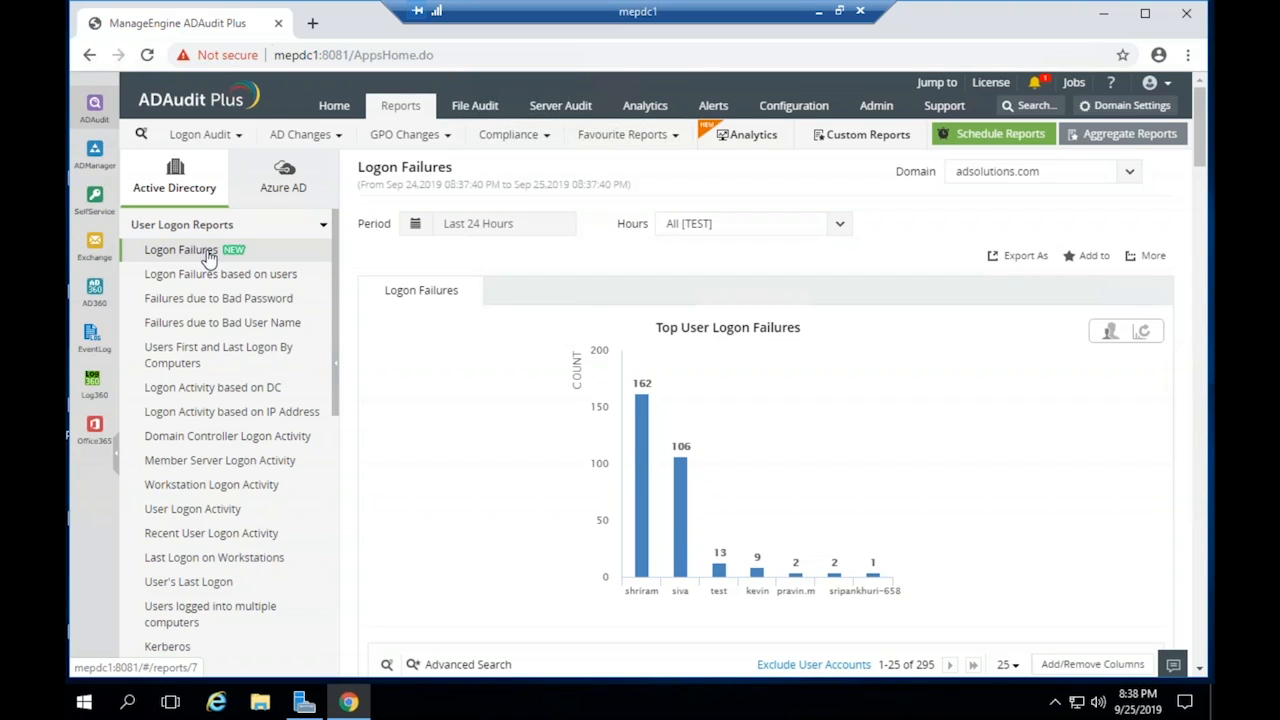
scroll(673, 520, "down", 10)
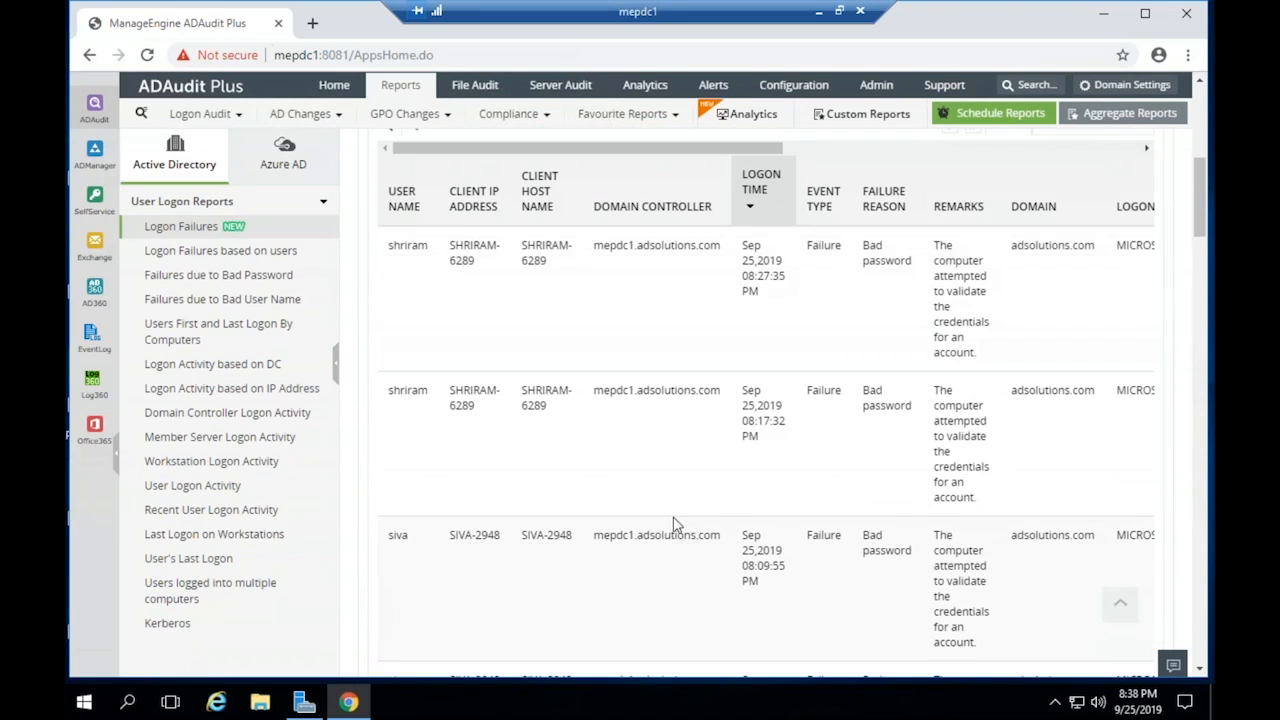
scroll(673, 520, "up", 2)
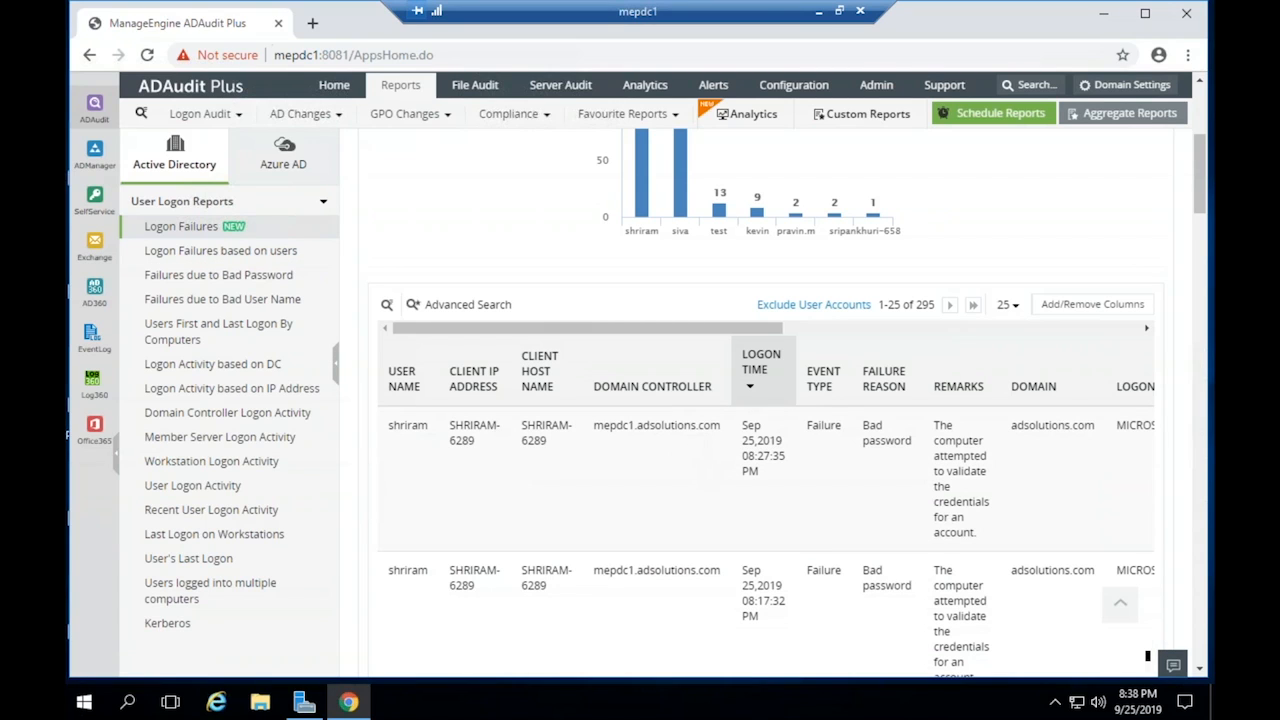
Filter the Logon Failures report entries by a specific account's user name and review the matching events
left_click(386, 305)
type("pravin")
key("Return")
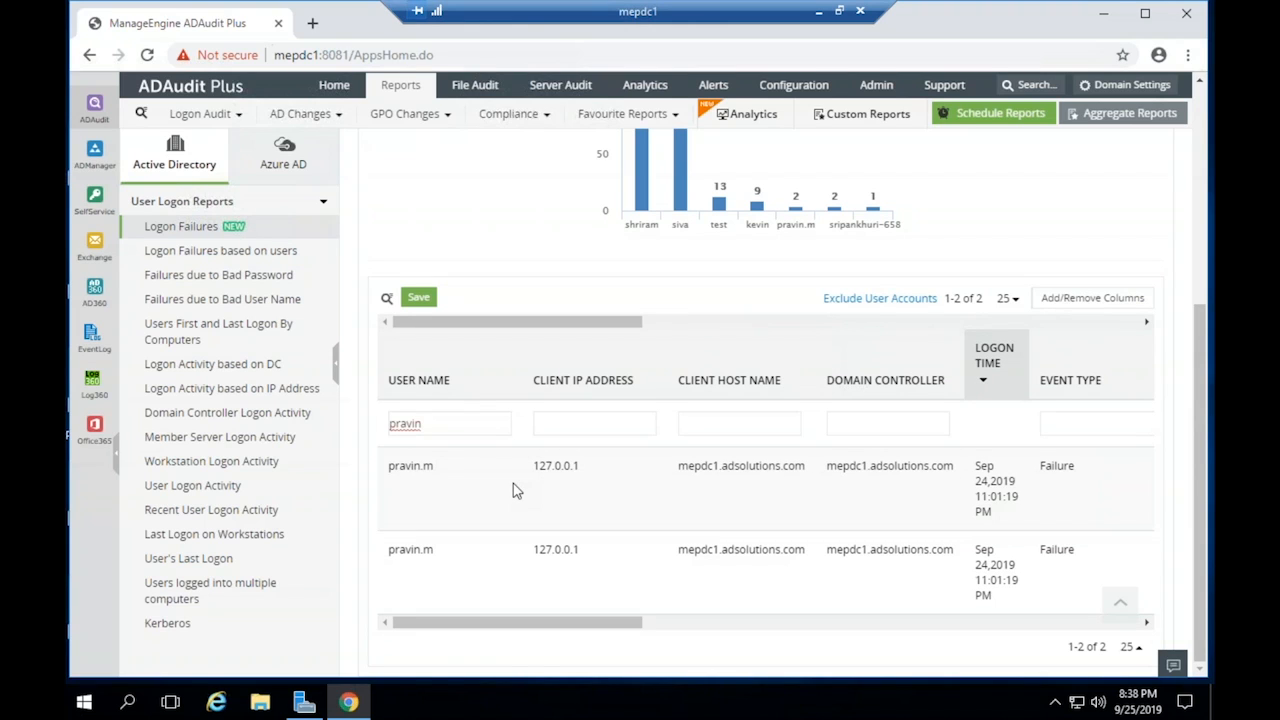
scroll(513, 483, "up", 4)
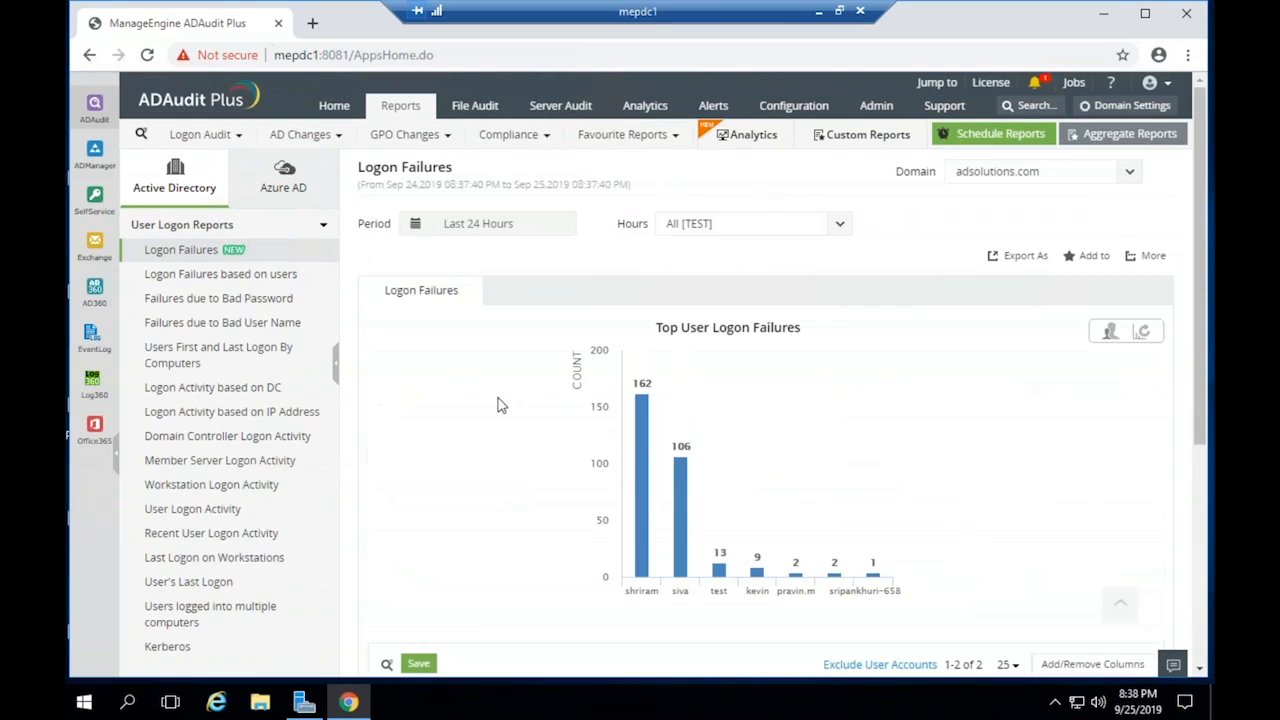
scroll(644, 432, "down", 4)
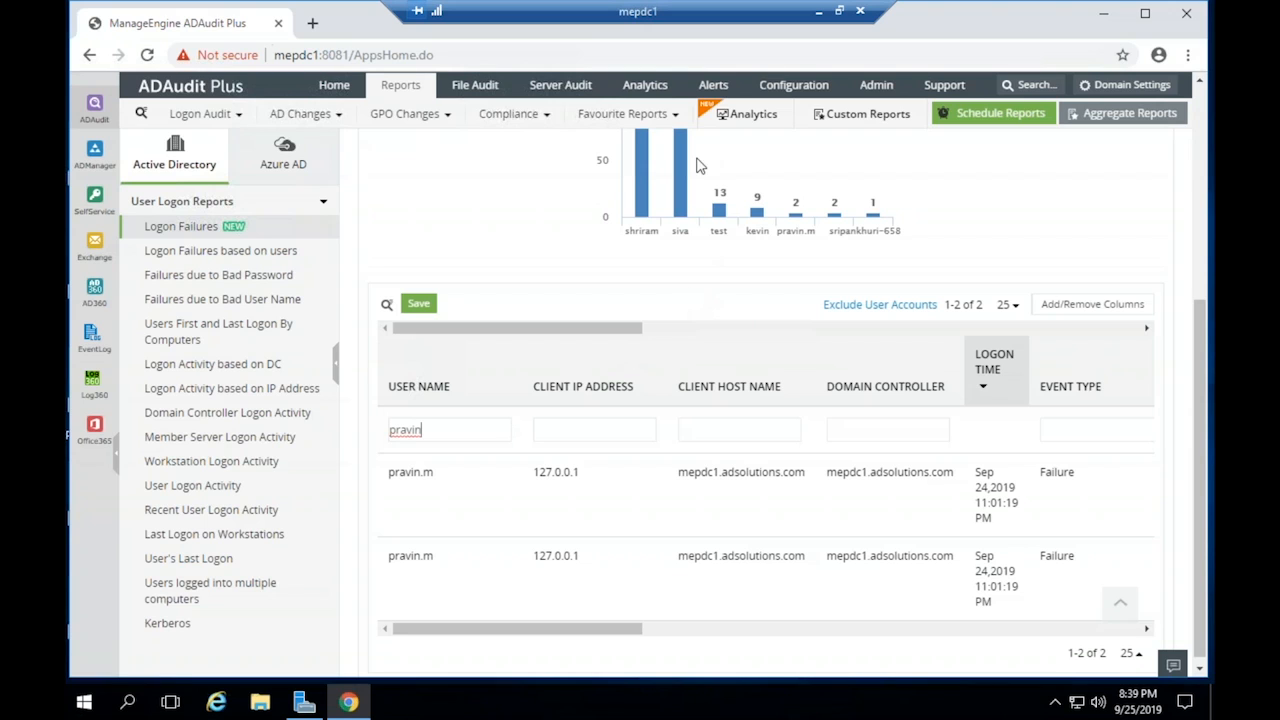
Start a new alert profile and name it "Multiple Auth Failures"
left_click(712, 86)
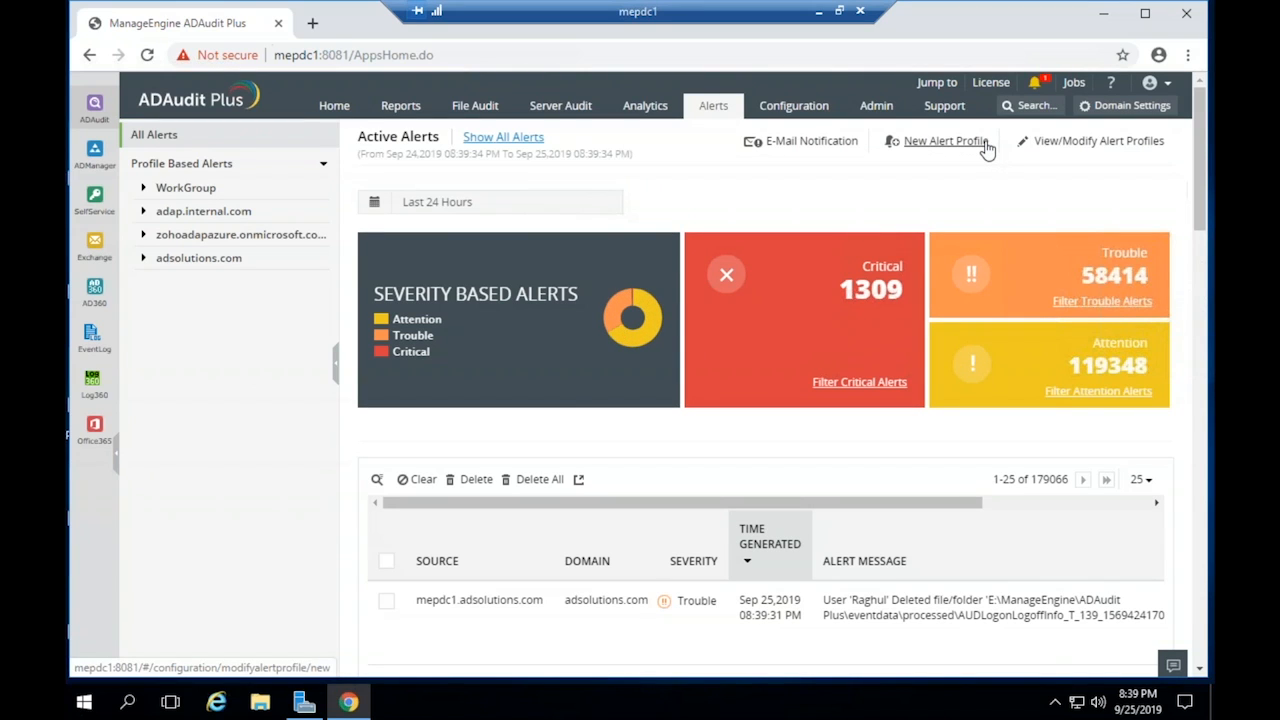
left_click(985, 142)
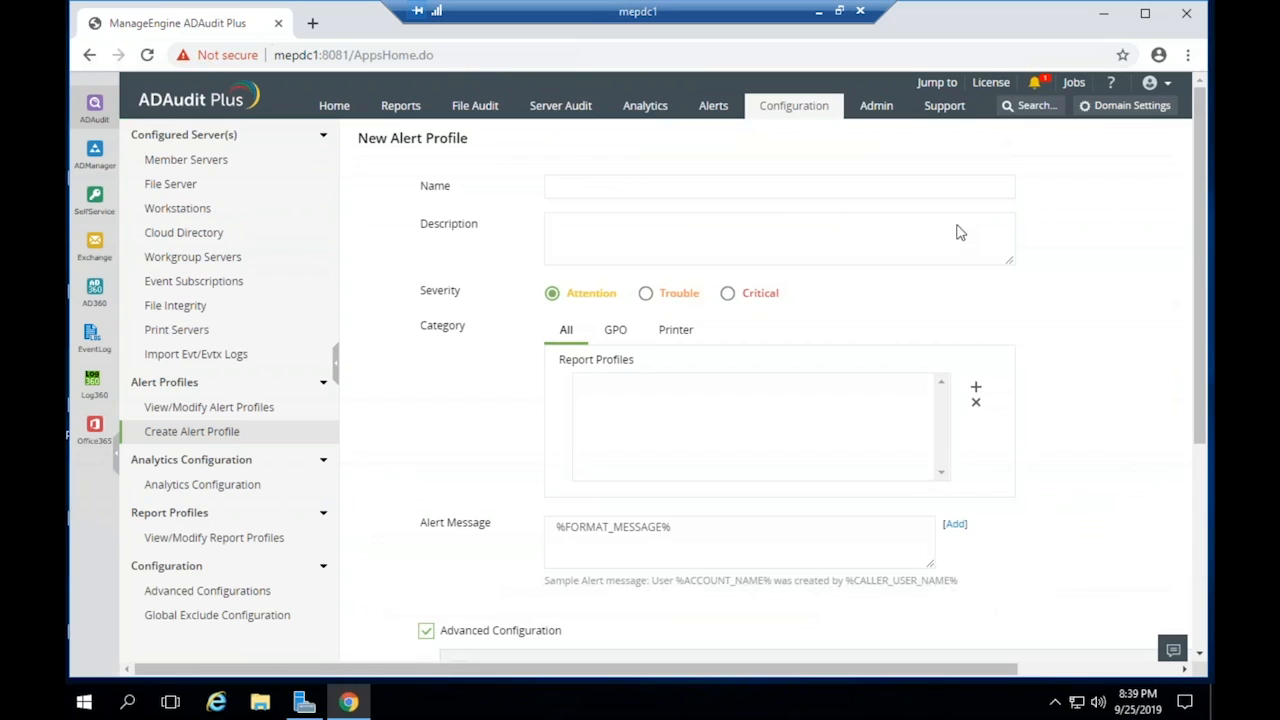
left_click(781, 191)
type("Multiple Auth Failures")
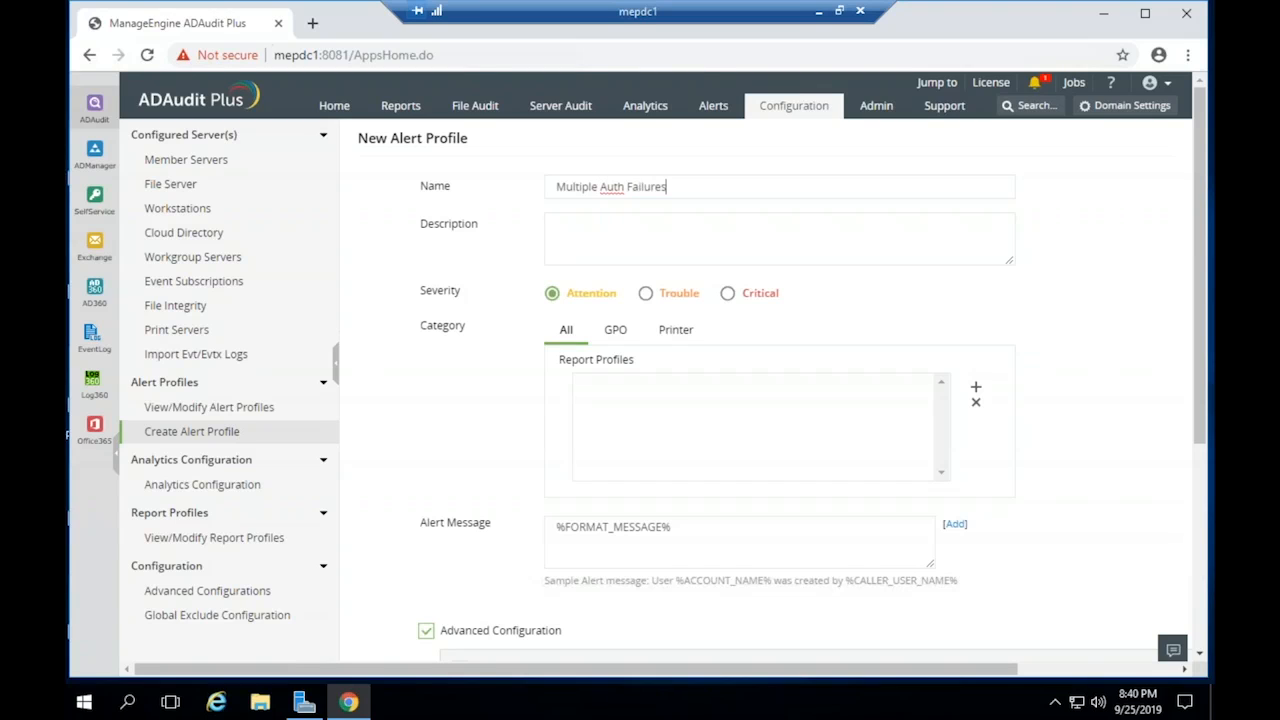
Reuse the profile name "Multiple Auth Failures" as the description and set the severity to Critical
key("ctrl+a")
key("ctrl+c")
left_click(783, 223)
key("ctrl+v")
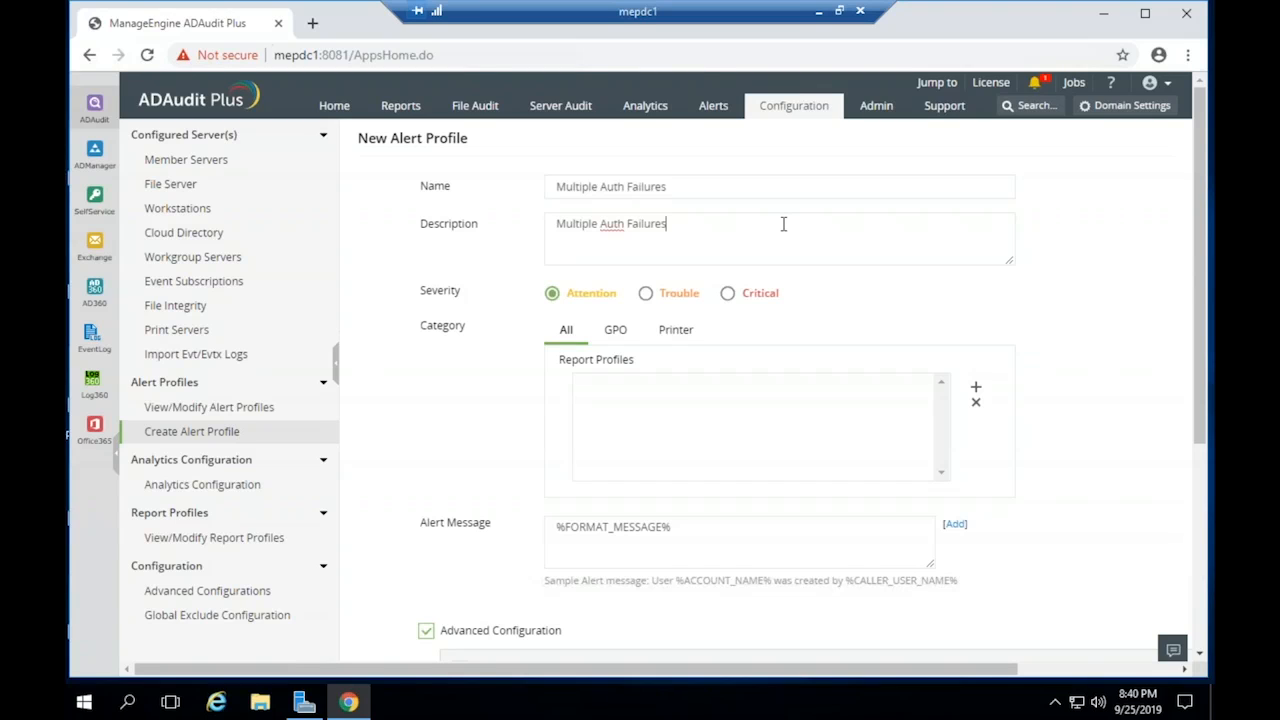
left_click(741, 296)
Add the All Users Logon report profile from the Account Logon category to the alert profile
scroll(878, 335, "down", 1)
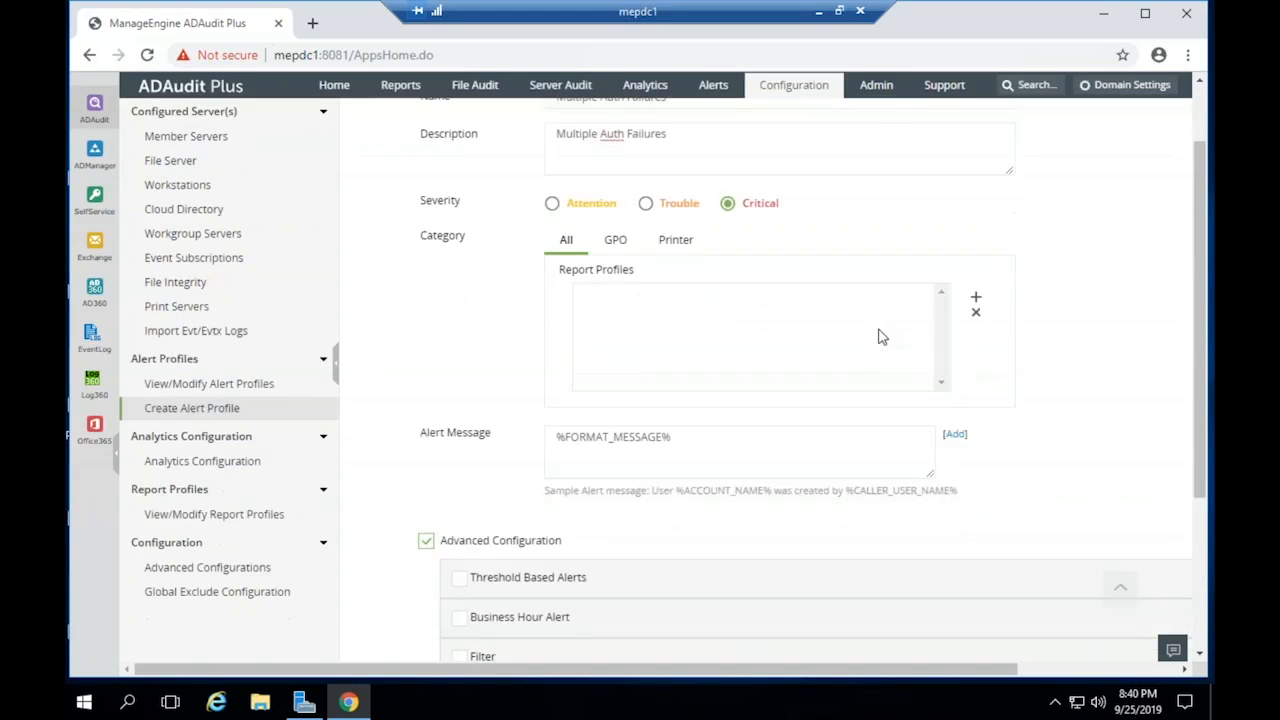
left_click(976, 298)
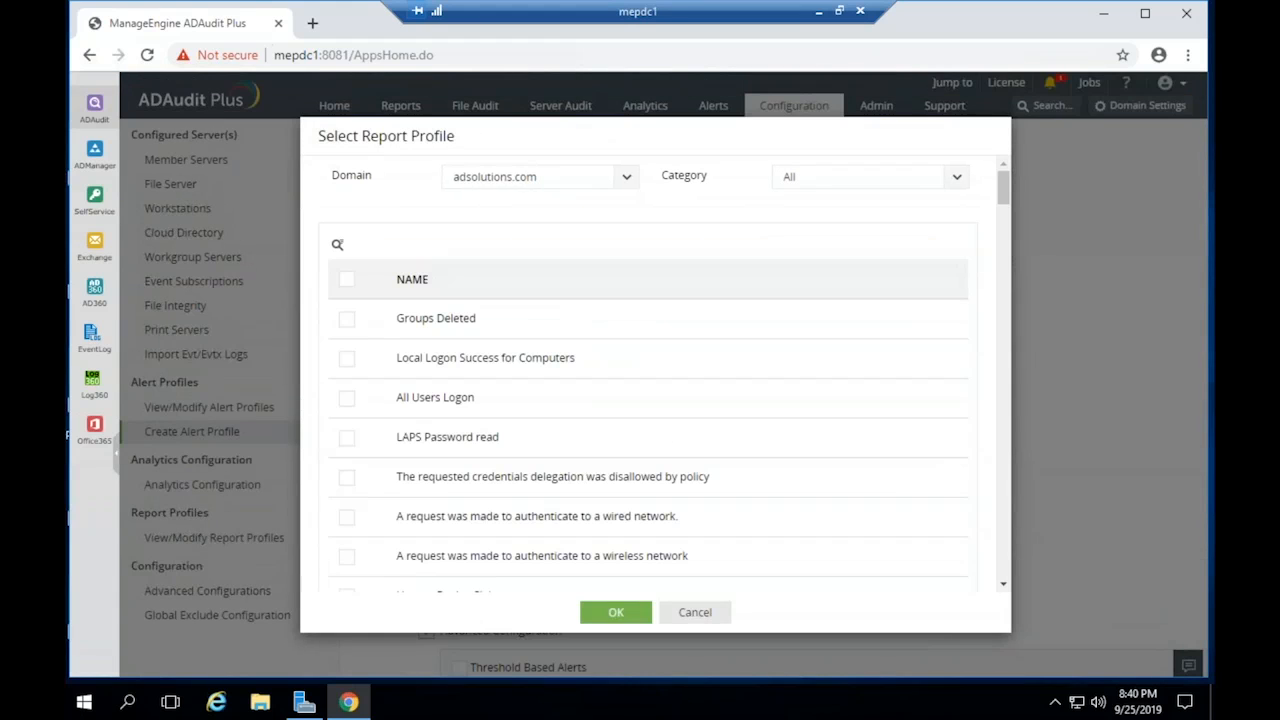
left_click(790, 196)
left_click(806, 256)
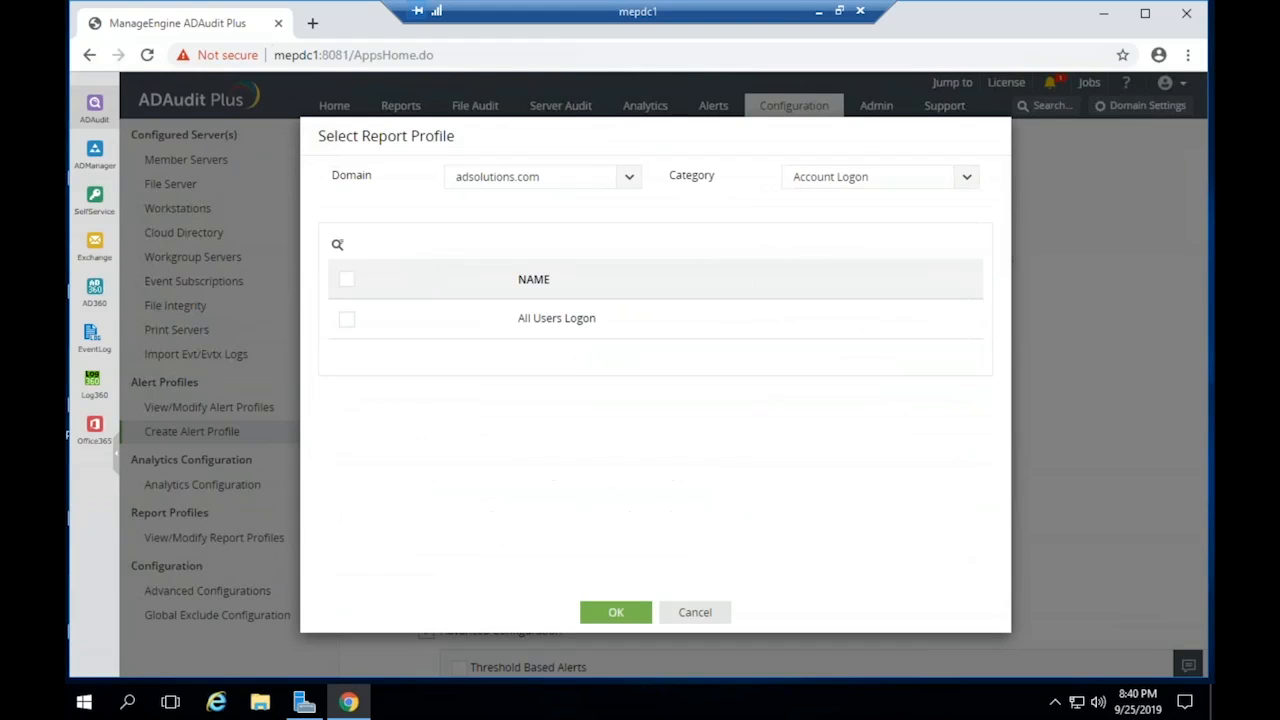
left_click(386, 331)
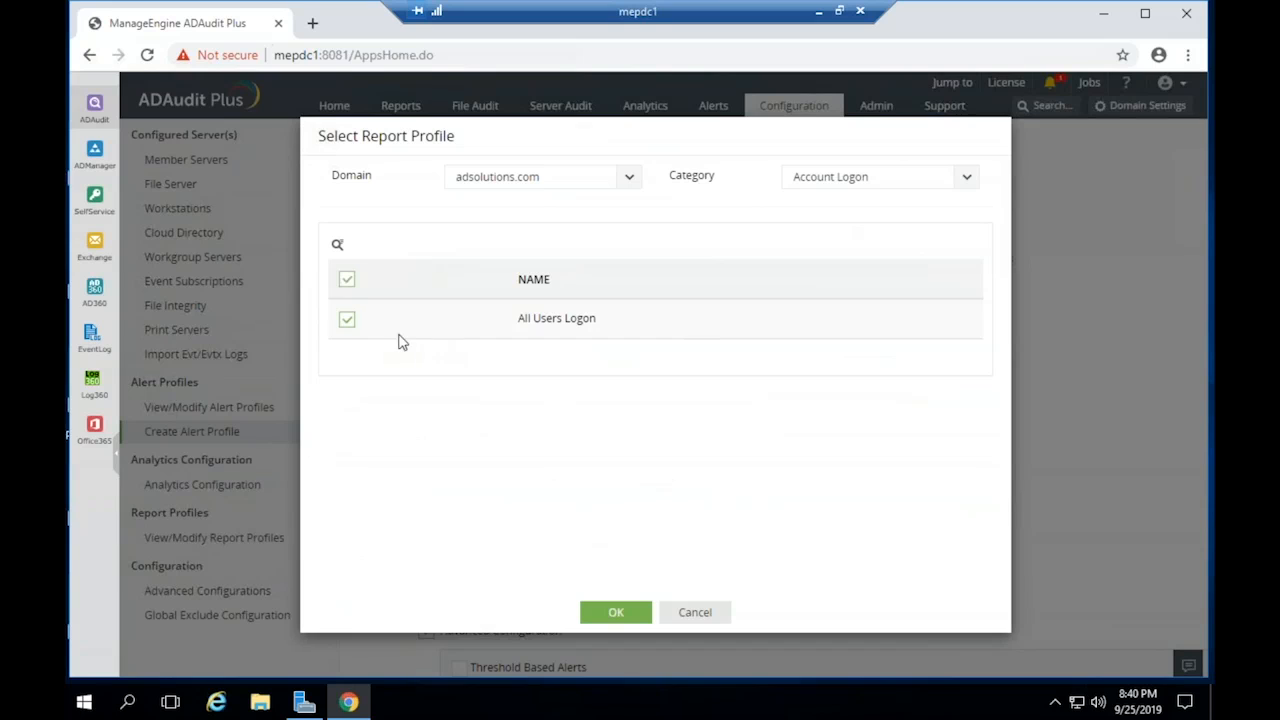
left_click(612, 613)
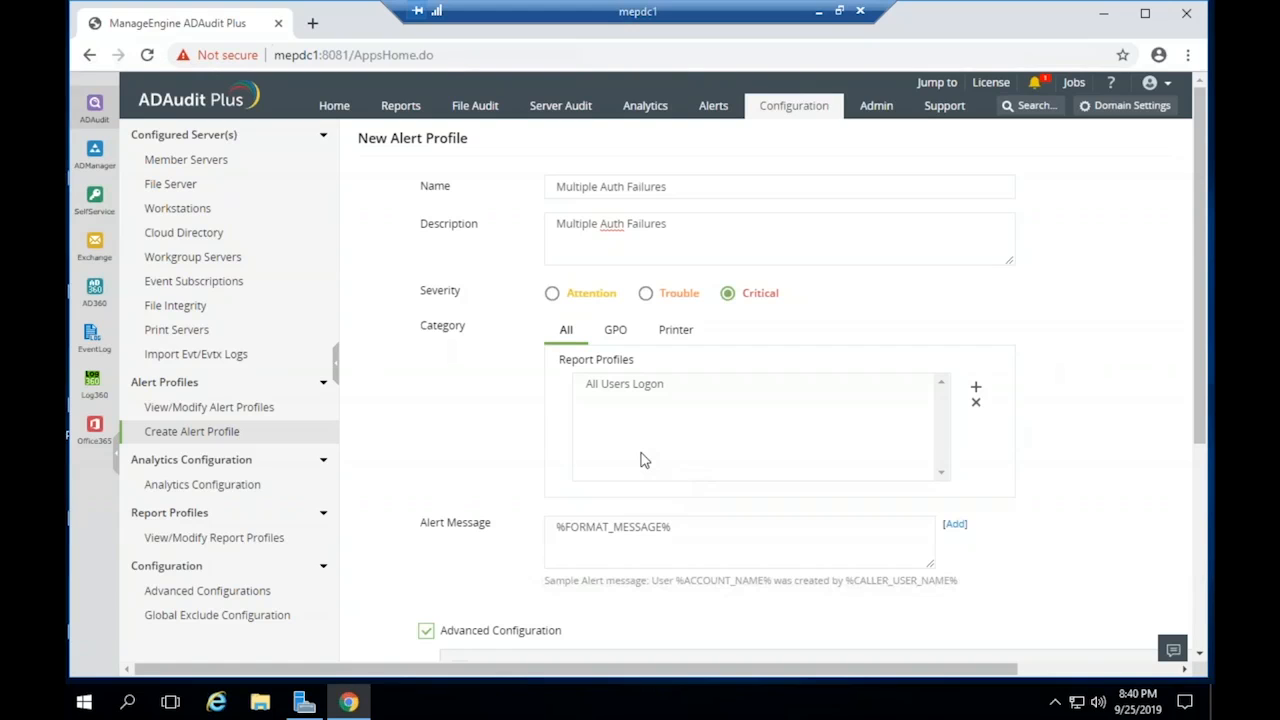
Enable the alert profile's advanced filter and add a condition where Event Type contains "Failure"
scroll(645, 460, "down", 3)
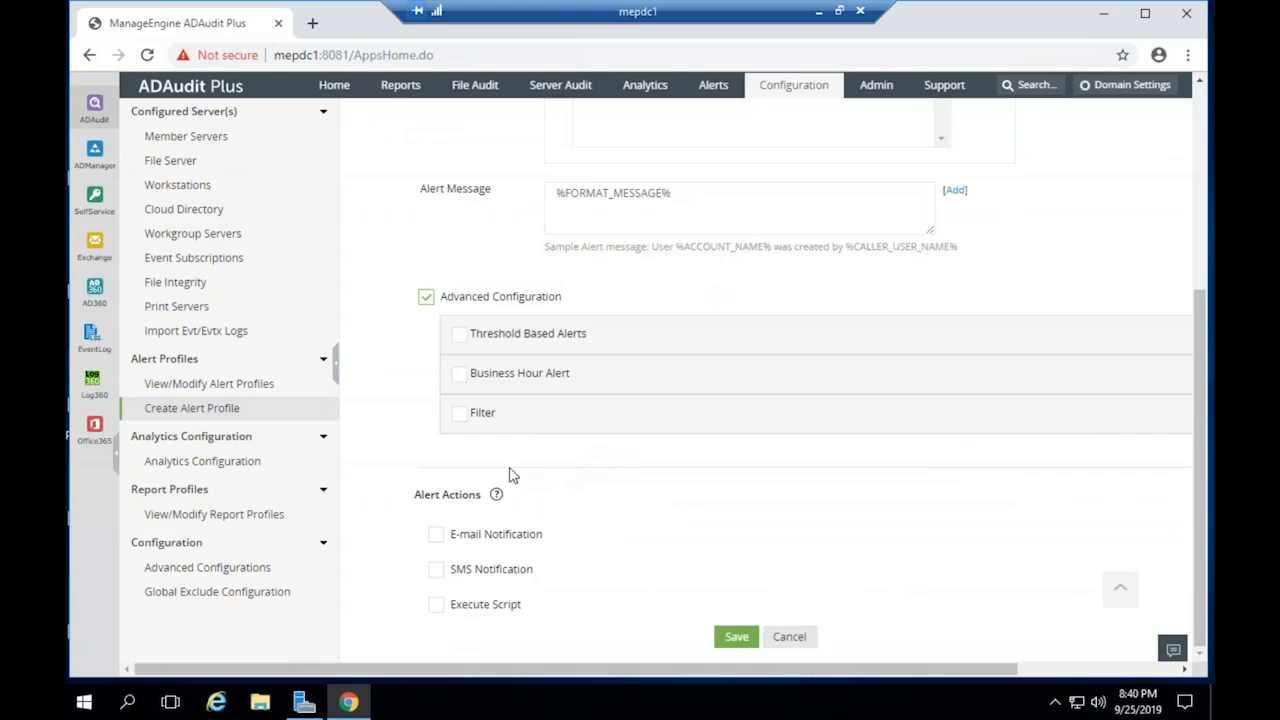
left_click(460, 415)
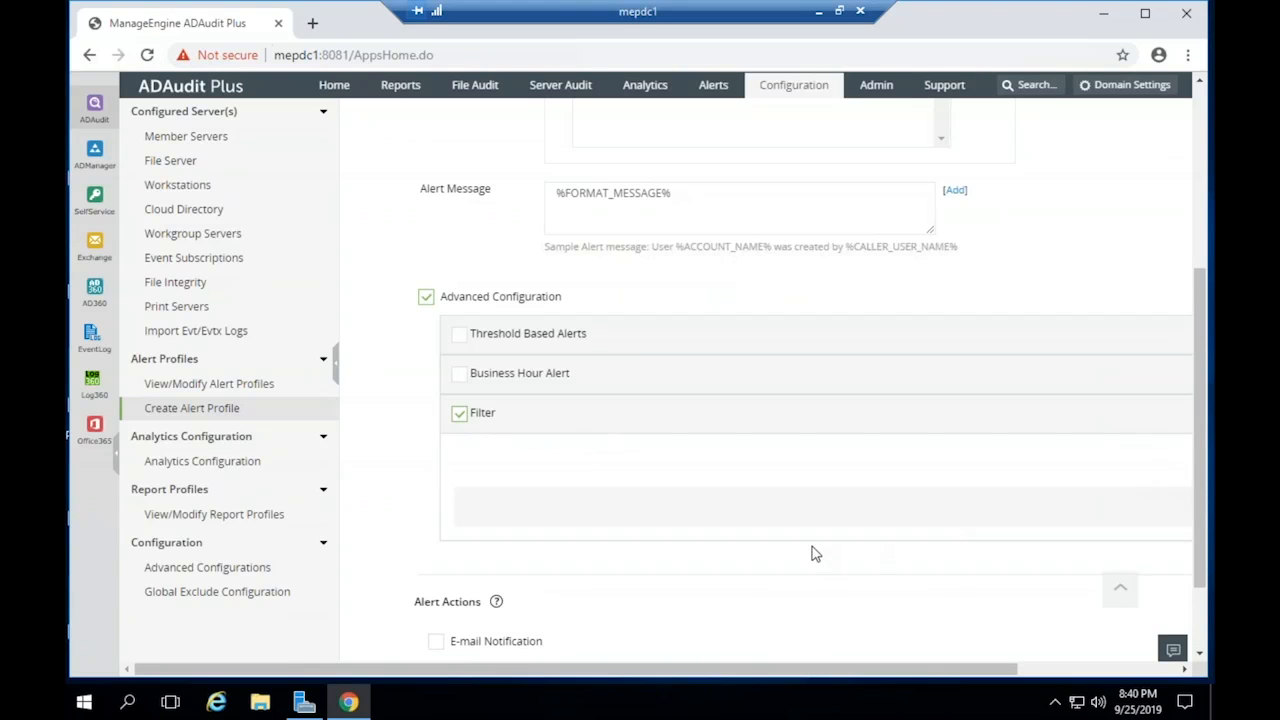
left_click_drag(880, 670, 1086, 614)
left_click(1145, 468)
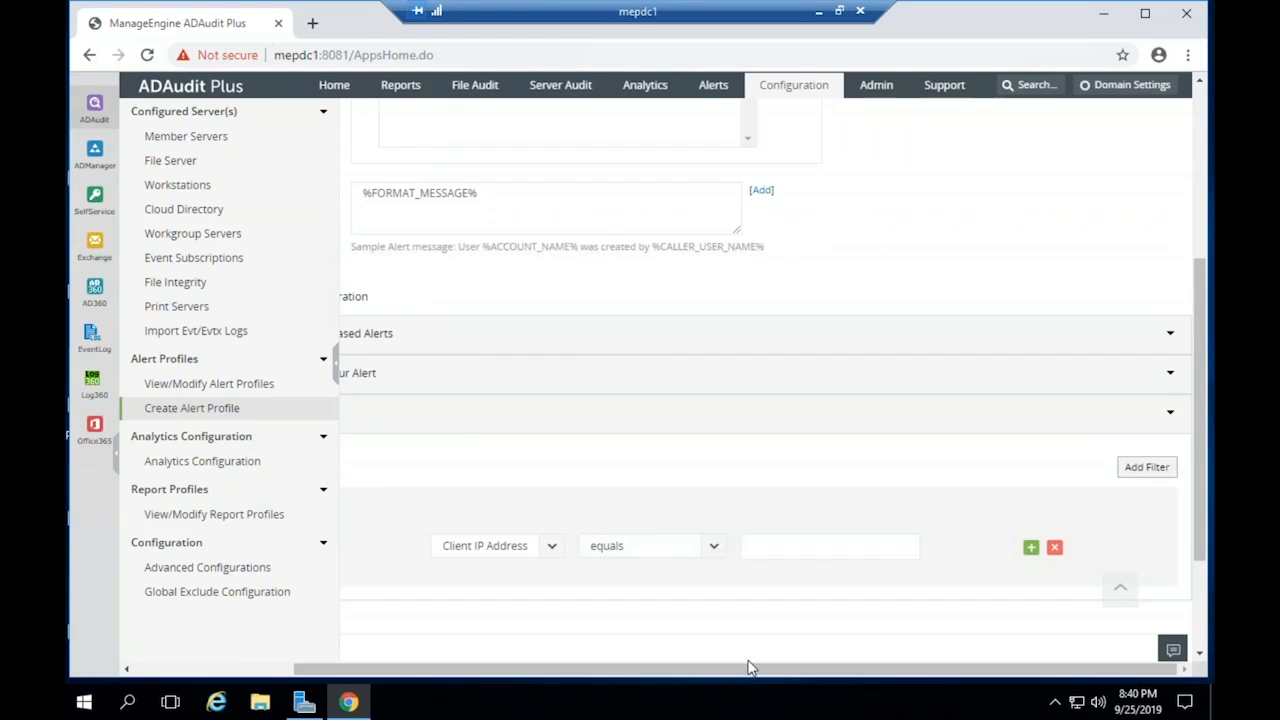
left_click(518, 548)
type("event")
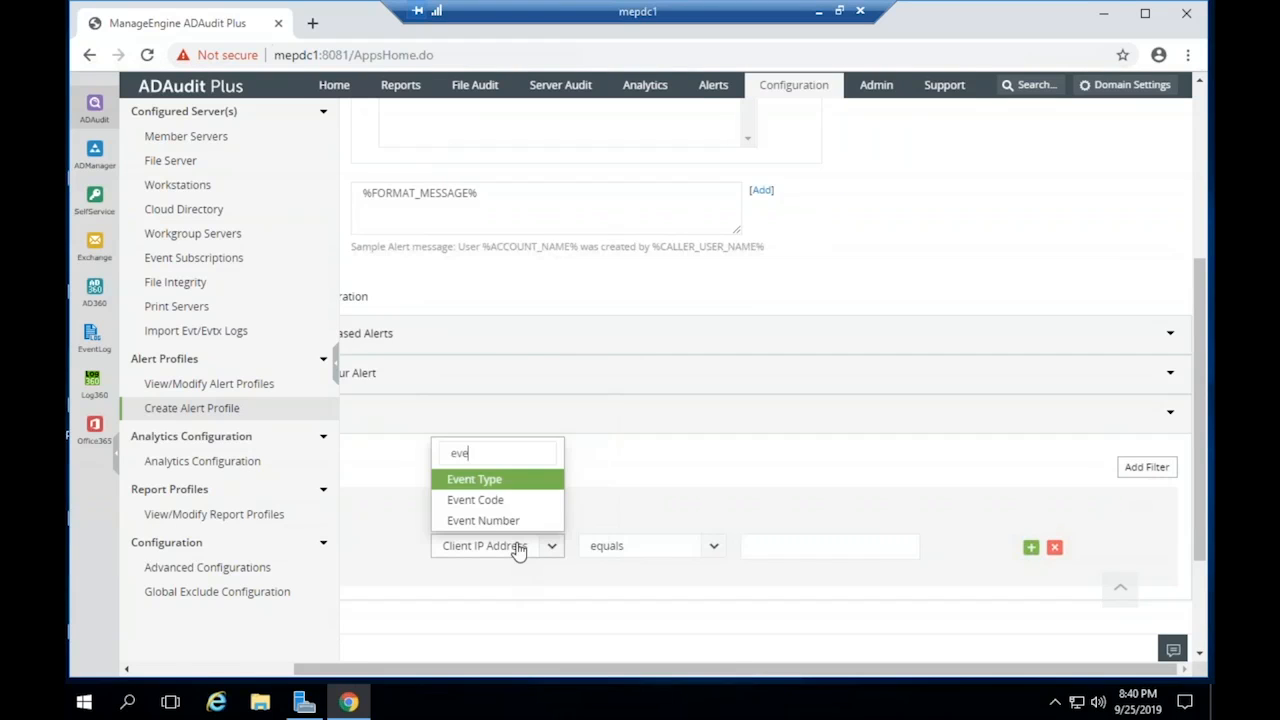
left_click(522, 487)
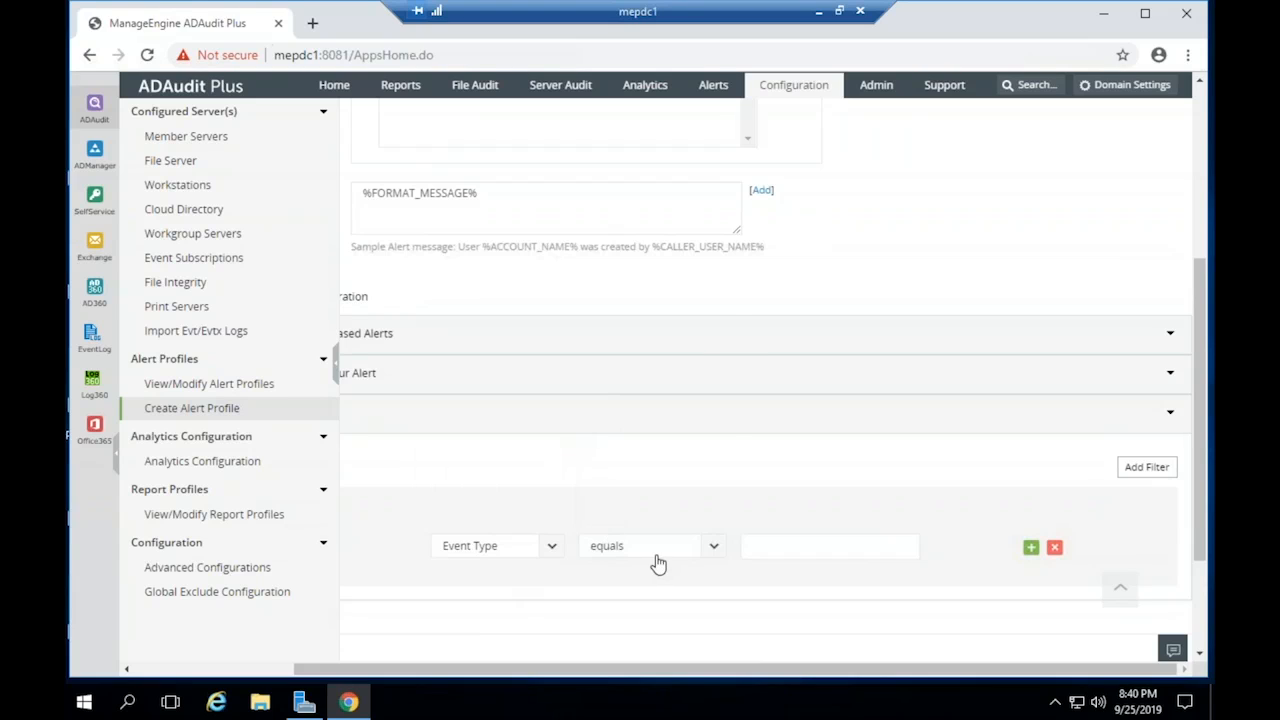
left_click(654, 556)
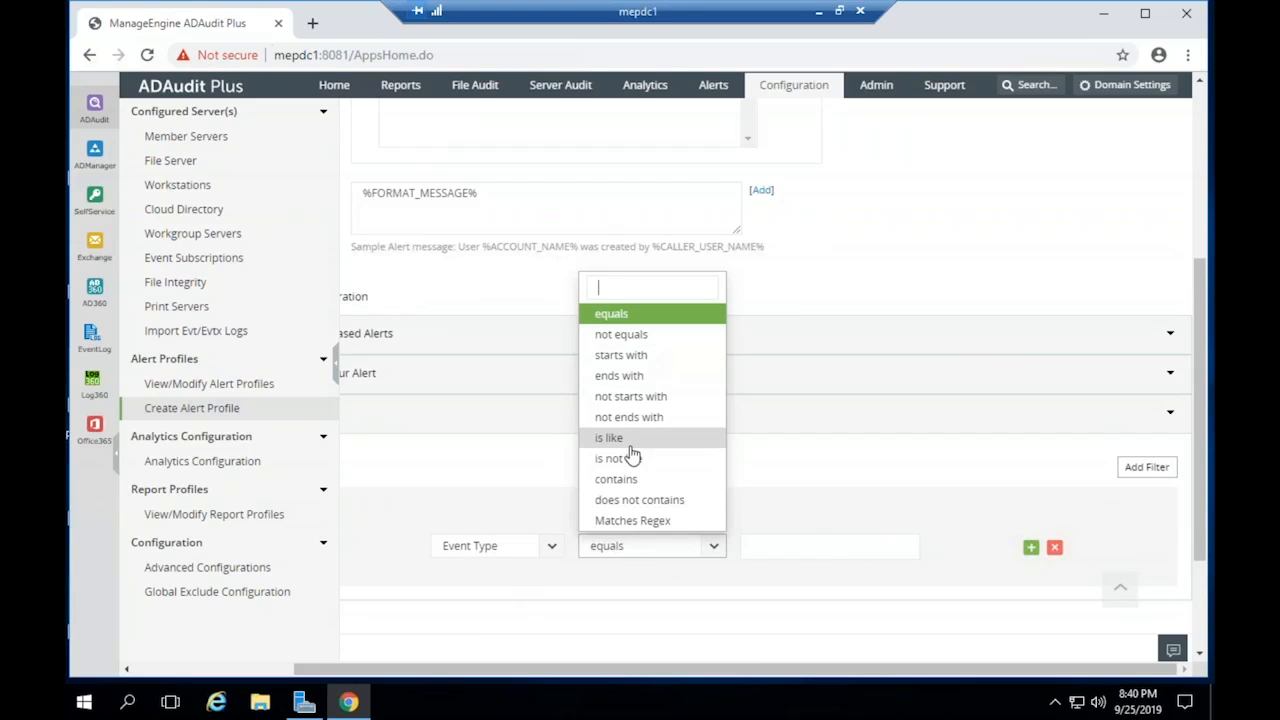
left_click(632, 480)
left_click(819, 545)
type("Failure")
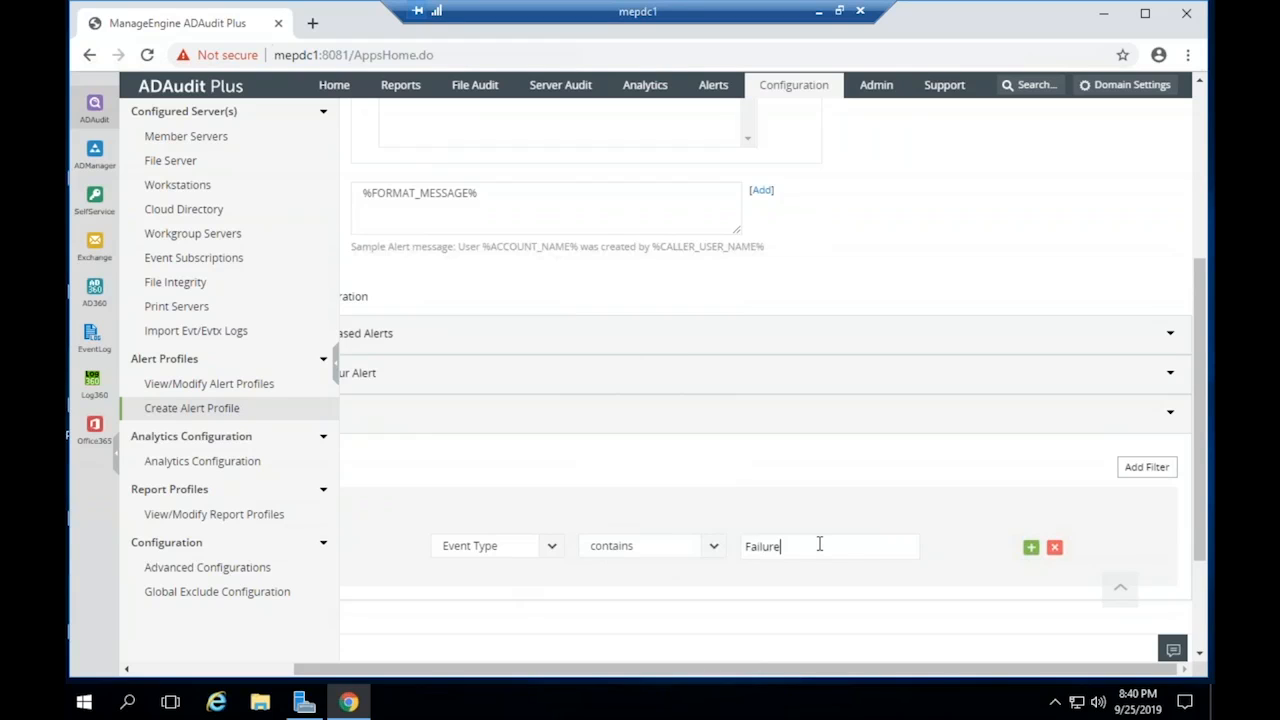
Enable threshold based alerts for 10 events occurring within 1 minute
left_click_drag(767, 670, 537, 664)
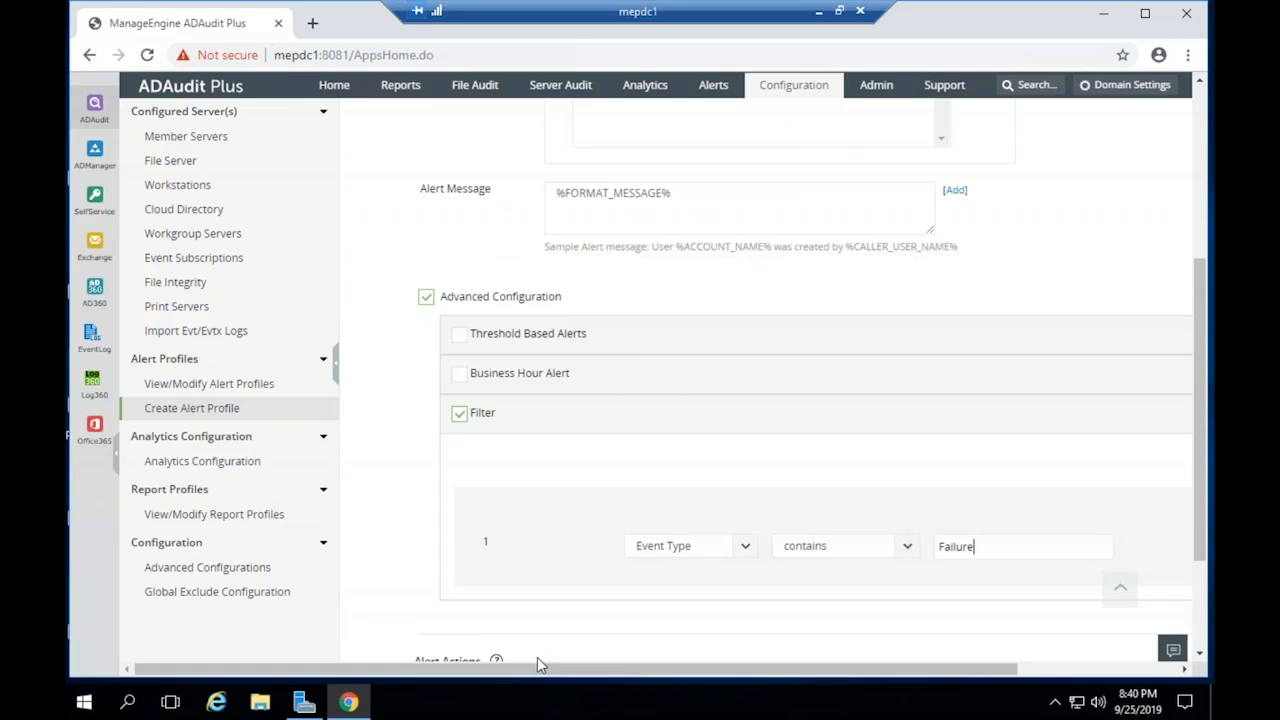
left_click(458, 335)
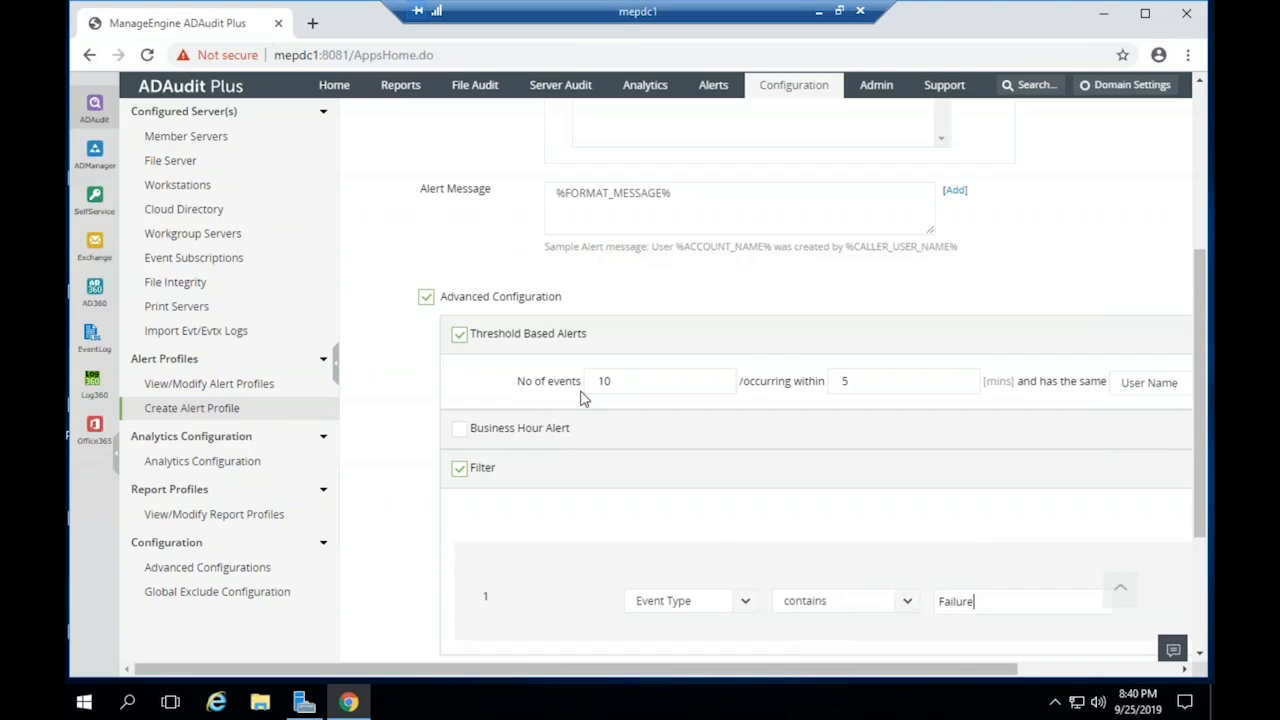
double_click(648, 381)
double_click(849, 381)
type("1")
Add Client IP Address and Client Host Name to the attributes the threshold events must share
left_click(1136, 388)
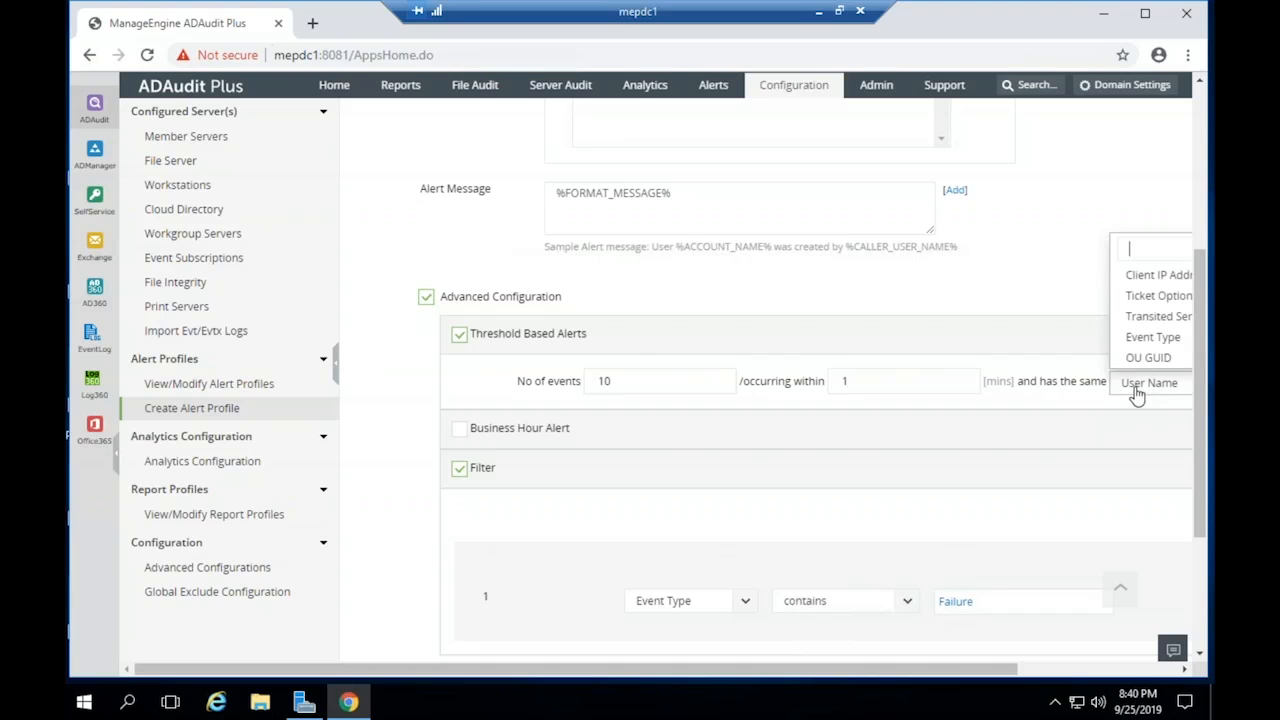
left_click_drag(1016, 669, 1141, 675)
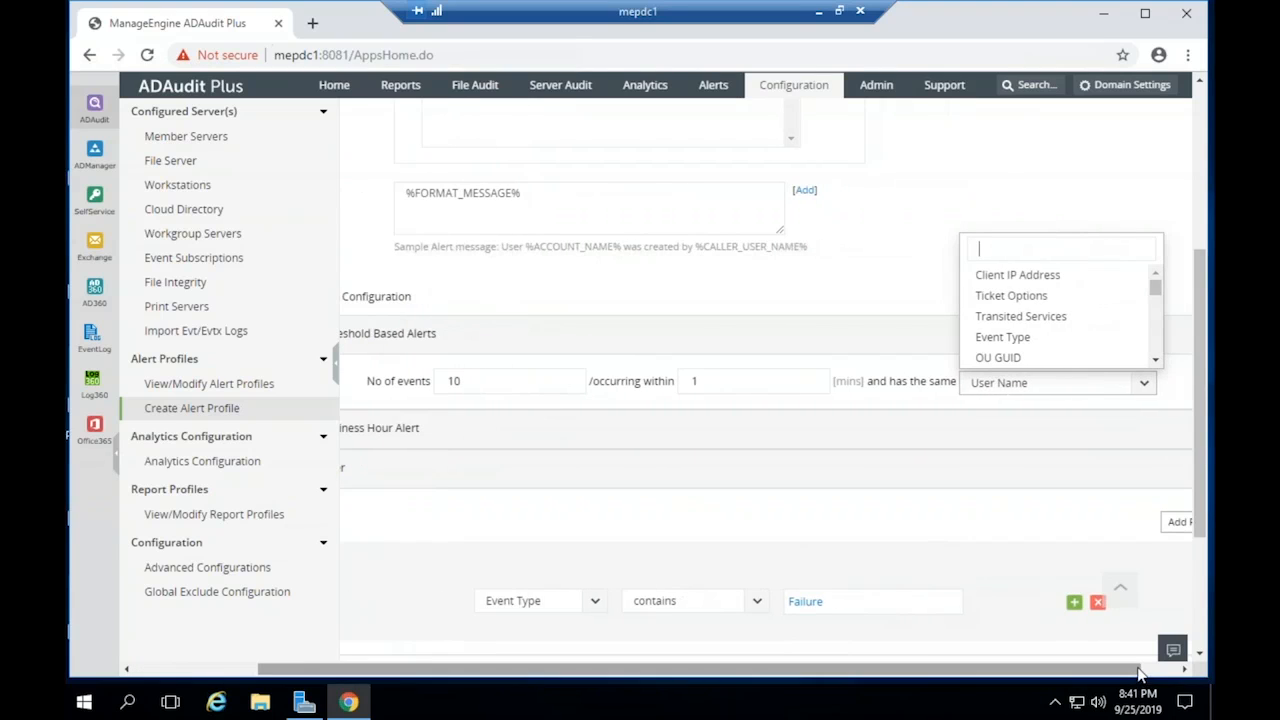
left_click(1036, 280)
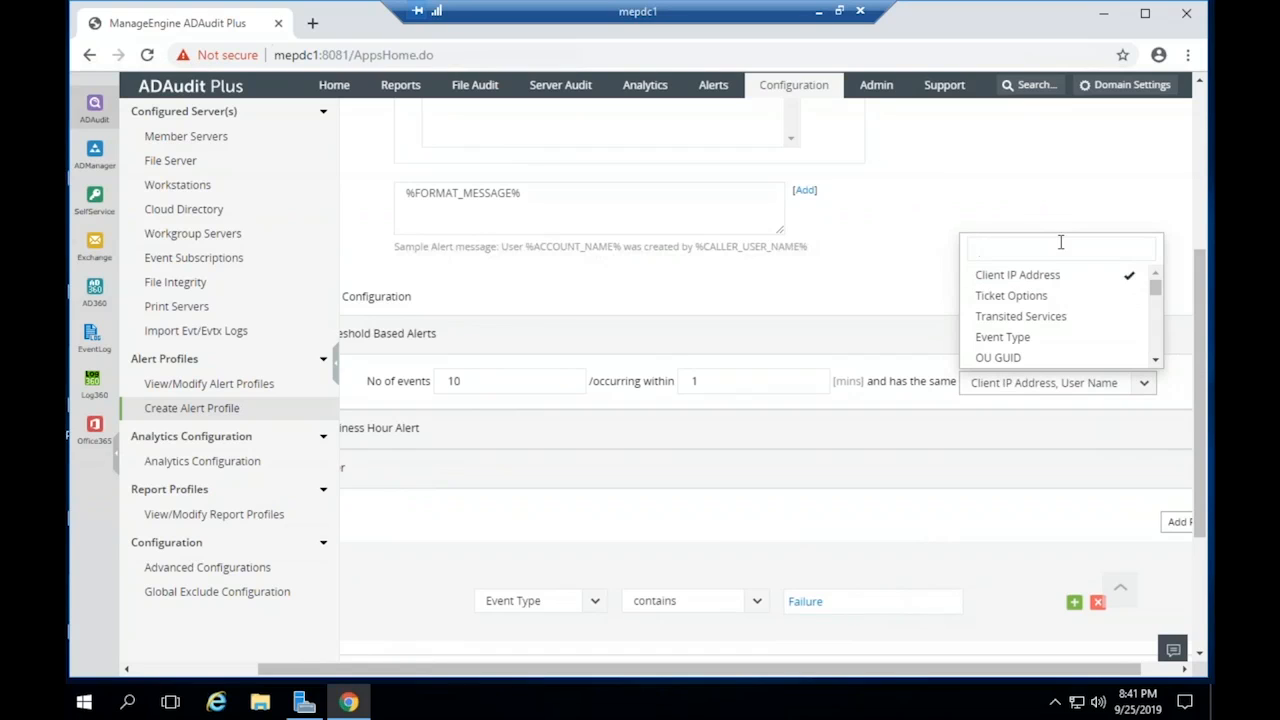
type("ho")
left_click(1085, 360)
left_click(1118, 268)
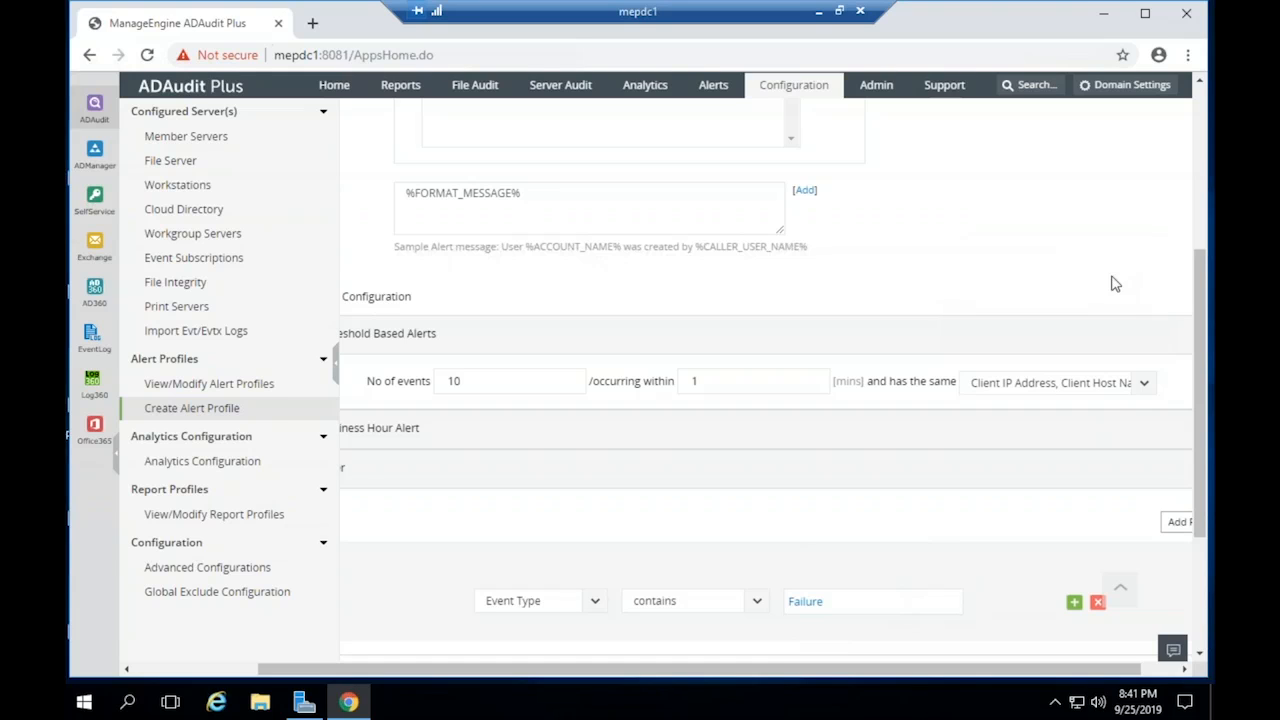
left_click_drag(678, 672, 617, 676)
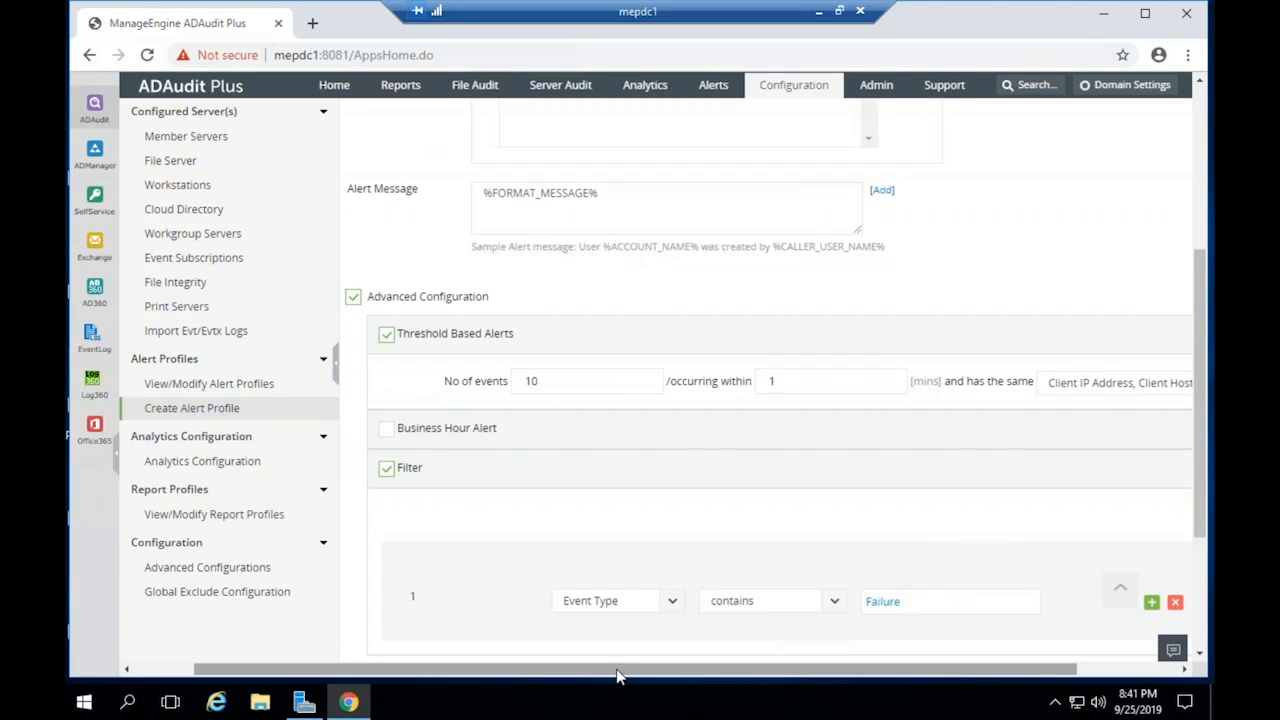
Enable E-mail Notification and SMS Notification as actions for the alert profile
scroll(700, 551, "down", 3)
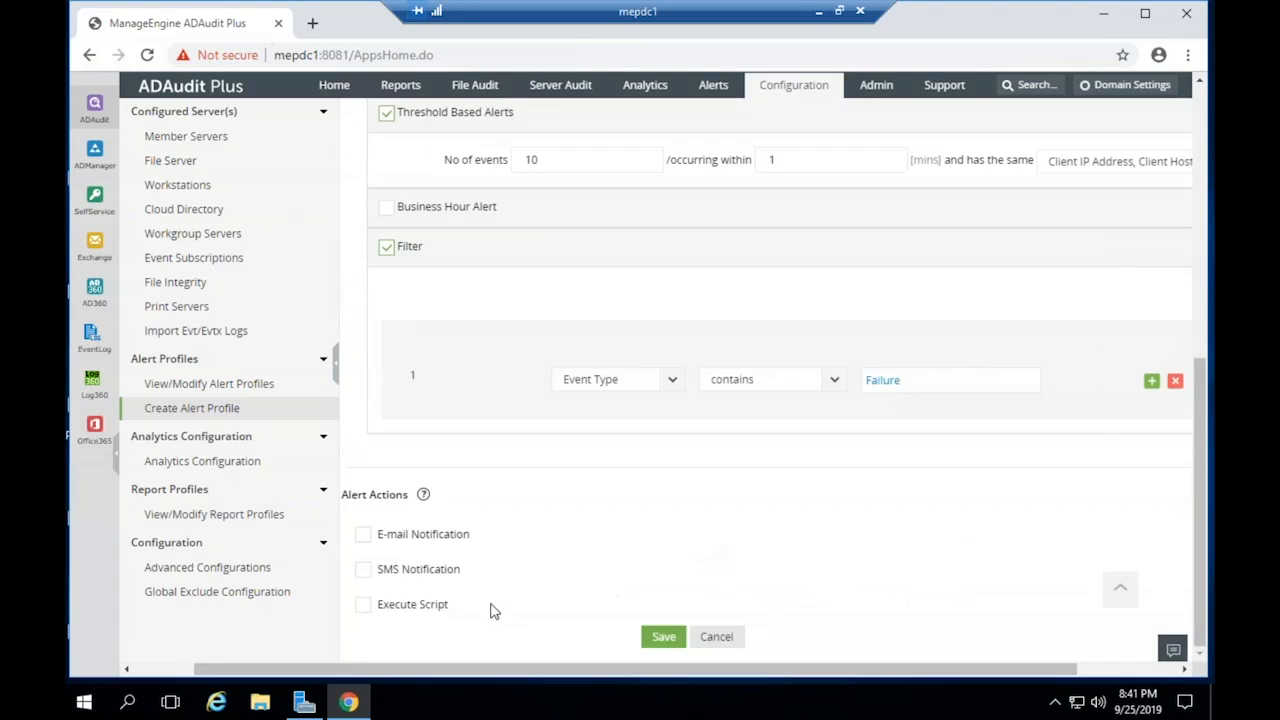
left_click(361, 539)
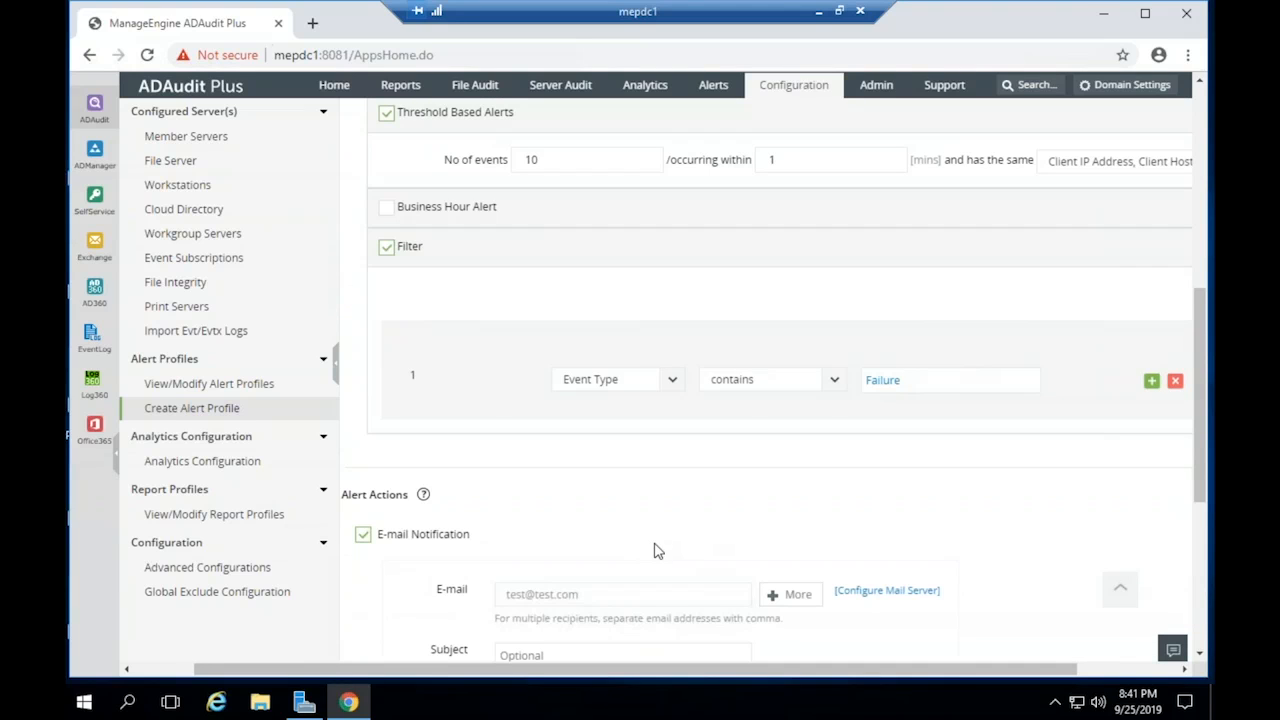
scroll(655, 550, "down", 2)
scroll(440, 565, "down", 3)
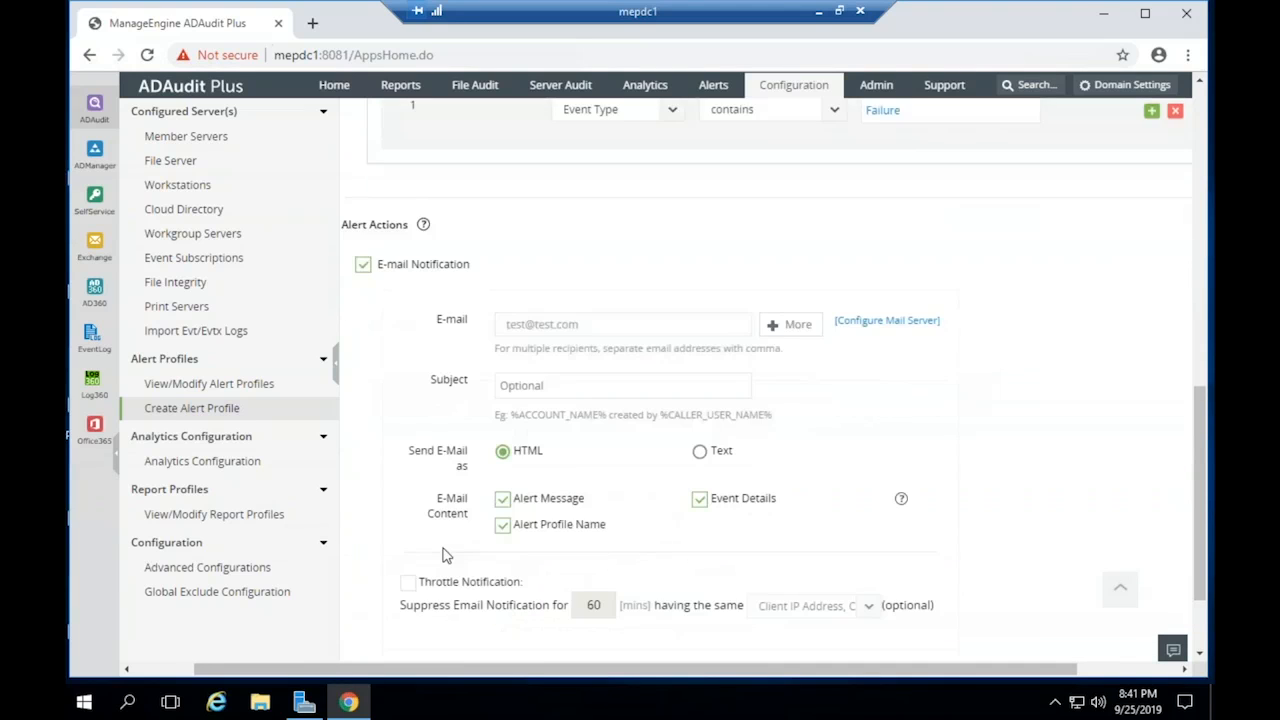
left_click(363, 569)
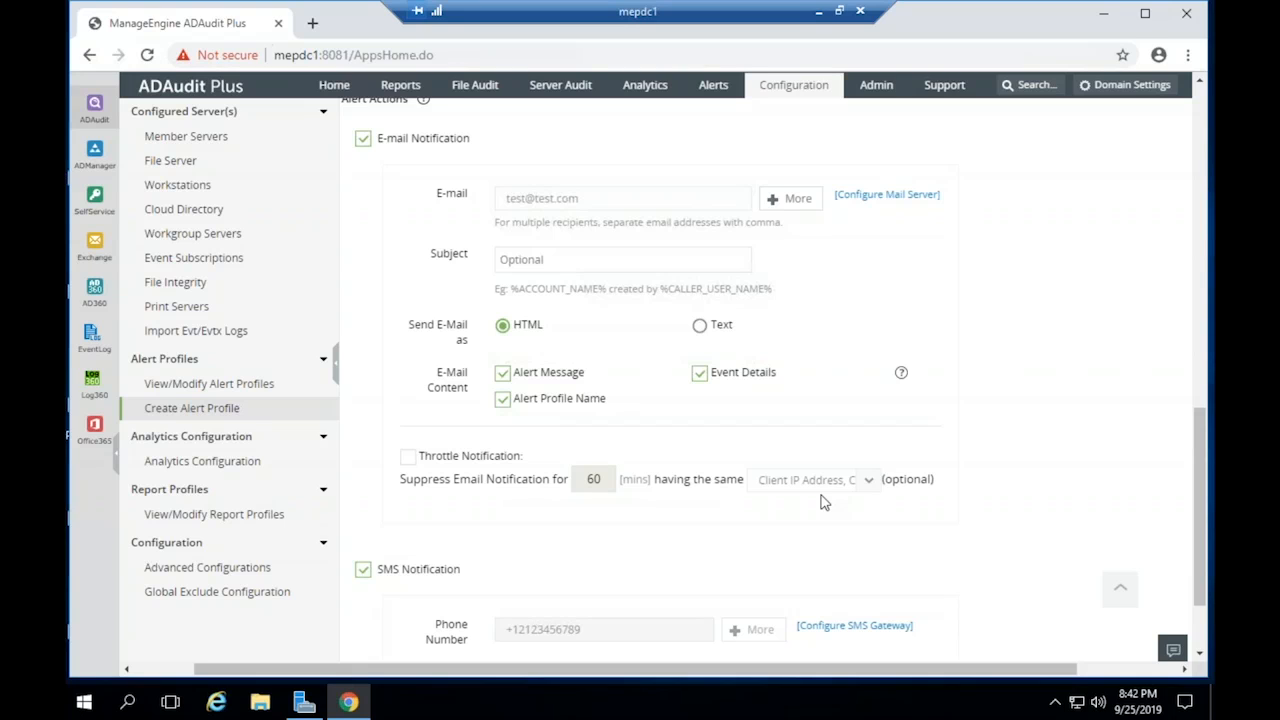
scroll(823, 501, "down", 2)
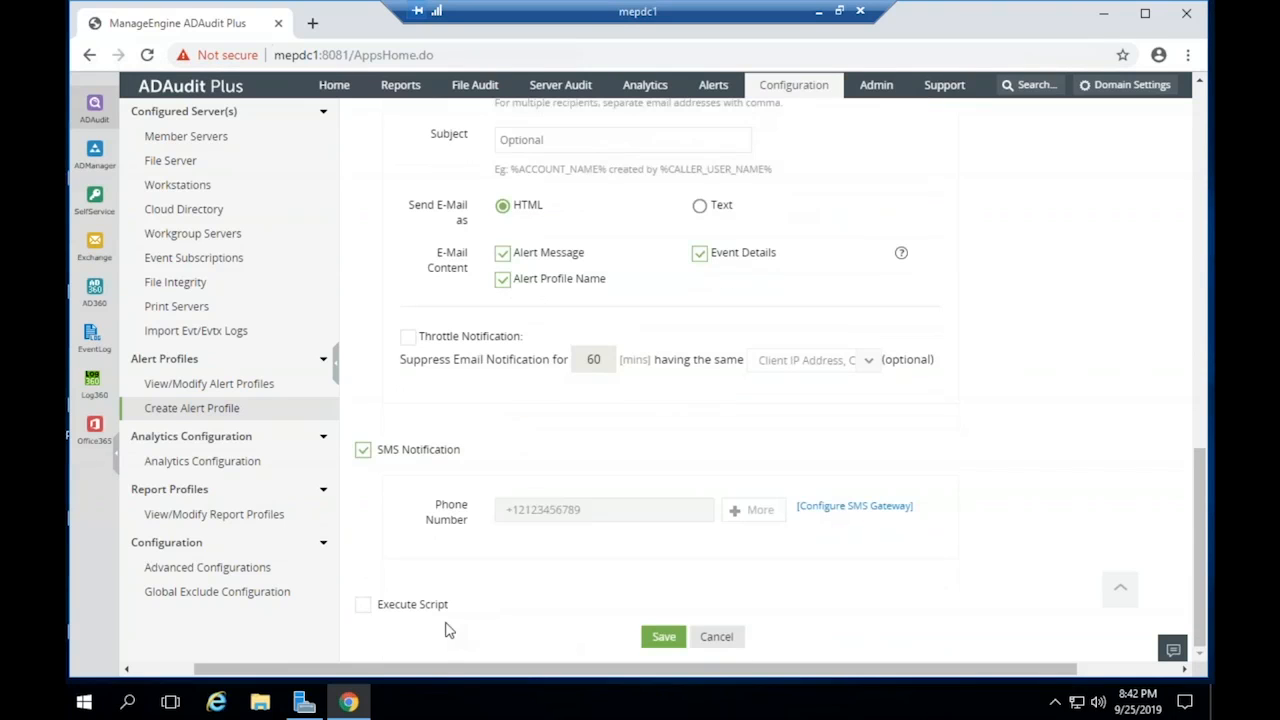
Enable the Execute Script alert action and activate its empty script location for entry
left_click(363, 604)
scroll(507, 569, "down", 2)
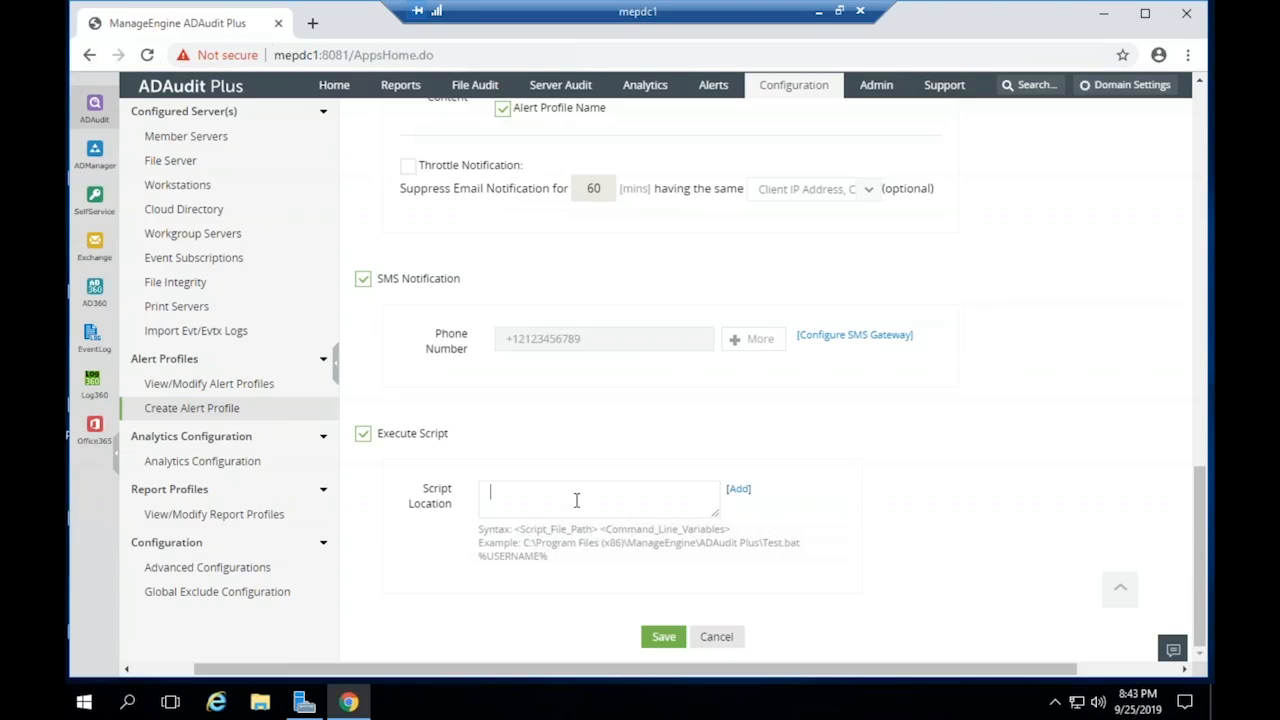
left_click(576, 500)
Open the Logon Failures report and filter its records by the affected user's name
left_click(398, 86)
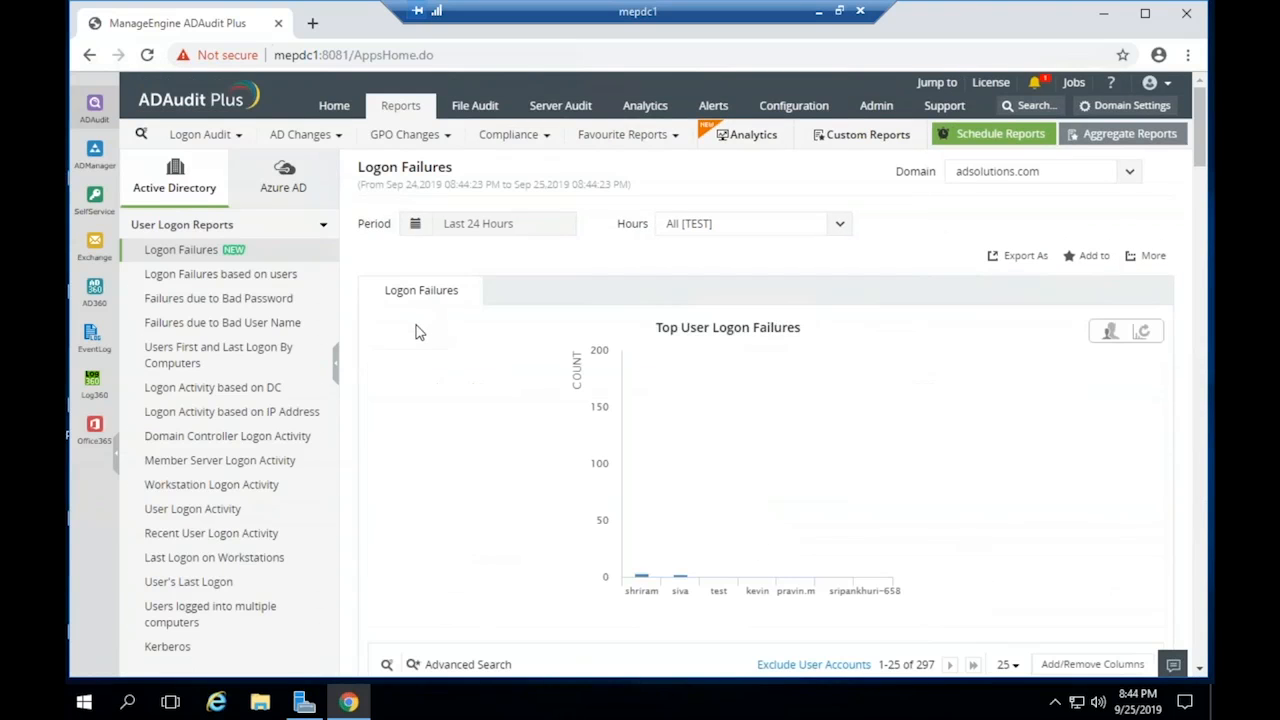
scroll(373, 575, "down", 3)
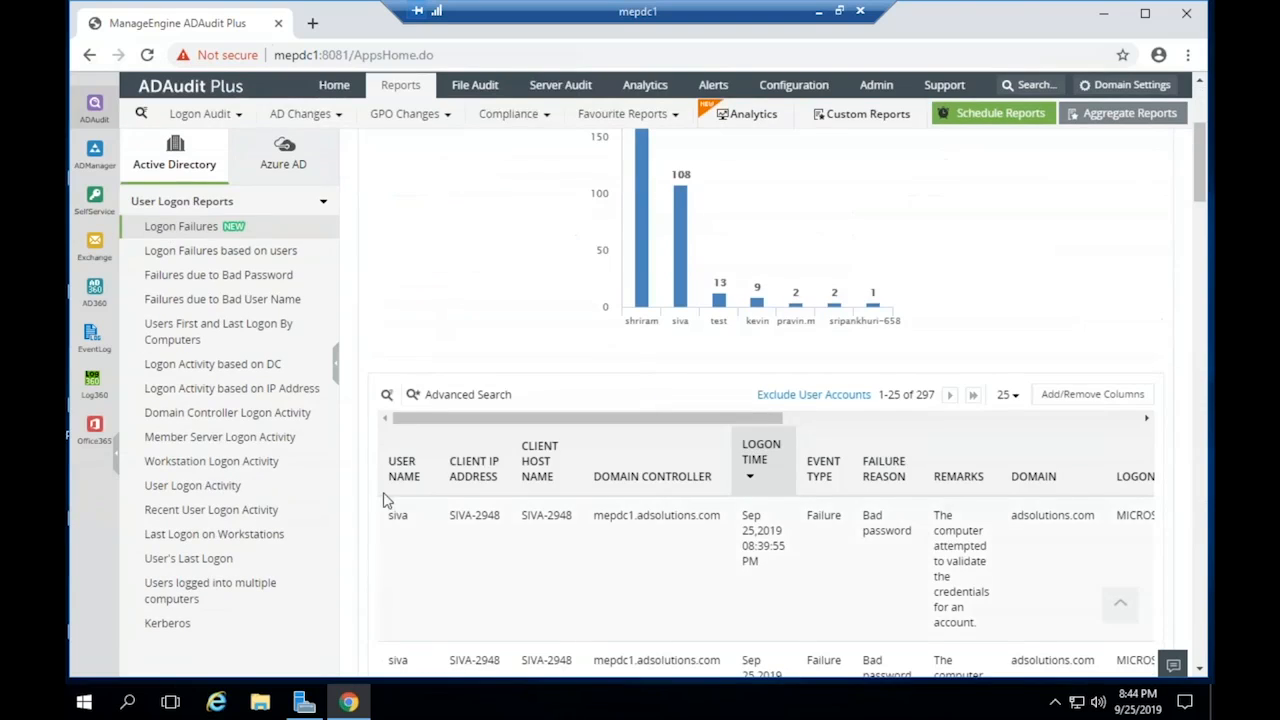
left_click(386, 394)
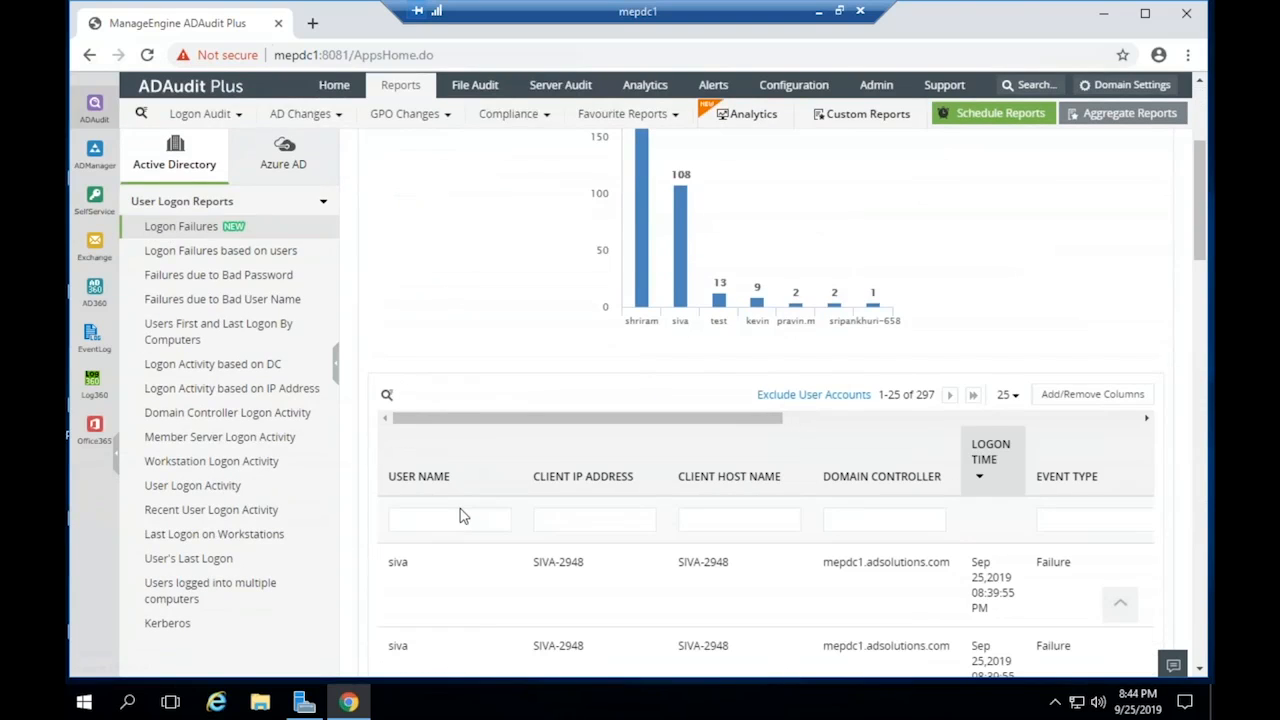
left_click(465, 509)
type("p")
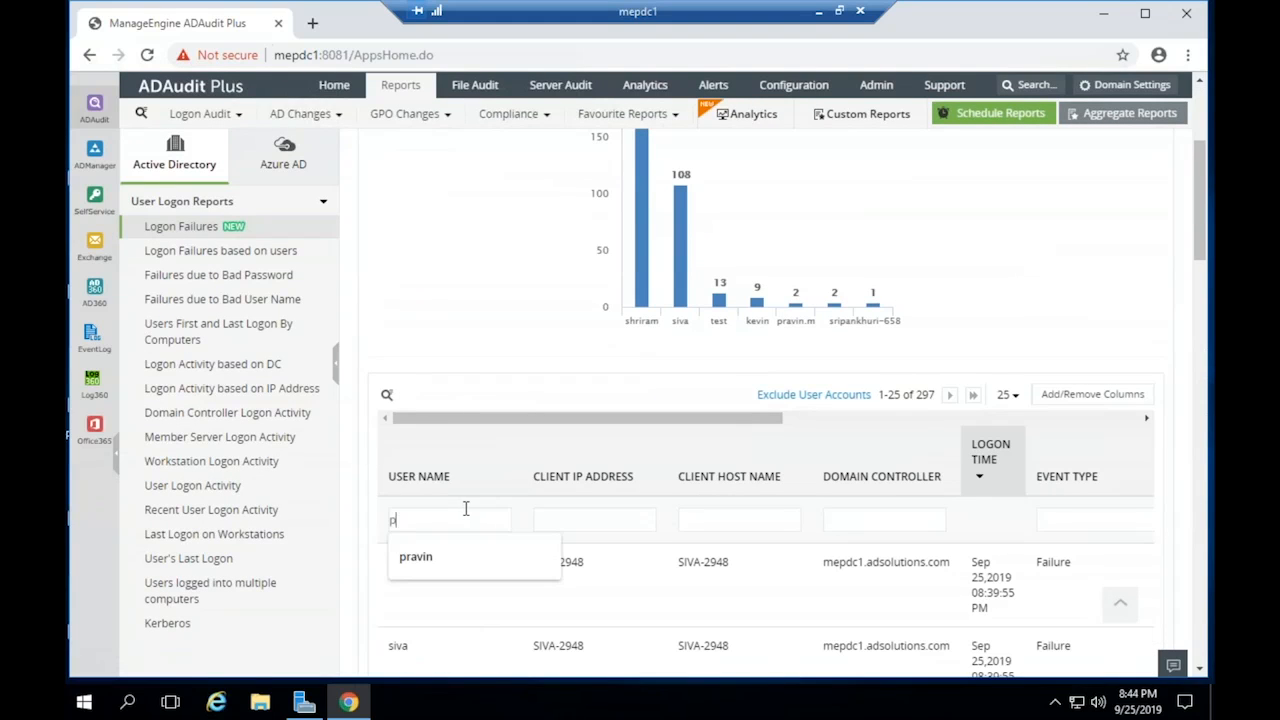
type("ravin")
key("Return")
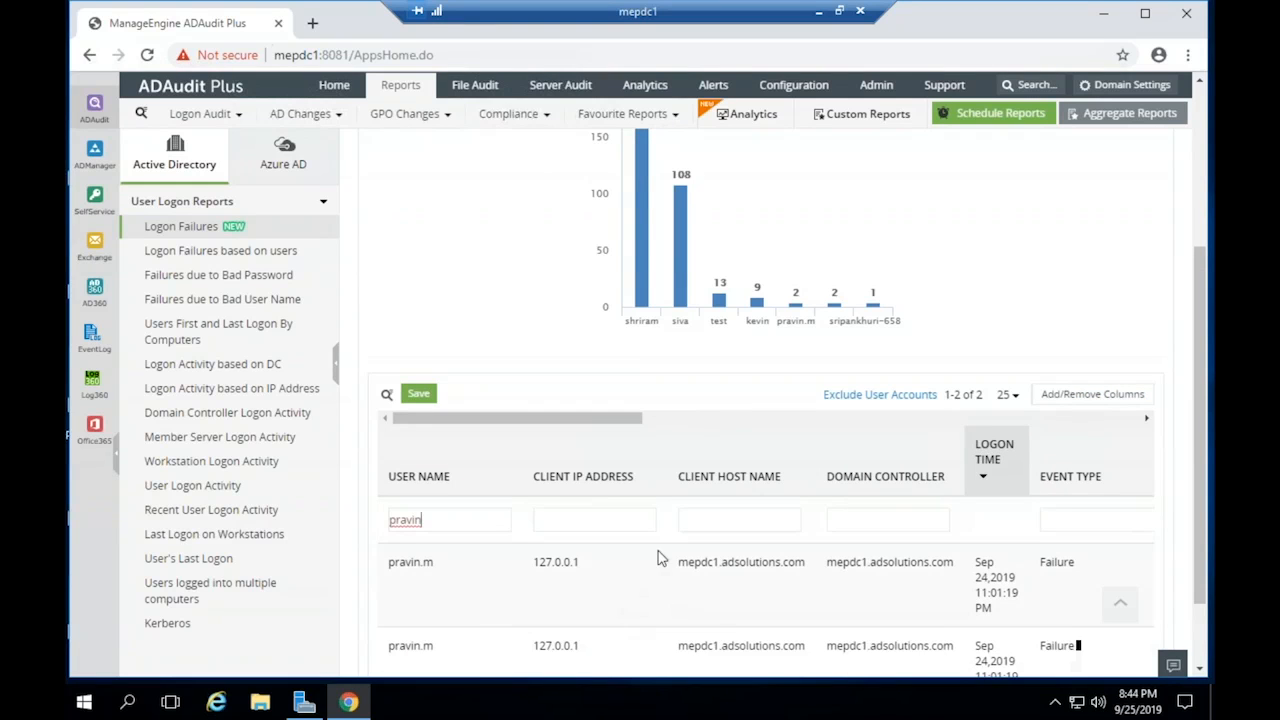
Open the Logon Failure Analyzer details for the first filtered failure record
double_click(726, 562)
left_click_drag(624, 424, 1104, 470)
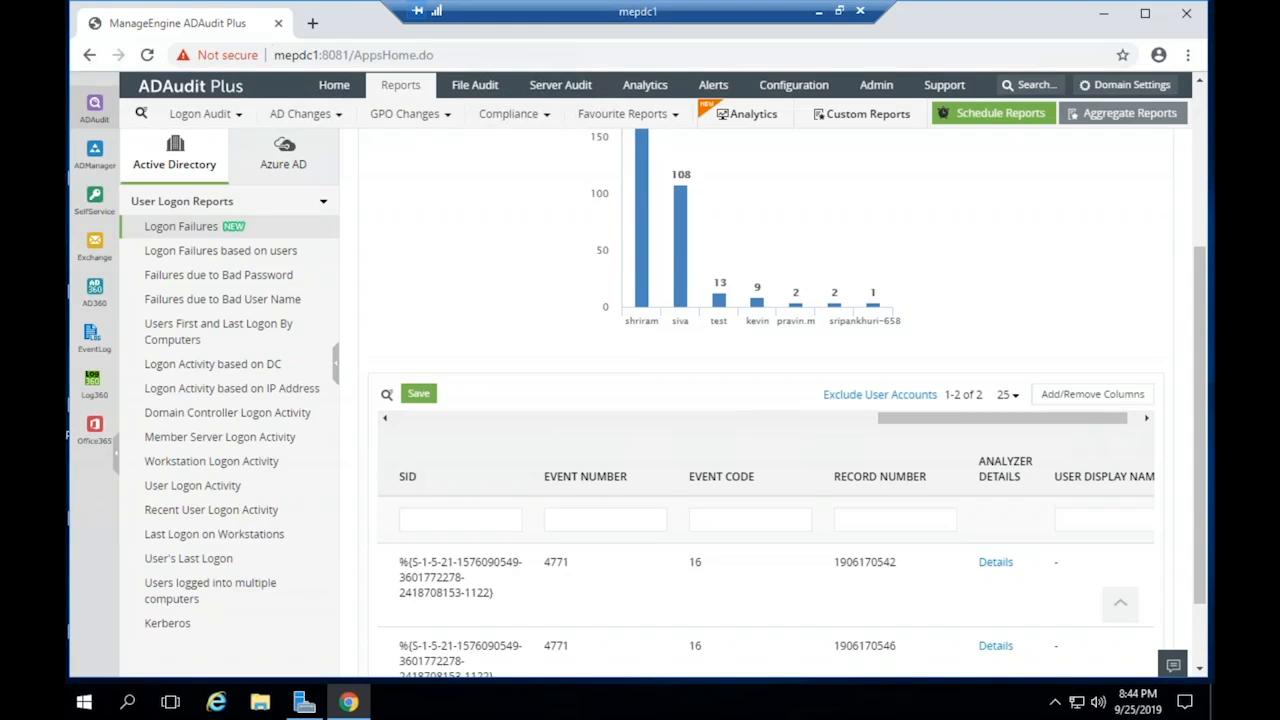
left_click(997, 563)
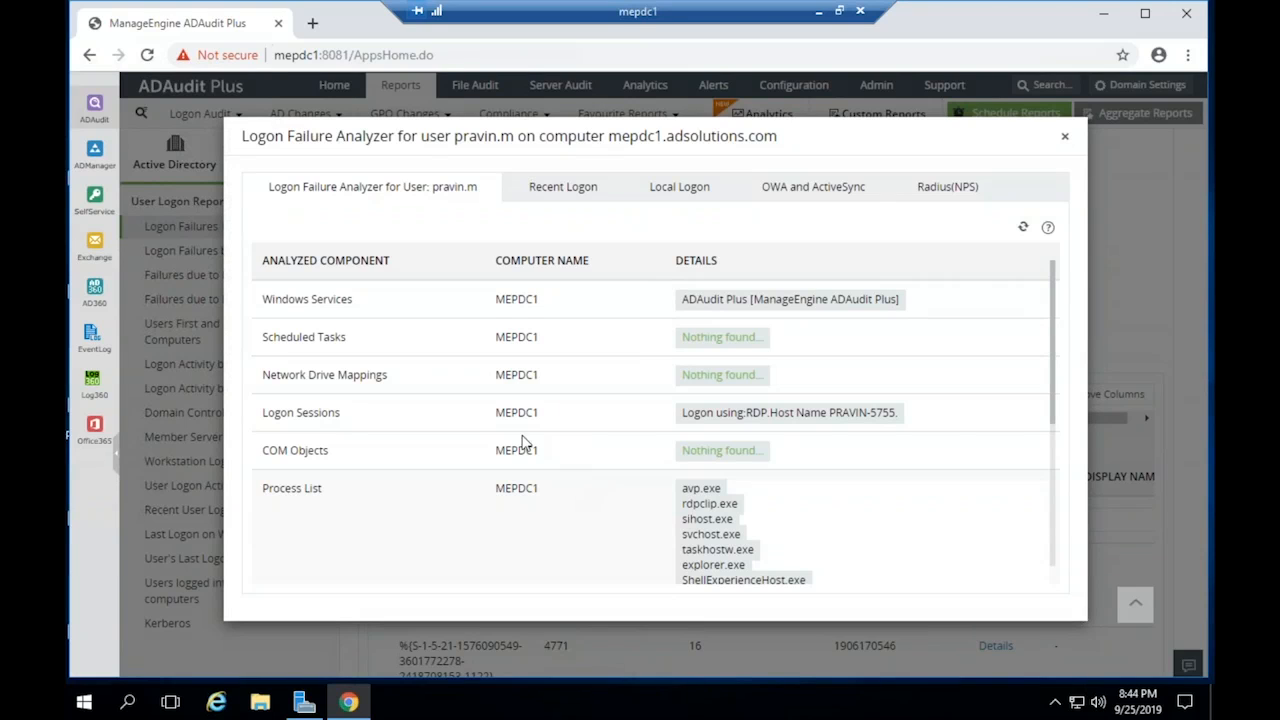
Examine the analyzer's Windows Services, Logon Sessions and Process List details for MEPDC1, and close the analyzer
double_click(510, 299)
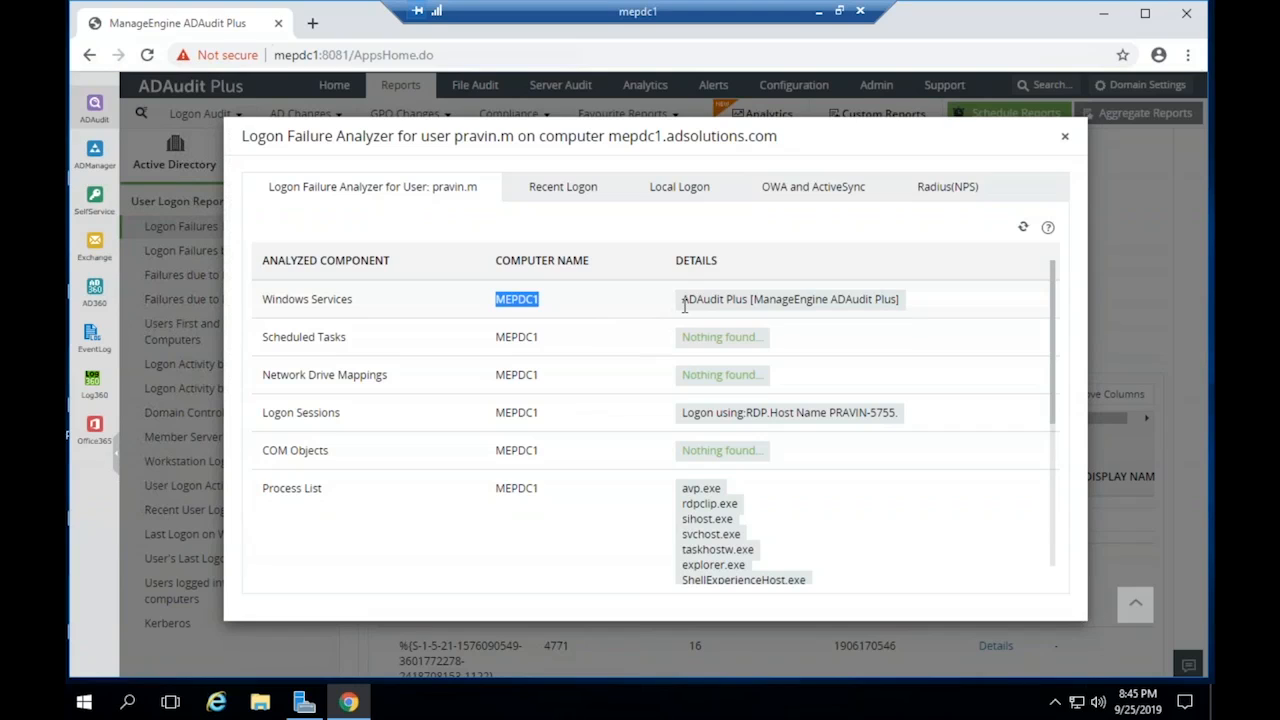
left_click_drag(683, 302, 898, 314)
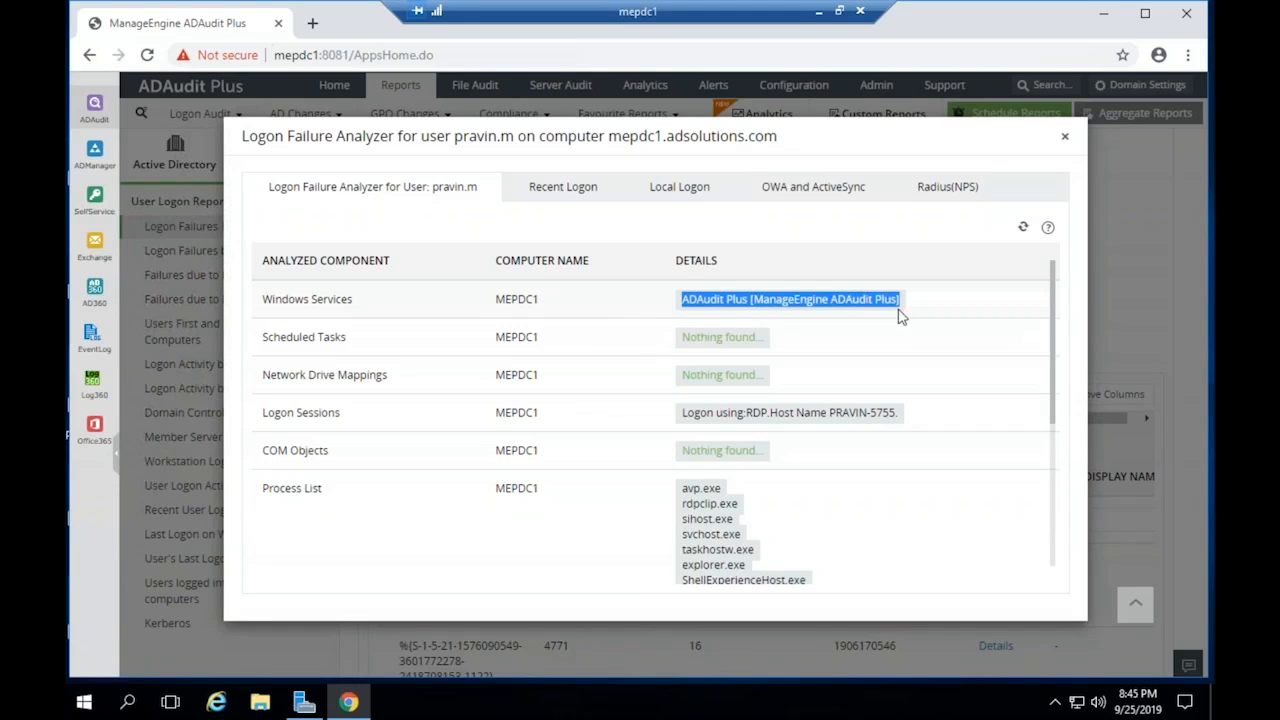
left_click(900, 418)
left_click_drag(900, 418, 770, 416)
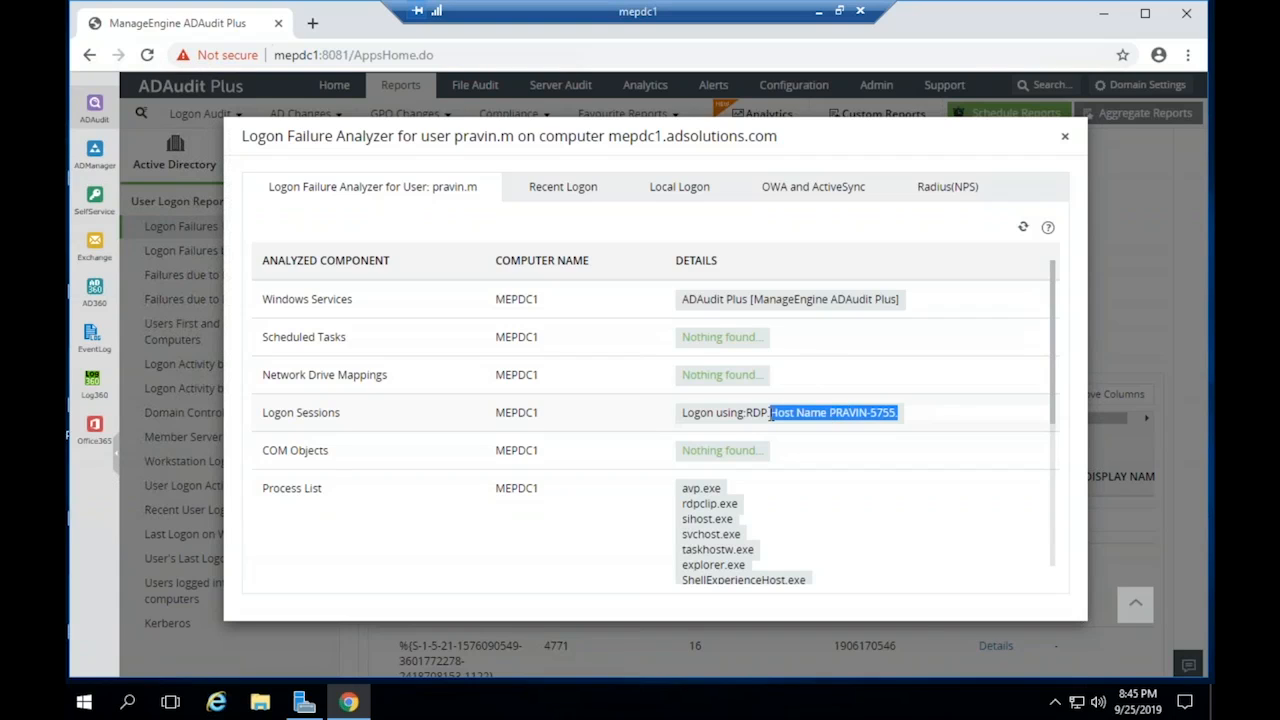
double_click(870, 414)
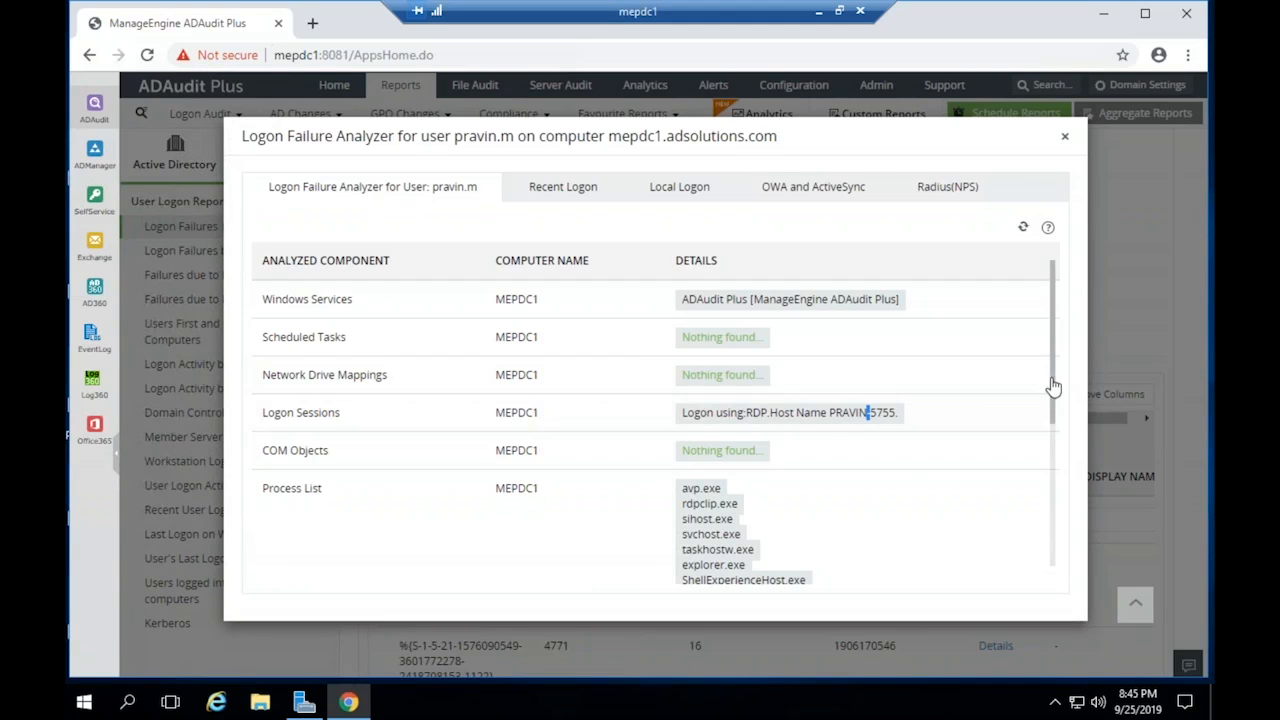
left_click_drag(1054, 416, 1037, 534)
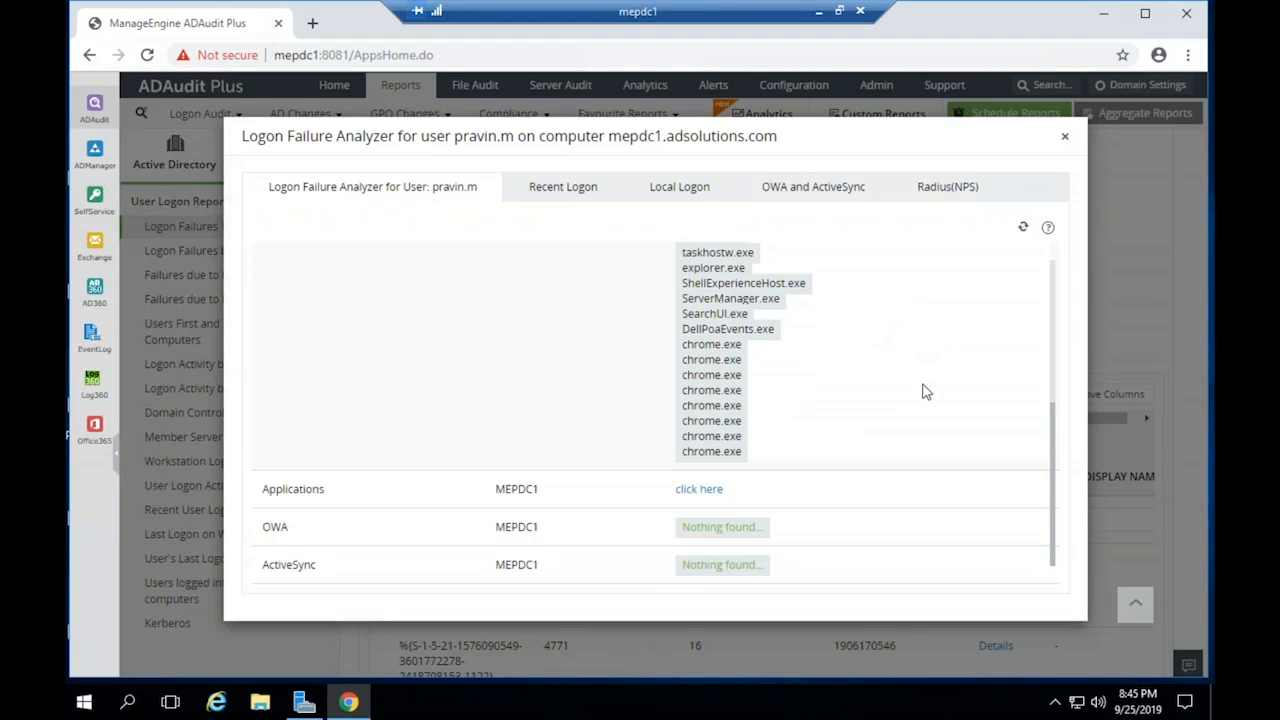
scroll(925, 392, "up", 5)
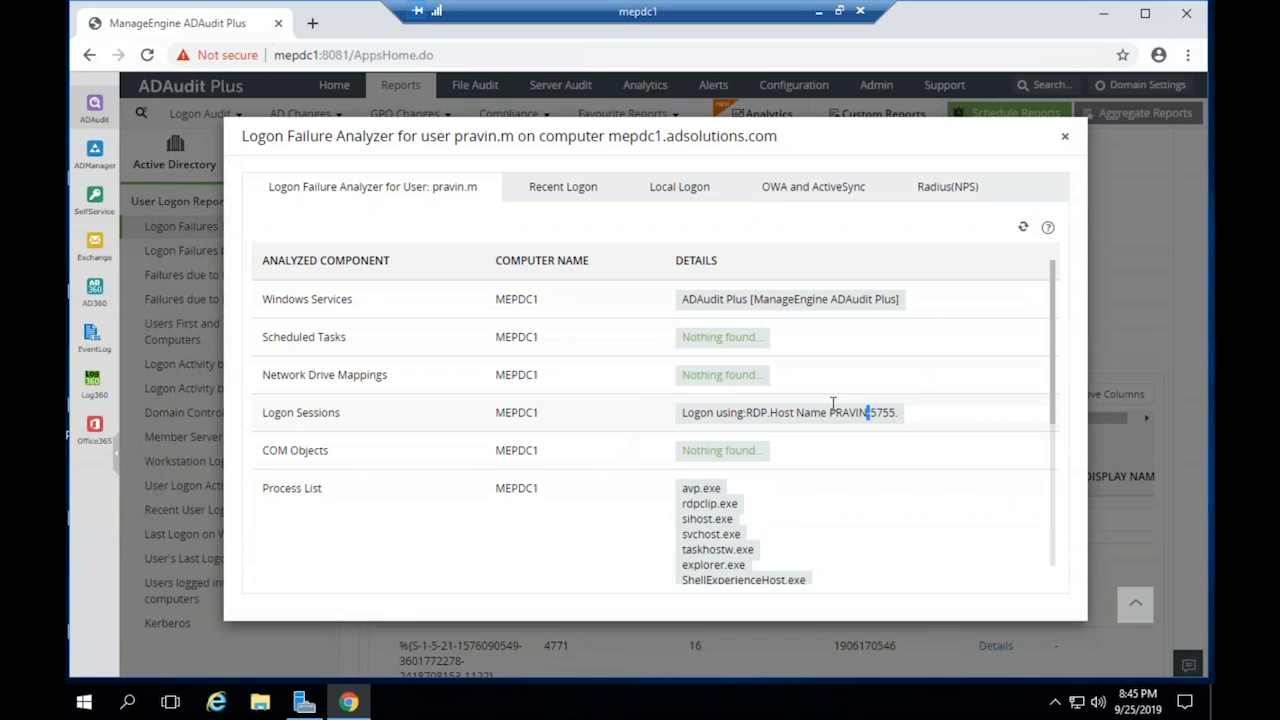
scroll(820, 403, "down", 3)
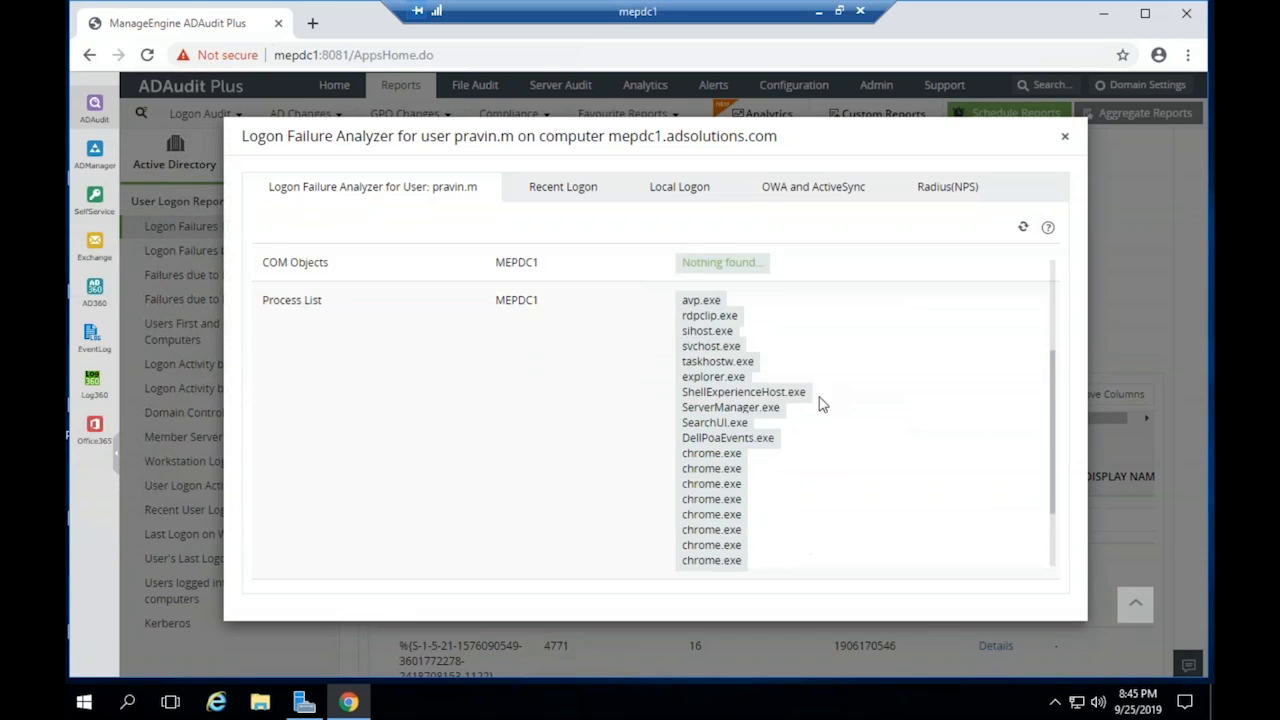
left_click(1065, 137)
Reopen the first record's analyzer details and review all analyzed components, including the OWA and ActiveSync entries
left_click_drag(898, 420, 478, 440)
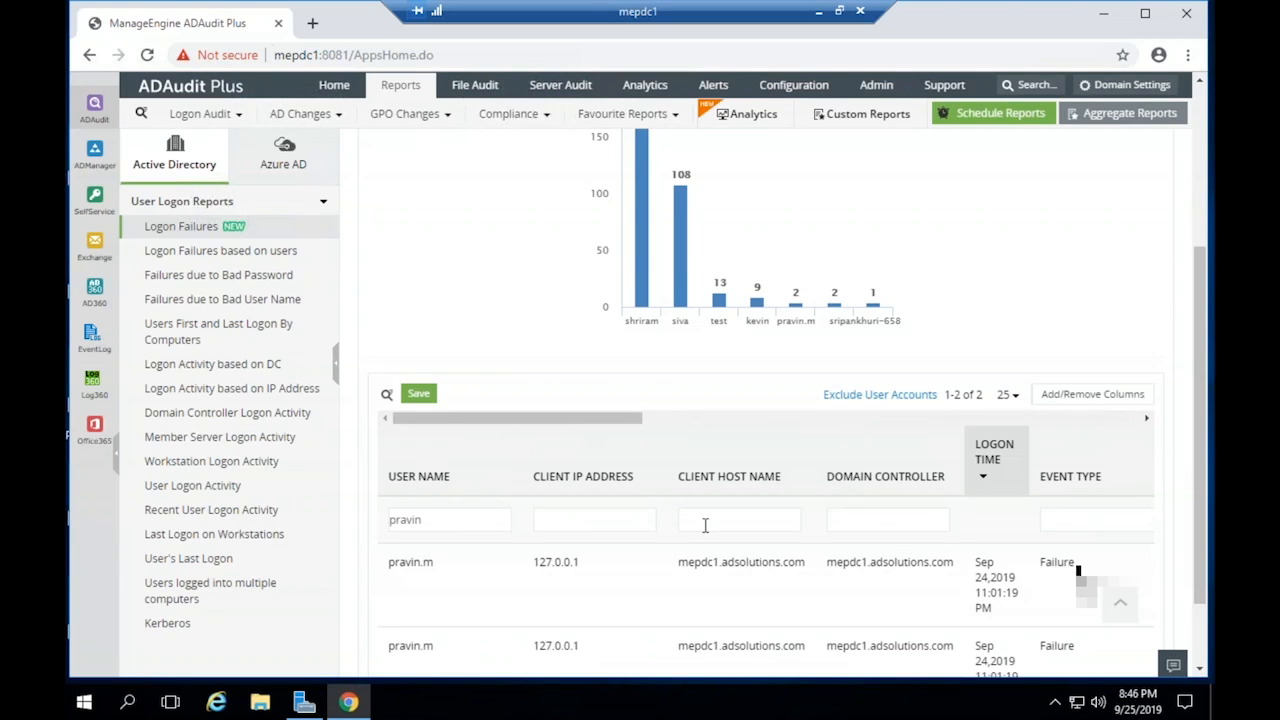
left_click_drag(625, 418, 1010, 429)
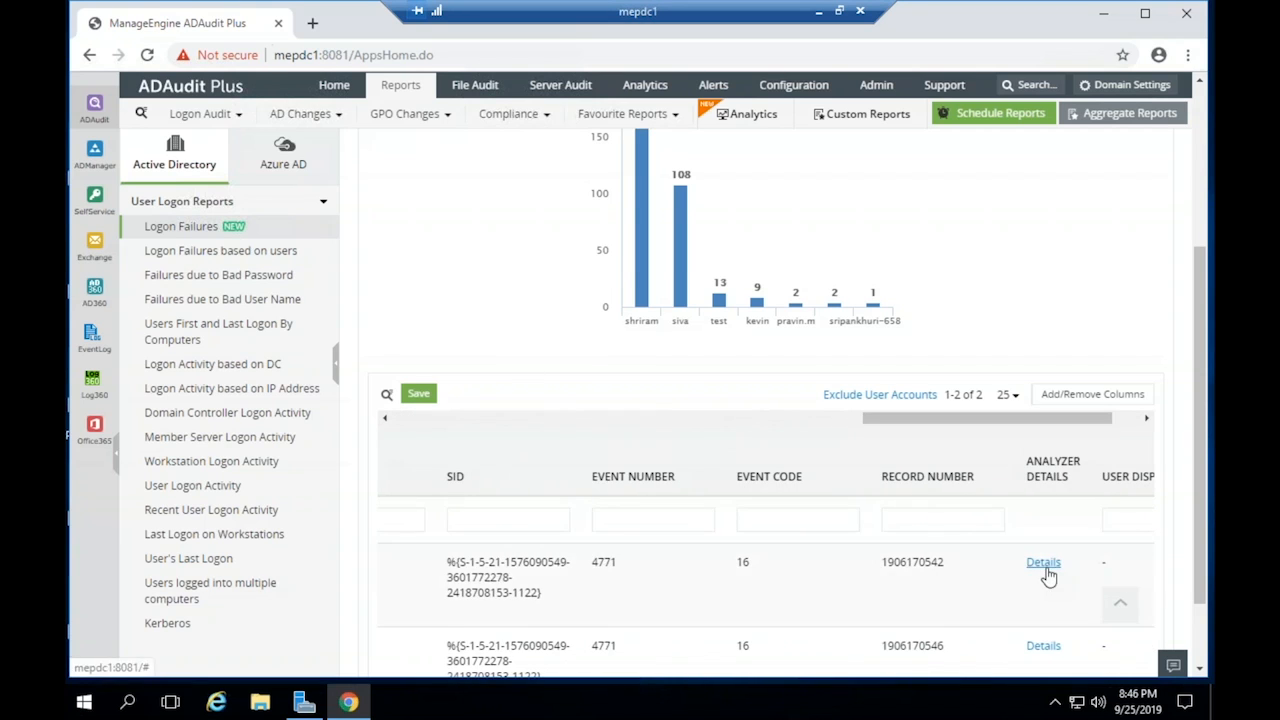
left_click(1044, 564)
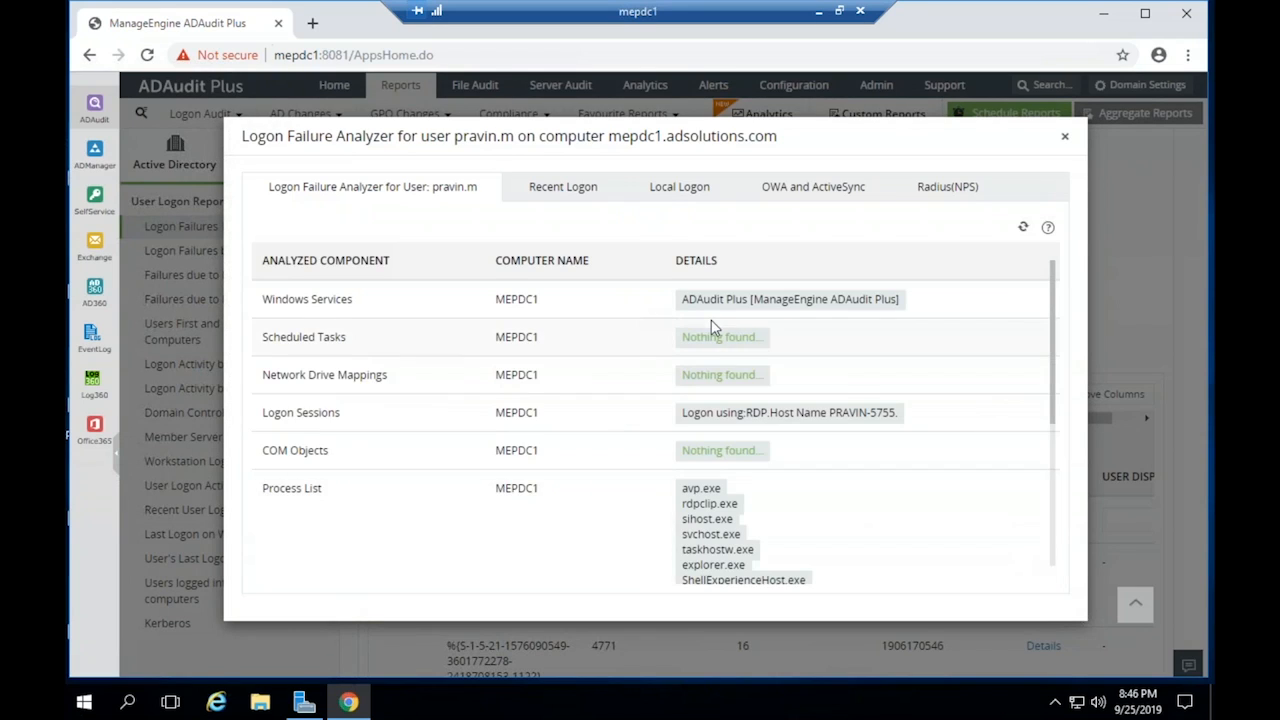
scroll(712, 327, "down", 3)
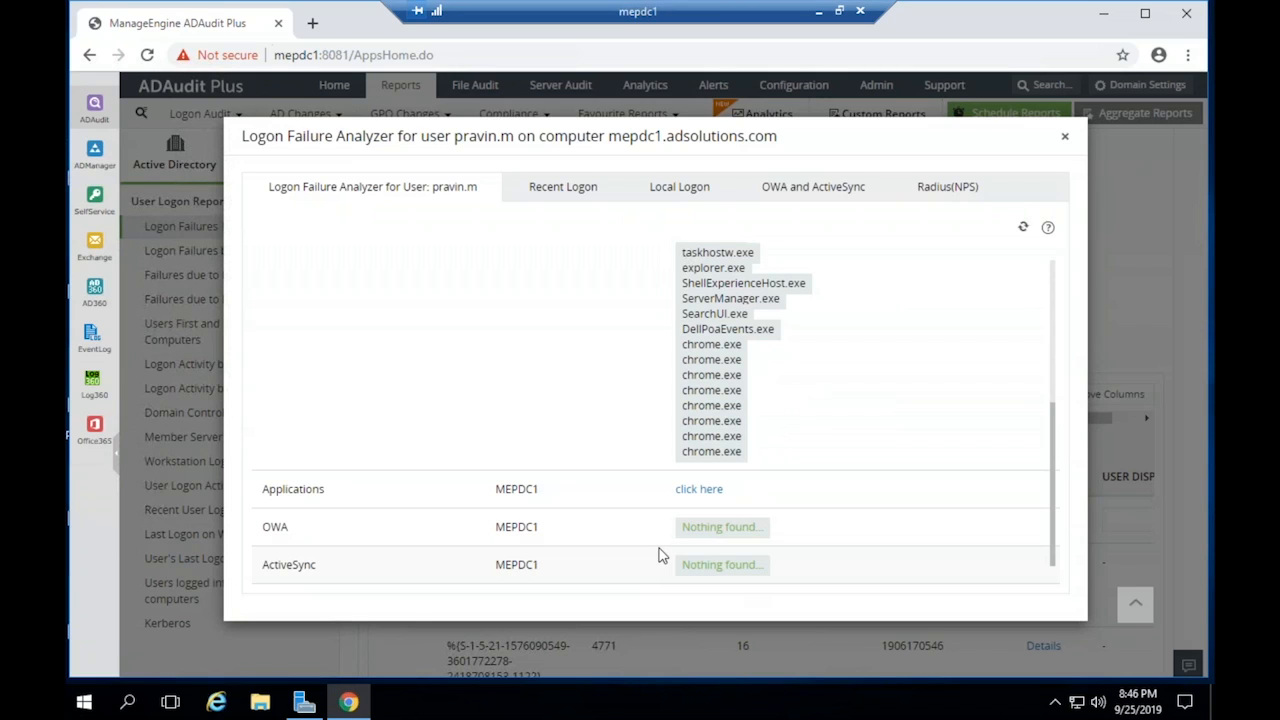
left_click_drag(688, 526, 761, 526)
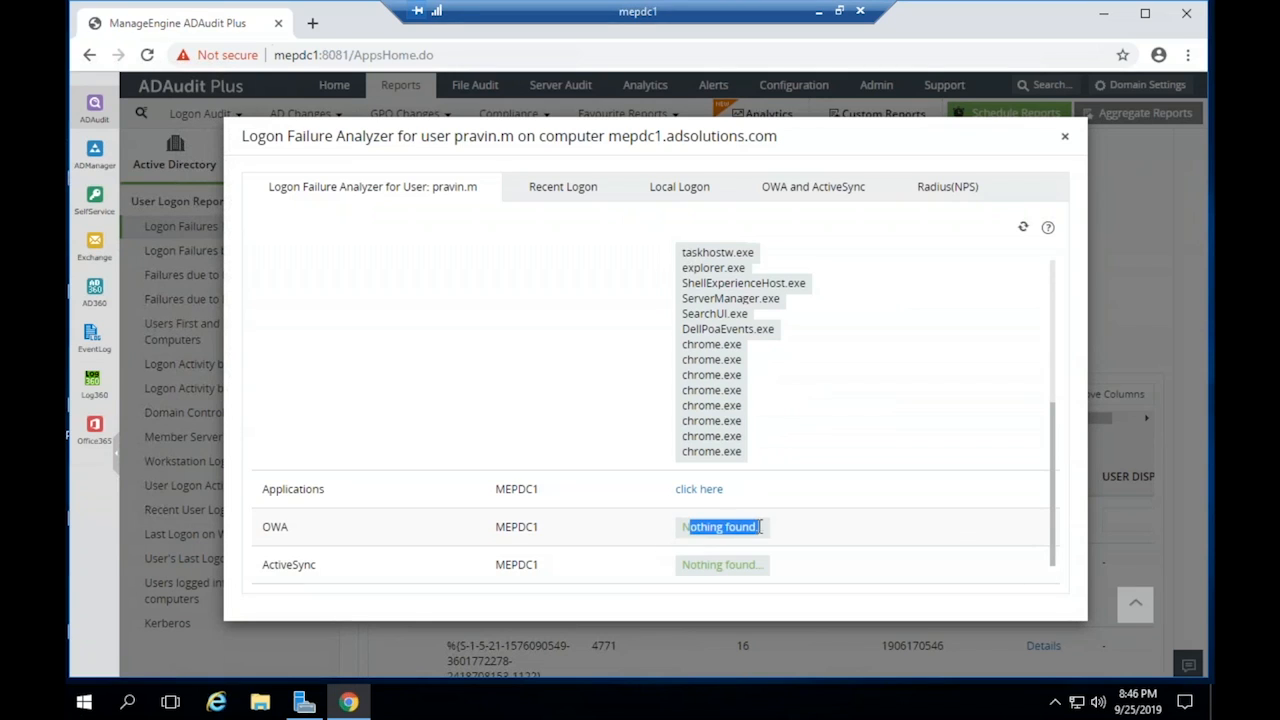
double_click(694, 568)
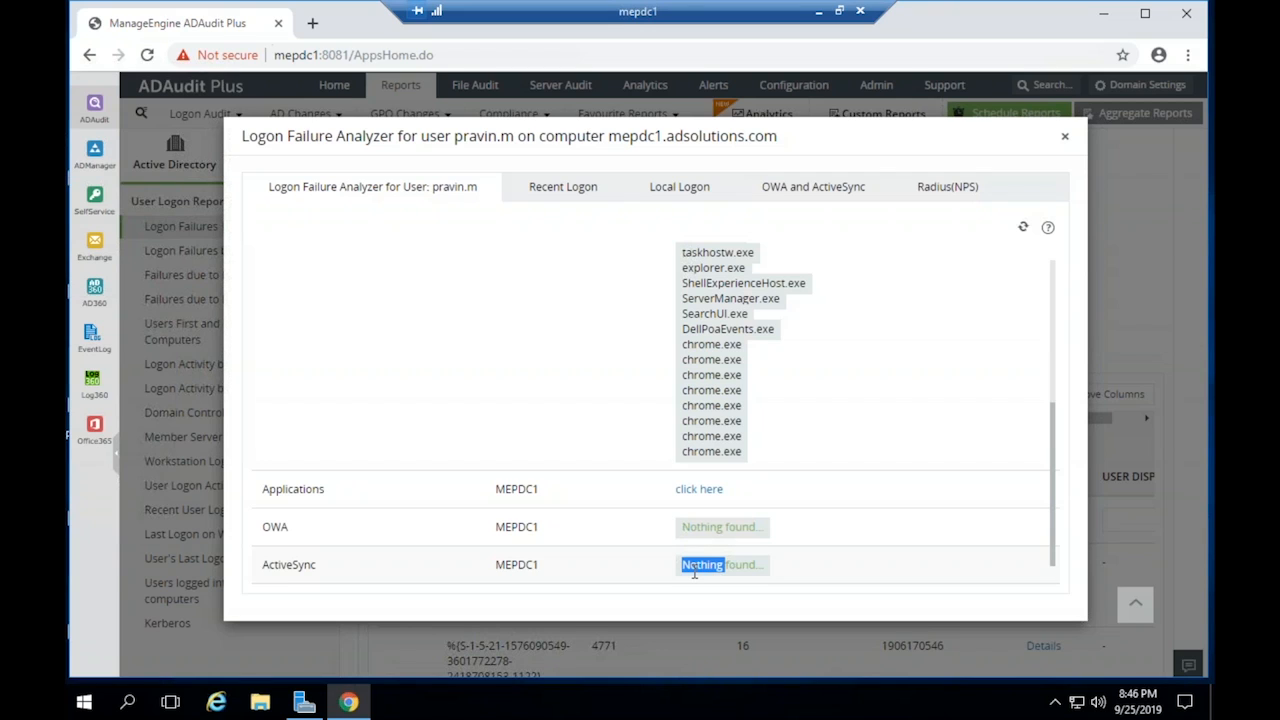
scroll(678, 527, "up", 3)
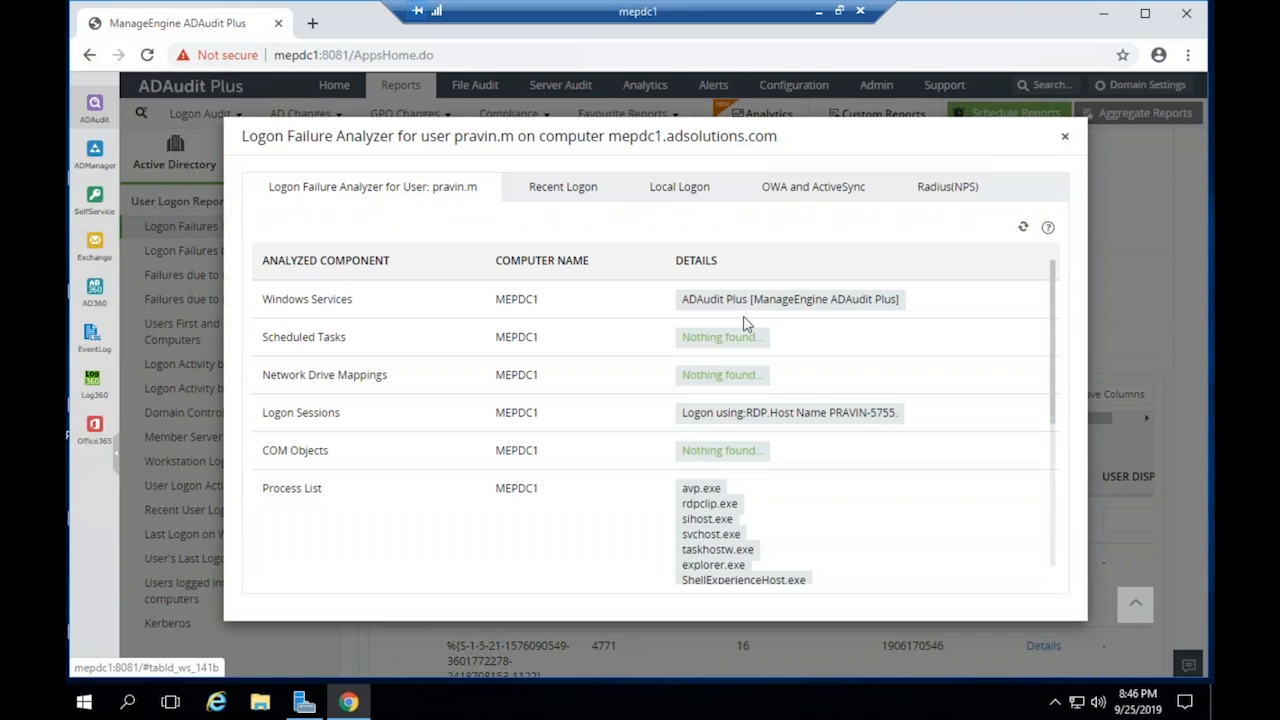
scroll(780, 418, "down", 2)
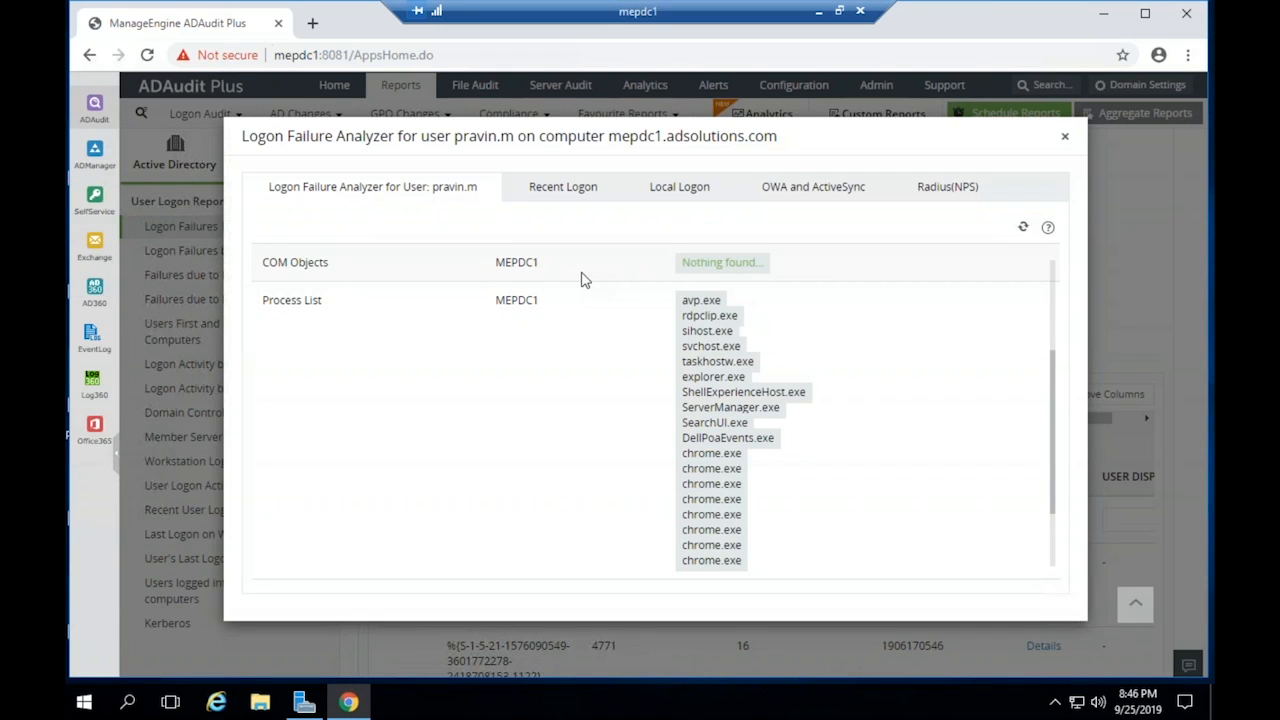
scroll(630, 412, "down", 1)
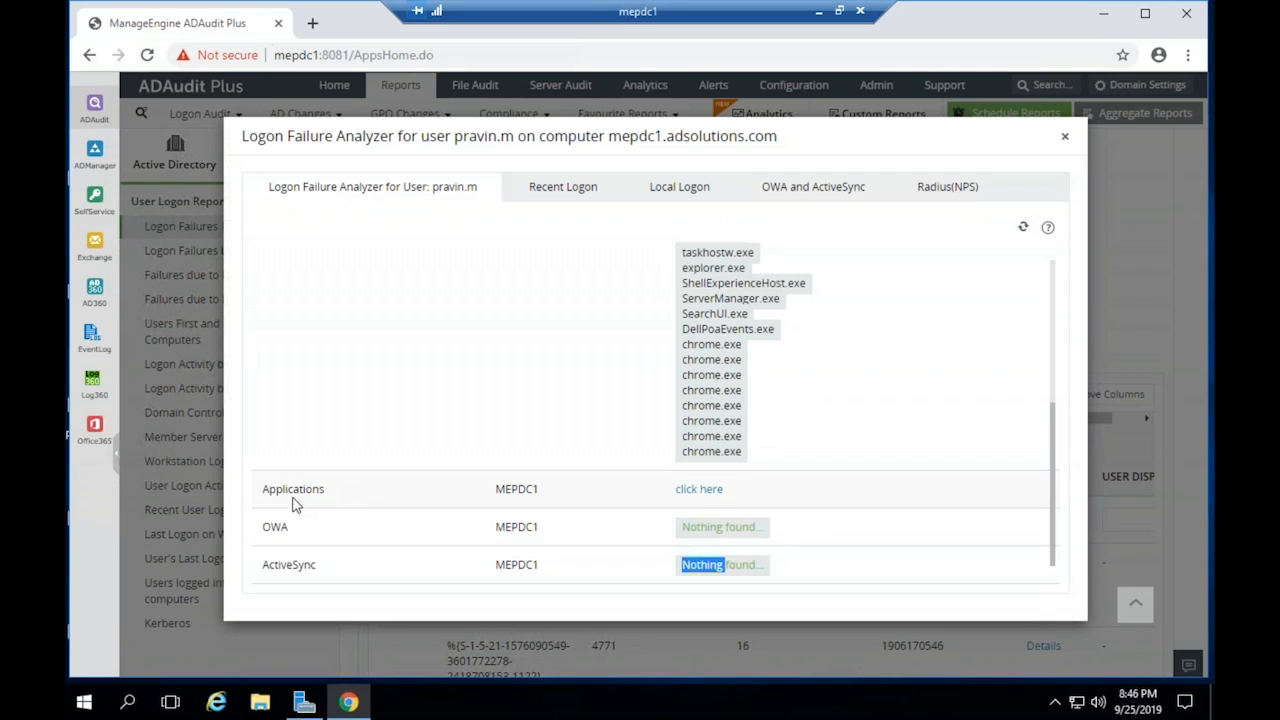
Open the Applications entry's local logon history and examine the caller process name of the Remote Interactive logon
left_click(688, 492)
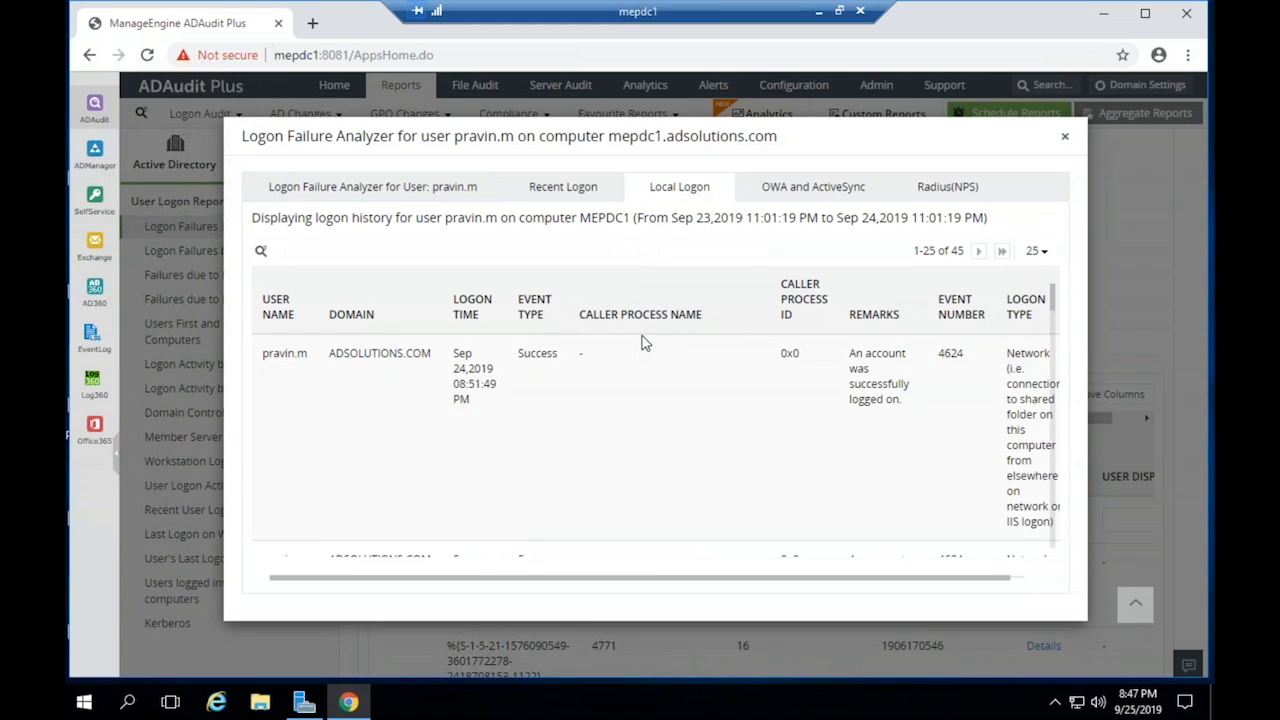
scroll(644, 343, "down", 3)
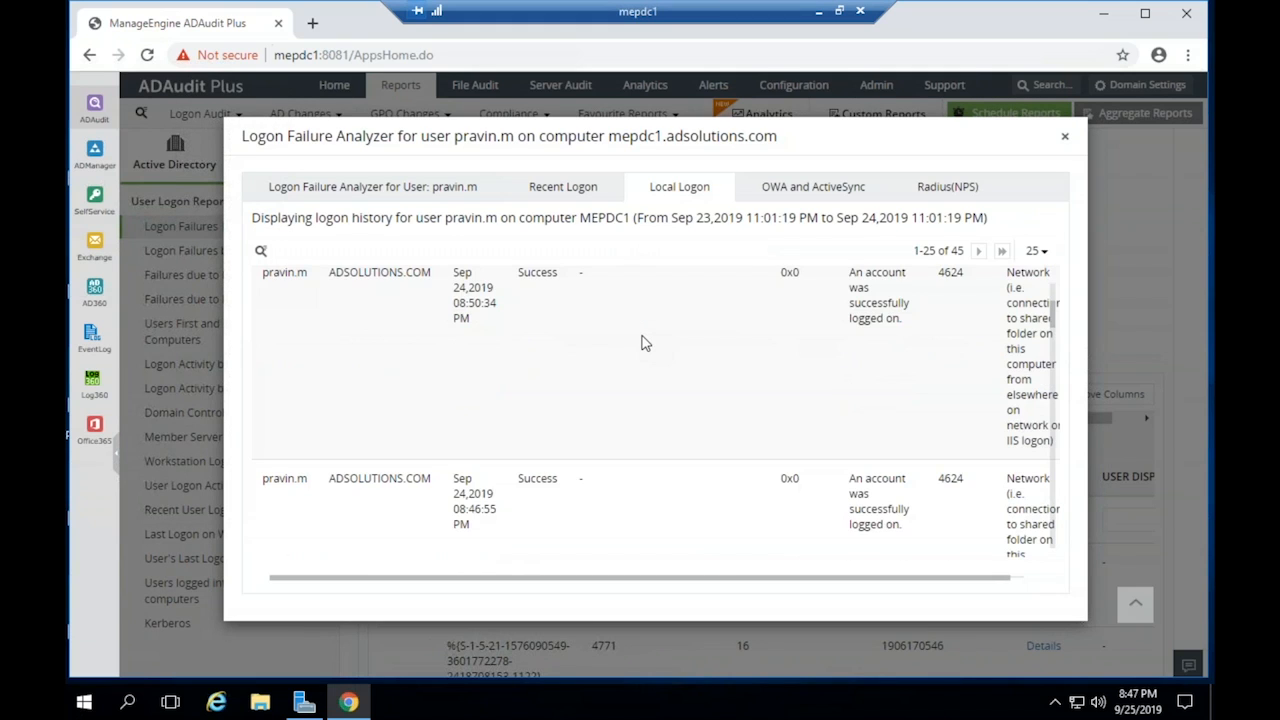
scroll(644, 343, "down", 5)
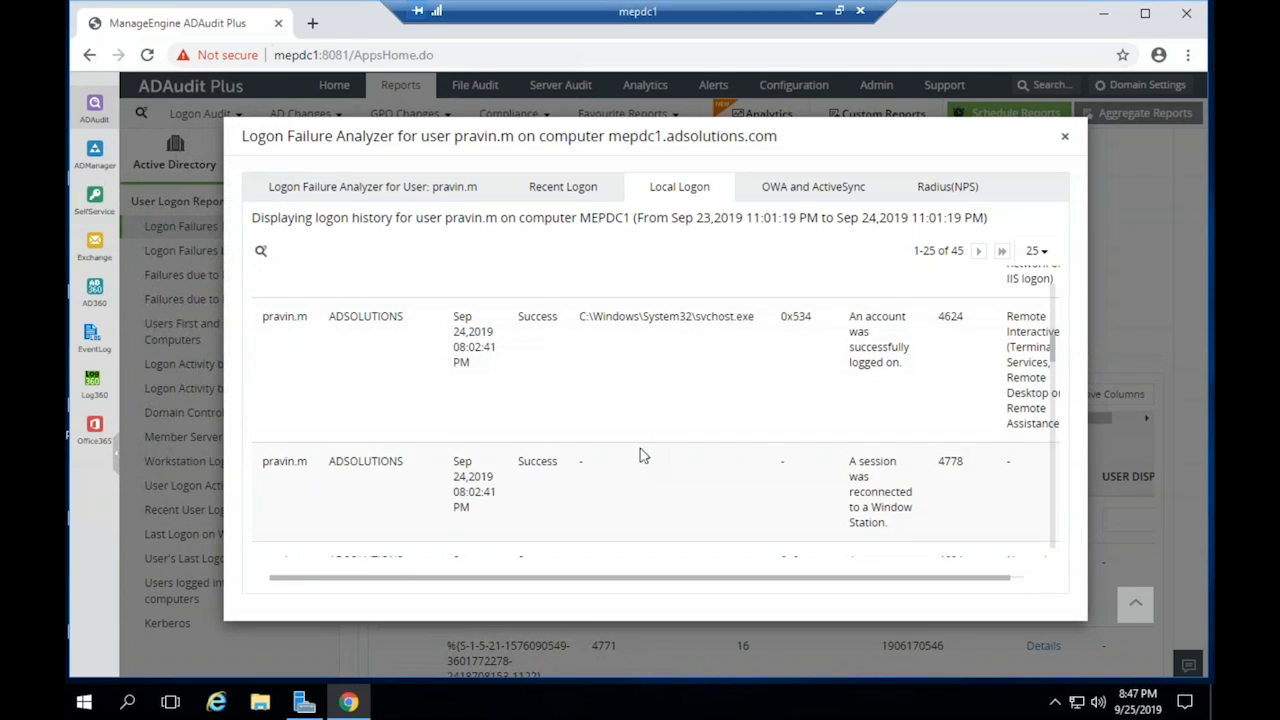
left_click_drag(755, 318, 580, 315)
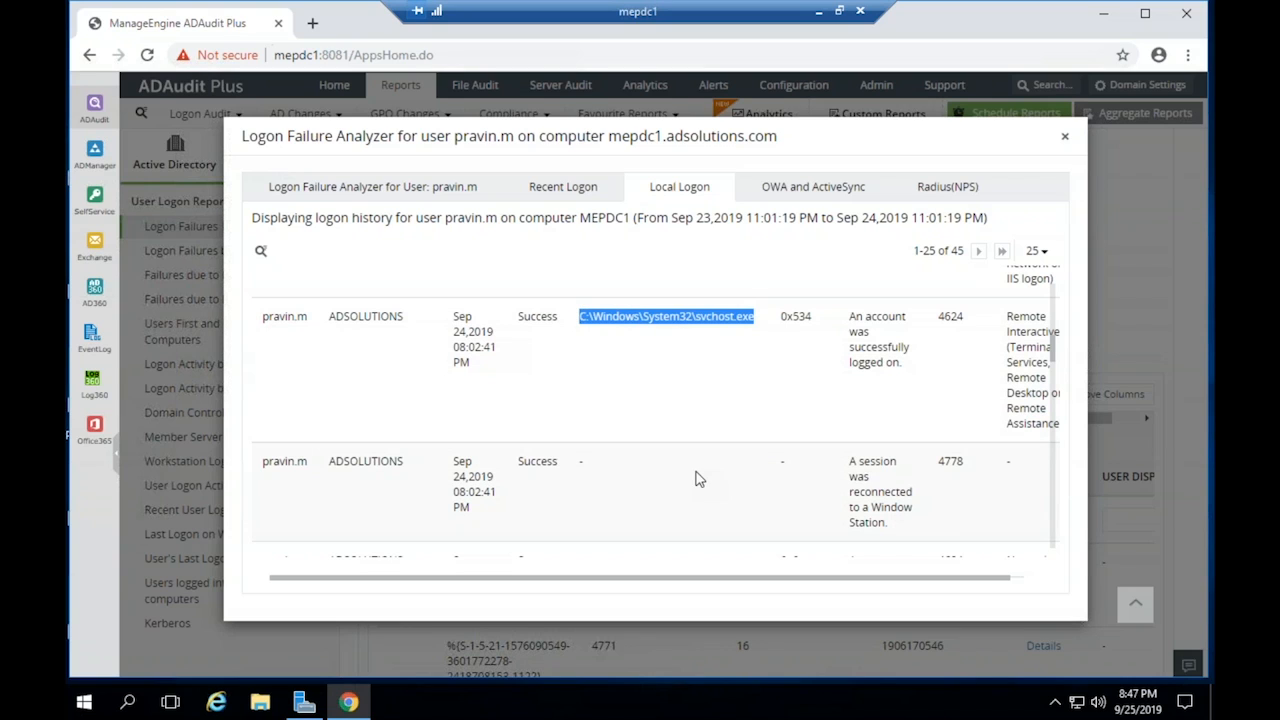
left_click(690, 390)
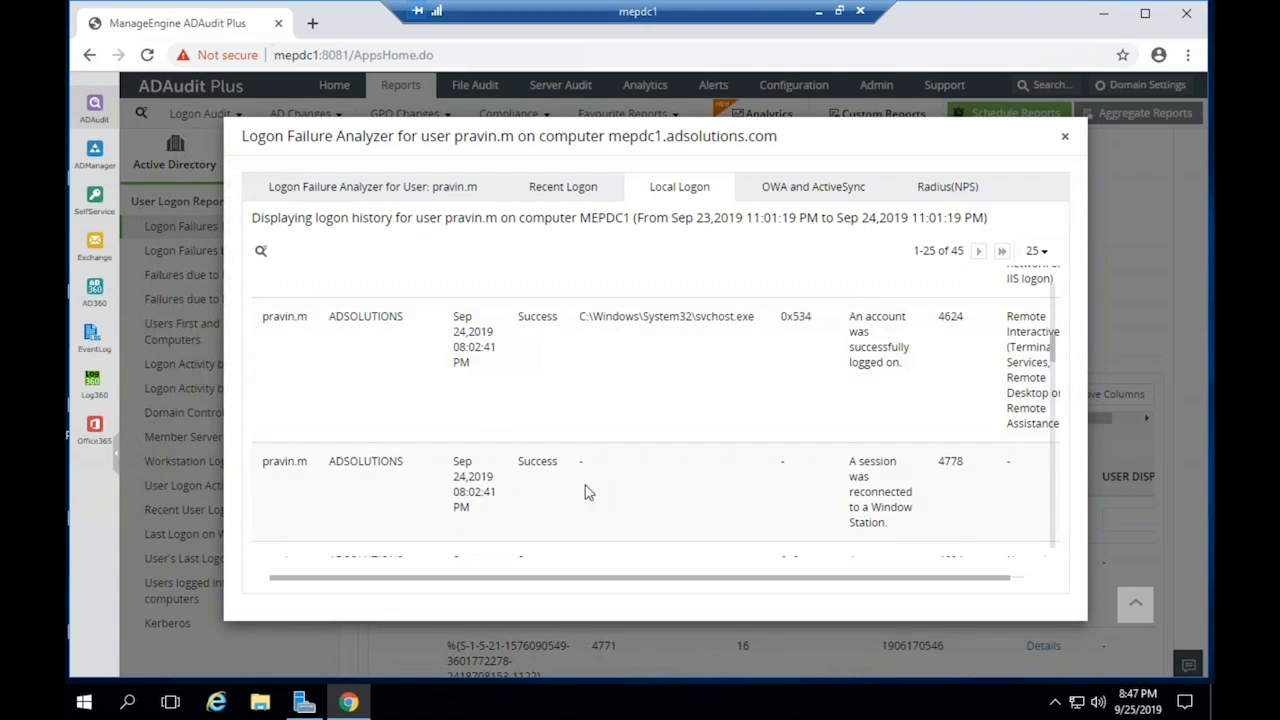
left_click_drag(589, 316, 752, 316)
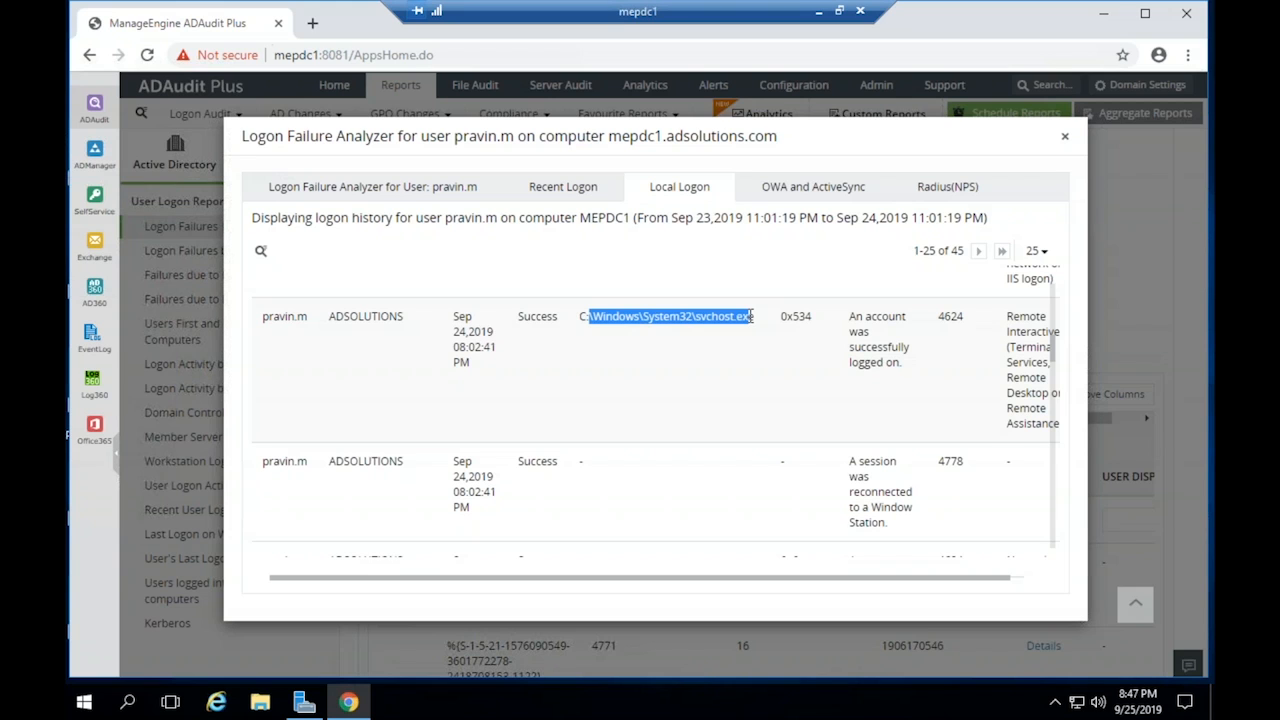
Close the Logon Failure Analyzer and open the report on users logged into multiple computers
left_click(1065, 137)
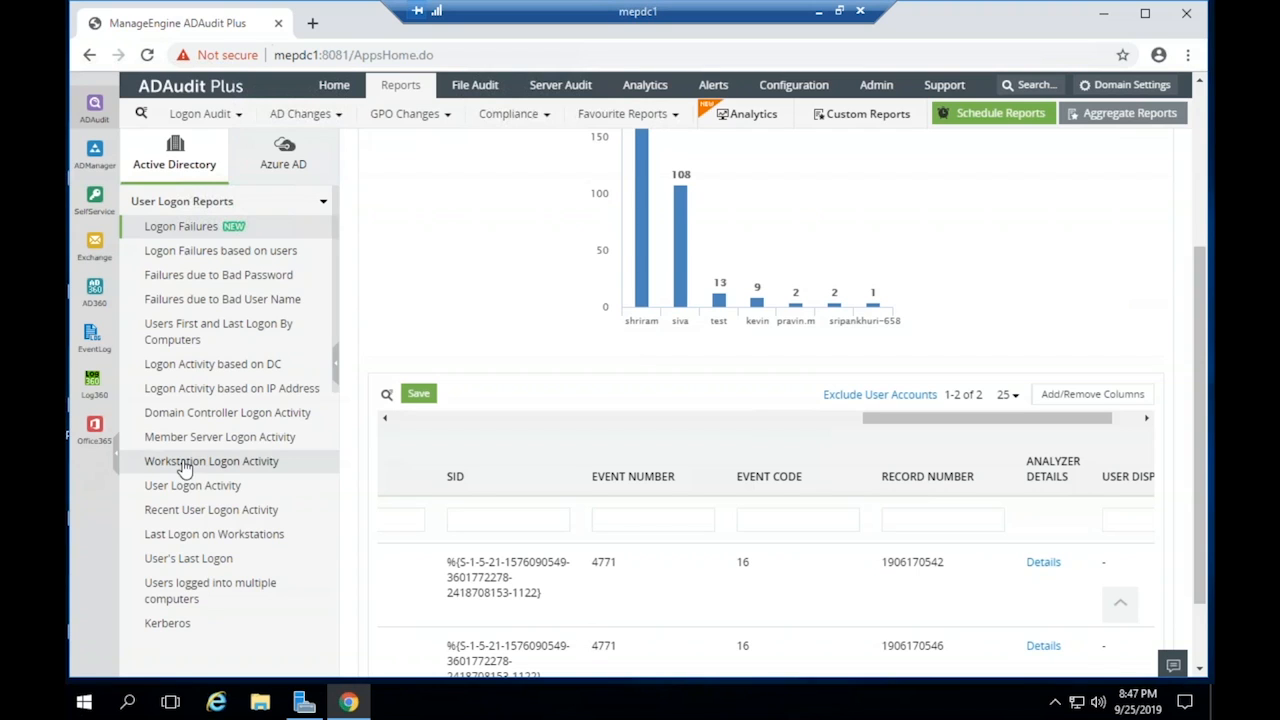
scroll(185, 468, "down", 1)
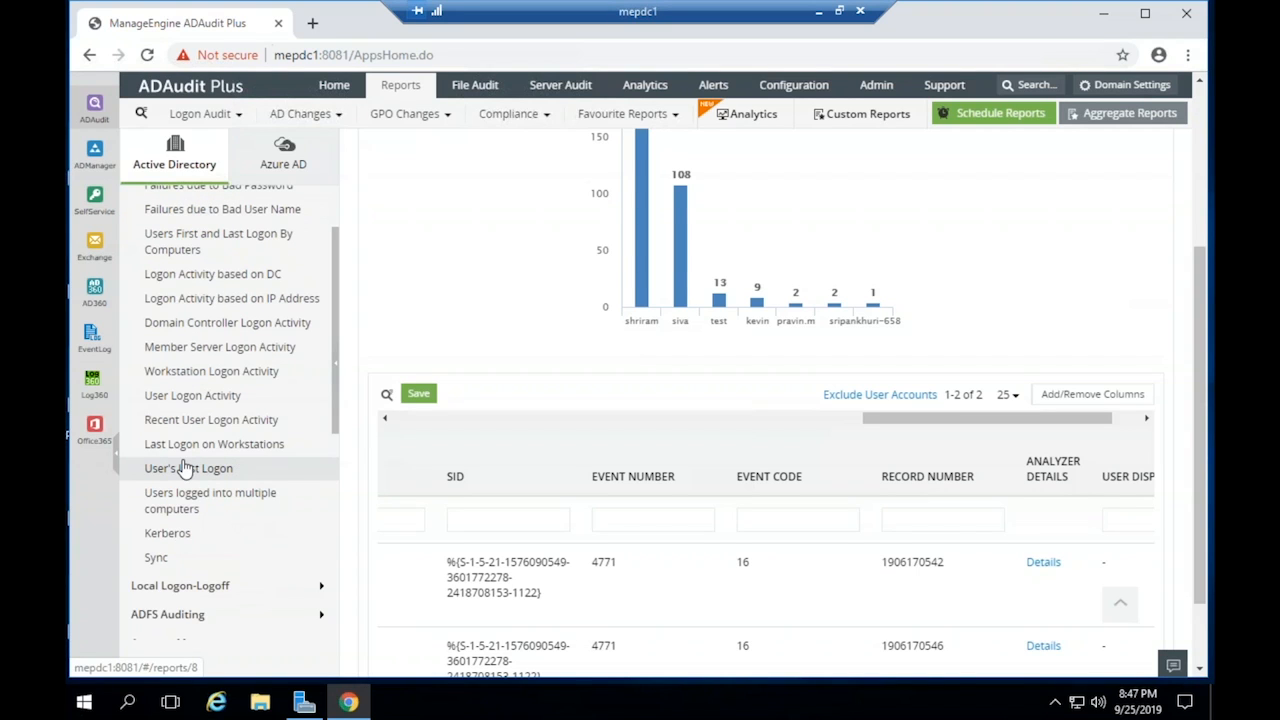
left_click(185, 500)
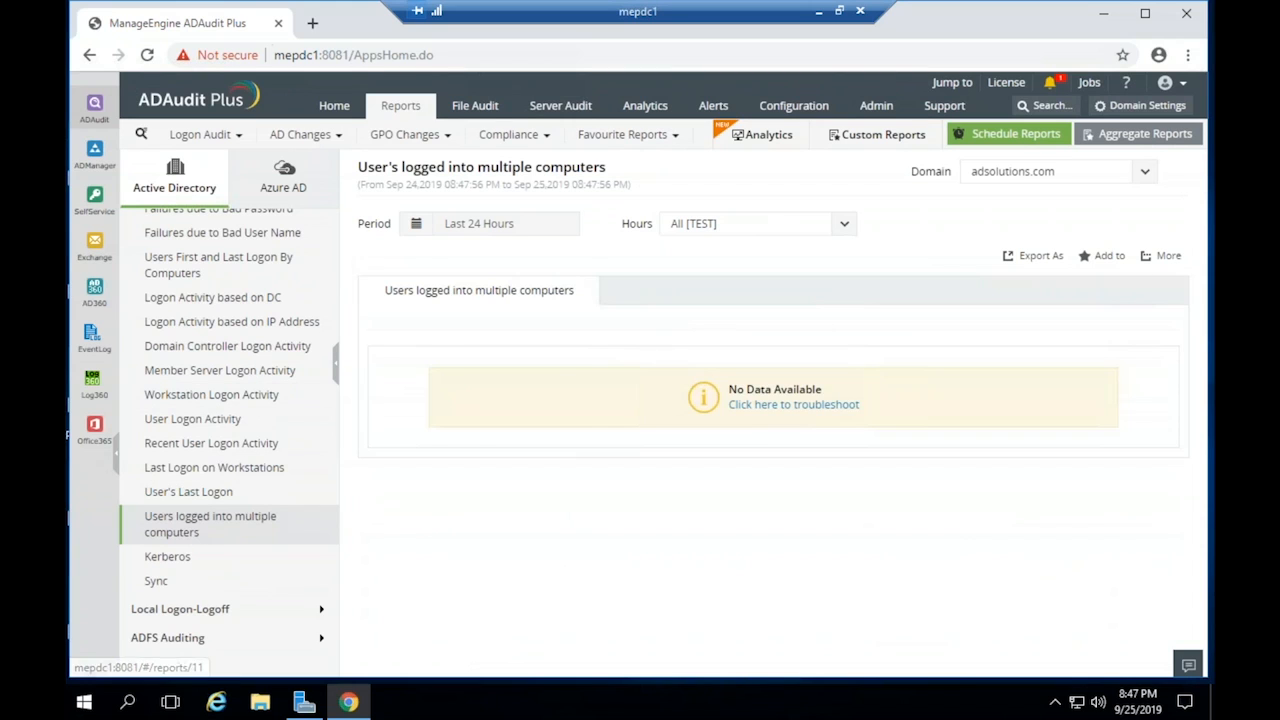
Set the period of the multiple-computer logon report to the last 10 days and review the listed users and client computers
left_click(485, 223)
left_click(484, 494)
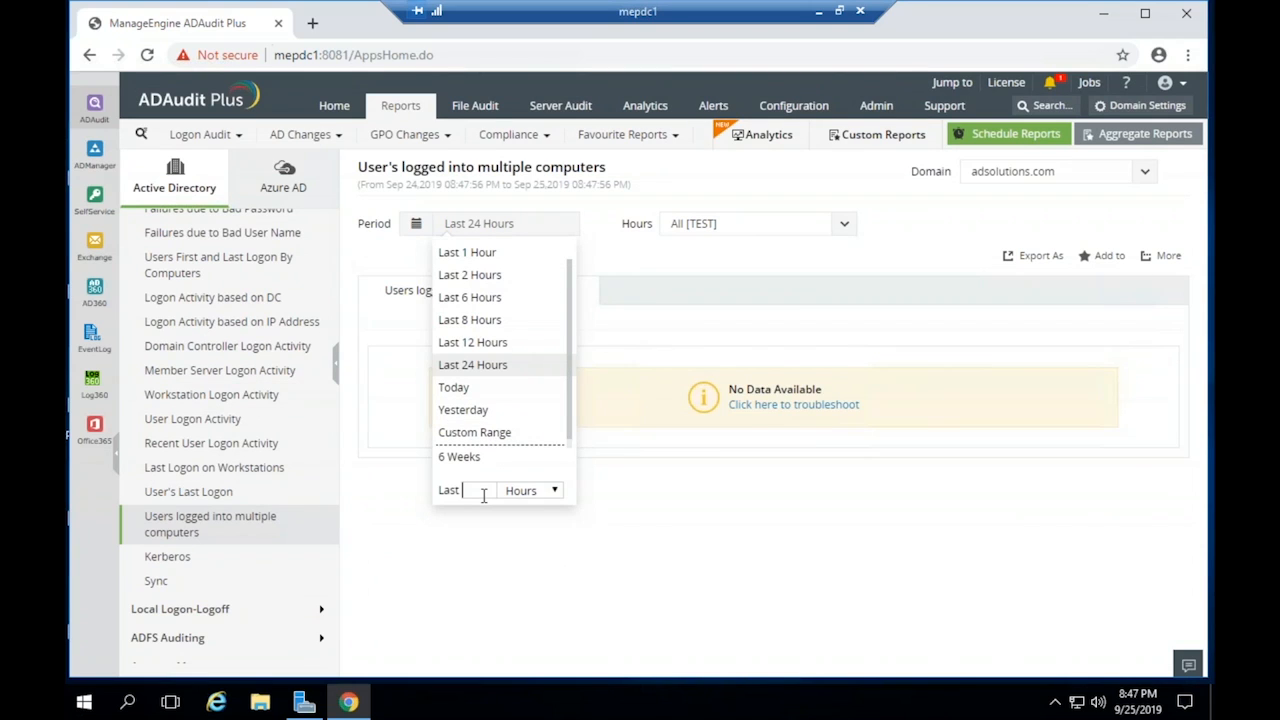
type("10")
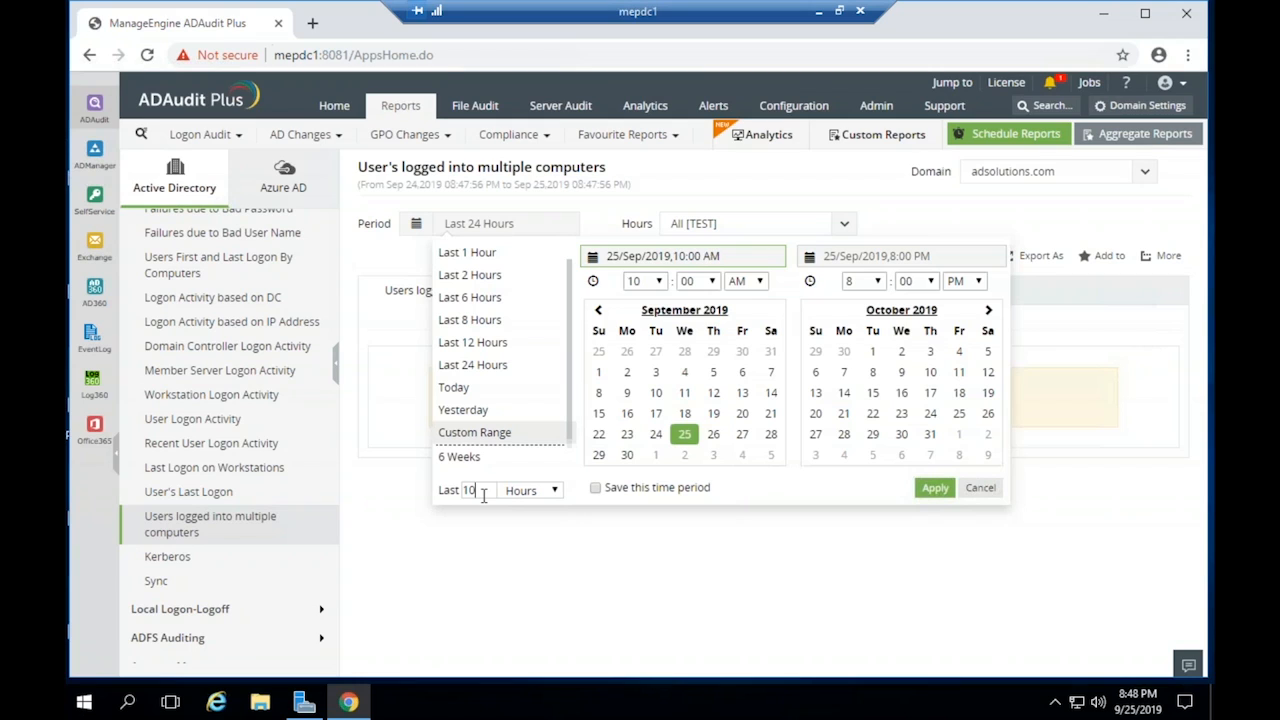
left_click(509, 492)
left_click(517, 522)
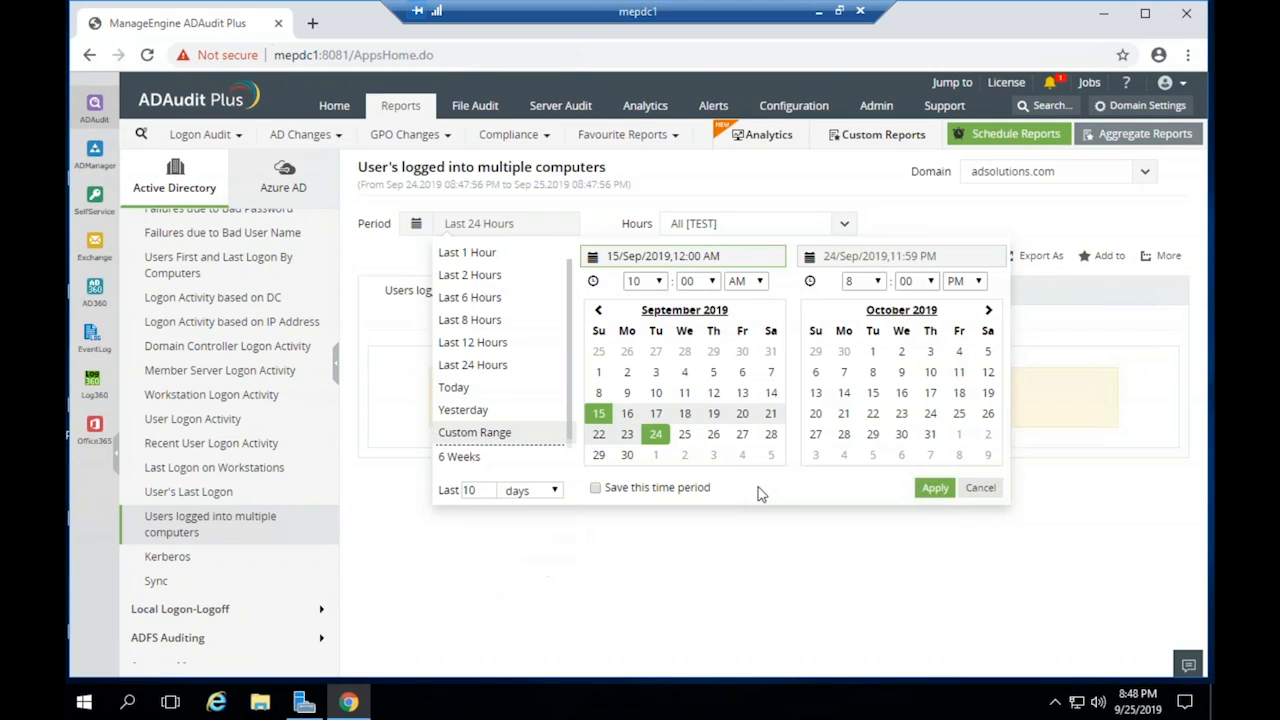
left_click(938, 488)
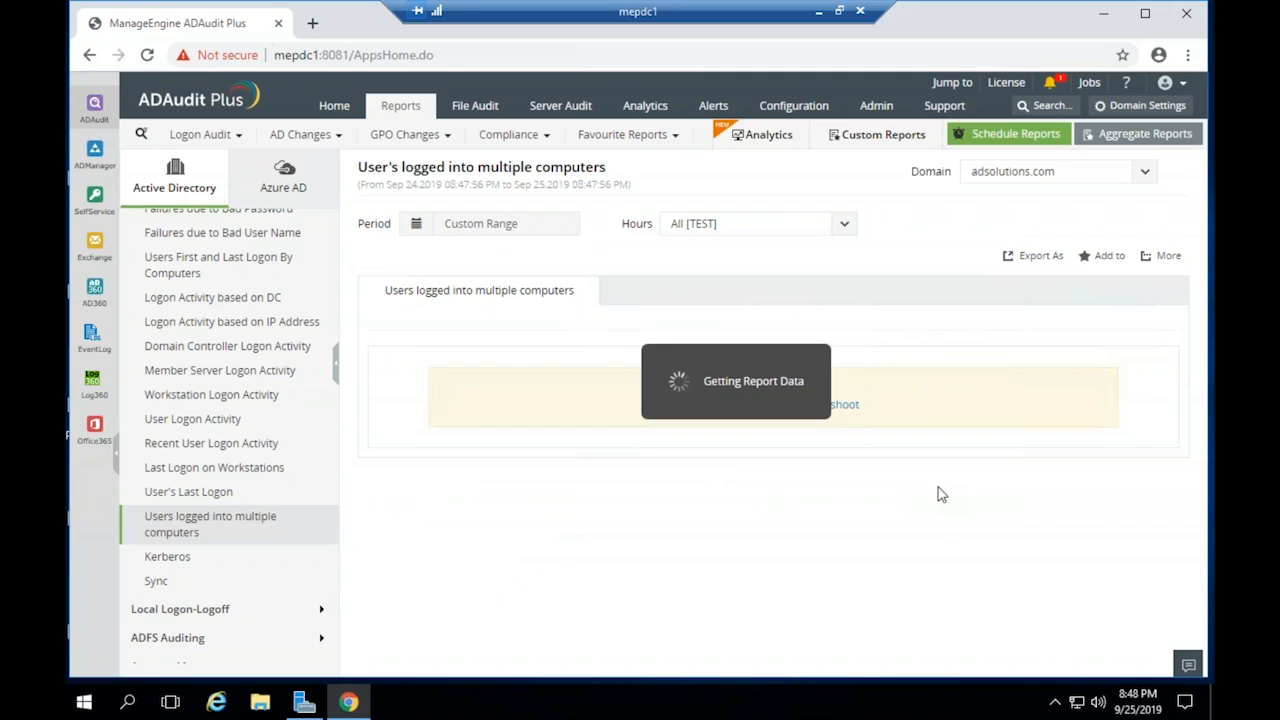
scroll(558, 394, "down", 1)
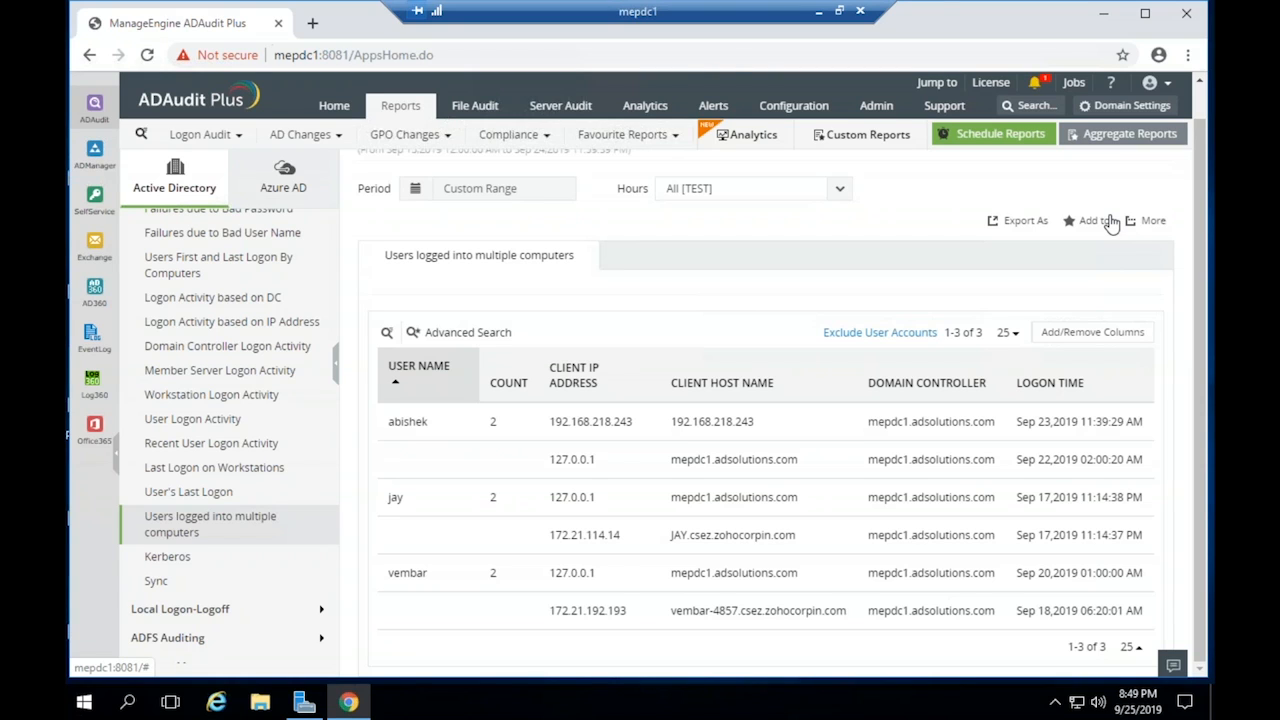
Collapse the User Logon Reports category and examine which reports the Local Logon-Logoff category offers
scroll(240, 370, "up", 3)
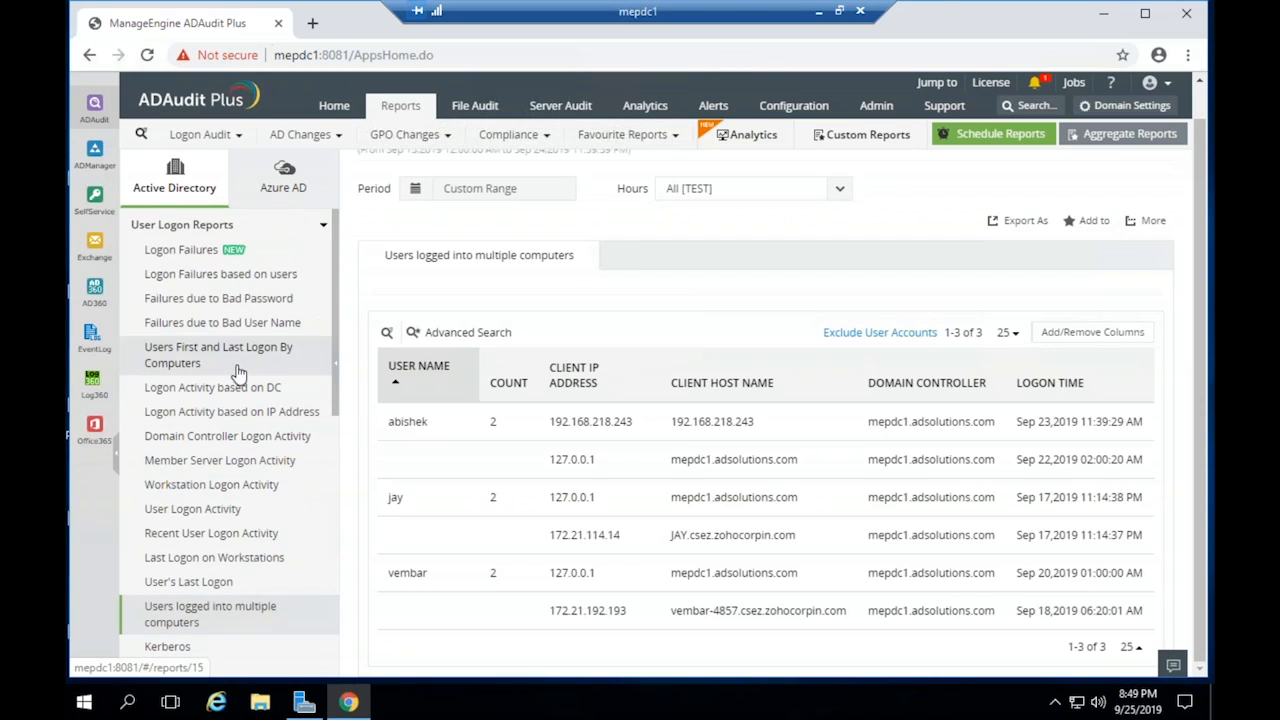
left_click(251, 220)
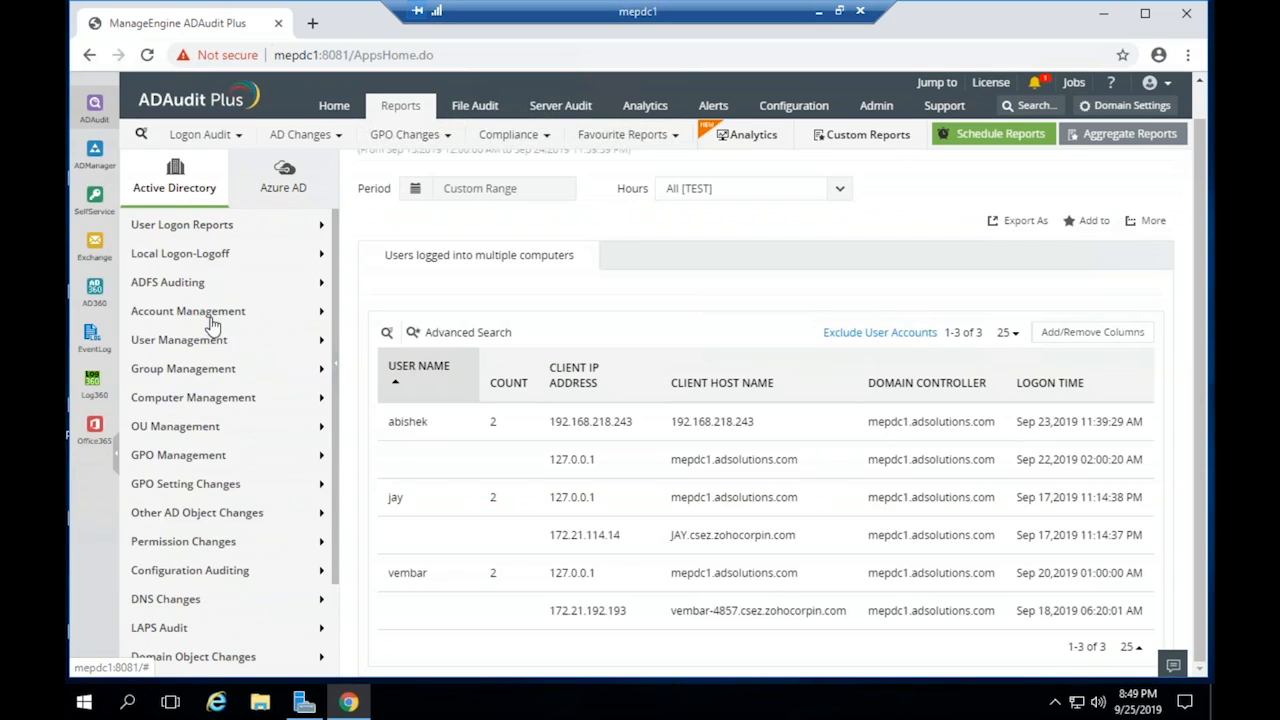
left_click(213, 254)
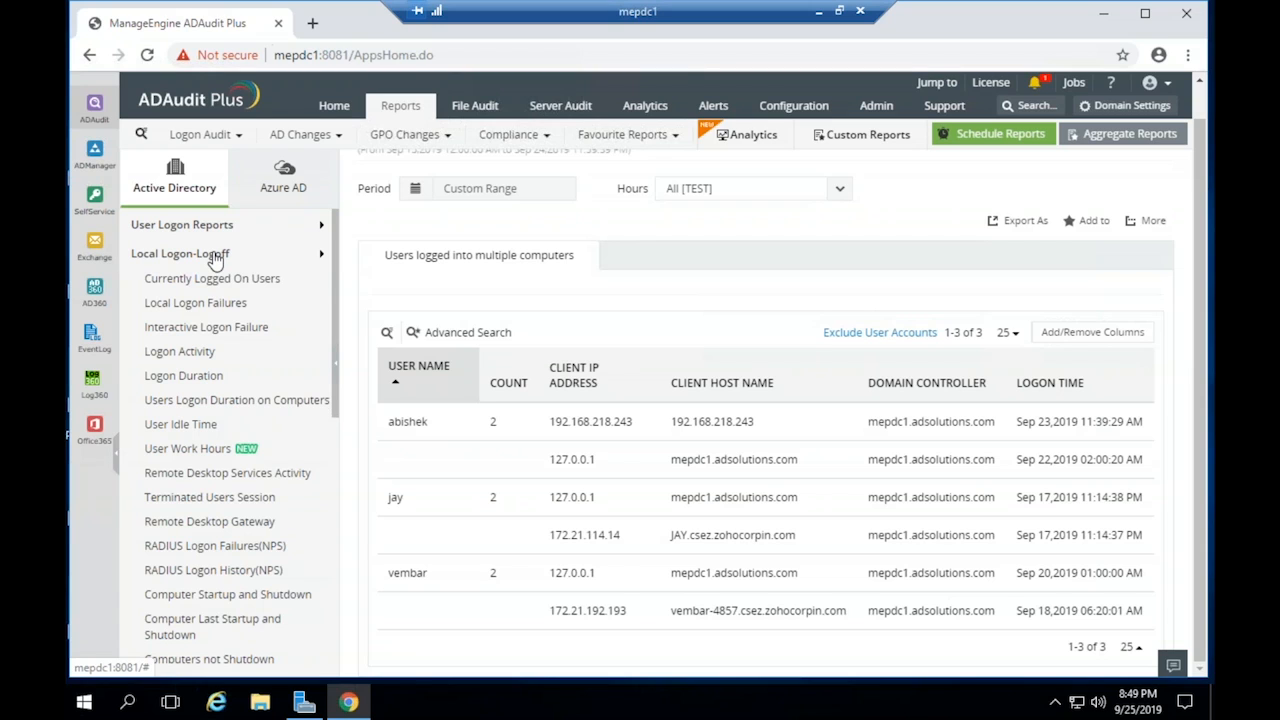
left_click(212, 253)
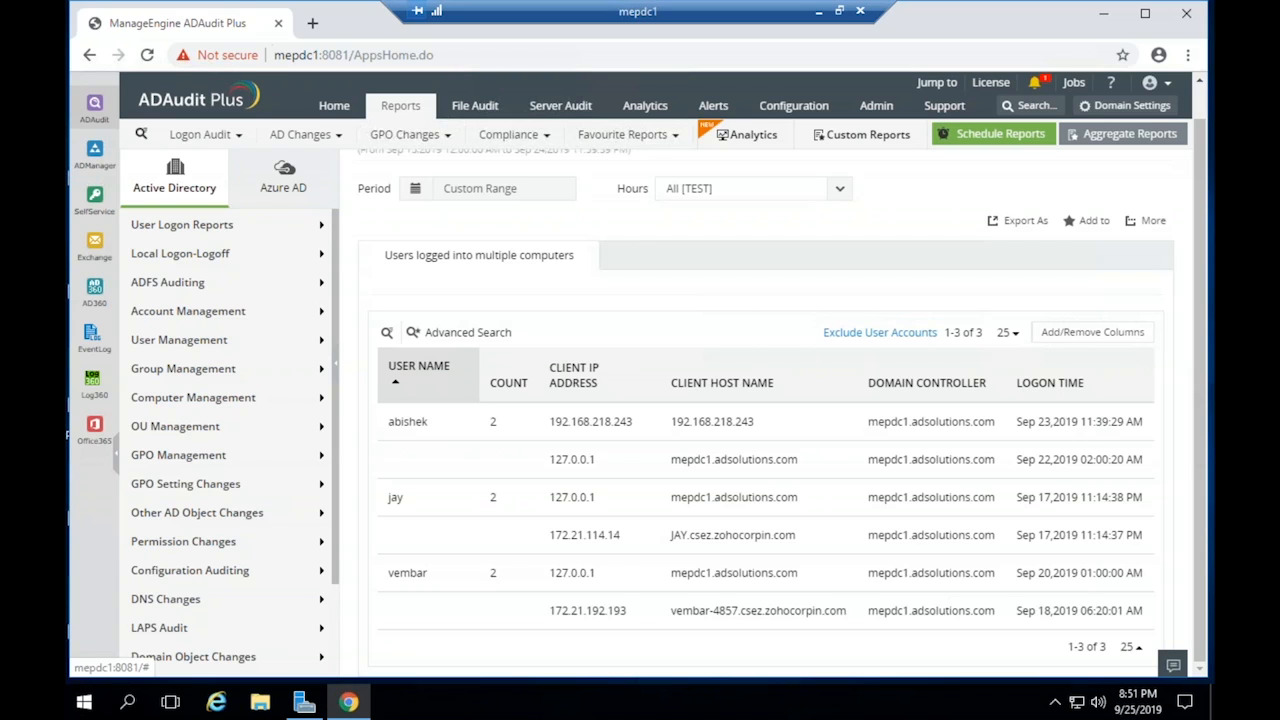
Open the Recently Added Members to Security Groups report from the Group Management category
left_click(190, 369)
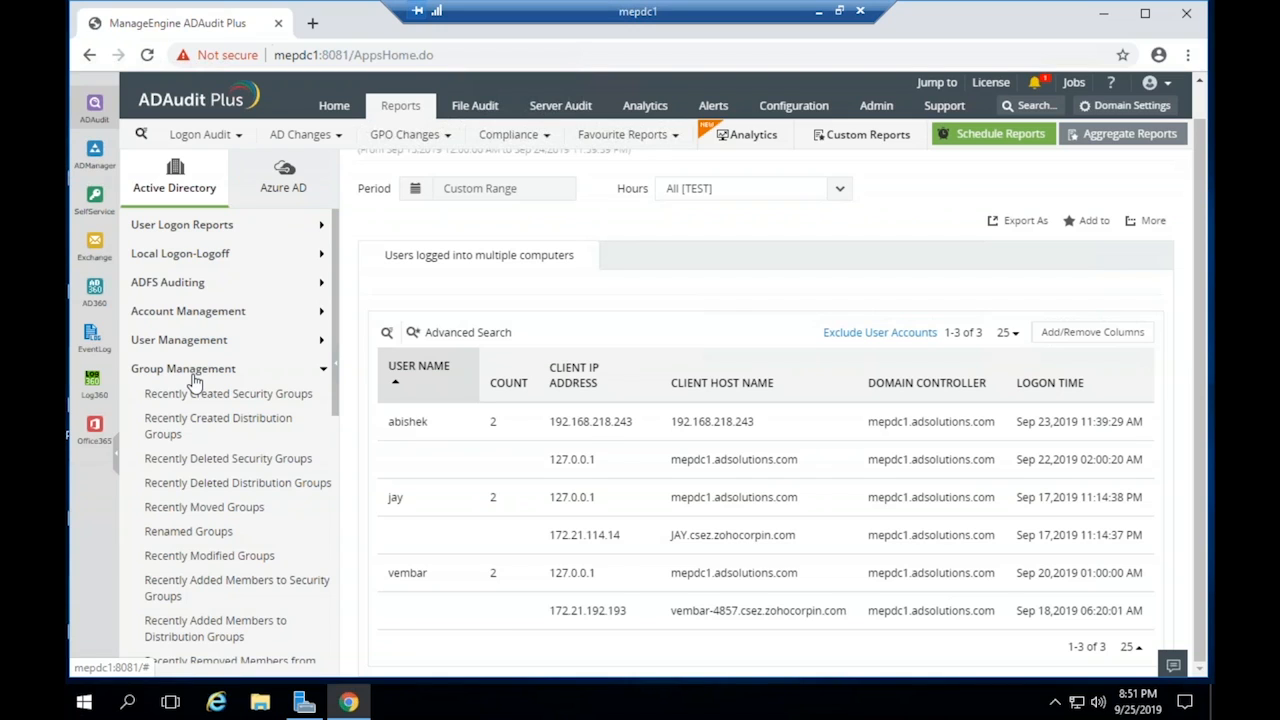
left_click(337, 360)
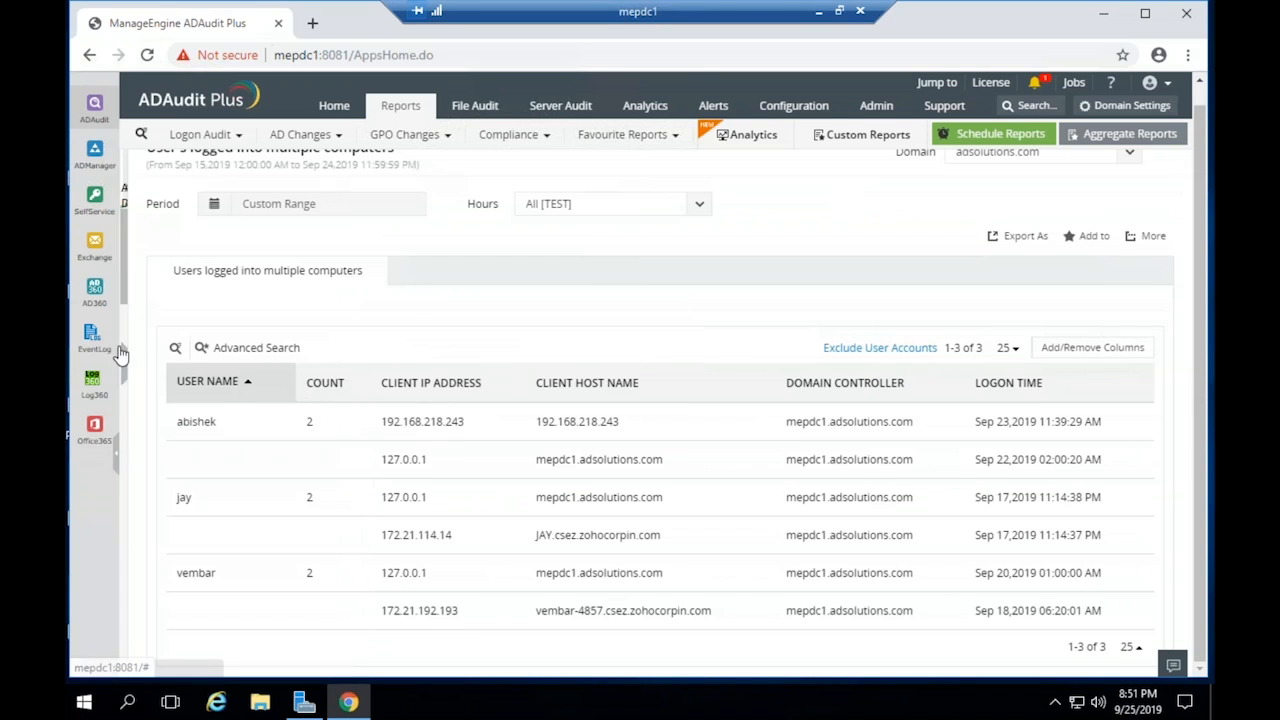
left_click(122, 362)
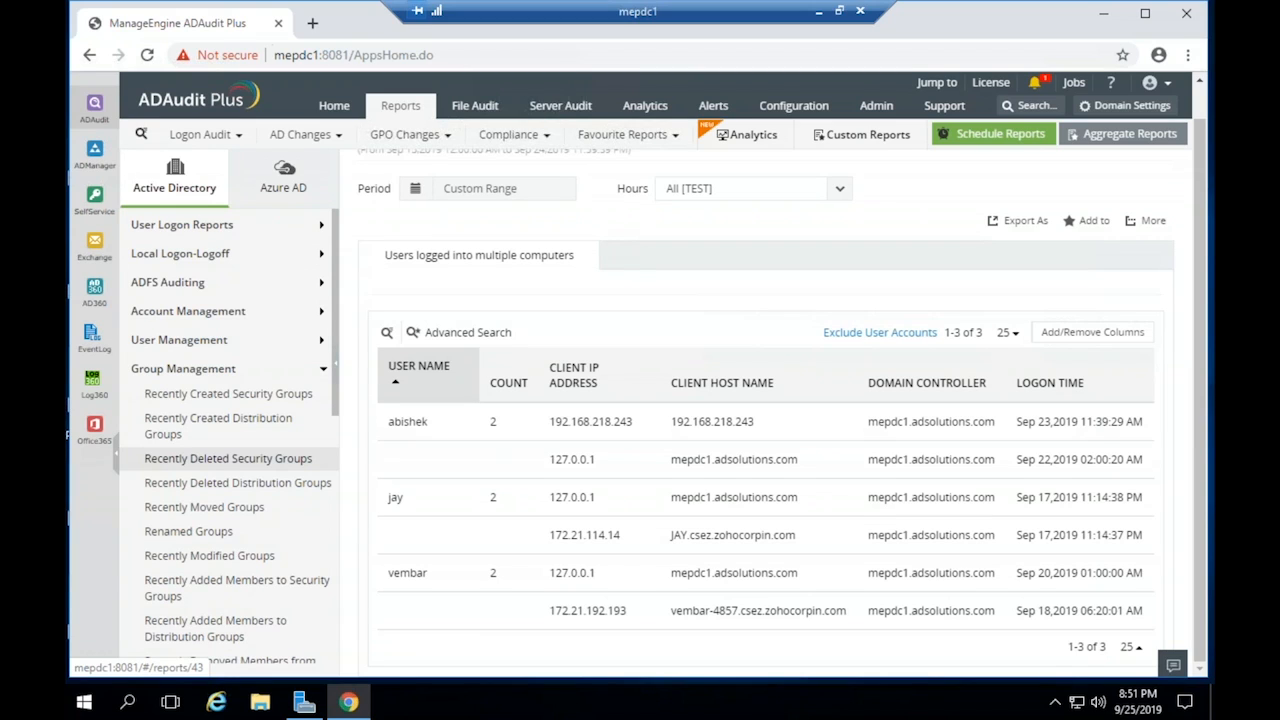
left_click(318, 583)
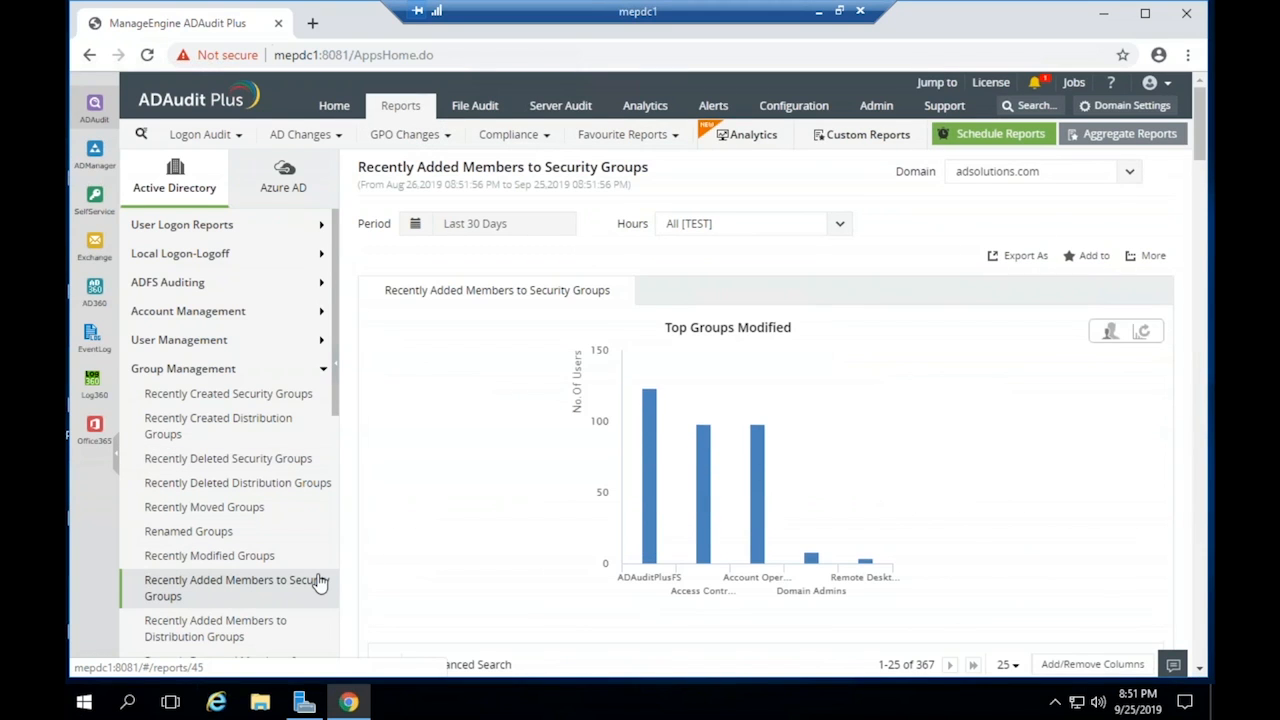
Examine the group, caller and member names in the most recent security group addition records
scroll(928, 617, "down", 3)
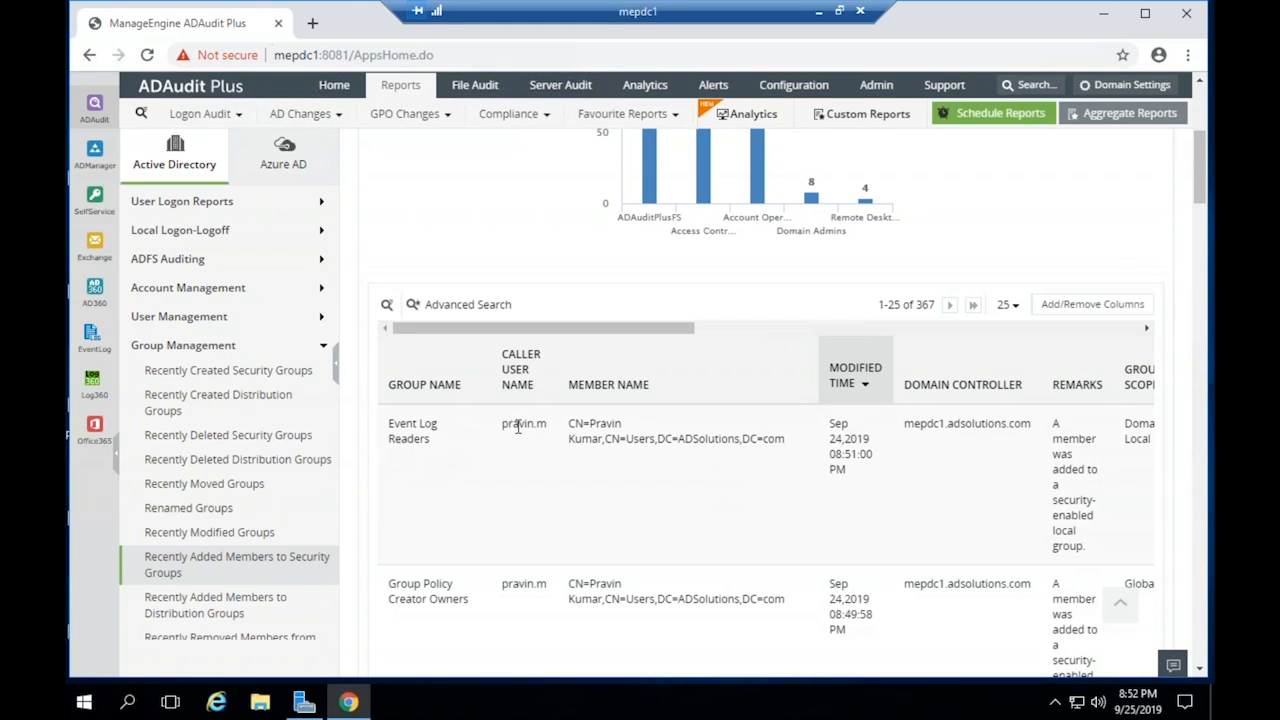
double_click(605, 423)
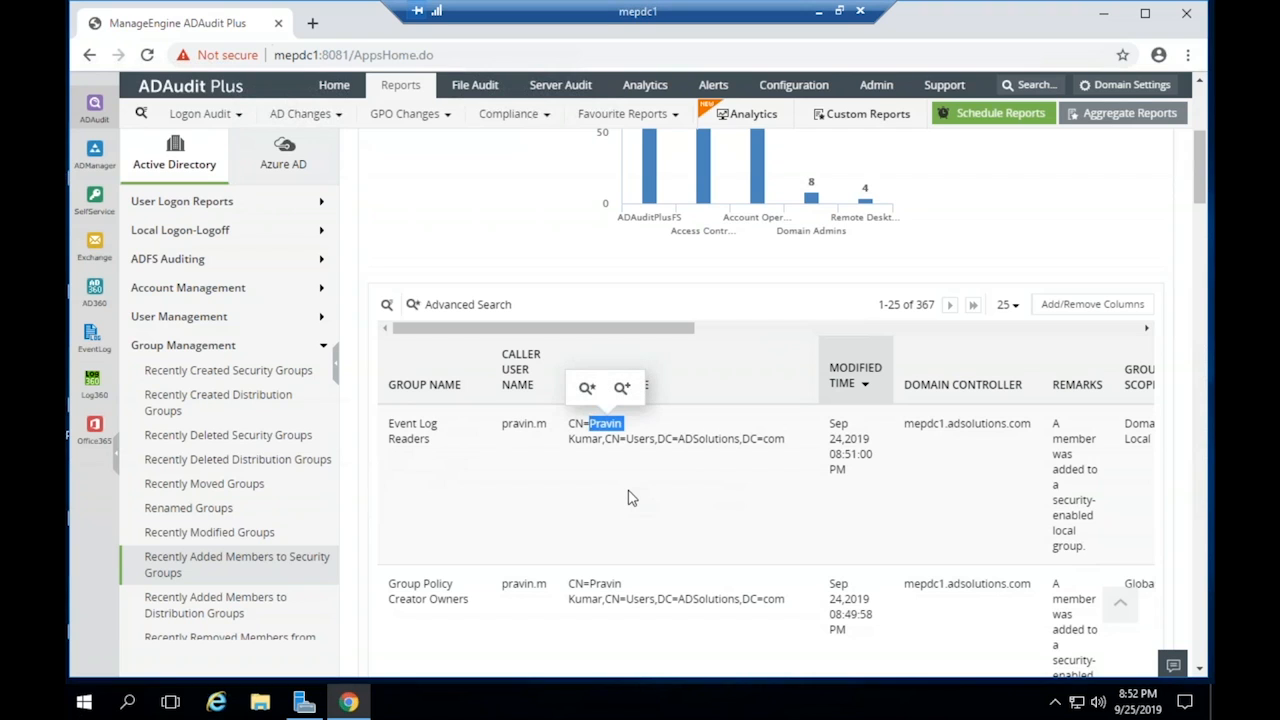
scroll(630, 497, "down", 2)
scroll(566, 385, "up", 1)
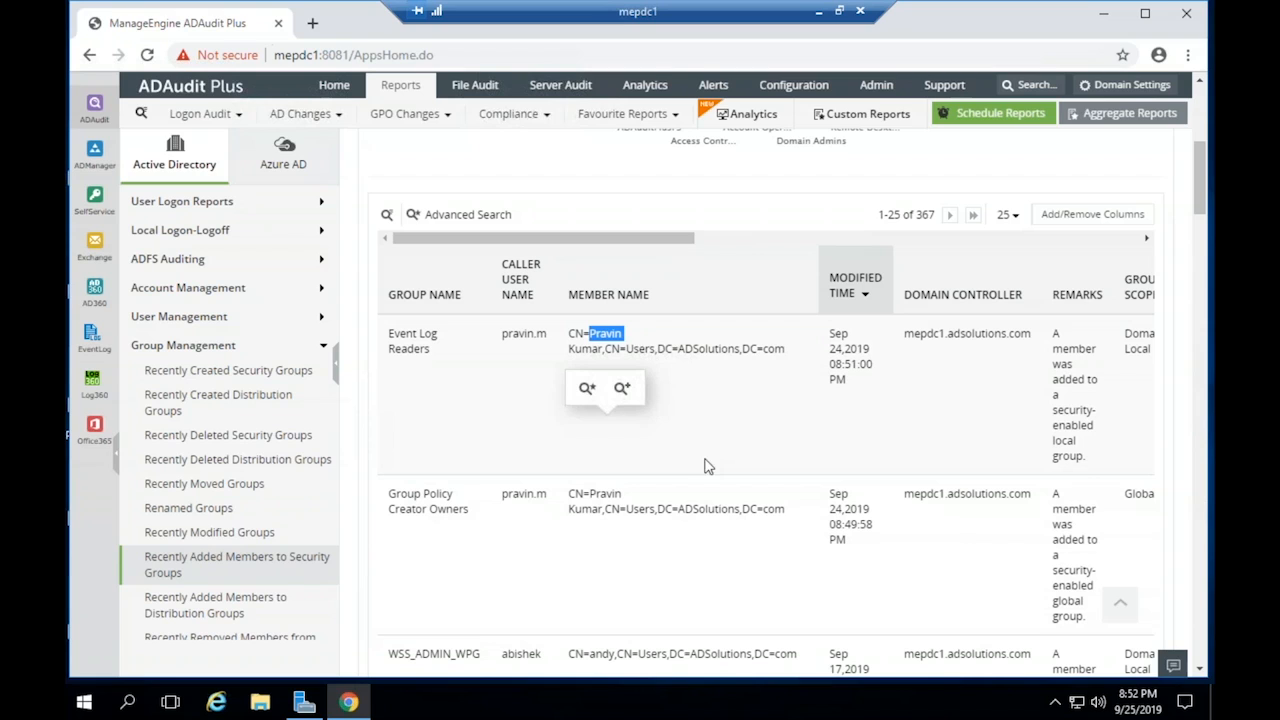
Start a new alert profile and add the Security Group Membership Changes report profile from the Group Modification category of adsolutions.com
left_click(712, 87)
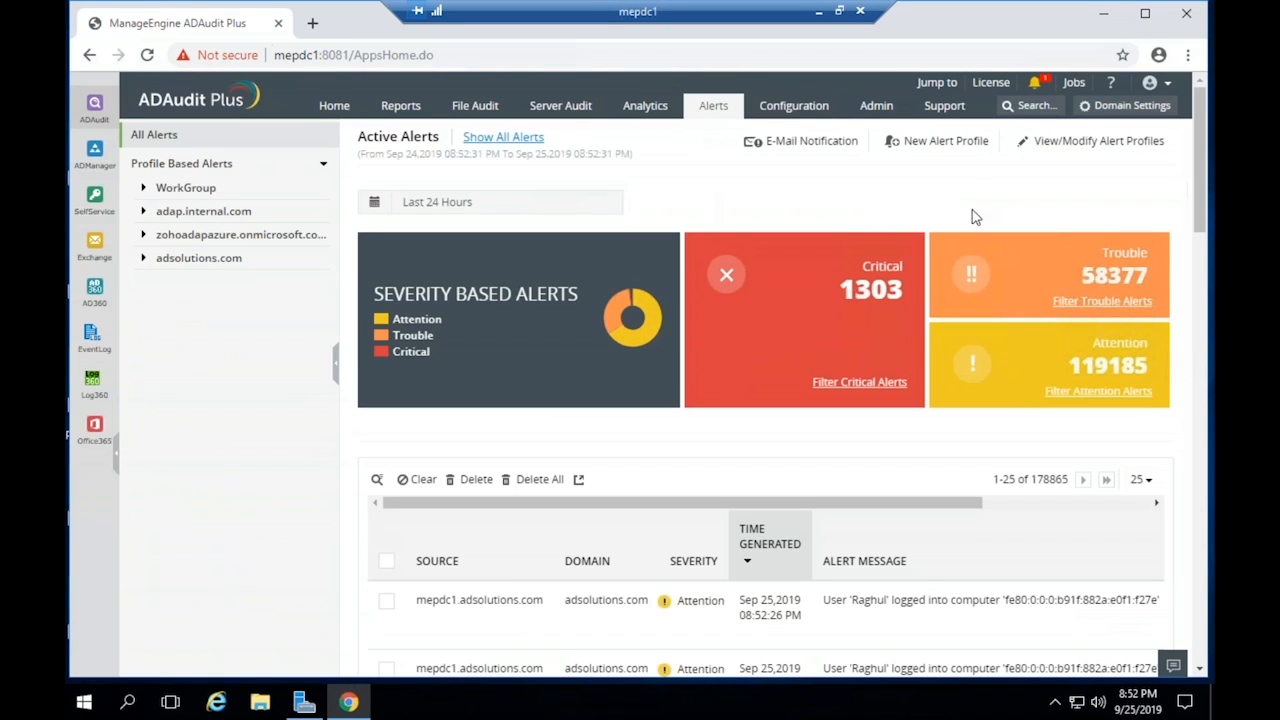
left_click(946, 141)
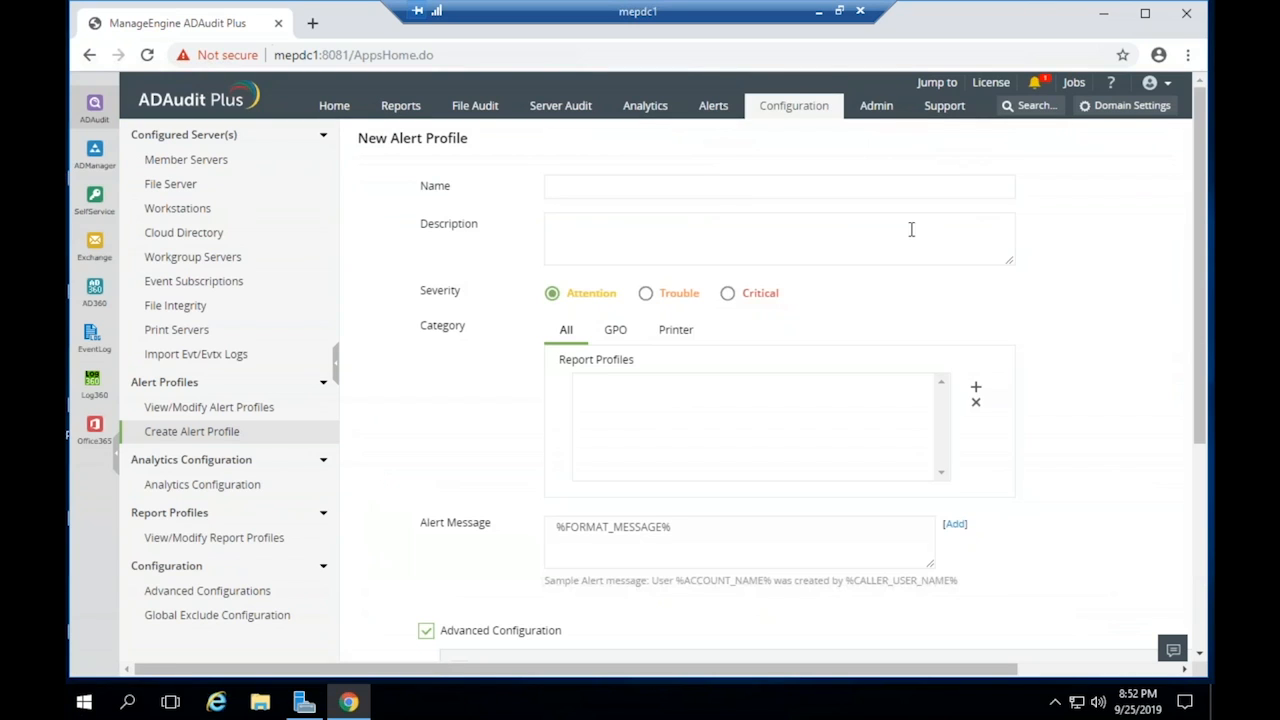
left_click(975, 389)
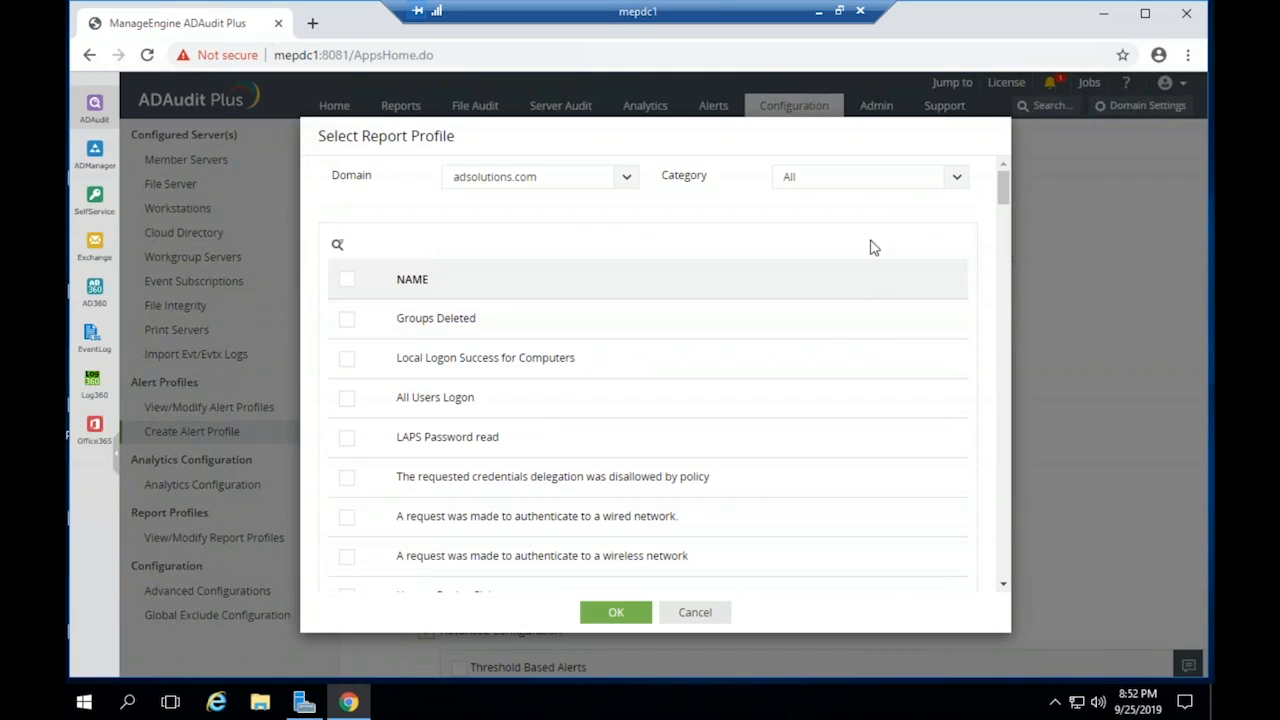
left_click(882, 186)
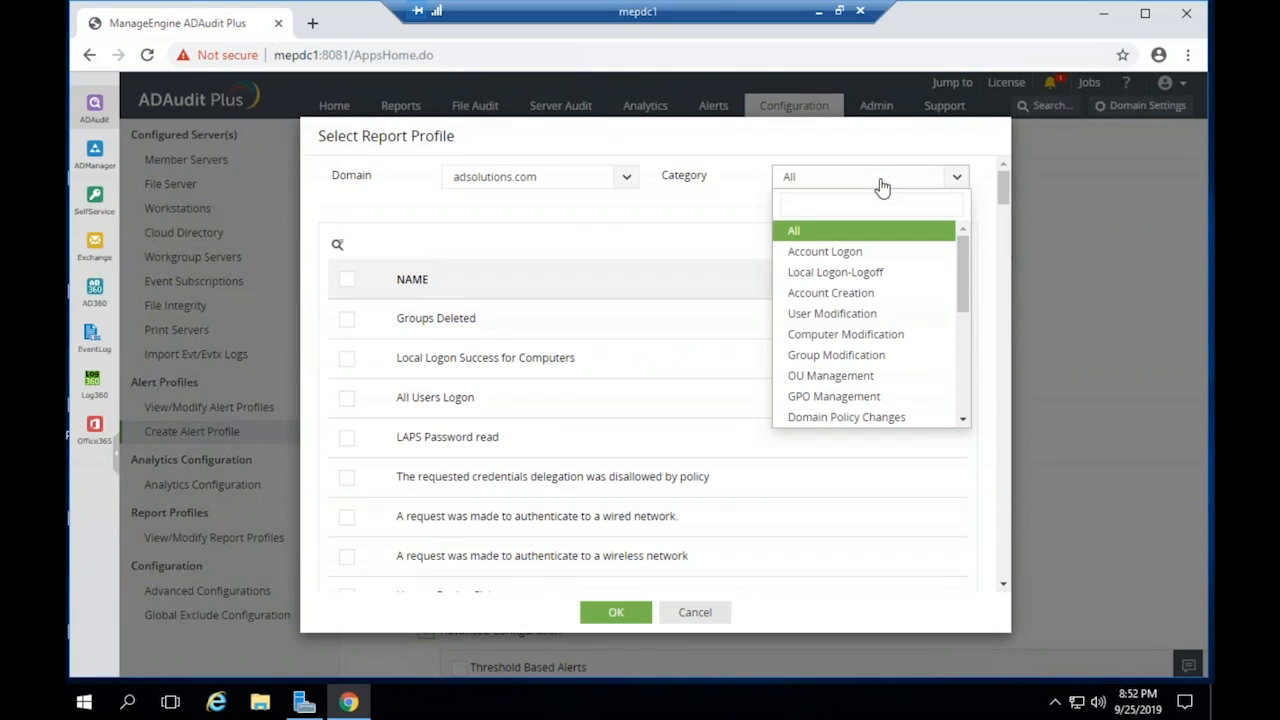
left_click(850, 356)
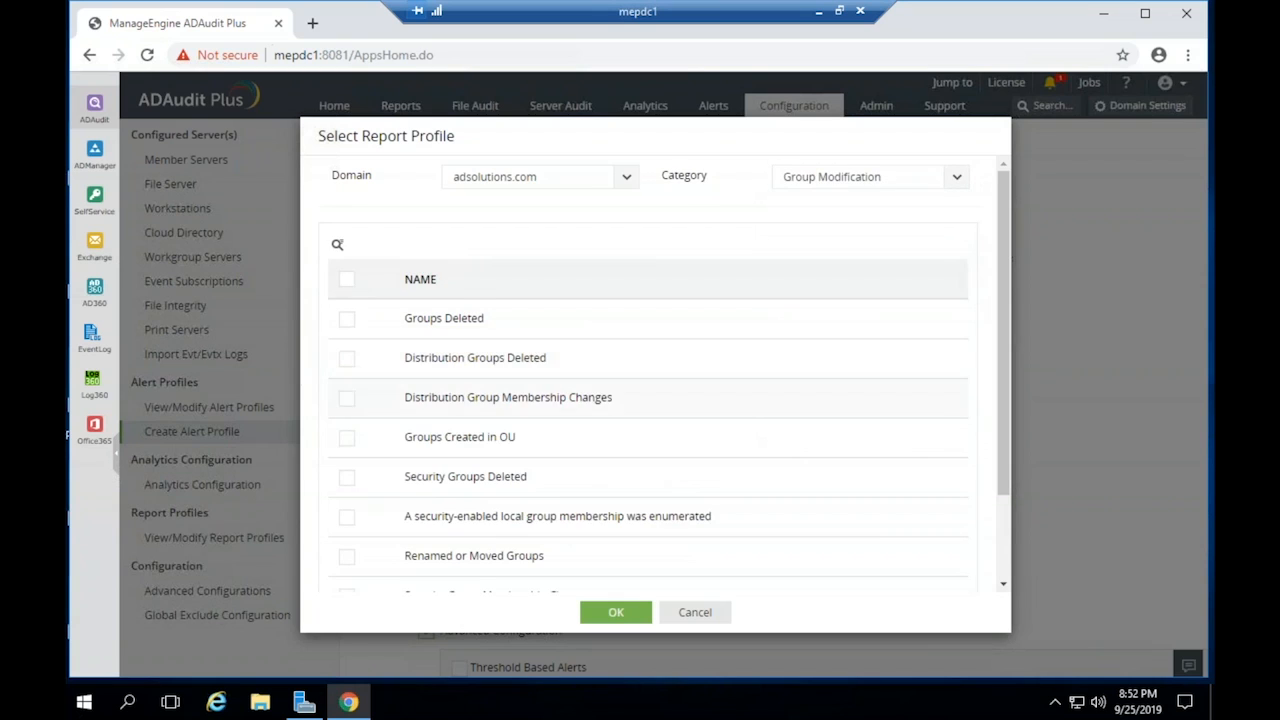
scroll(537, 449, "down", 2)
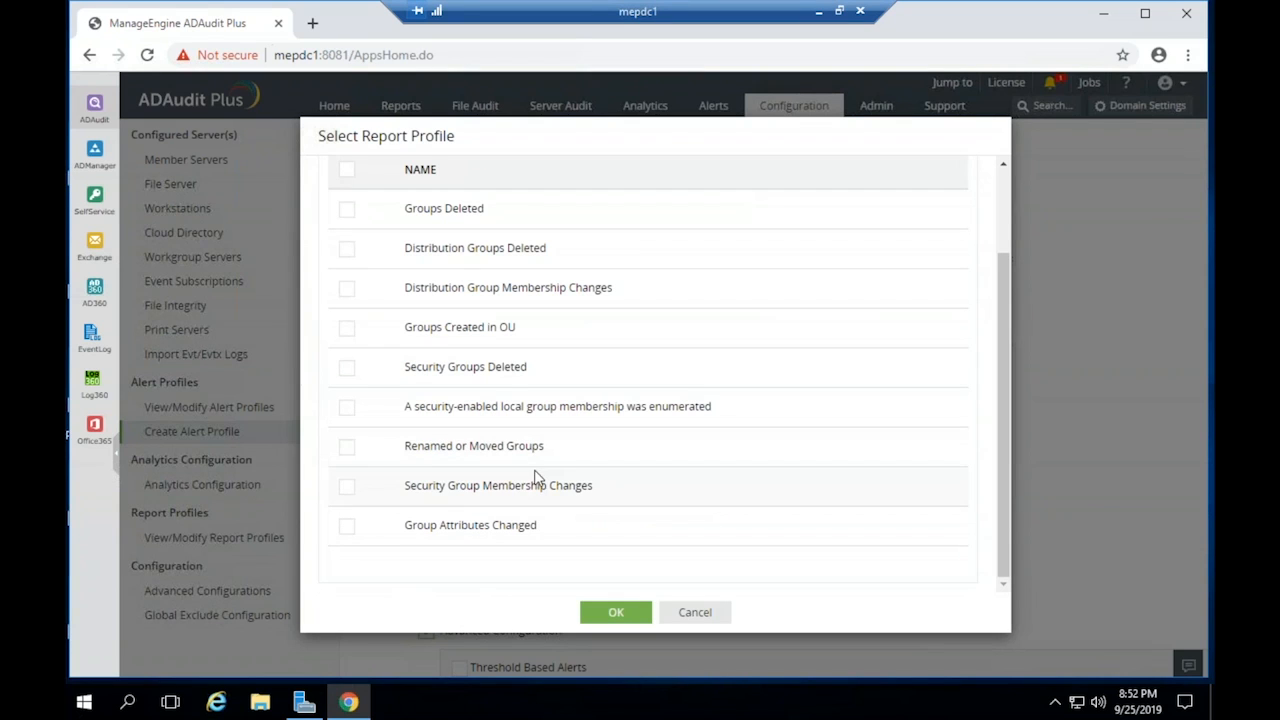
left_click(350, 498)
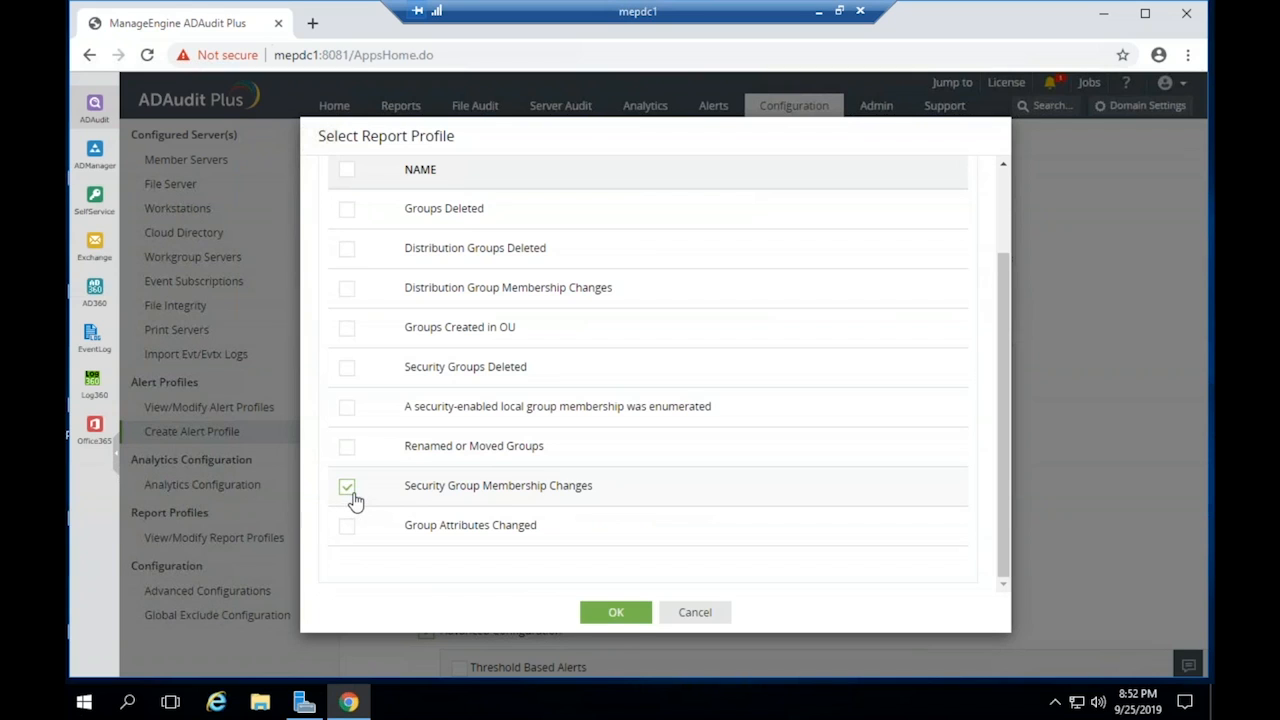
left_click(616, 612)
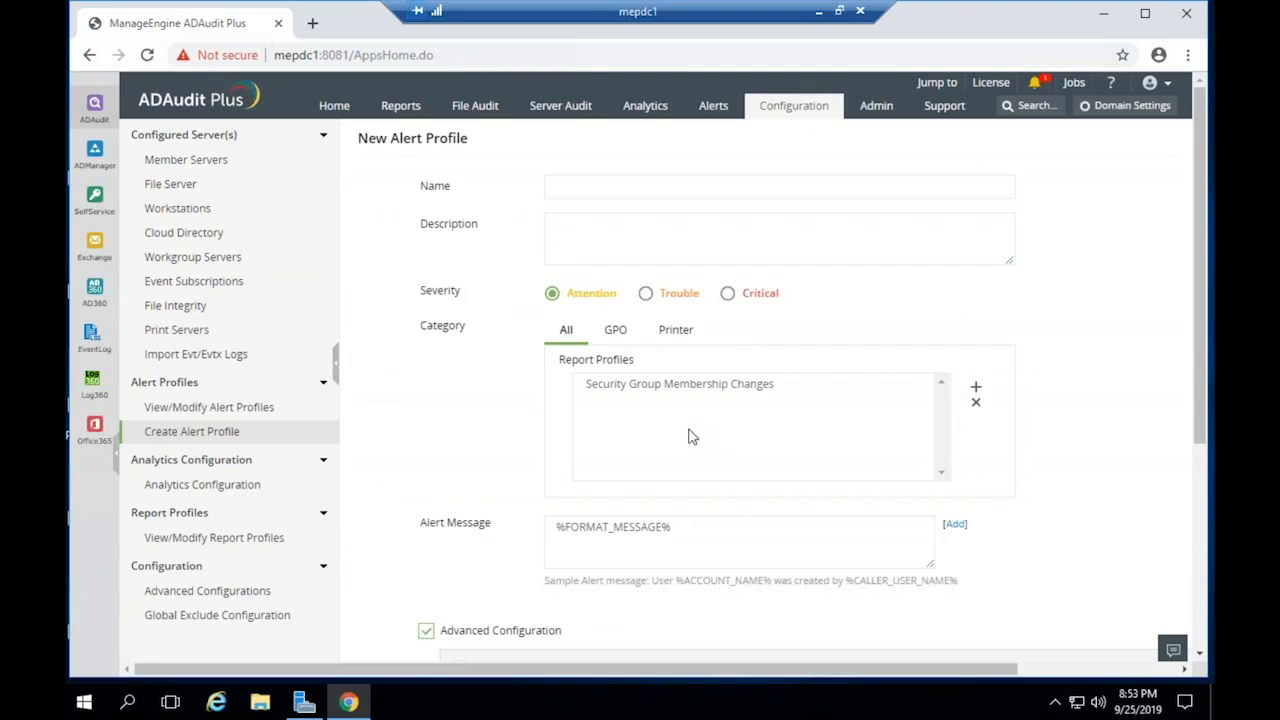
Enable Filter in the alert profile's advanced configuration and add a Group Name equals condition
scroll(729, 434, "down", 3)
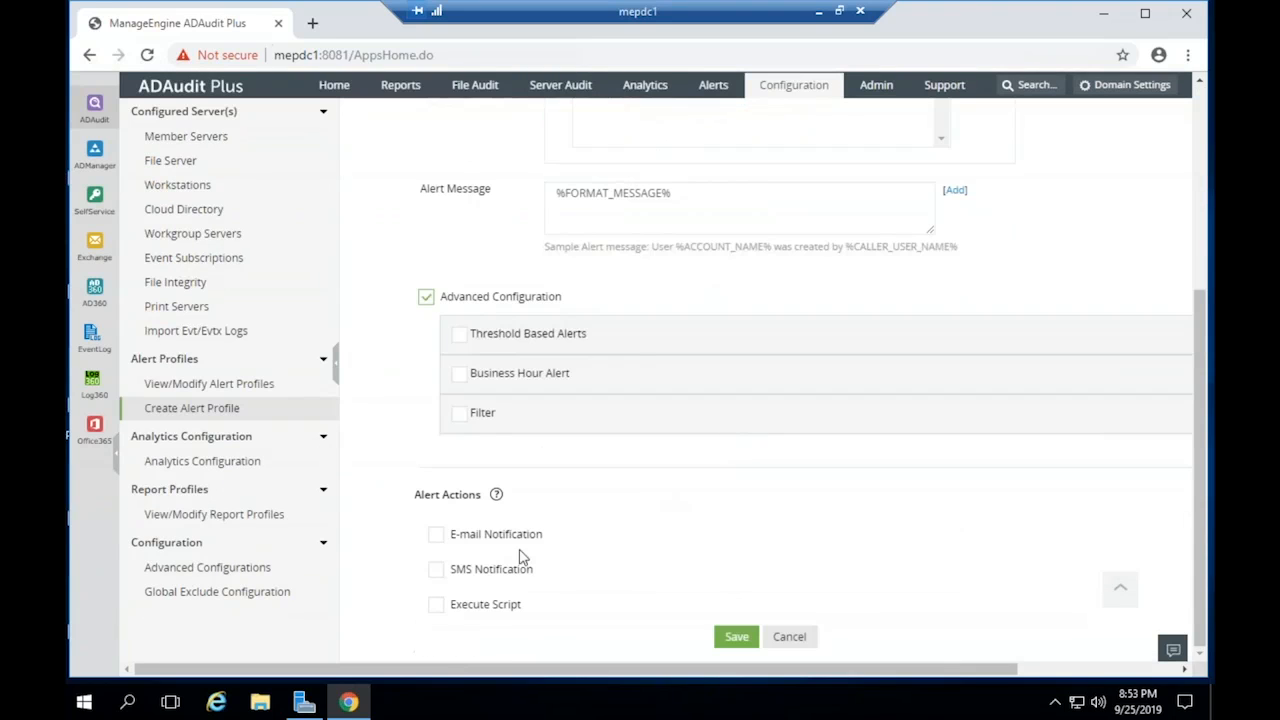
left_click(461, 416)
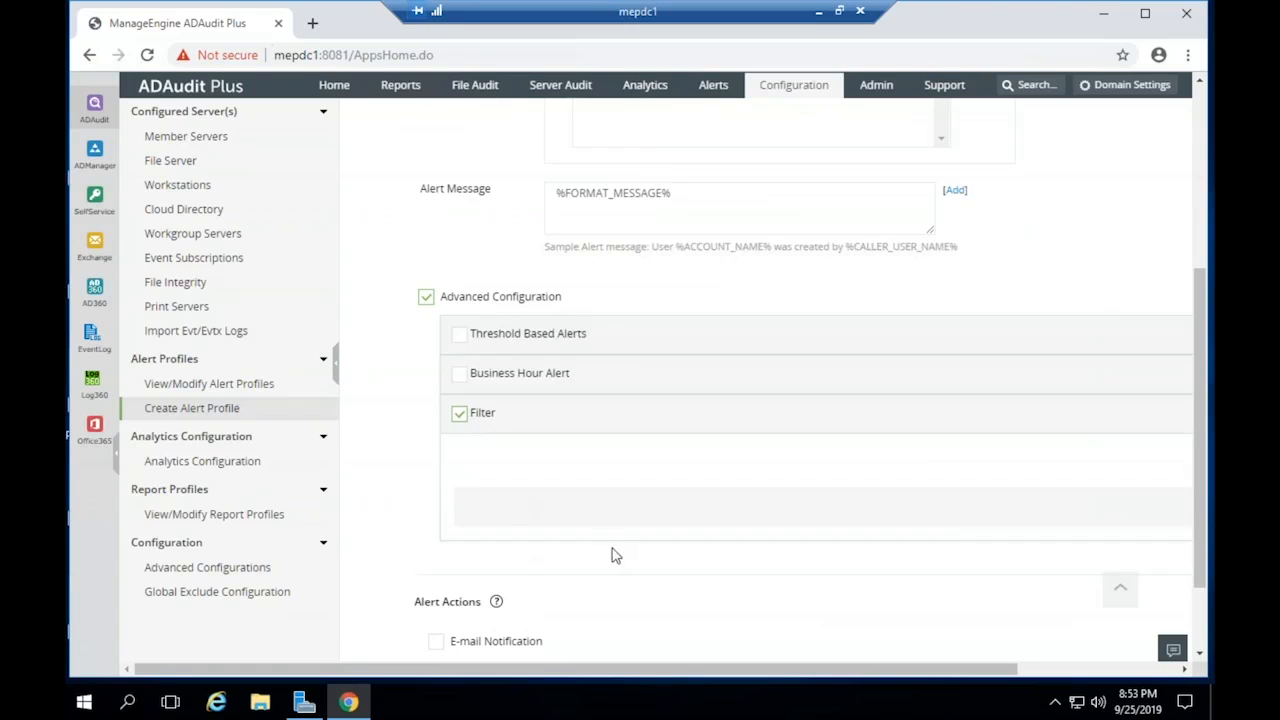
left_click_drag(640, 670, 920, 668)
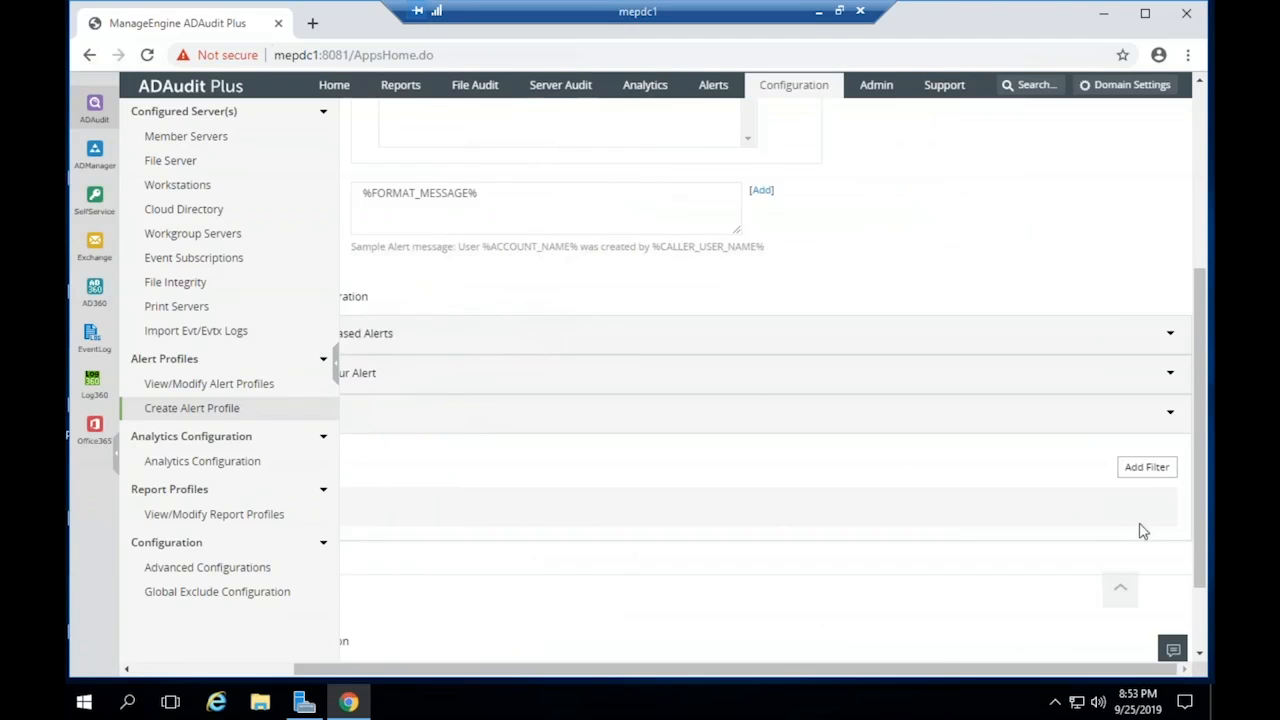
left_click(1160, 474)
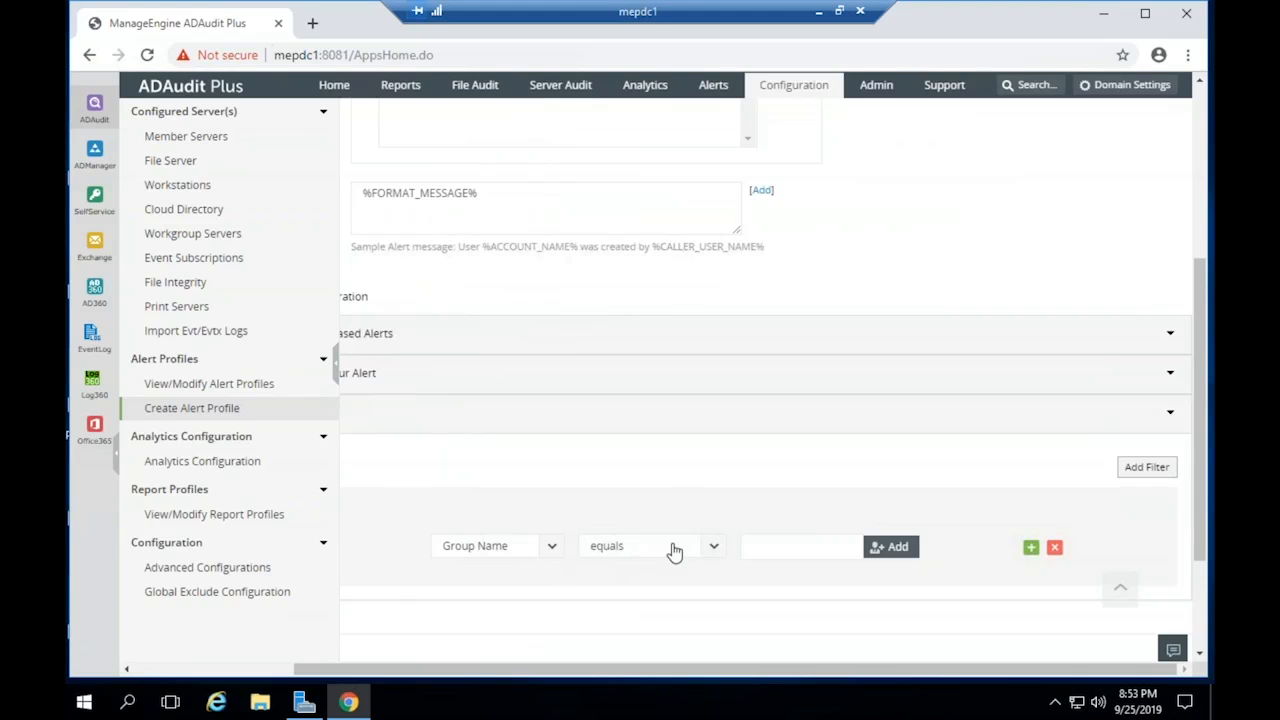
Set the Group Name filter's value to all groups found by searching the group names for "admin"
left_click(893, 551)
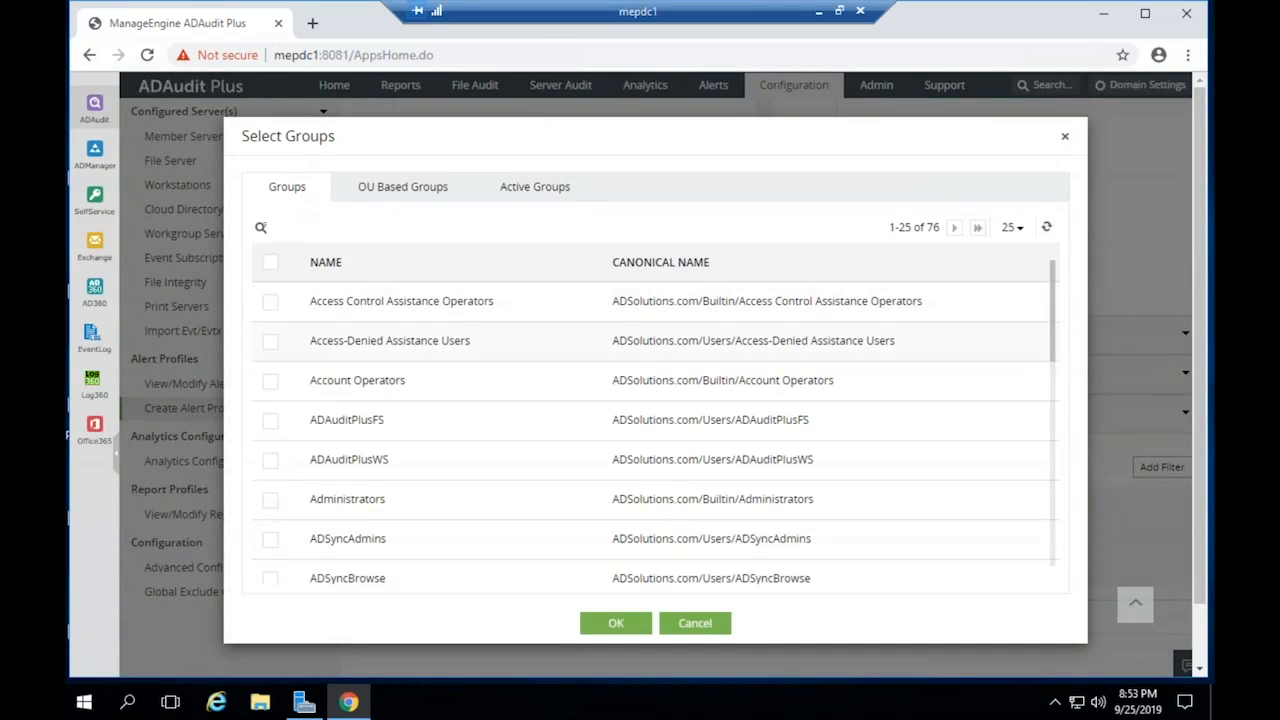
left_click(260, 227)
left_click(341, 307)
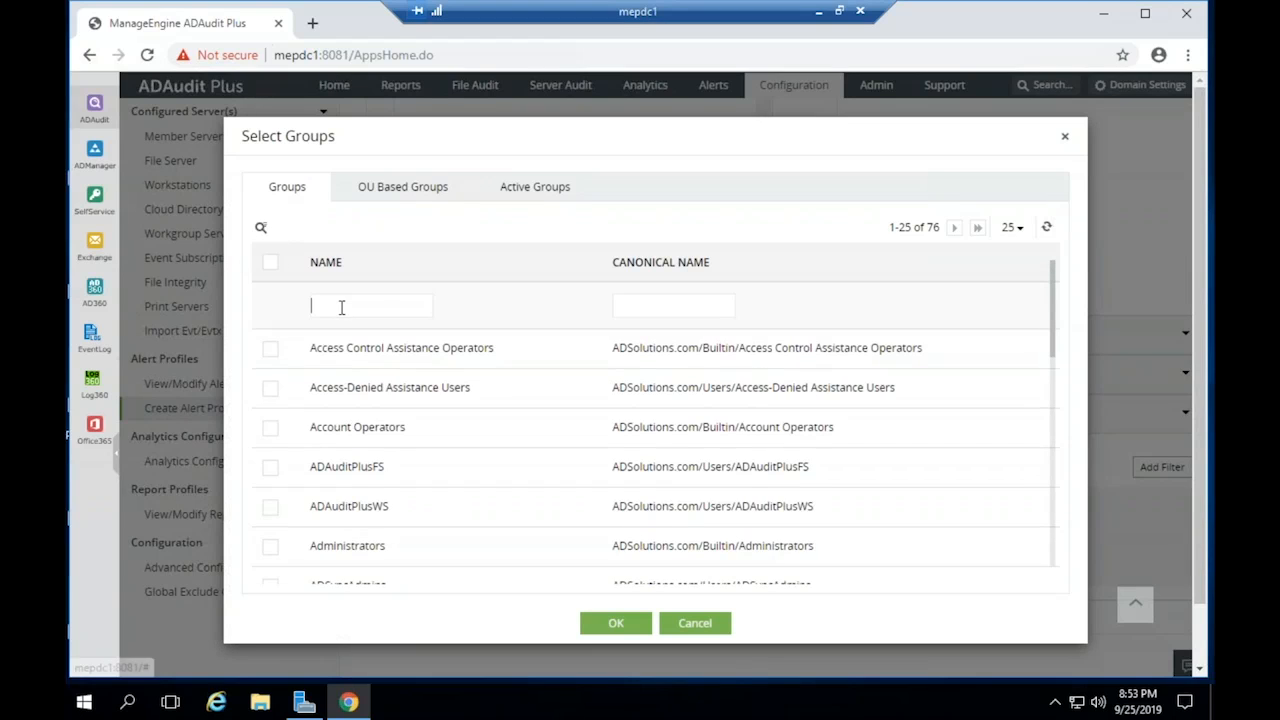
type("admin")
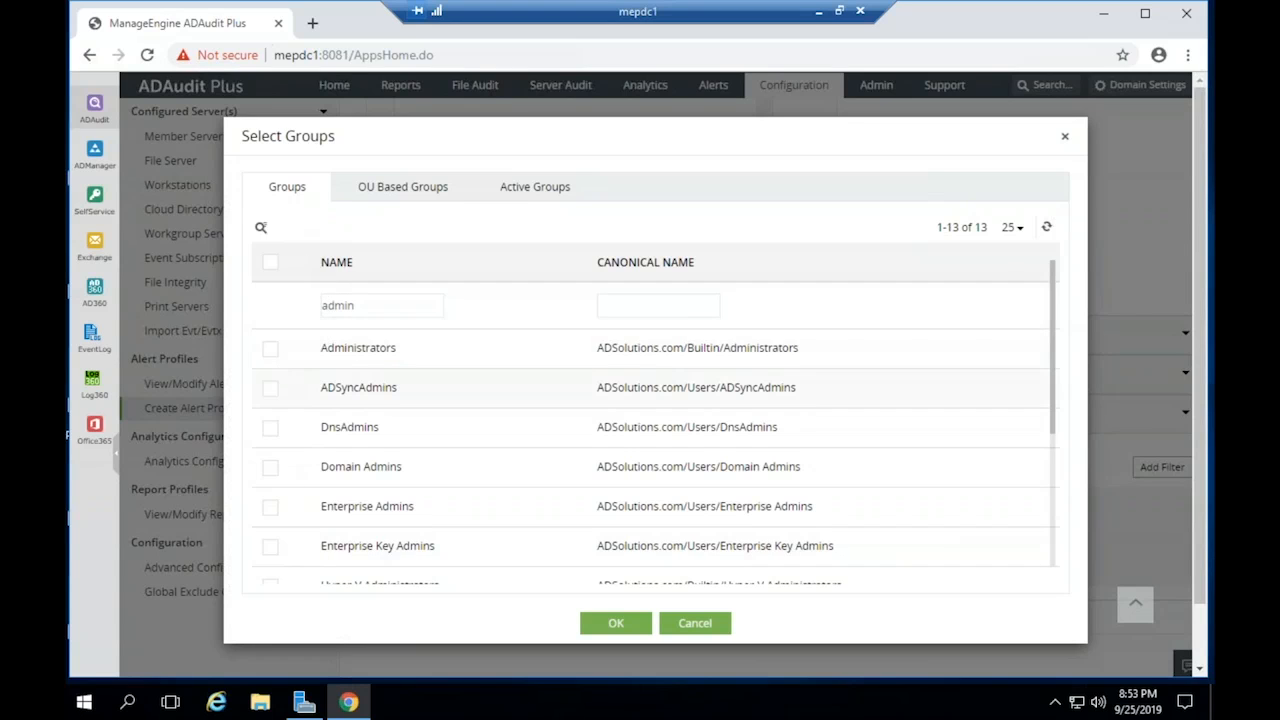
left_click(270, 262)
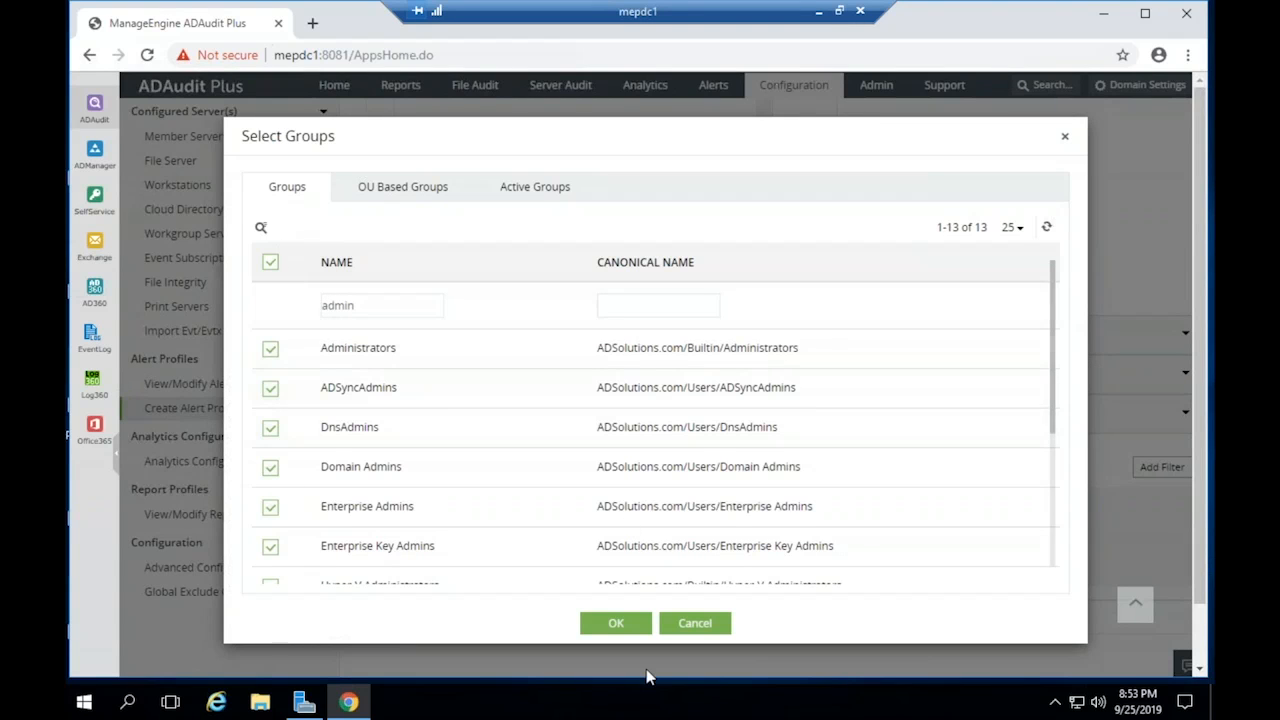
left_click(626, 624)
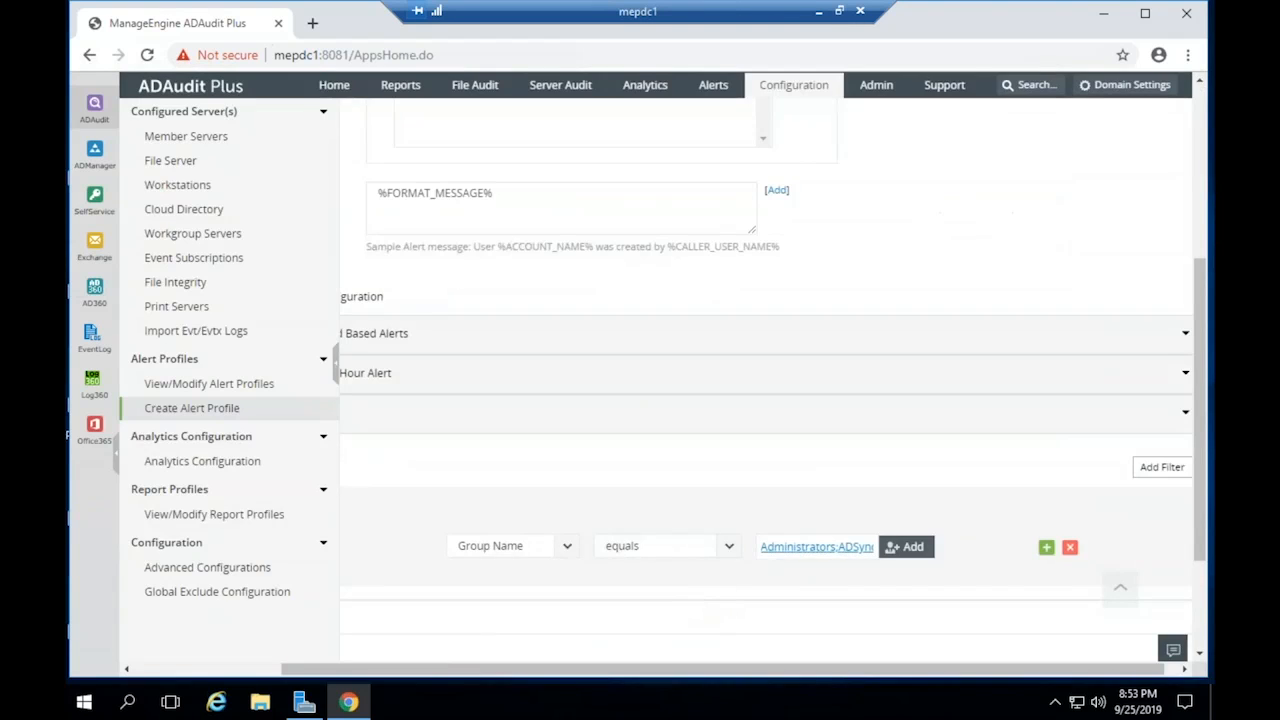
Cancel the new alert profile without saving it and confirm the cancellation
scroll(816, 547, "down", 3)
left_click_drag(806, 667, 604, 661)
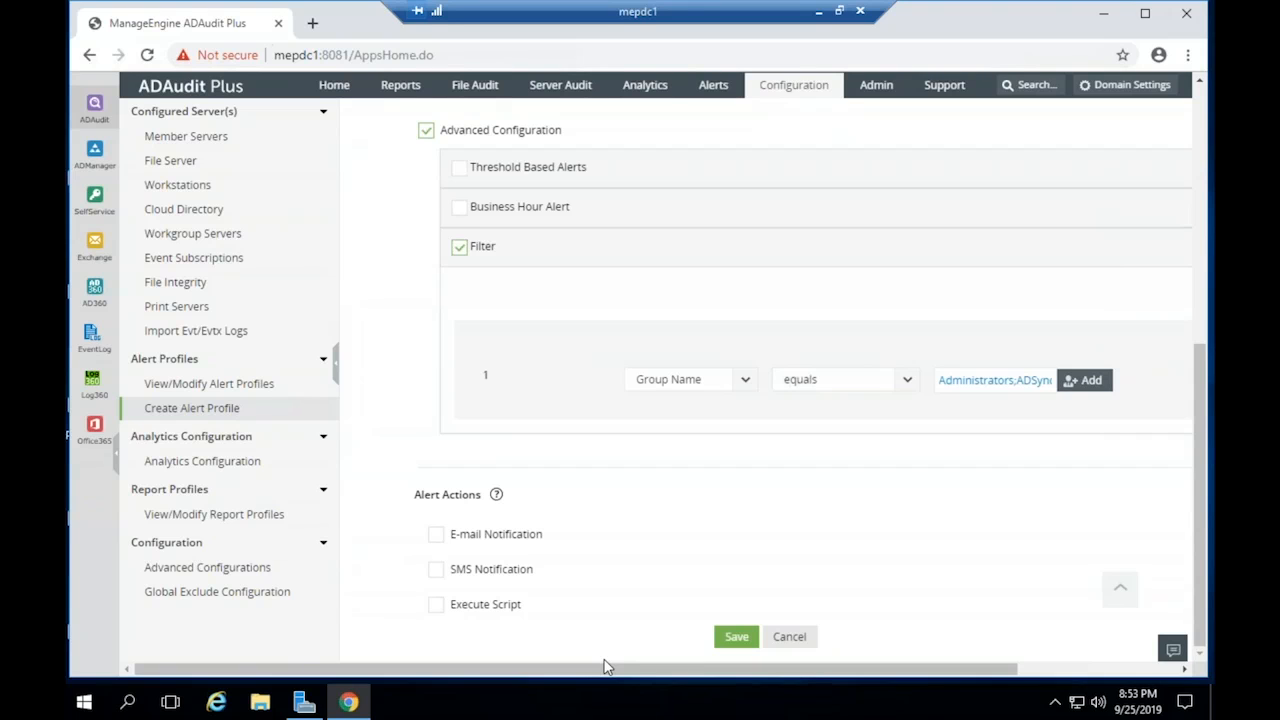
left_click(780, 644)
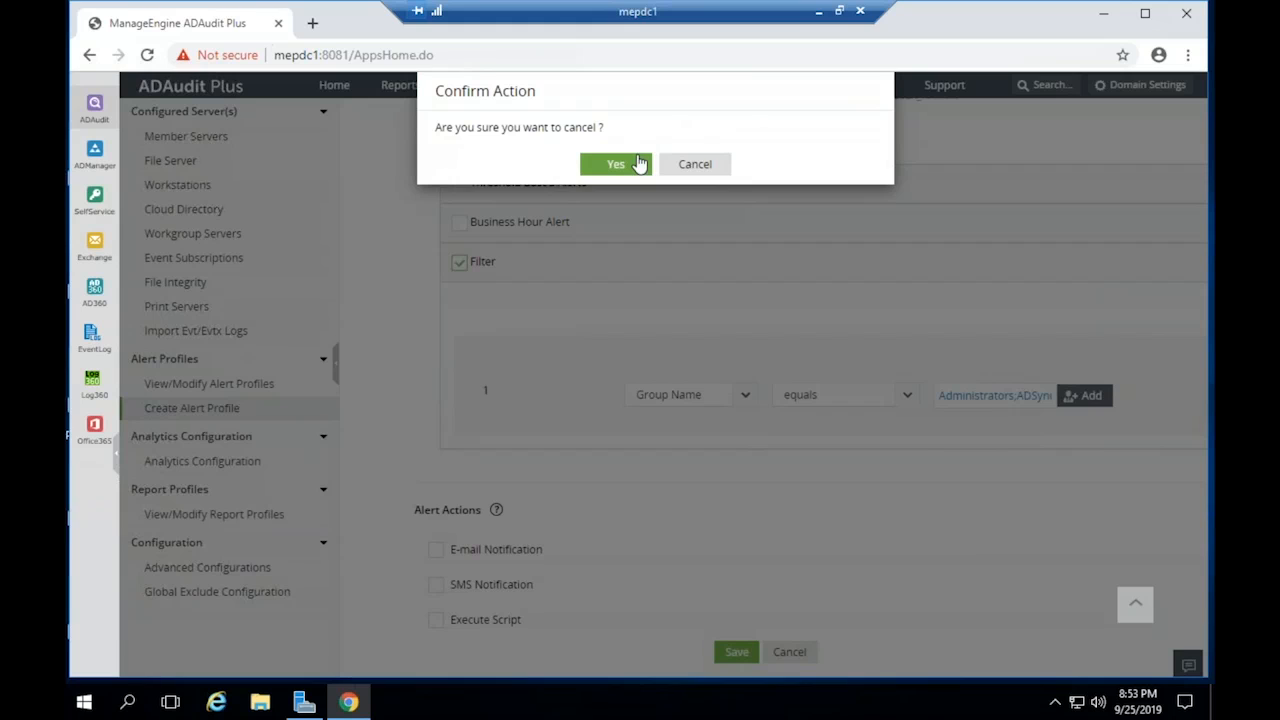
left_click(615, 164)
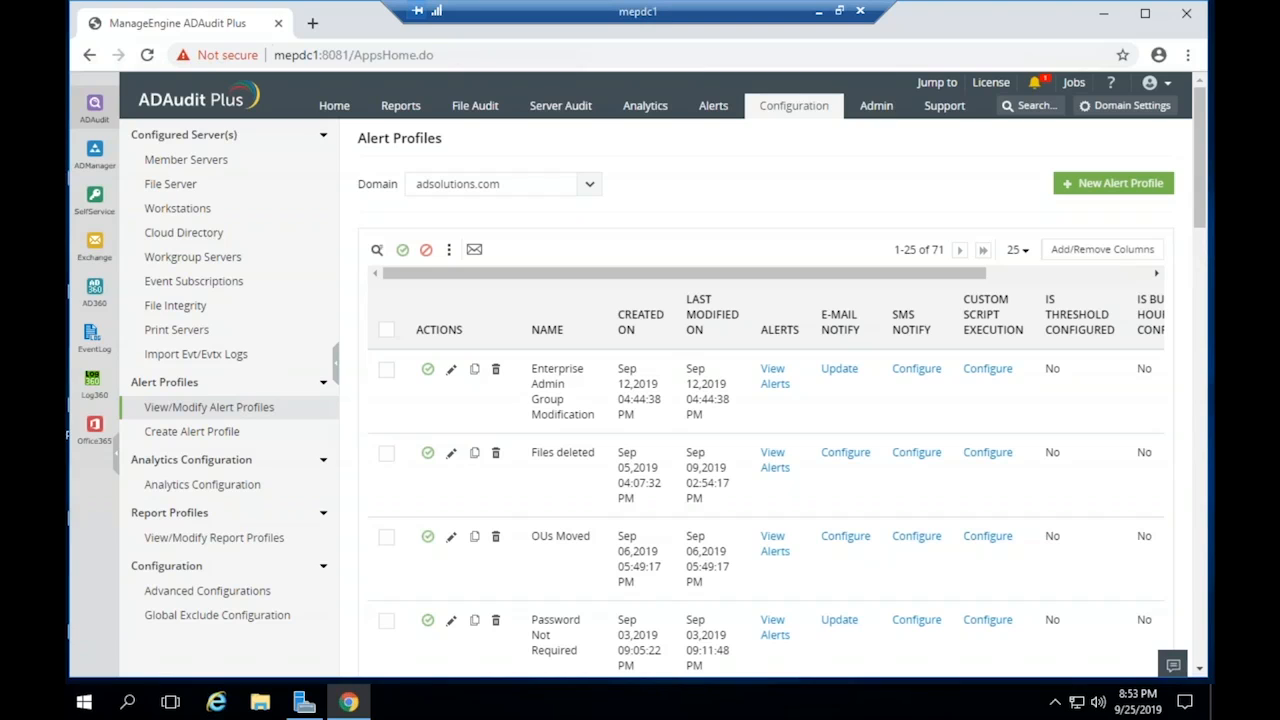
Return to the Recently Added Members to Security Groups report and search its Group Name column for "domain"
left_click(401, 108)
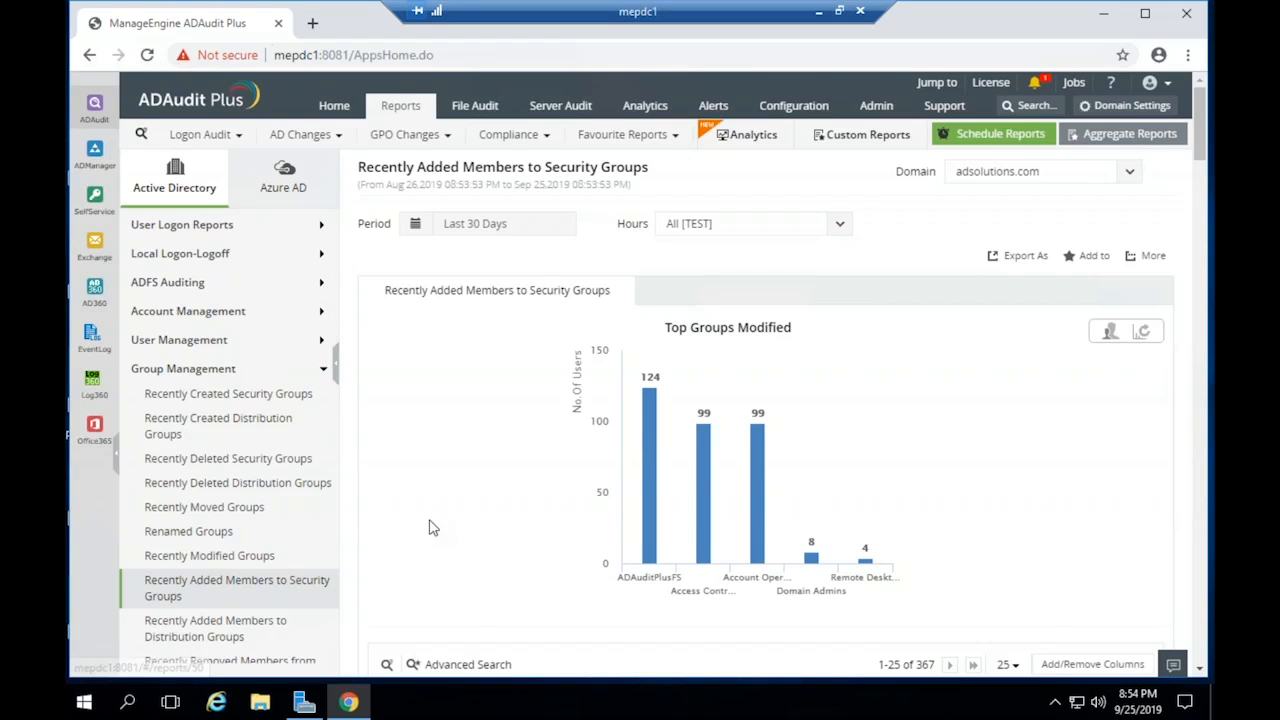
scroll(429, 526, "down", 3)
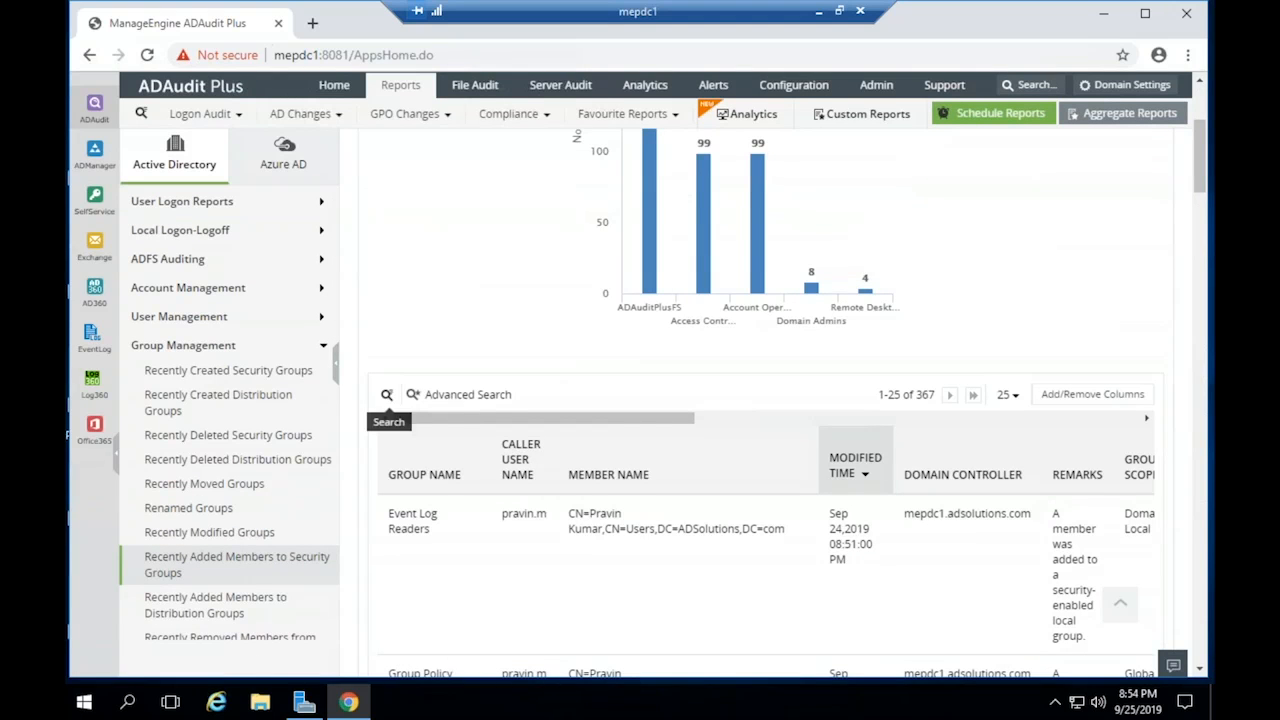
left_click(388, 395)
left_click(437, 500)
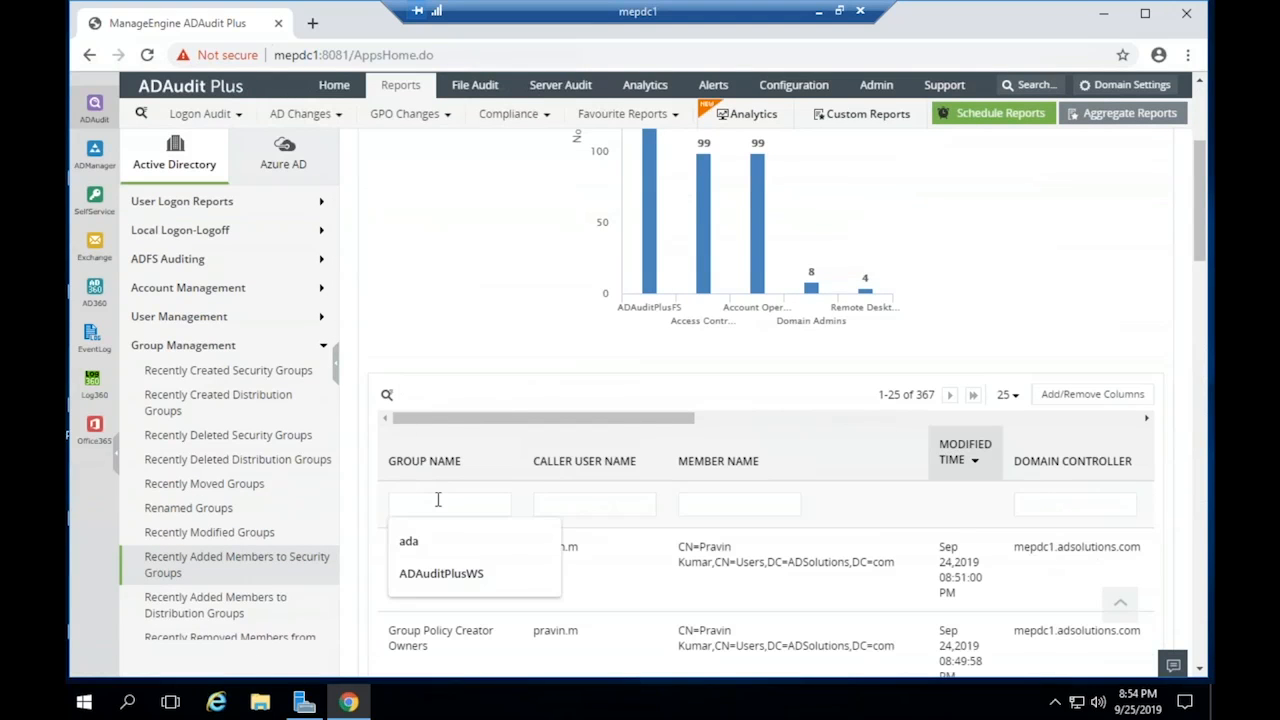
type("domain")
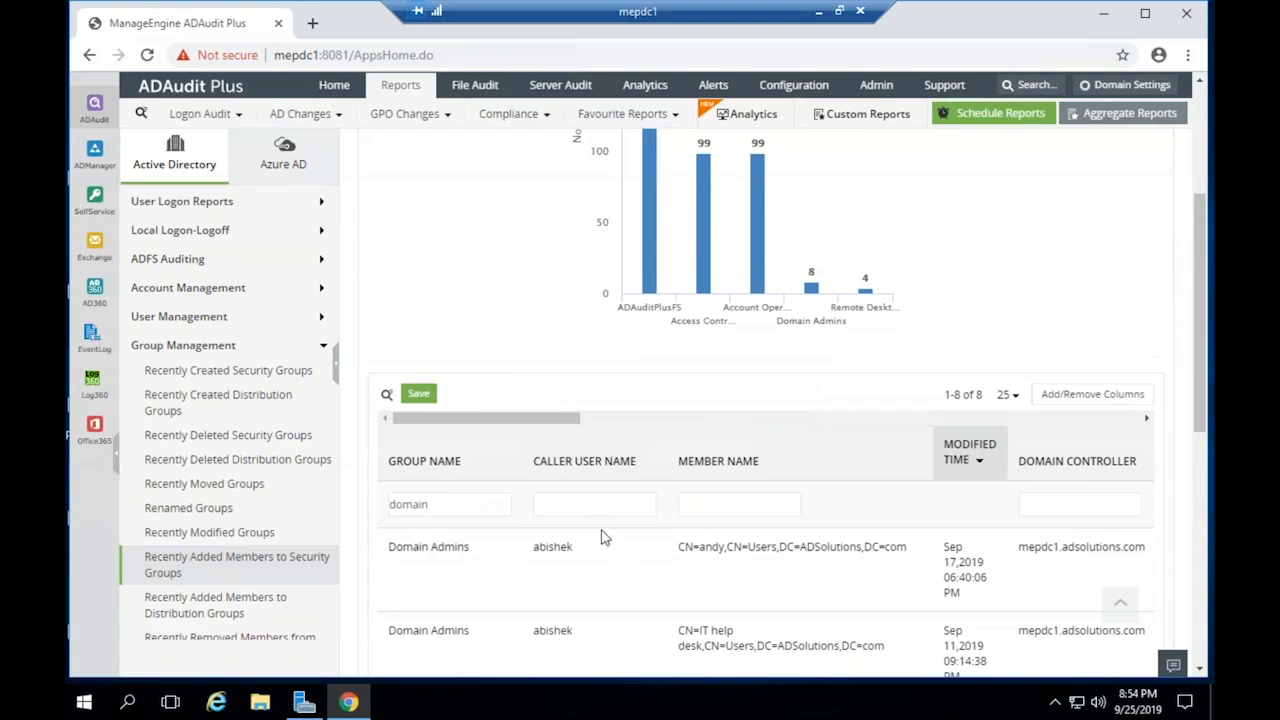
scroll(665, 623, "down", 1)
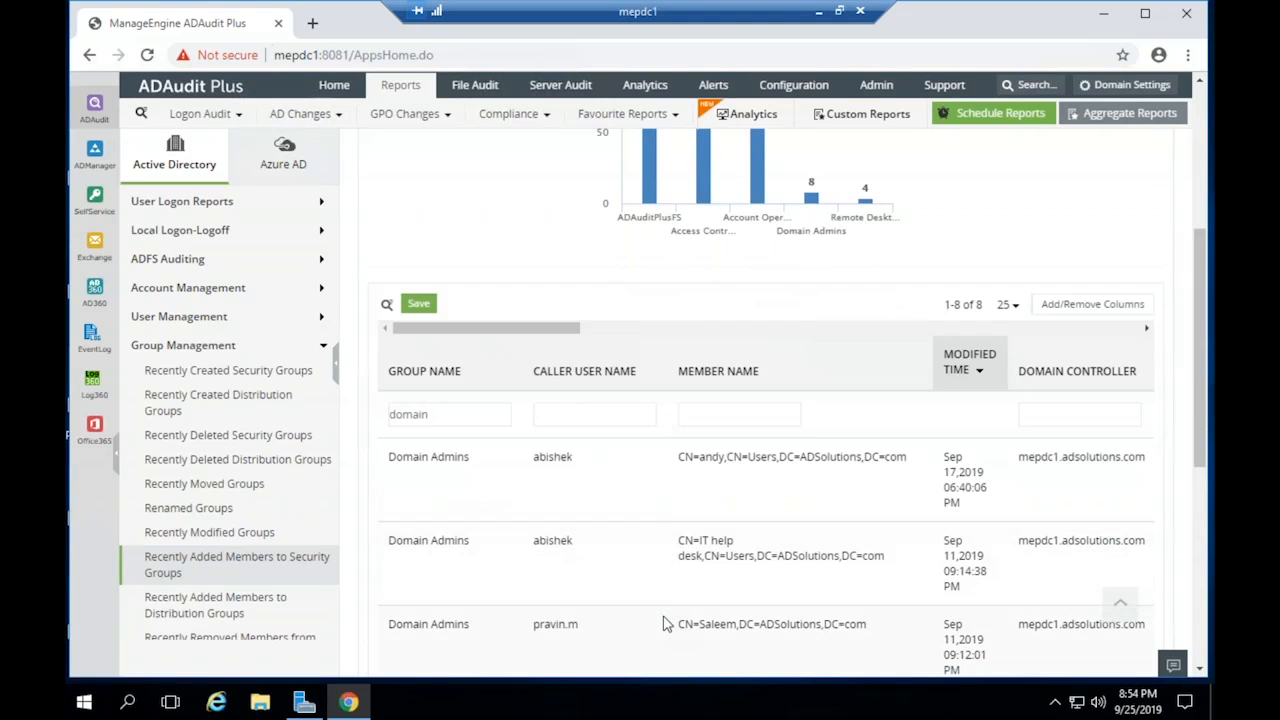
scroll(665, 623, "up", 4)
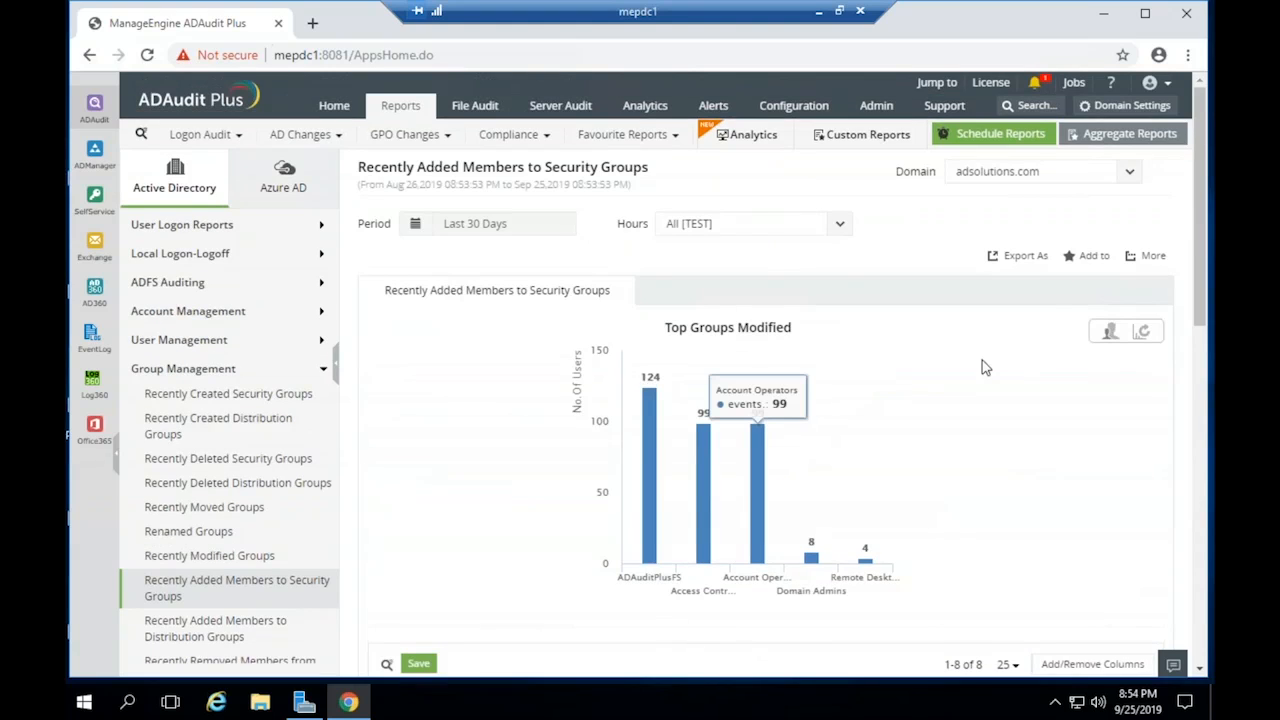
Start a scheduled report from the Recently Added Members to Security Groups report and browse the available report categories
left_click(1095, 262)
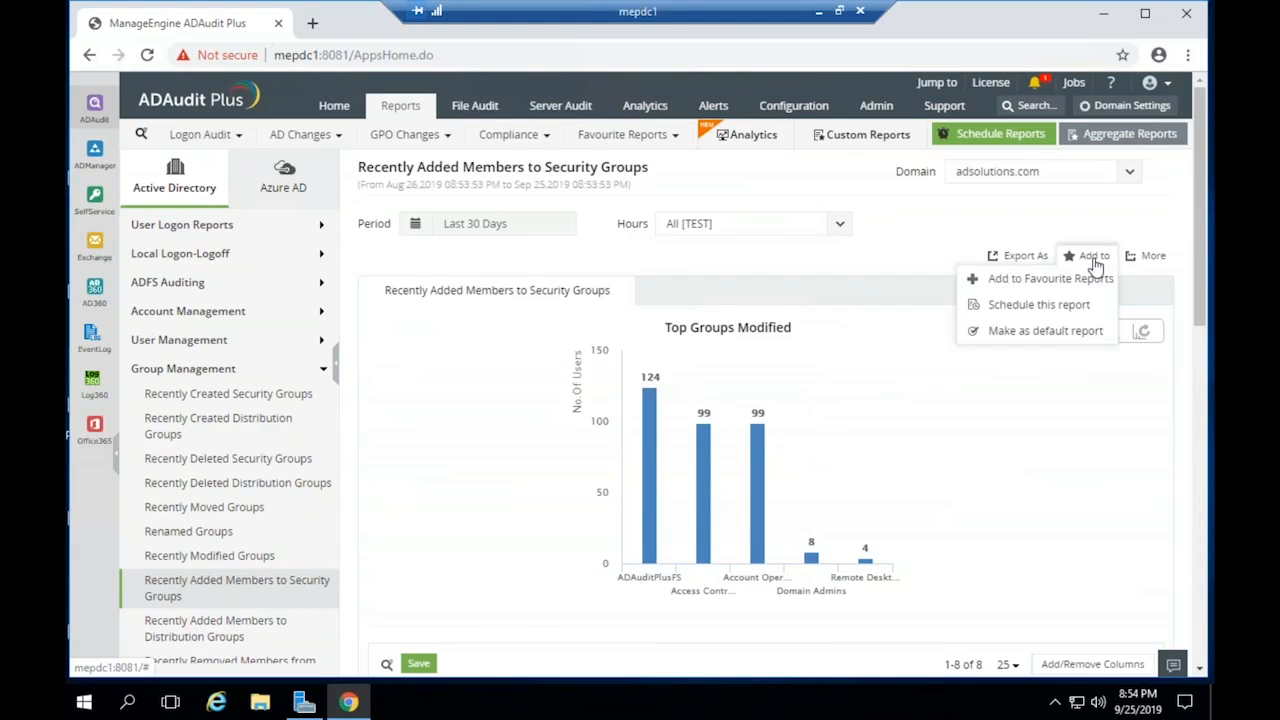
left_click(1077, 308)
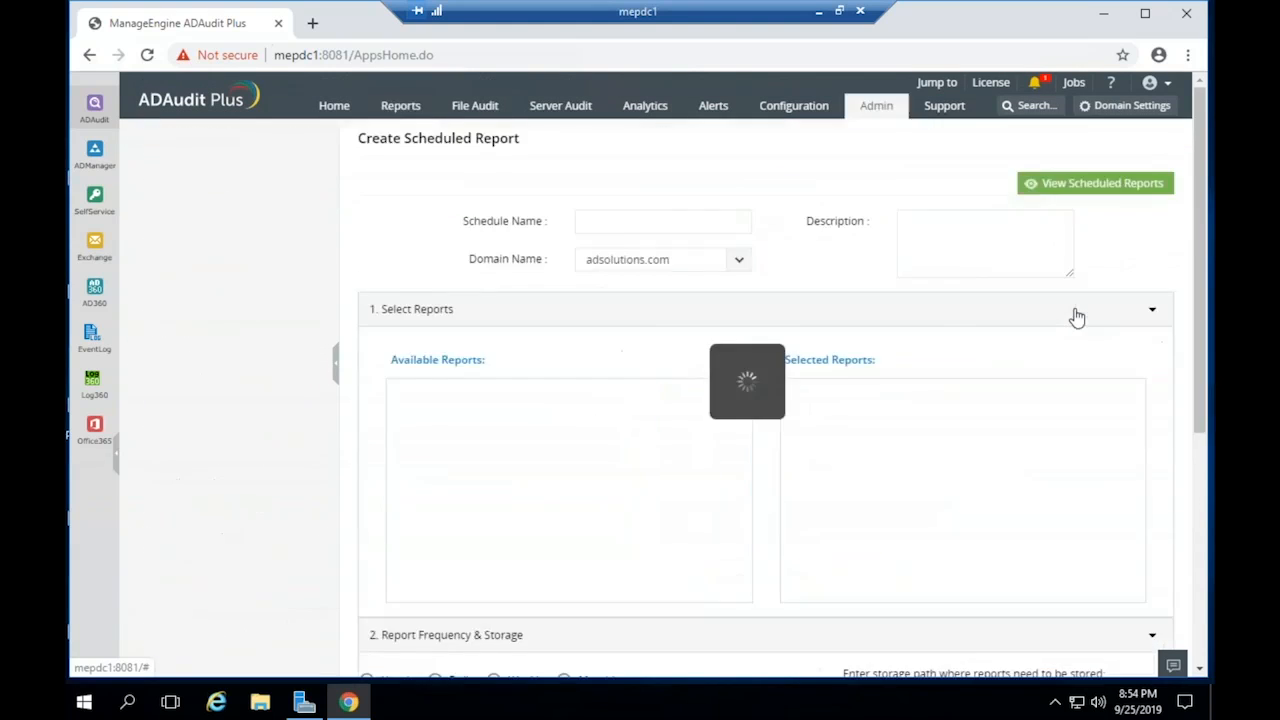
left_click(670, 224)
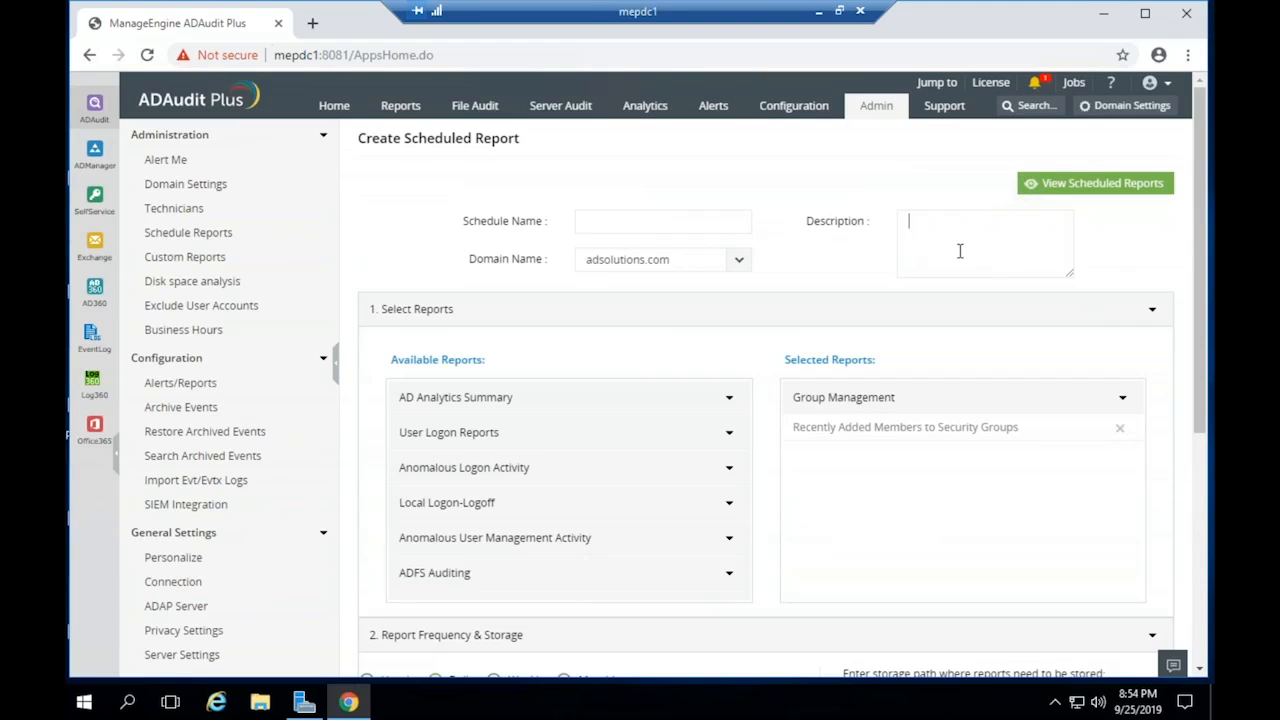
scroll(470, 500, "down", 5)
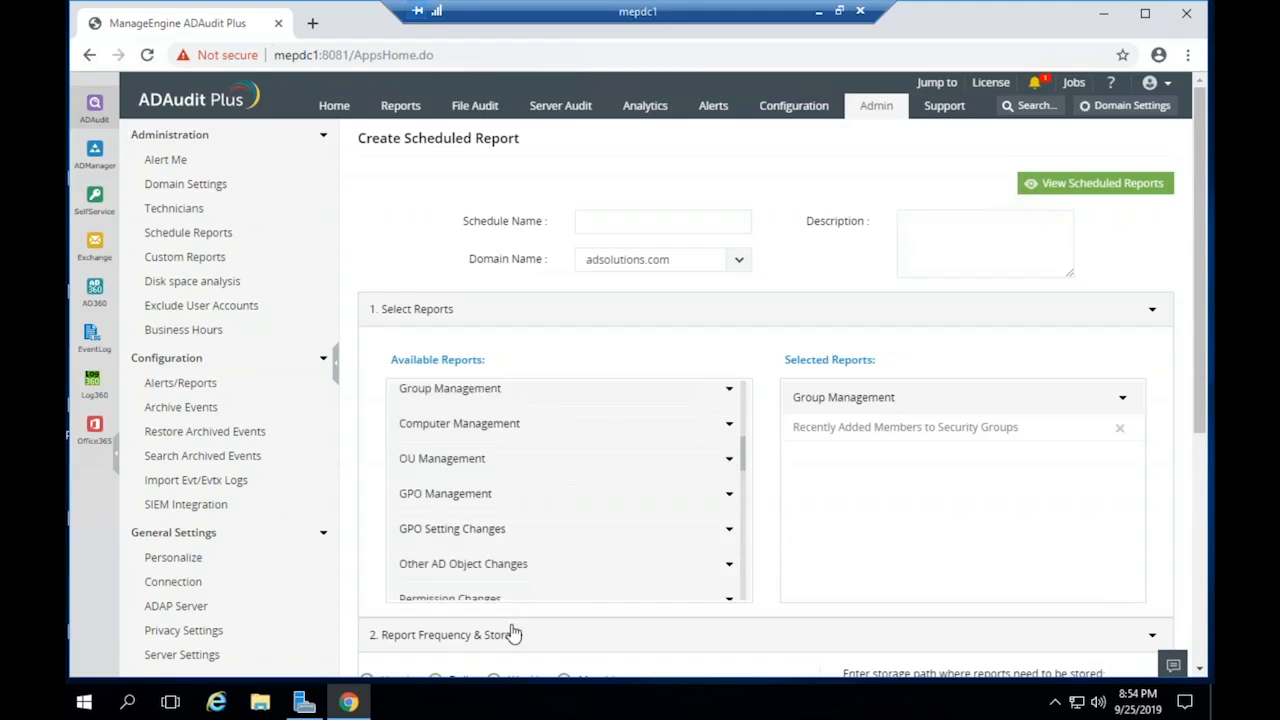
Set the scheduled report to generate weekly on Monday in pdf format and select the storage path field
scroll(540, 625, "down", 6)
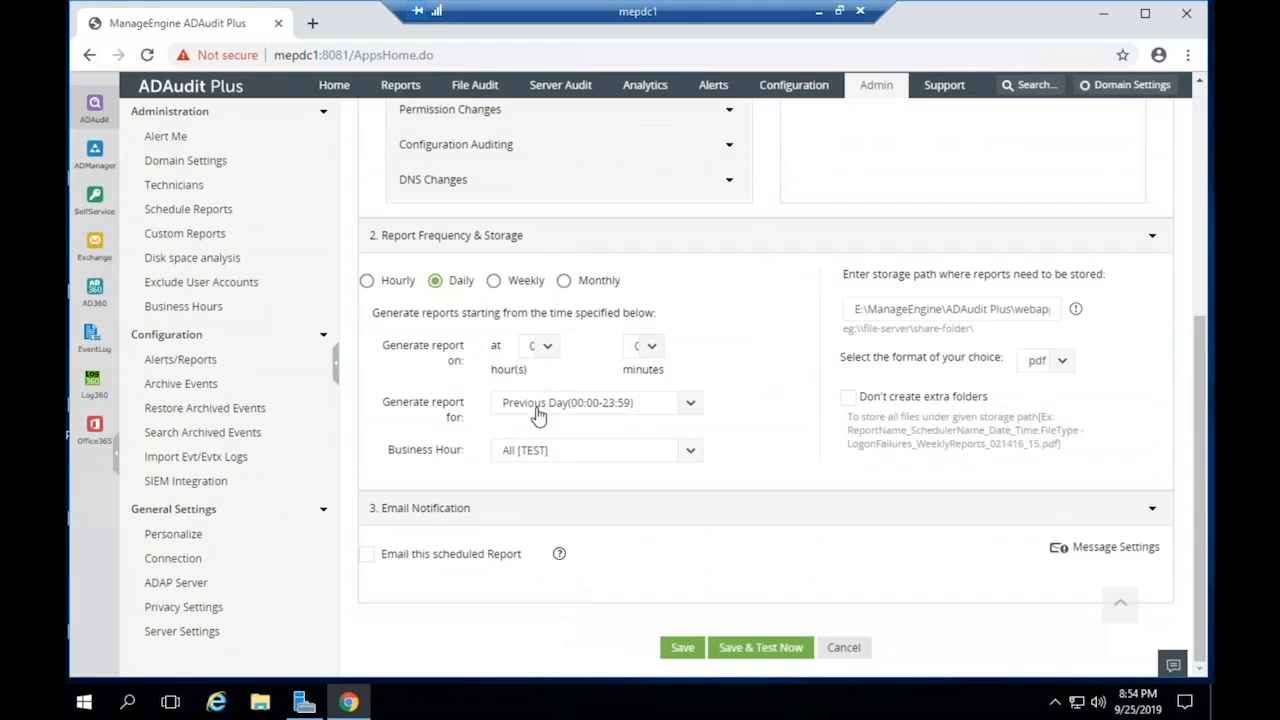
left_click(518, 282)
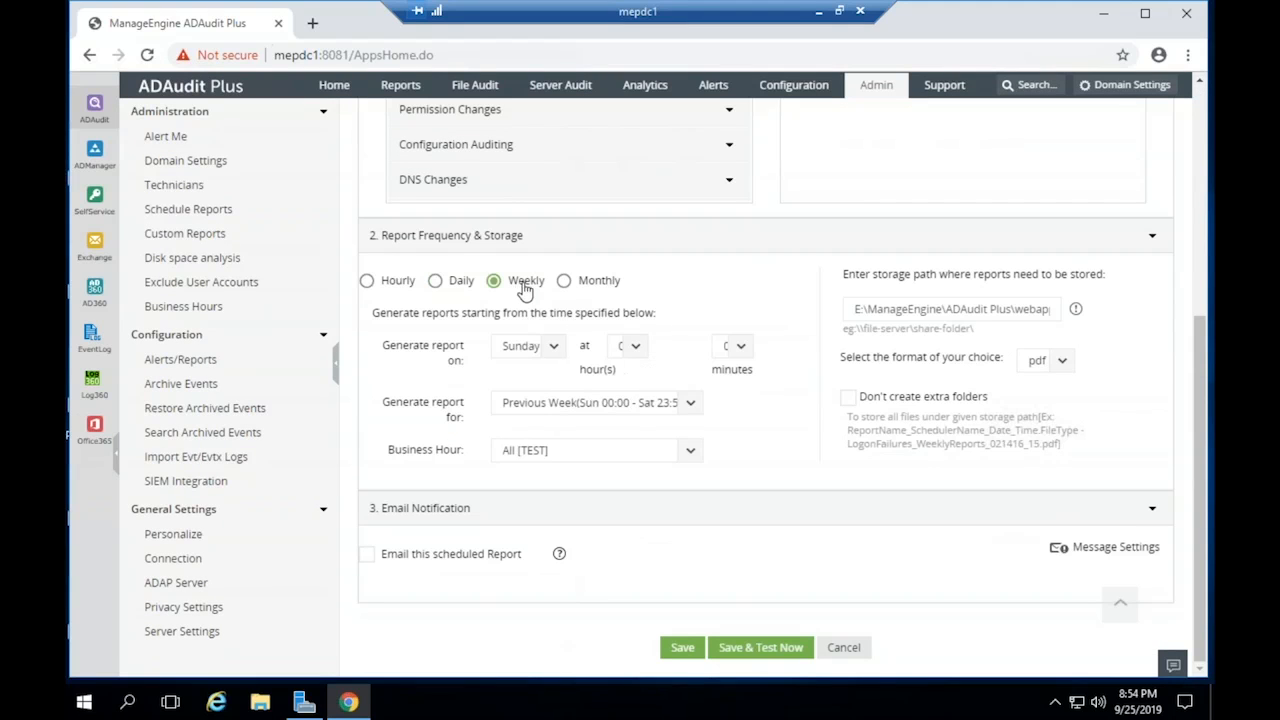
left_click(547, 363)
left_click(545, 432)
left_click(1045, 361)
left_click(1044, 350)
left_click(1030, 309)
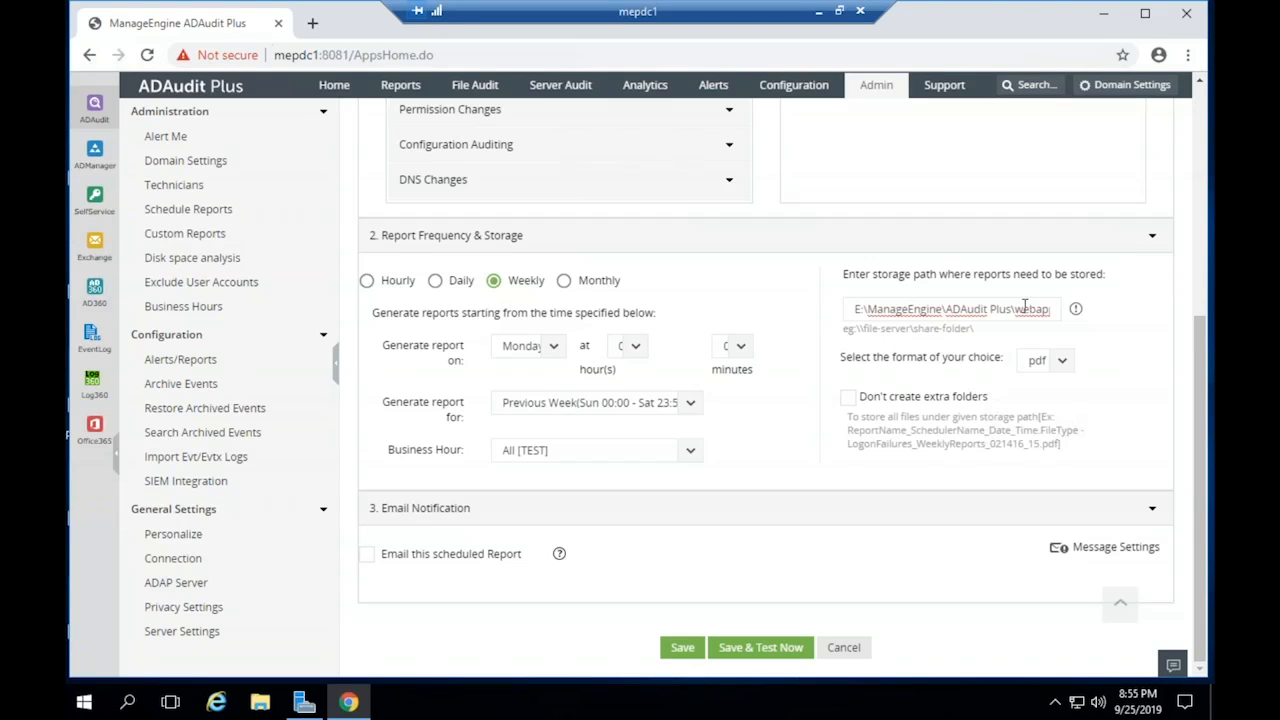
Open the Recently Created GPOs report from the GPO Management category and view its records for the Last 6 Months
left_click(402, 93)
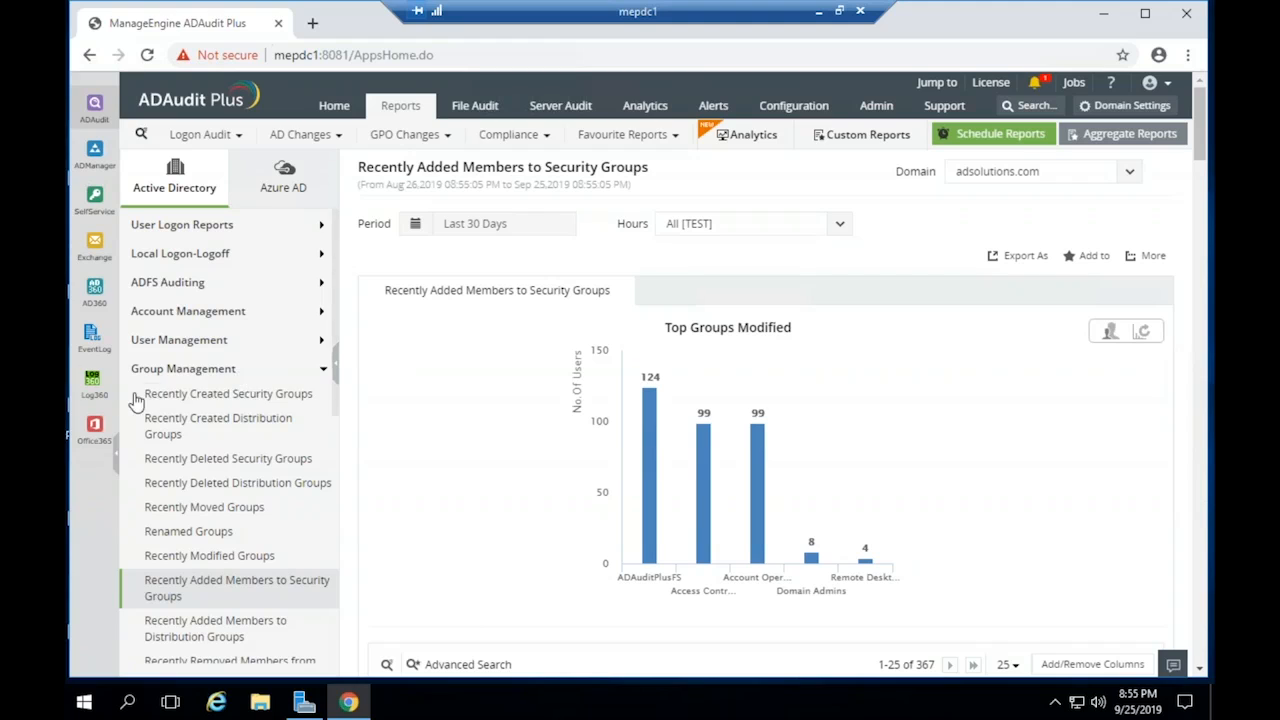
left_click(155, 368)
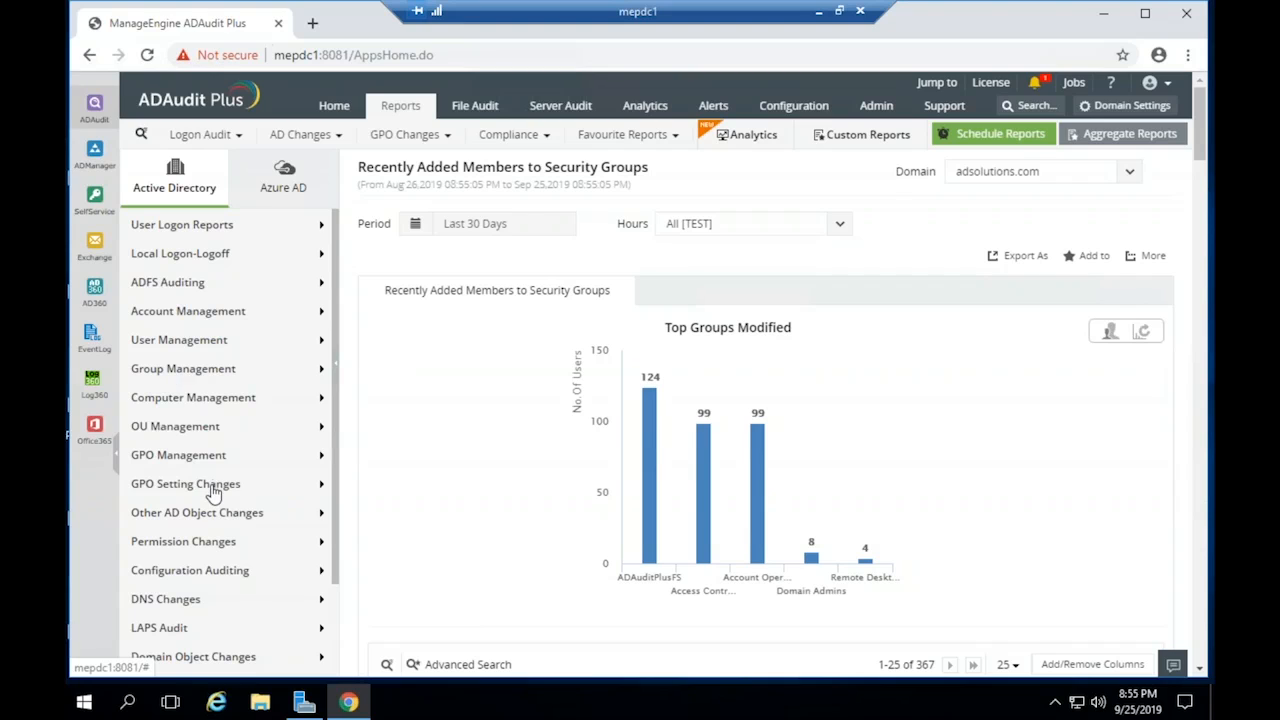
left_click(226, 456)
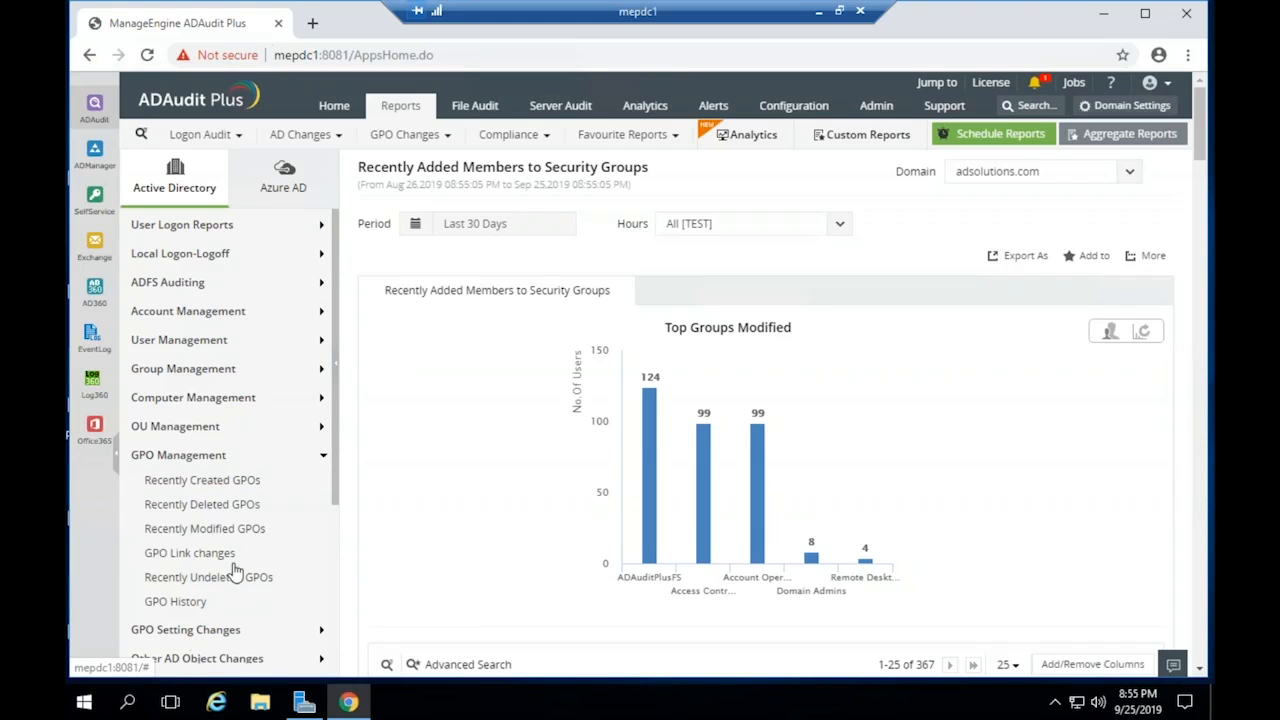
left_click(238, 484)
left_click(474, 226)
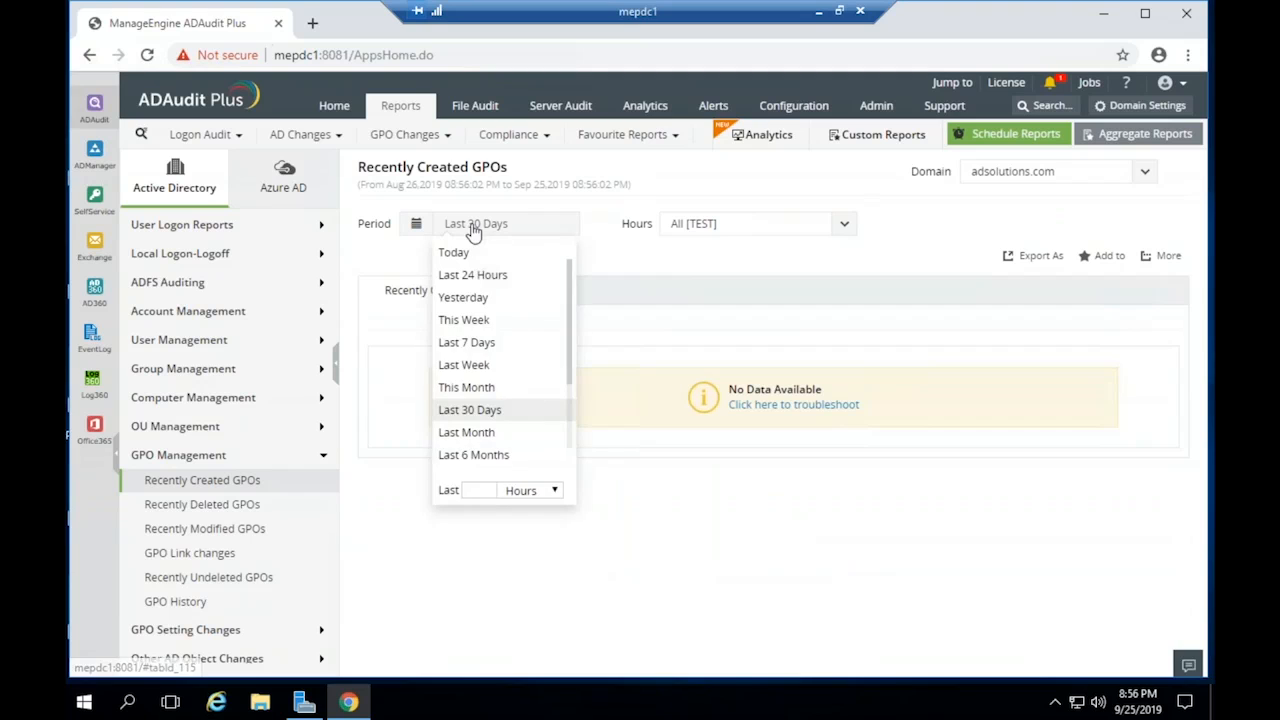
left_click(490, 455)
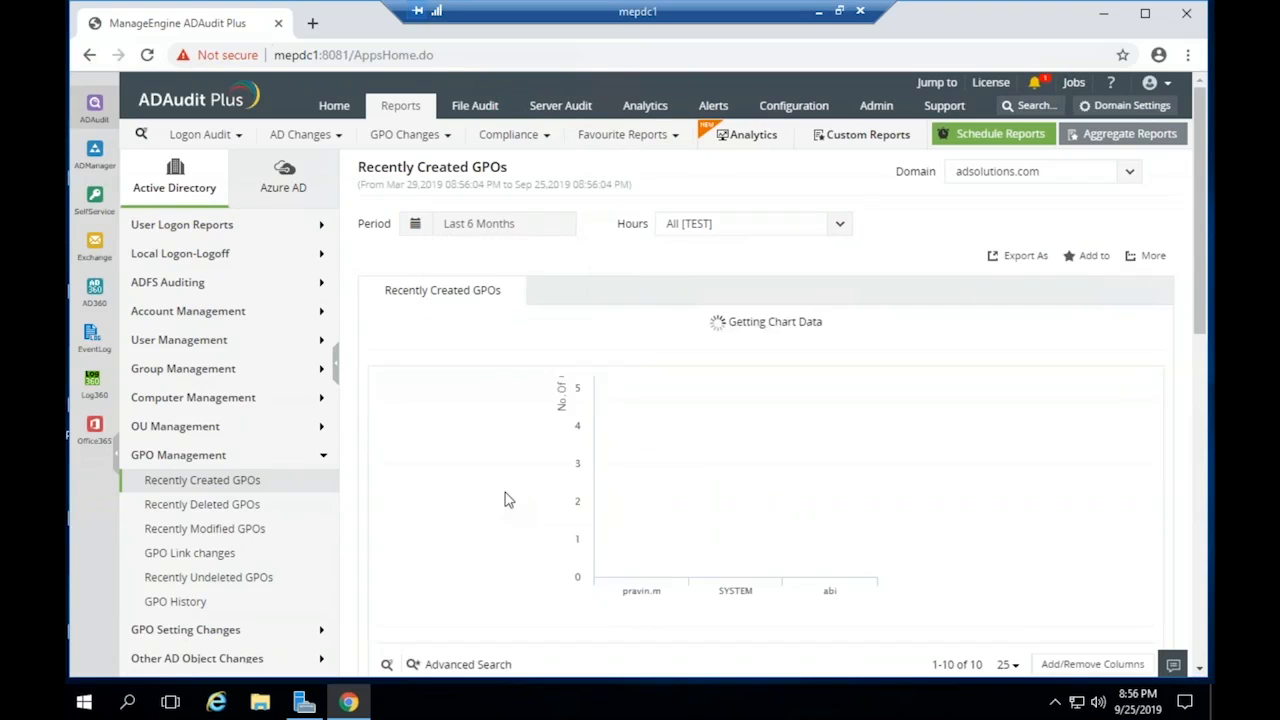
scroll(505, 500, "down", 4)
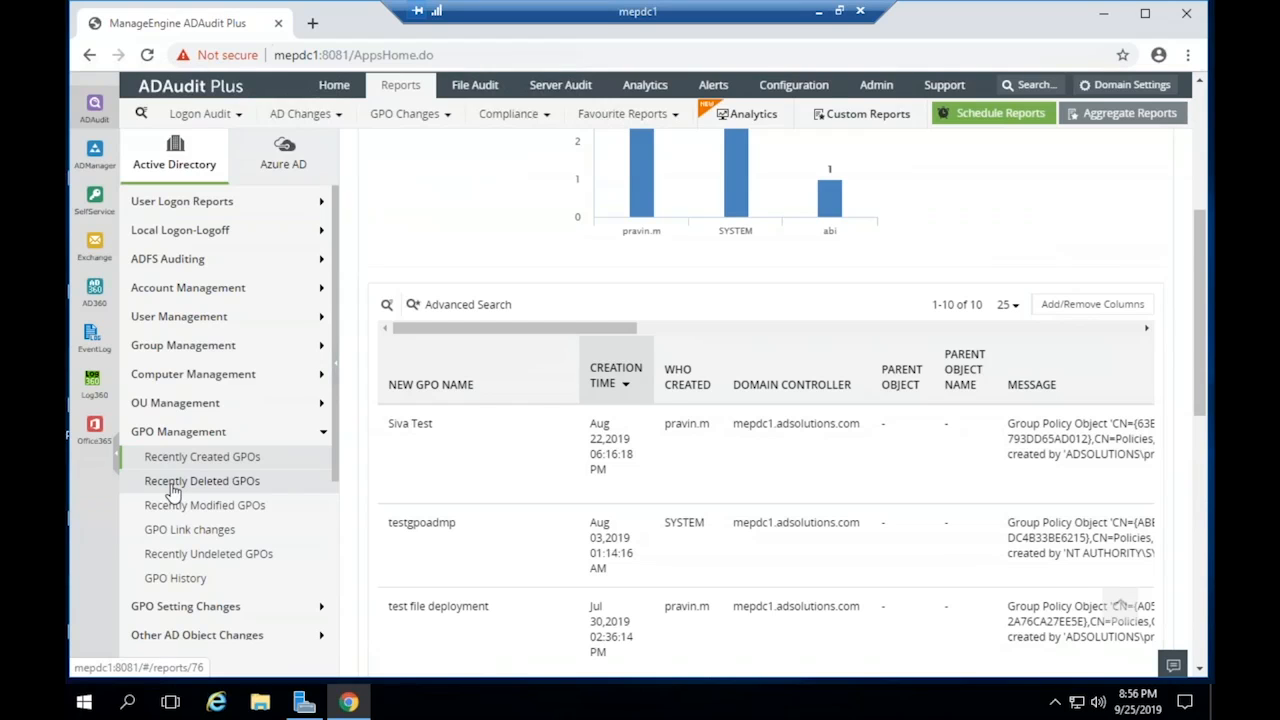
Open the GPO History report and examine the change messages, modified attributes, and new and old values
left_click(205, 582)
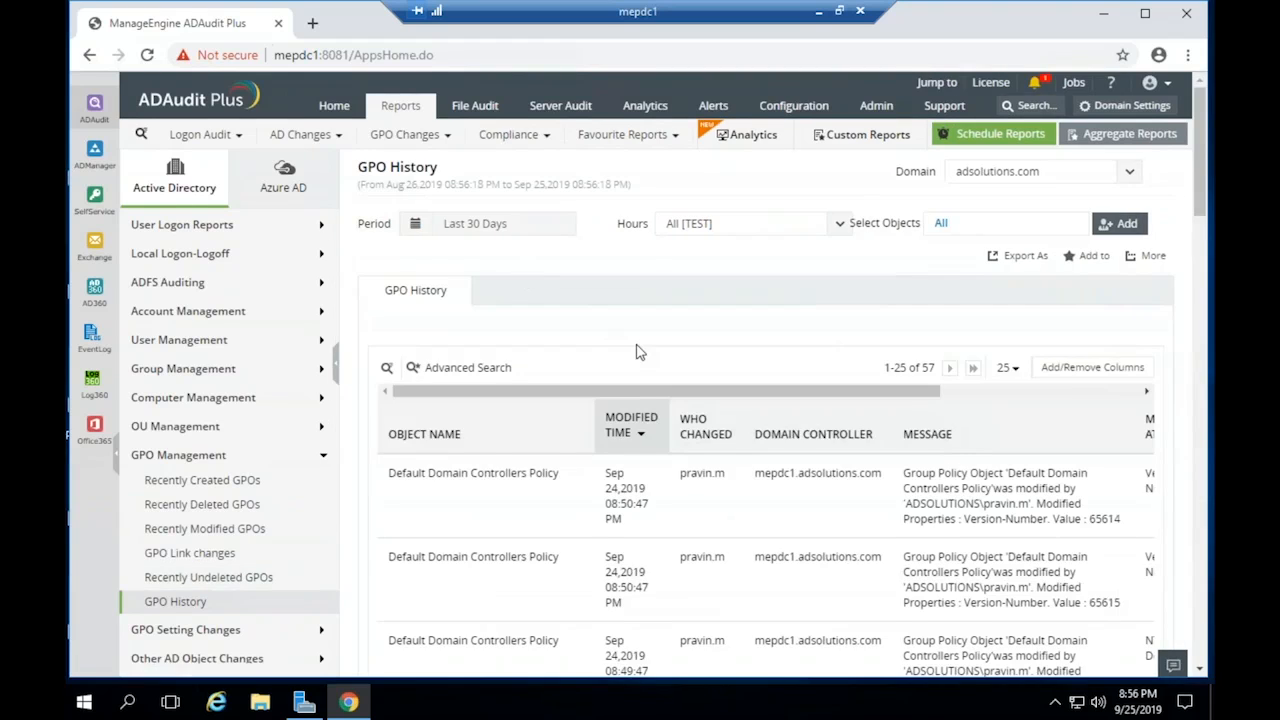
scroll(640, 352, "down", 1)
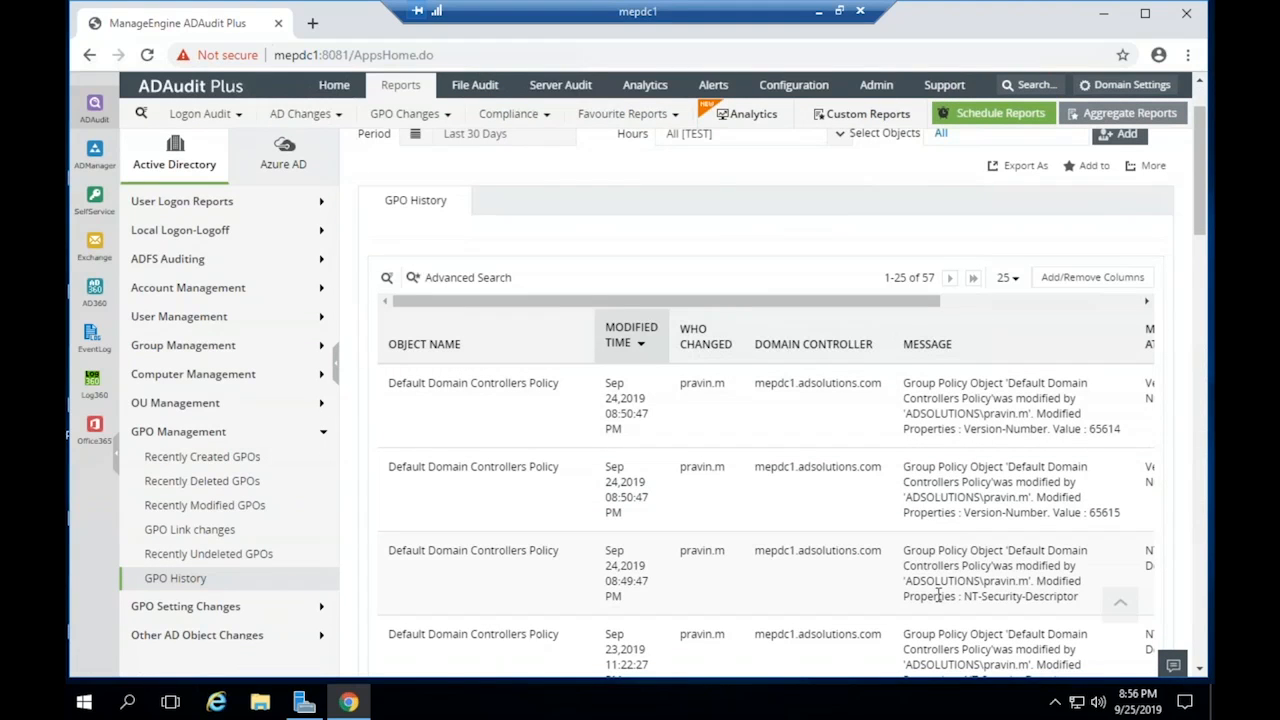
scroll(938, 595, "down", 3)
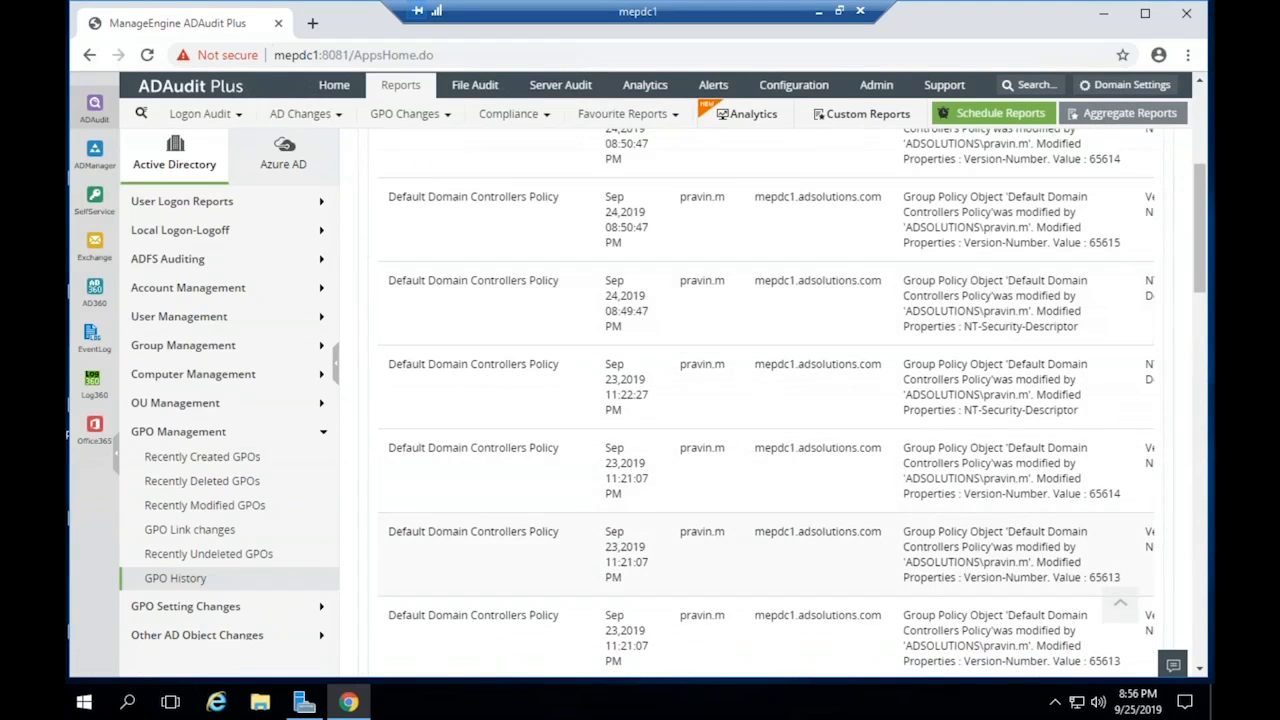
scroll(915, 625, "down", 1)
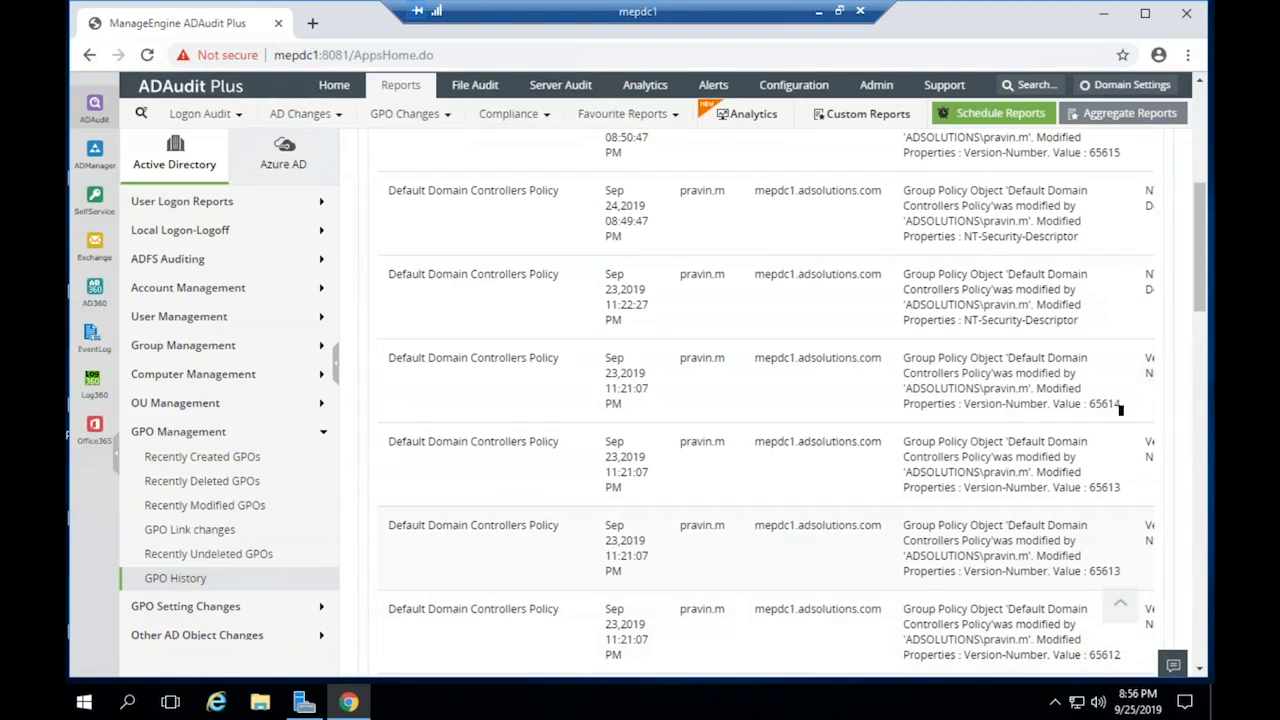
scroll(688, 325, "up", 5)
left_click_drag(717, 305, 1105, 330)
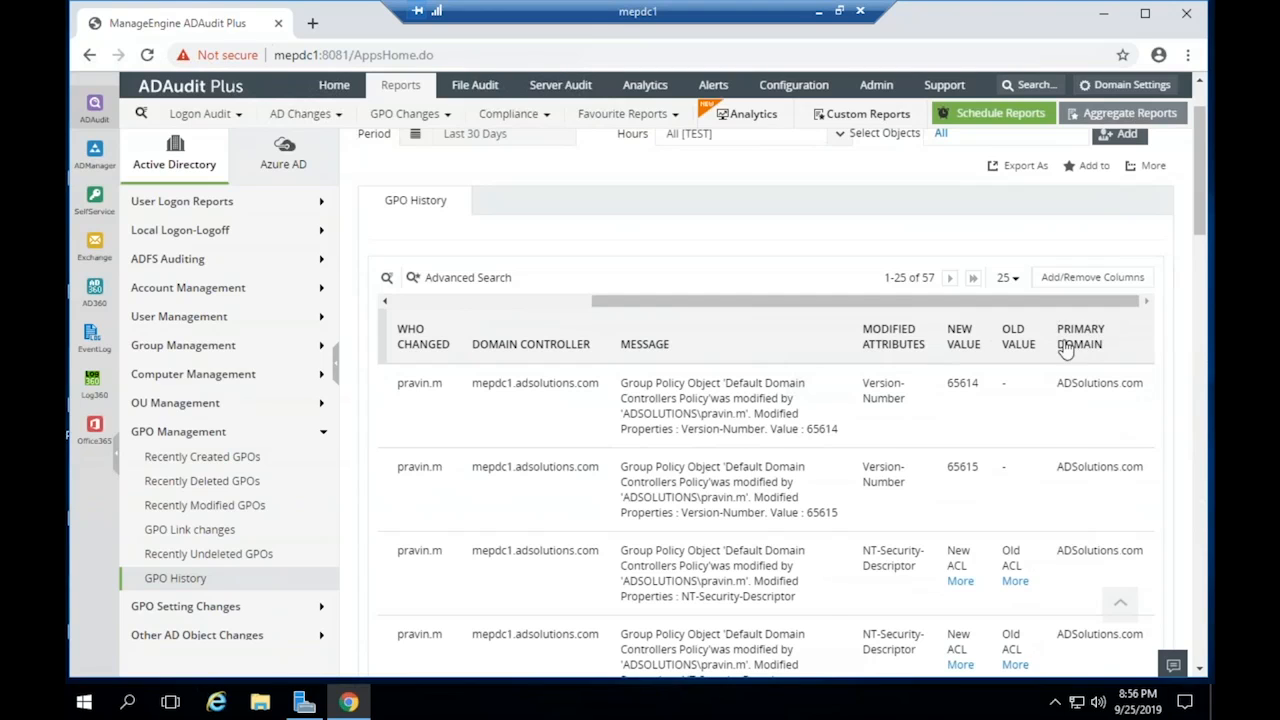
Expand the GPO Setting Changes category and look through its available reports
left_click(215, 608)
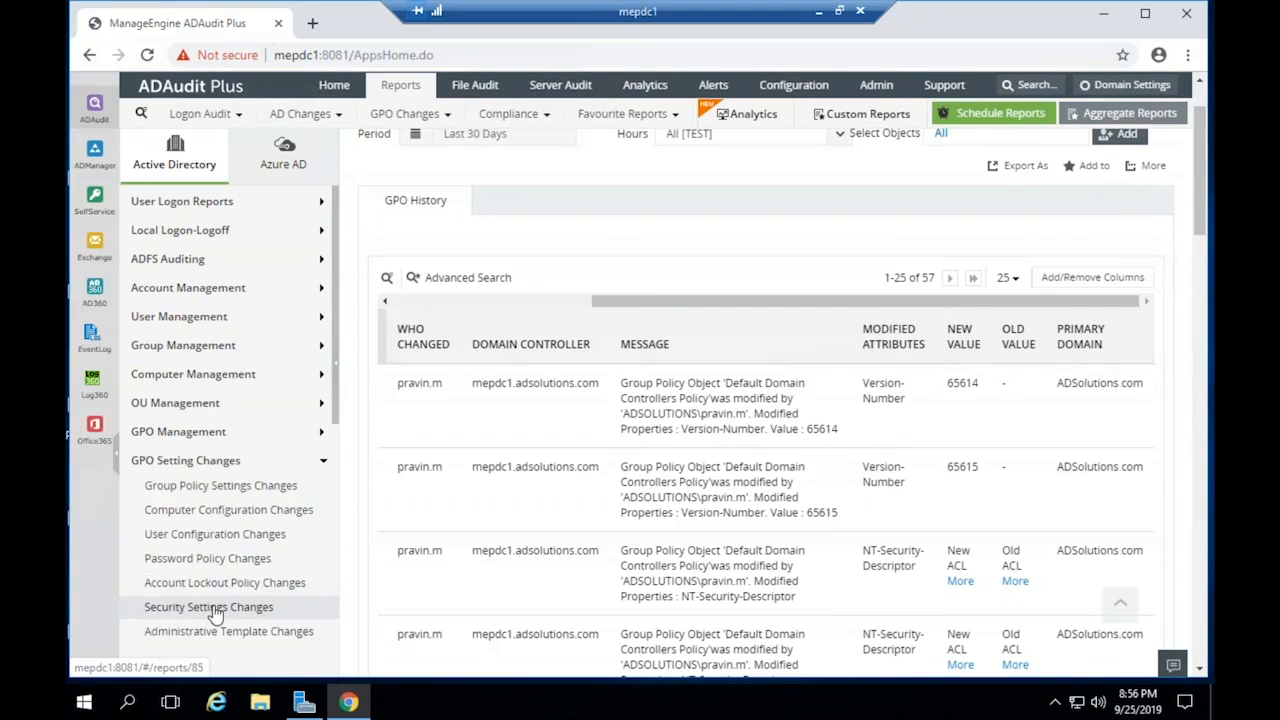
scroll(250, 495, "down", 1)
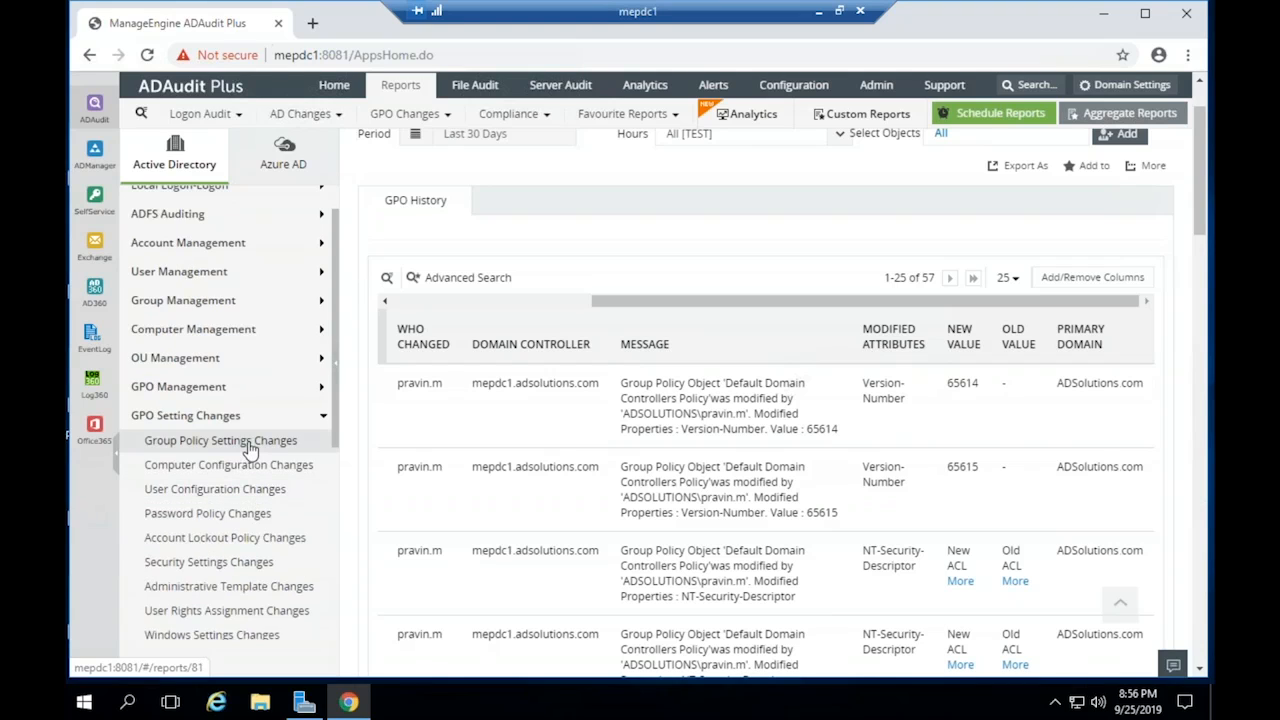
scroll(250, 446, "down", 1)
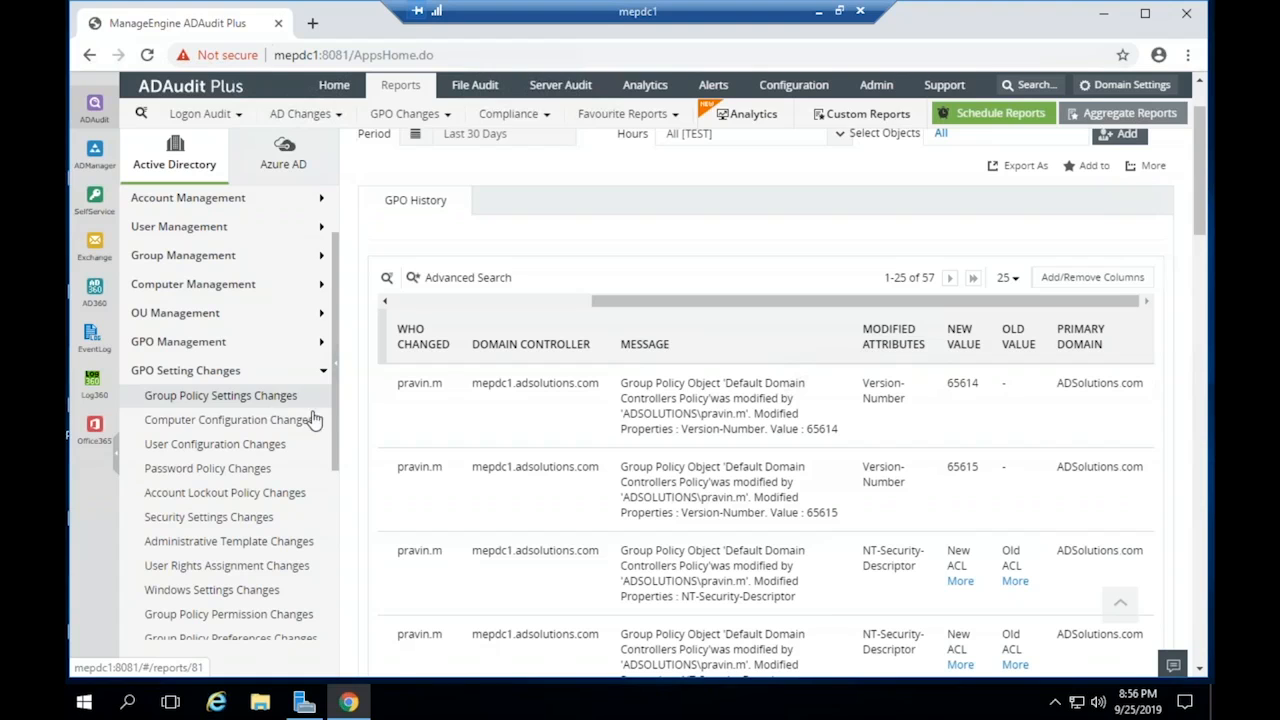
Switch to Server Manager and advance the Add Roles and Features Wizard to the features list to check Group Policy Management, then cancel it
left_click(305, 705)
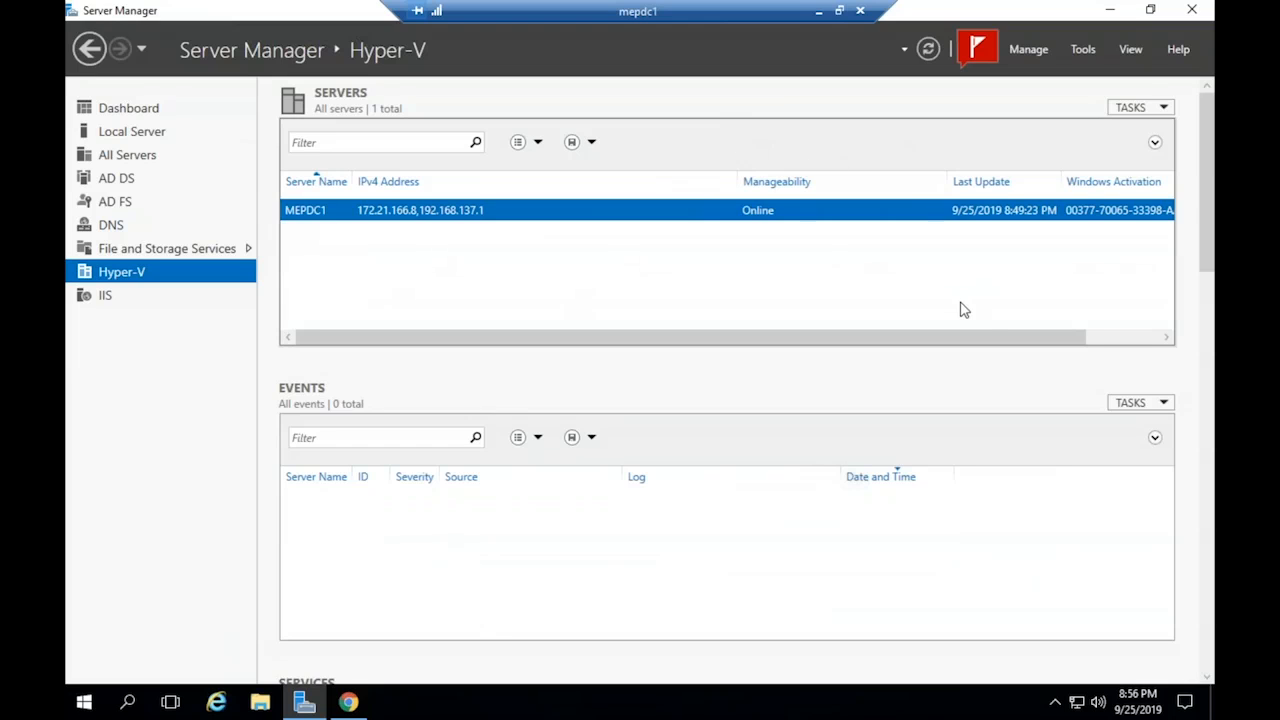
left_click(158, 109)
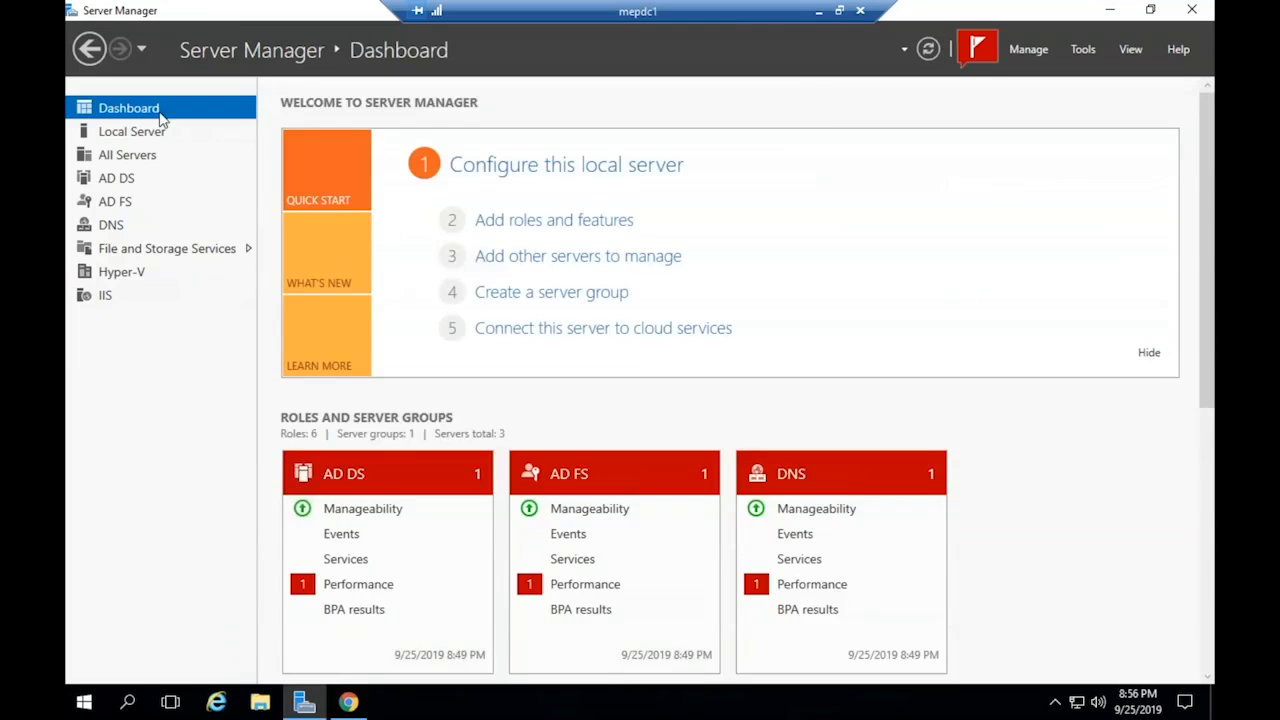
left_click(597, 232)
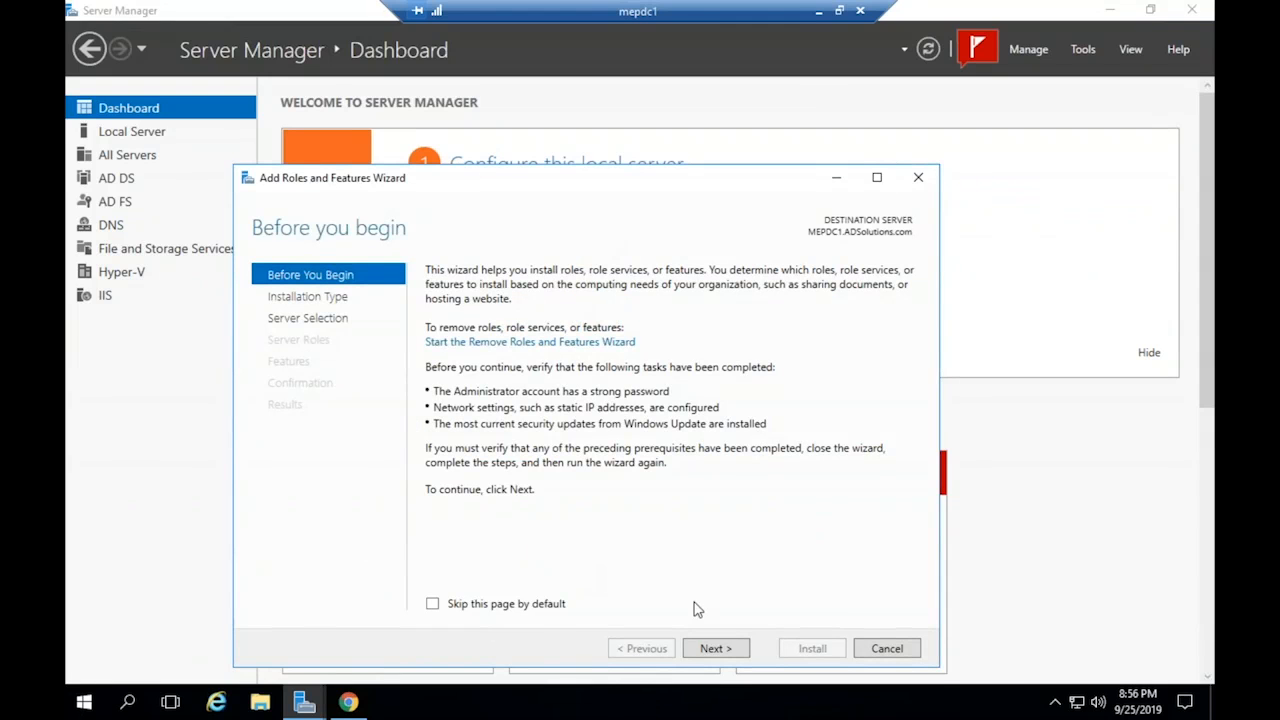
left_click(711, 647)
left_click(712, 648)
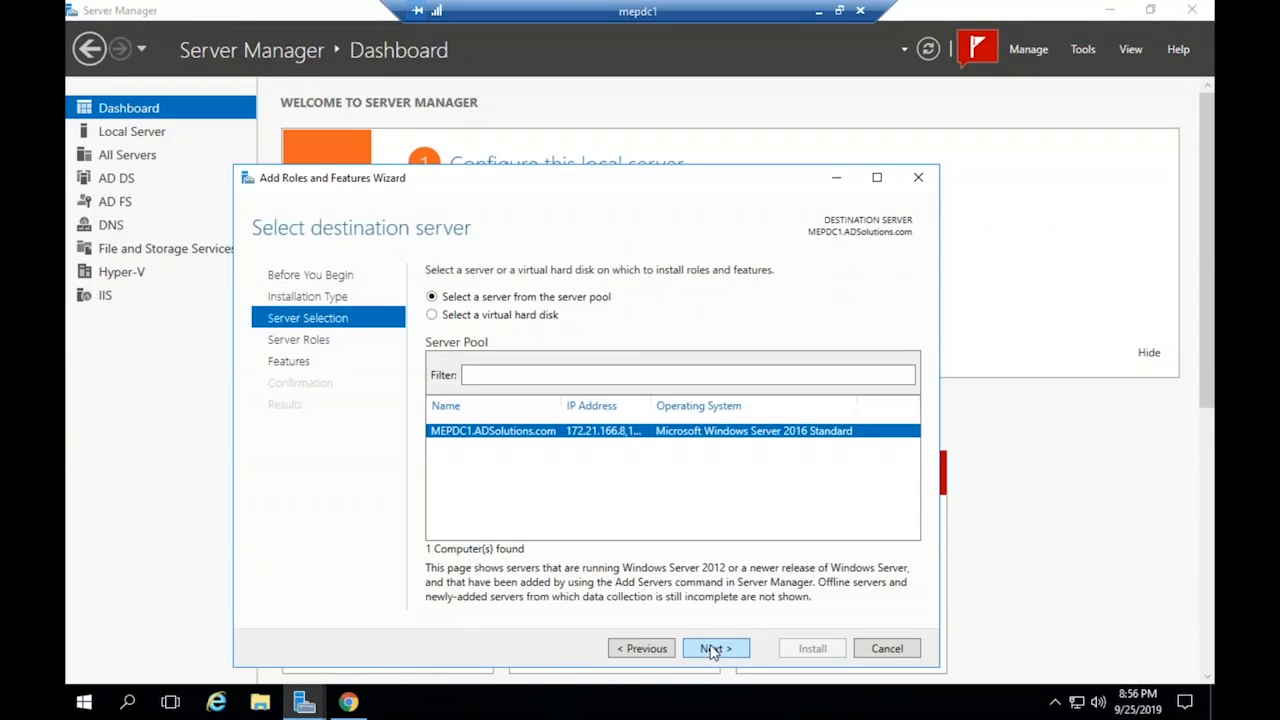
left_click(713, 649)
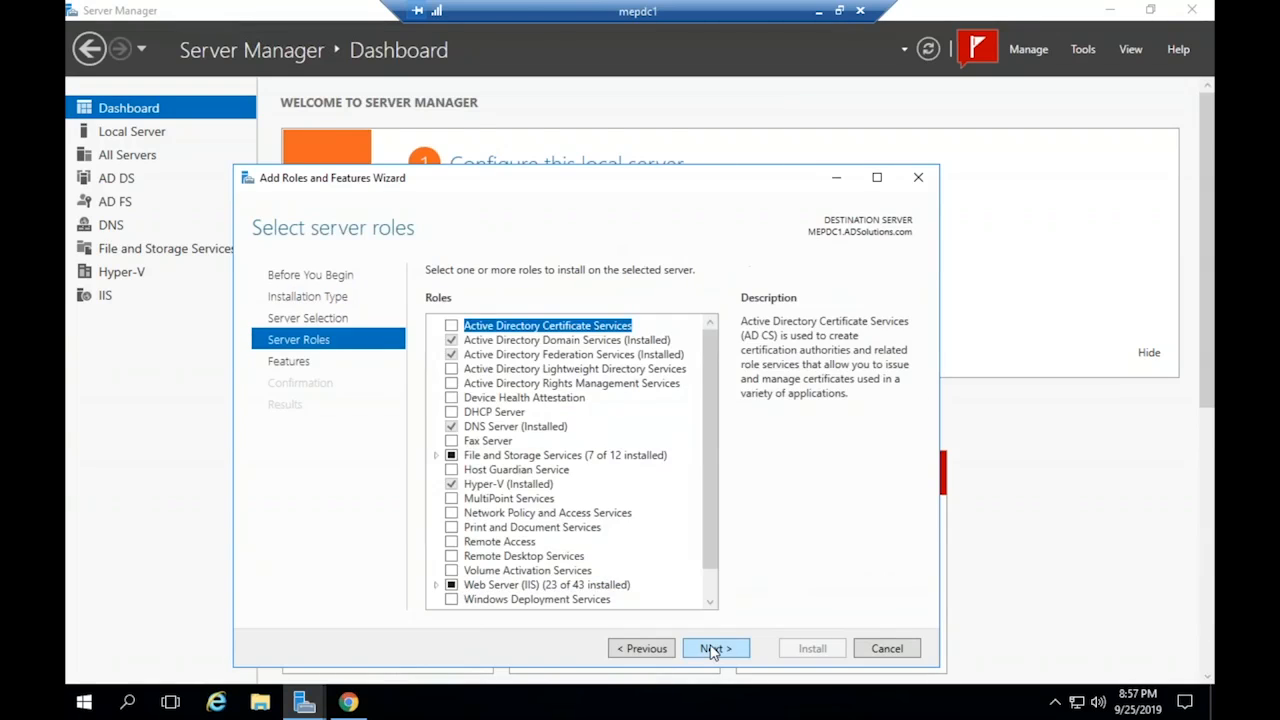
left_click(714, 649)
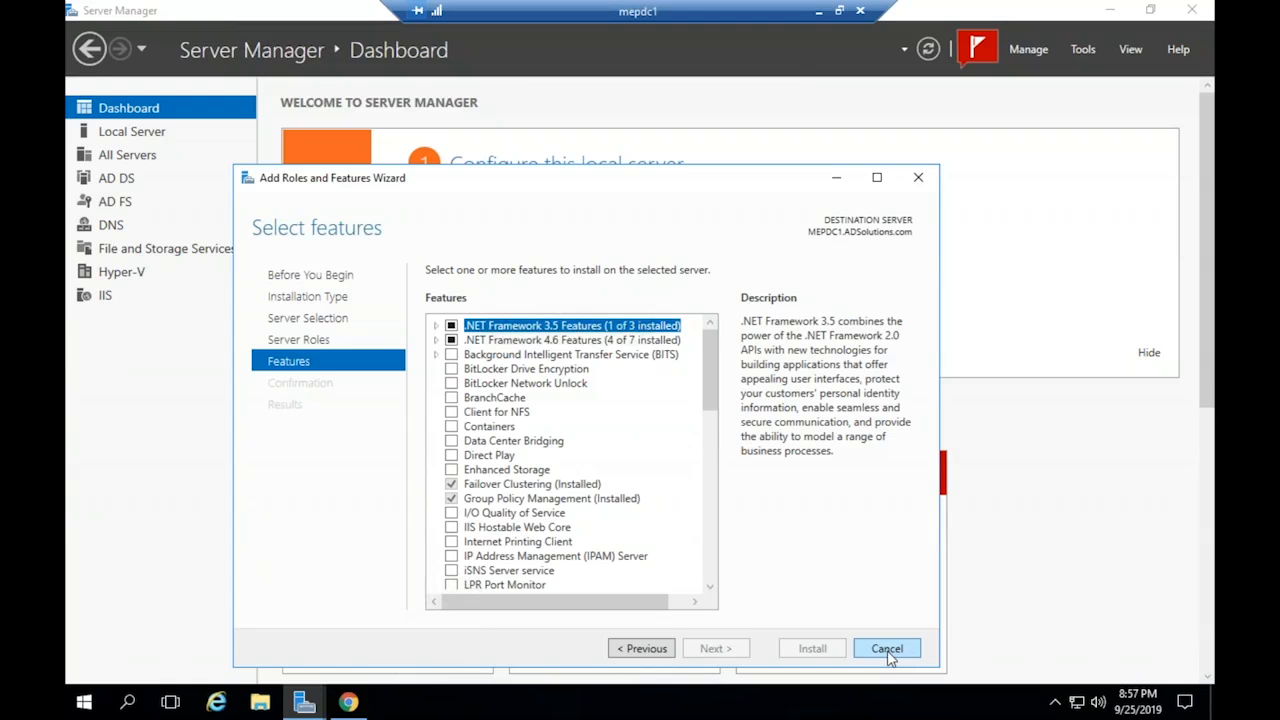
left_click(887, 649)
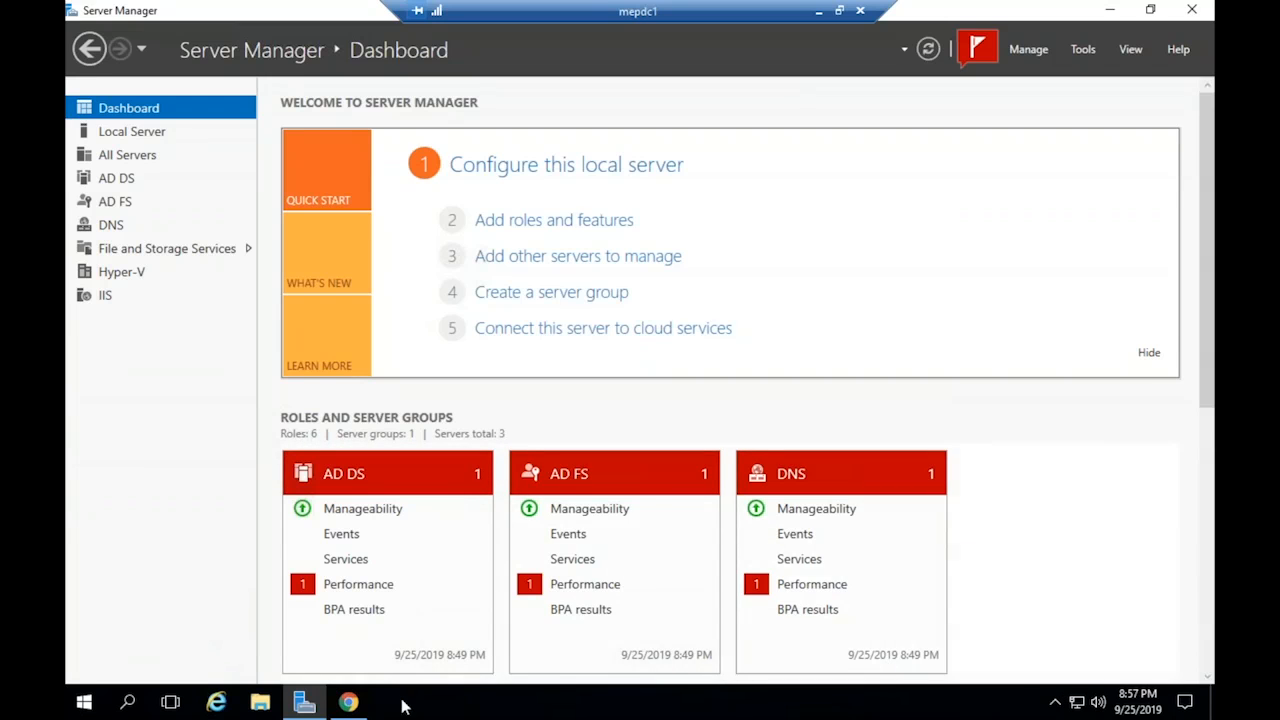
Return to ADAudit Plus in Chrome, open the Account Lockout Policy Changes report, and filter its Modified By column by the administrator's name
left_click(348, 702)
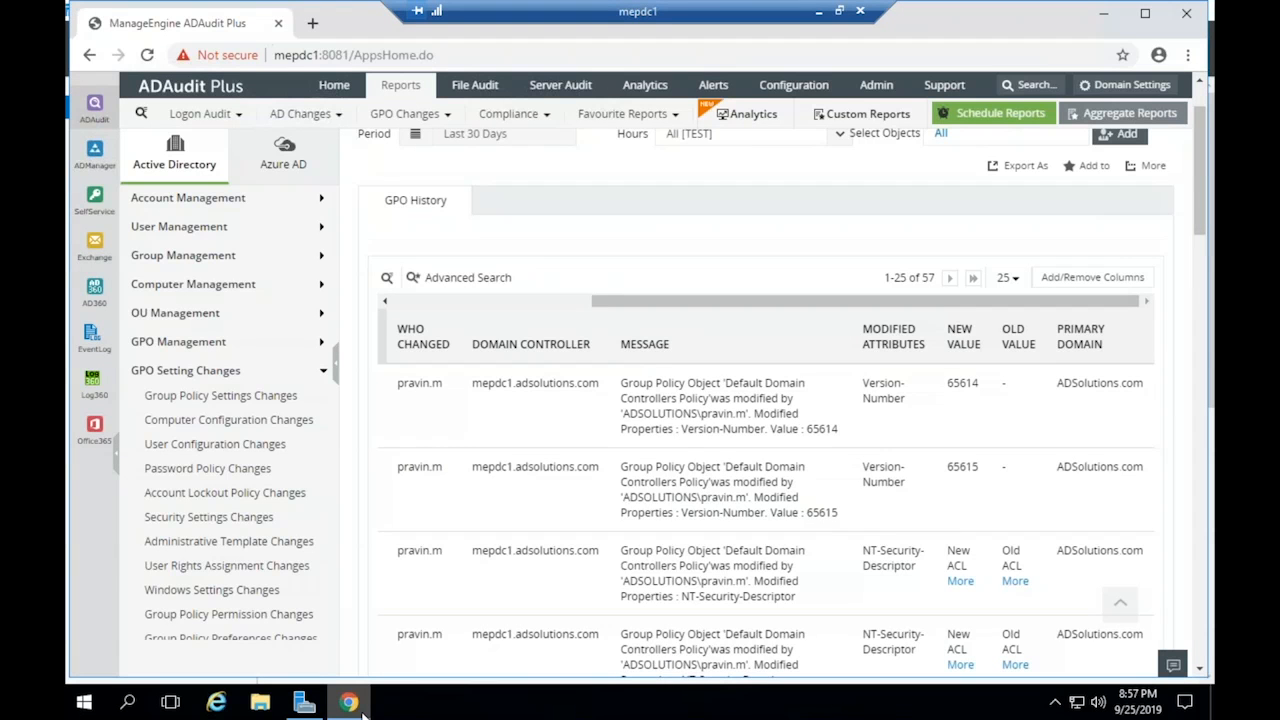
left_click(228, 492)
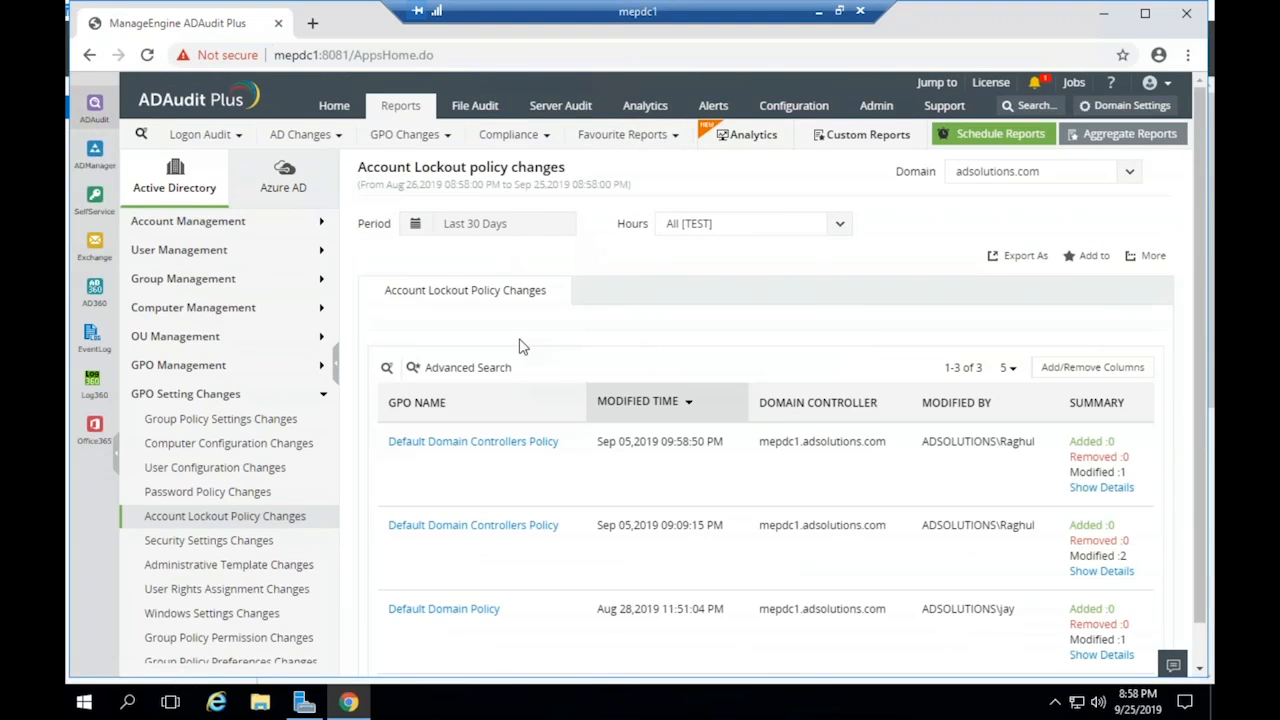
left_click(386, 367)
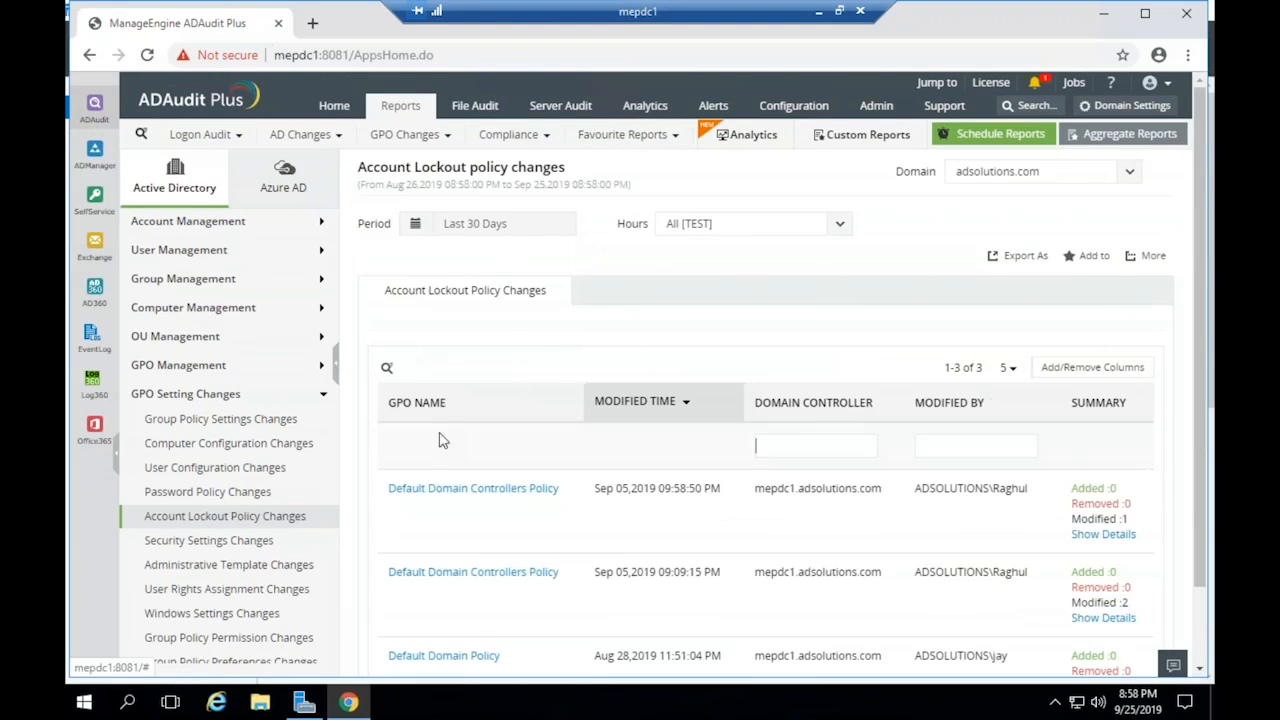
left_click(936, 445)
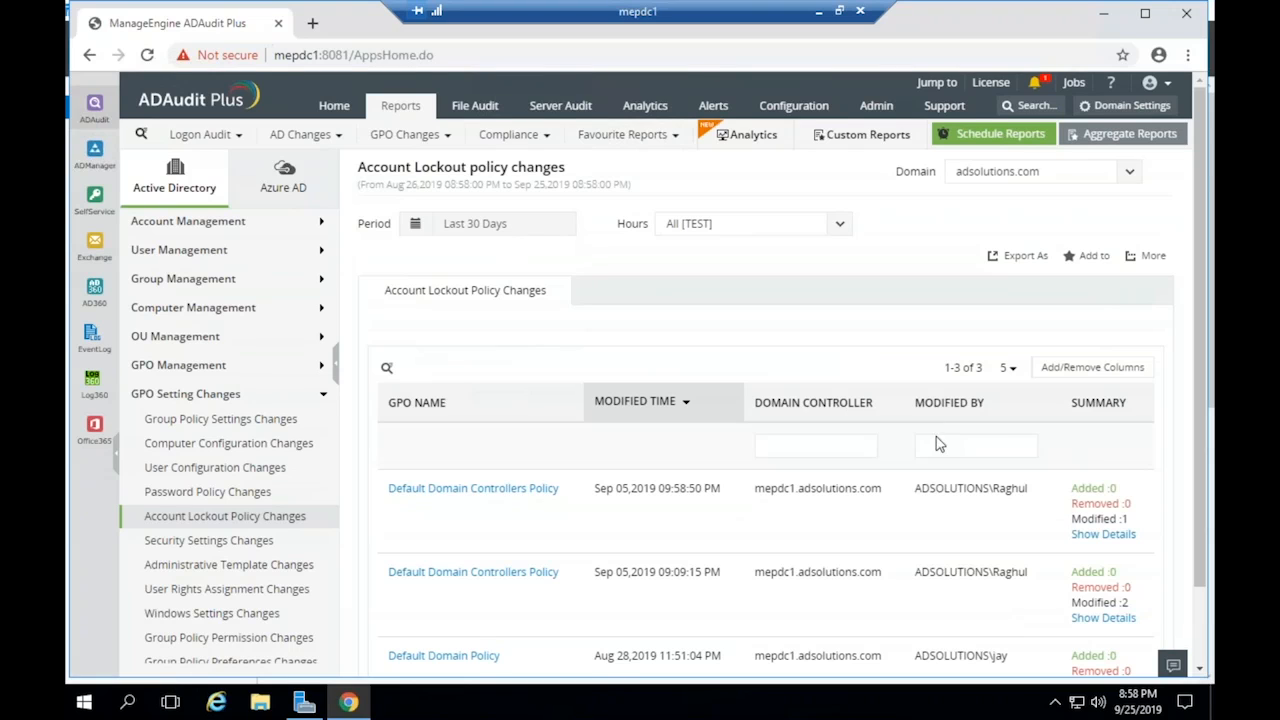
type("prav")
key("Return")
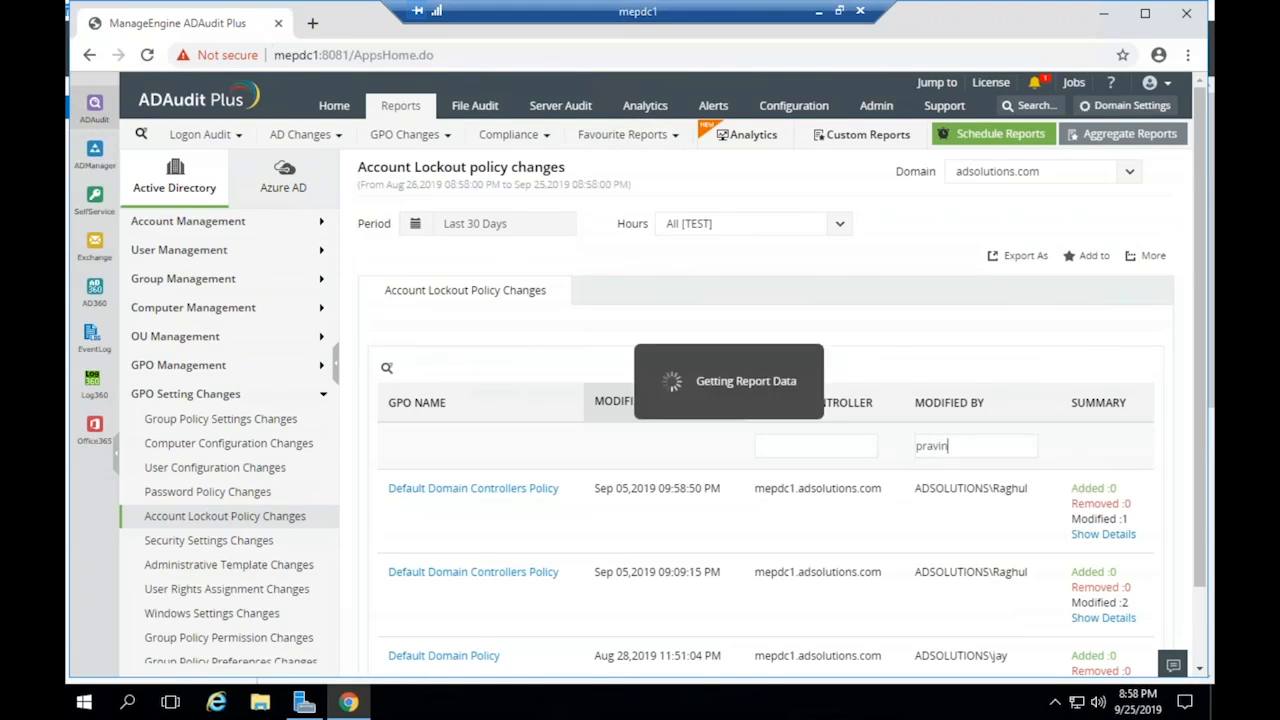
Set the report period to Last 6 Months and open the change details of the Default Domain Policy record
left_click(489, 232)
left_click(488, 458)
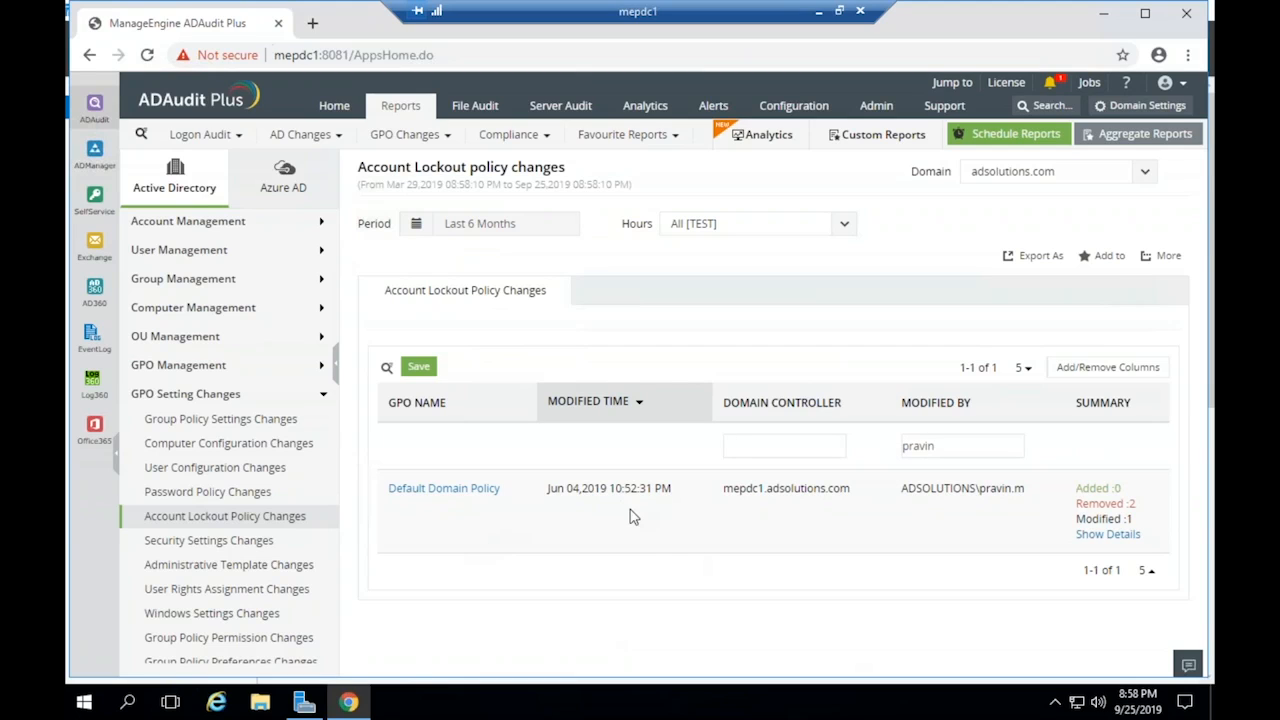
left_click_drag(545, 488, 852, 488)
left_click(726, 490)
left_click(999, 489)
double_click(999, 489)
left_click(1116, 537)
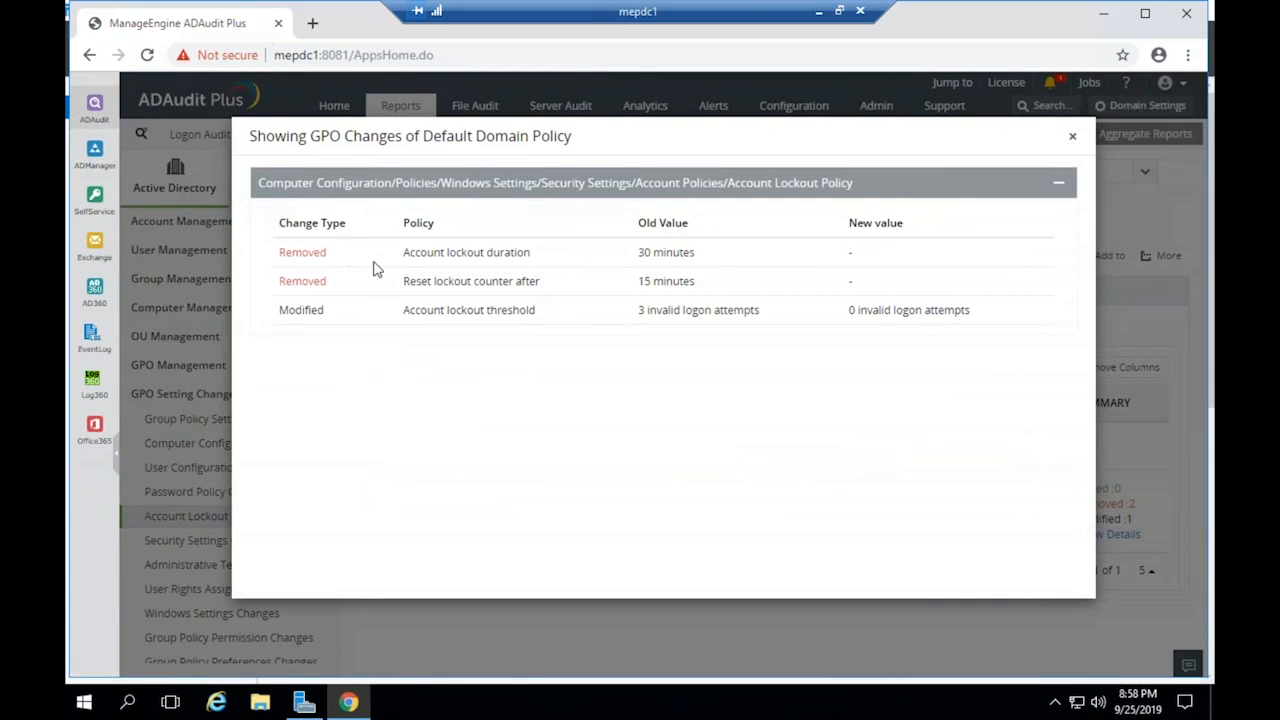
Examine the change types and the old and new values of the account lockout policies, then close the details
left_click_drag(262, 258, 613, 270)
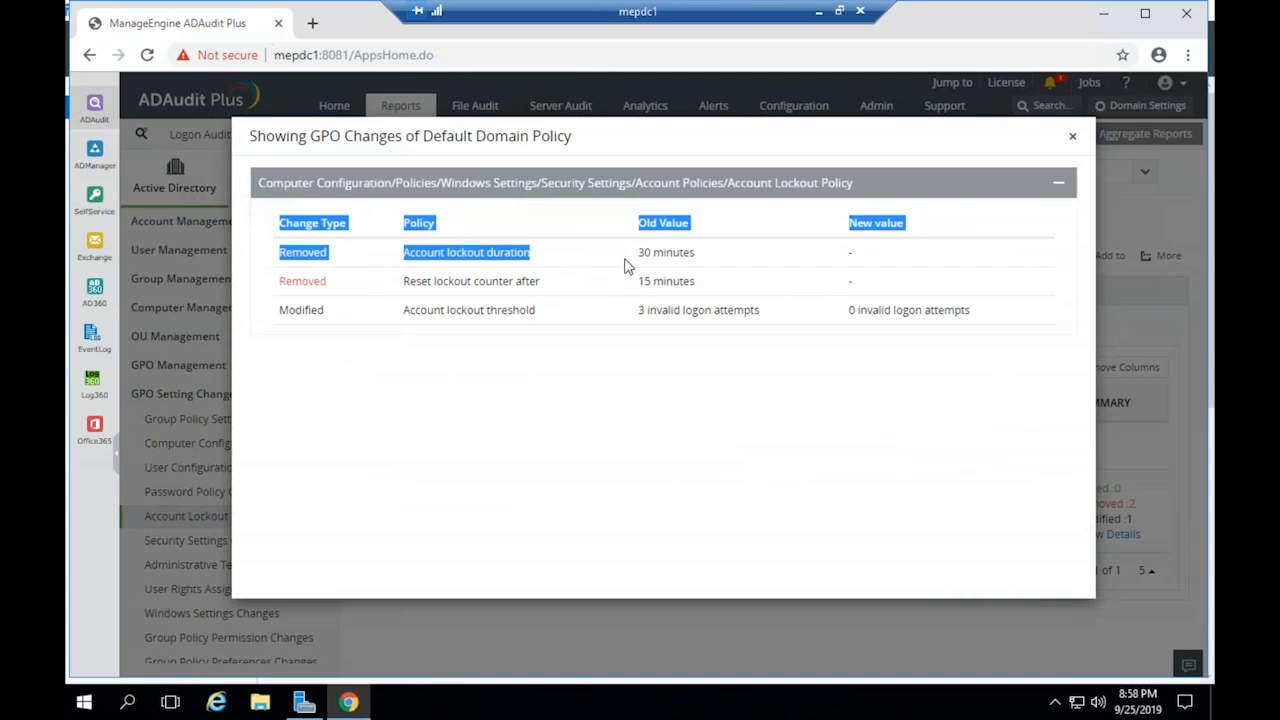
left_click(486, 256)
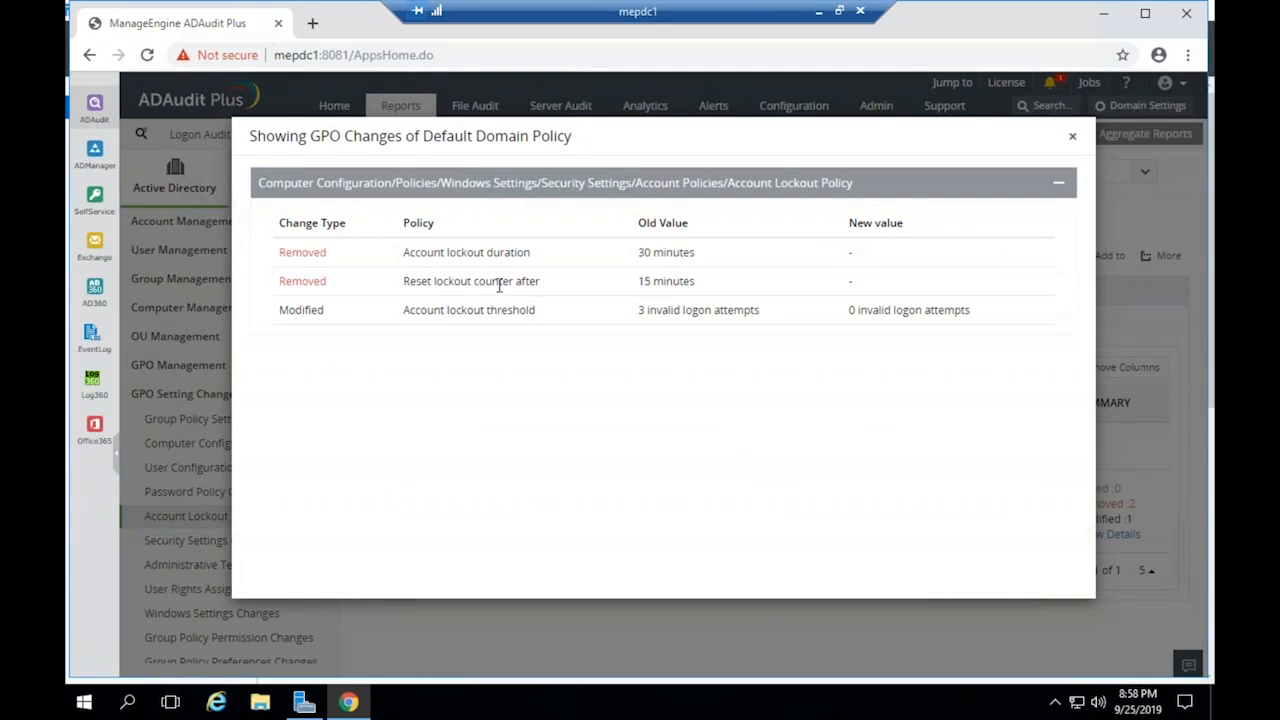
double_click(665, 283)
left_click(572, 340)
double_click(909, 308)
left_click(1072, 136)
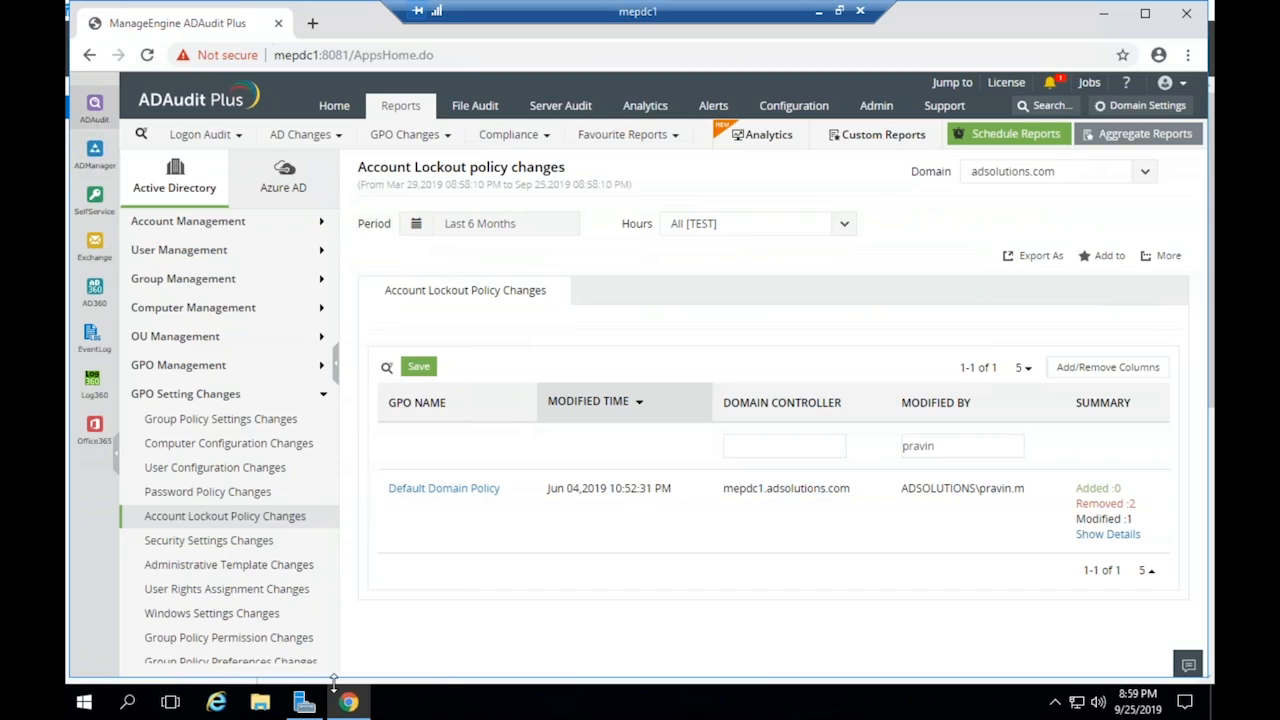
Switch to Server Manager, review the server roles and features pages of the Add Roles and Features Wizard, then cancel and minimize Server Manager
mouse_move(343, 693)
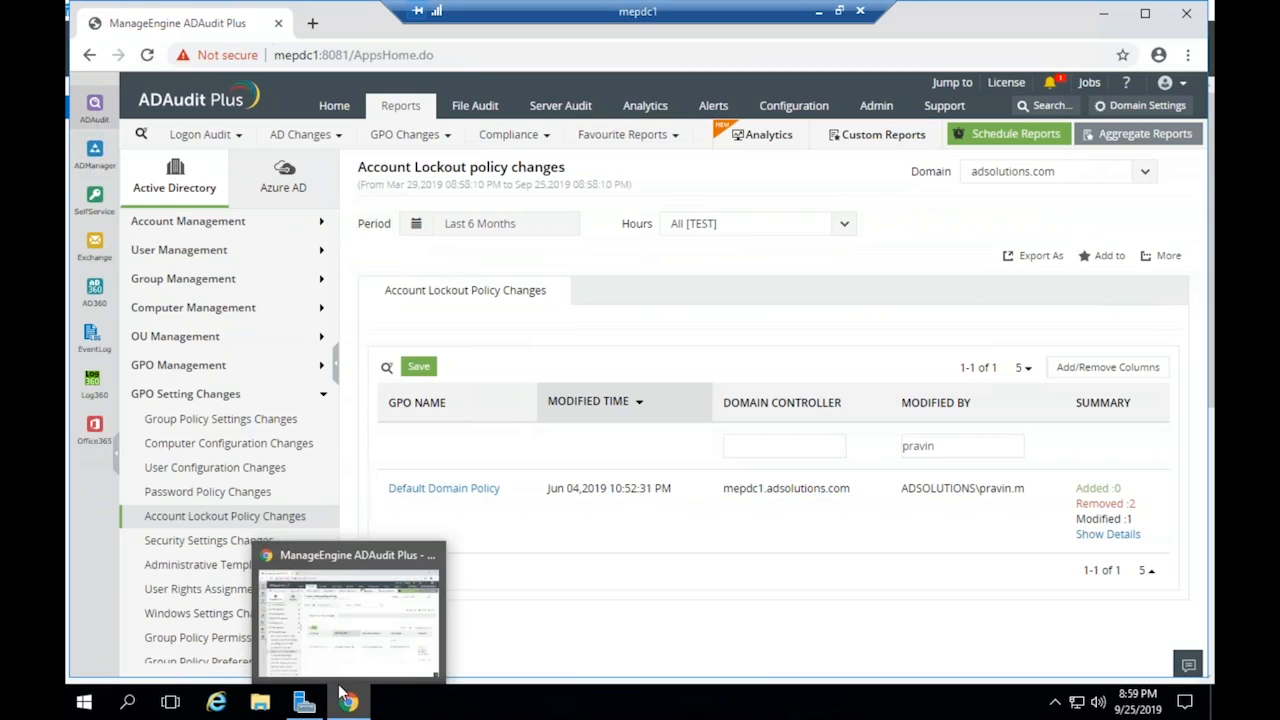
left_click(304, 701)
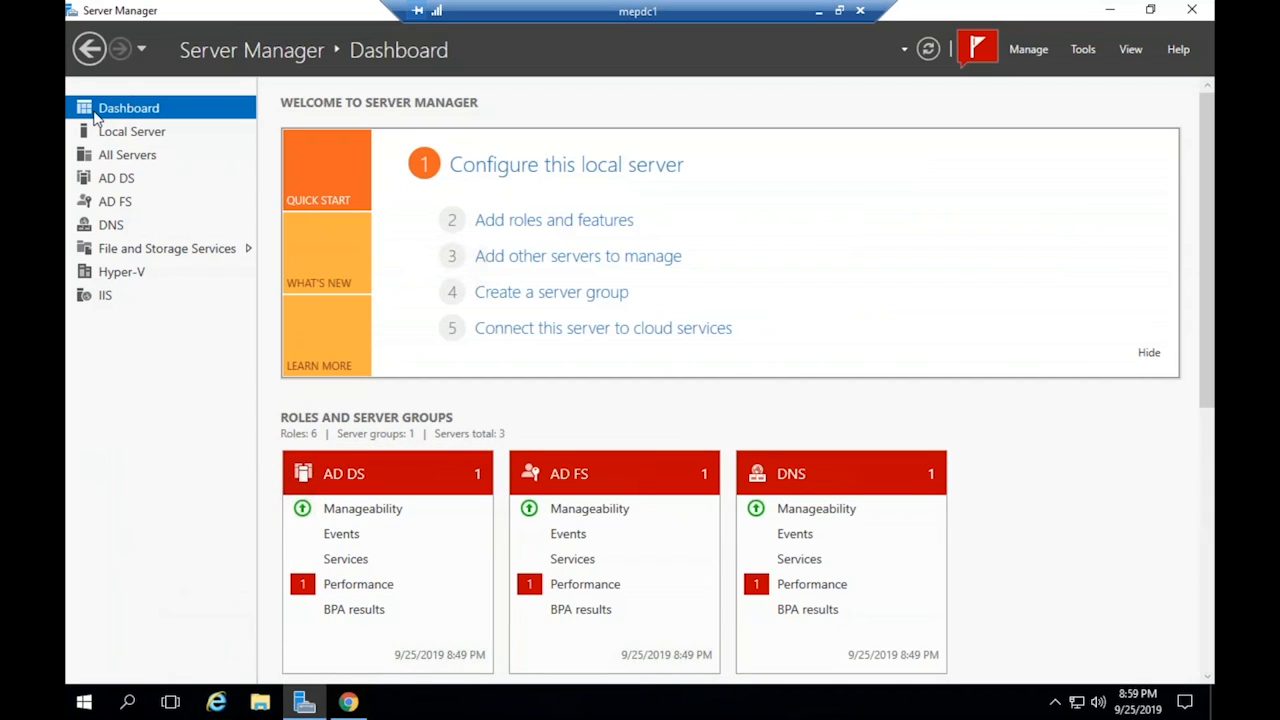
left_click(527, 229)
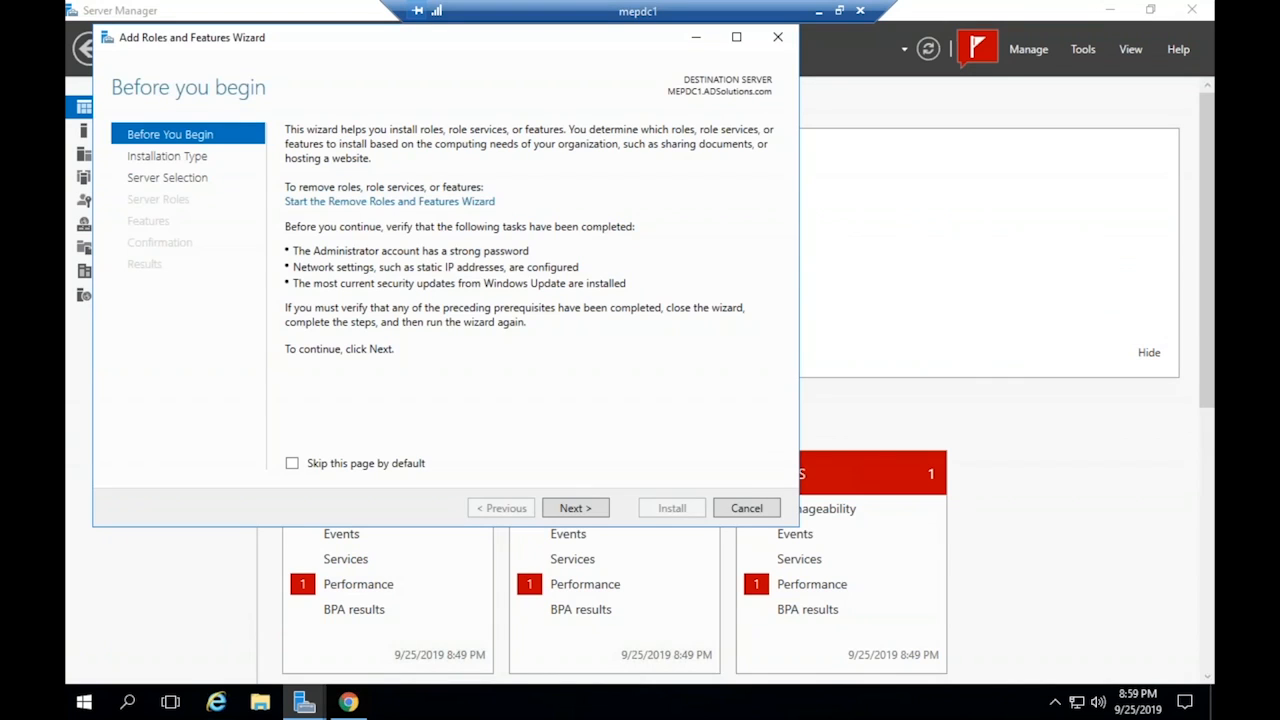
left_click(590, 510)
left_click(594, 511)
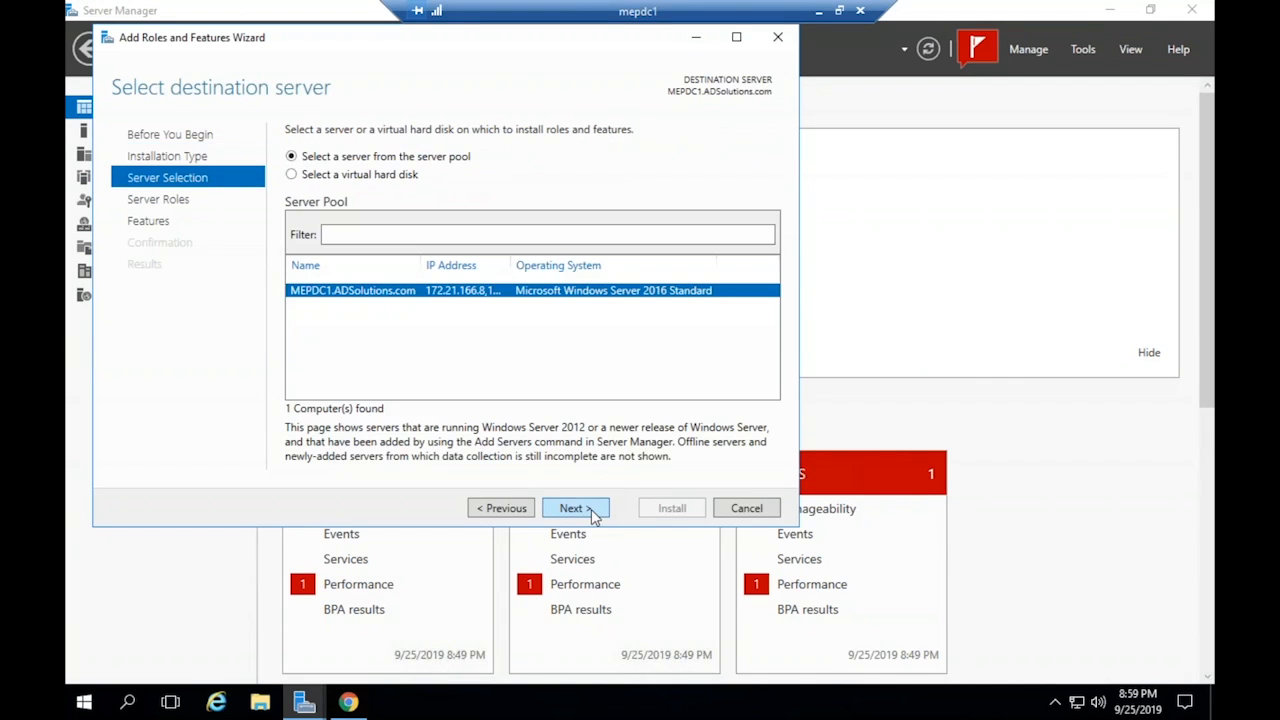
left_click(590, 510)
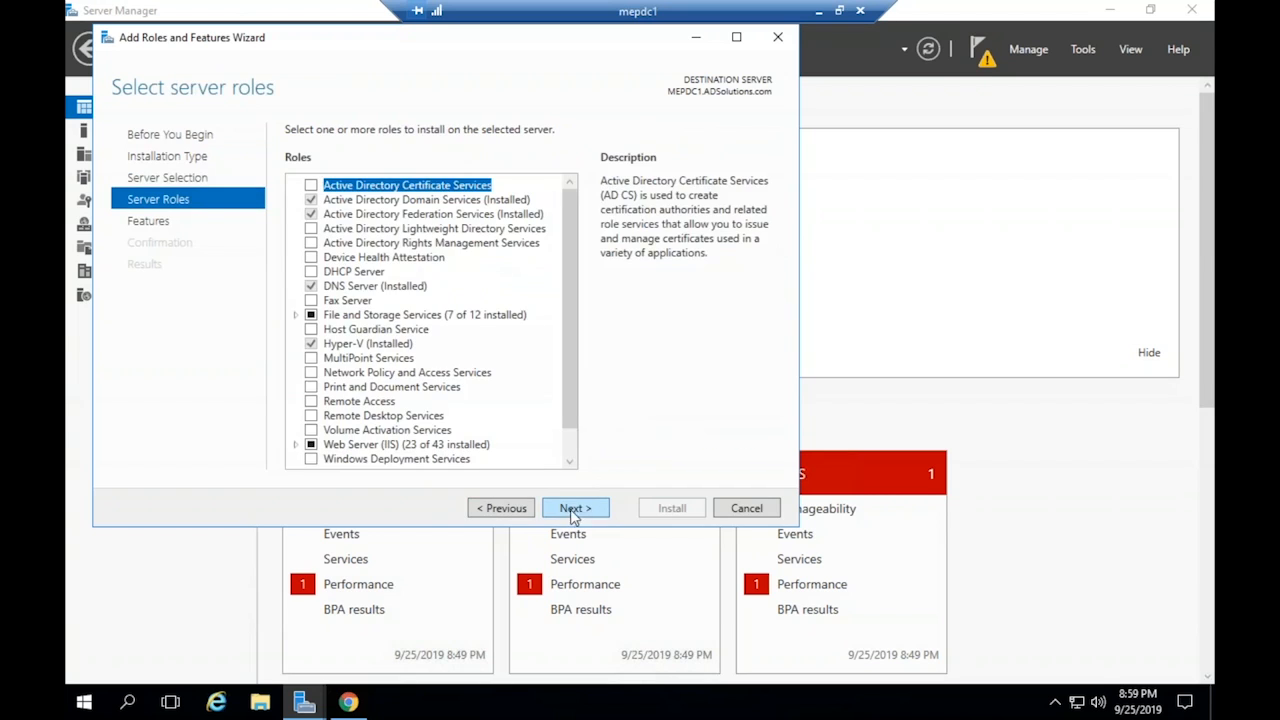
left_click(491, 509)
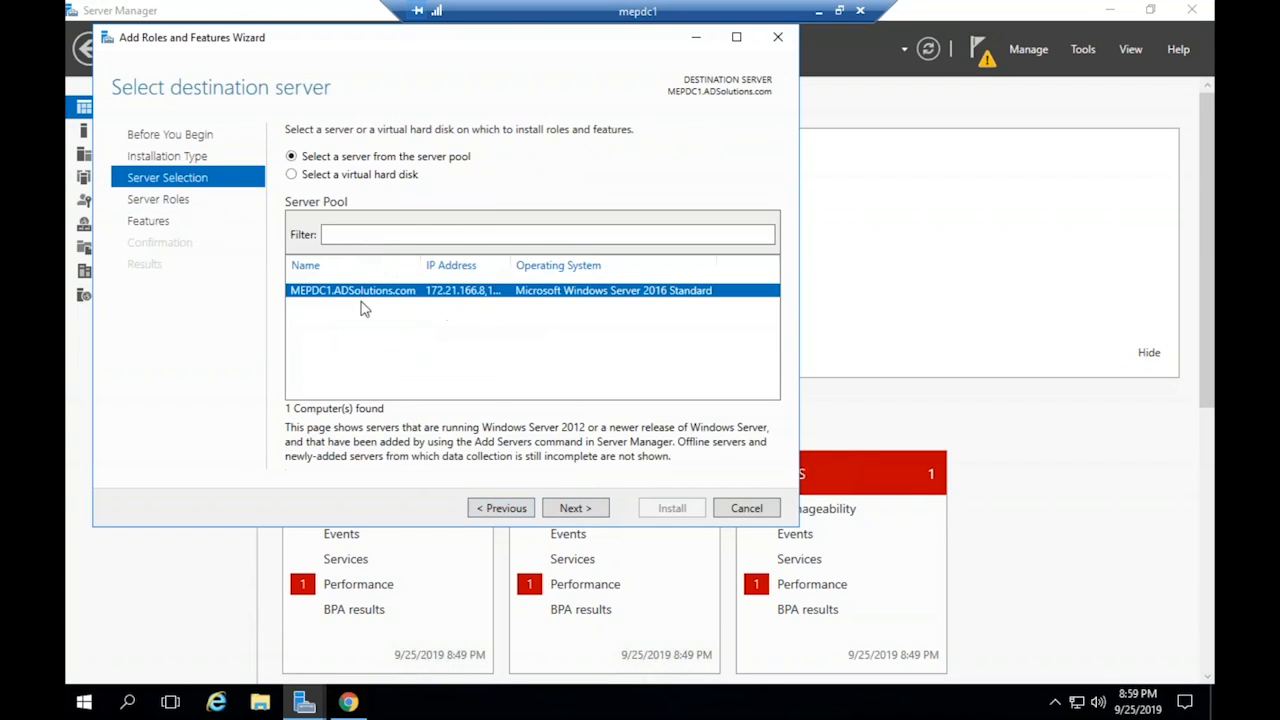
left_click(562, 510)
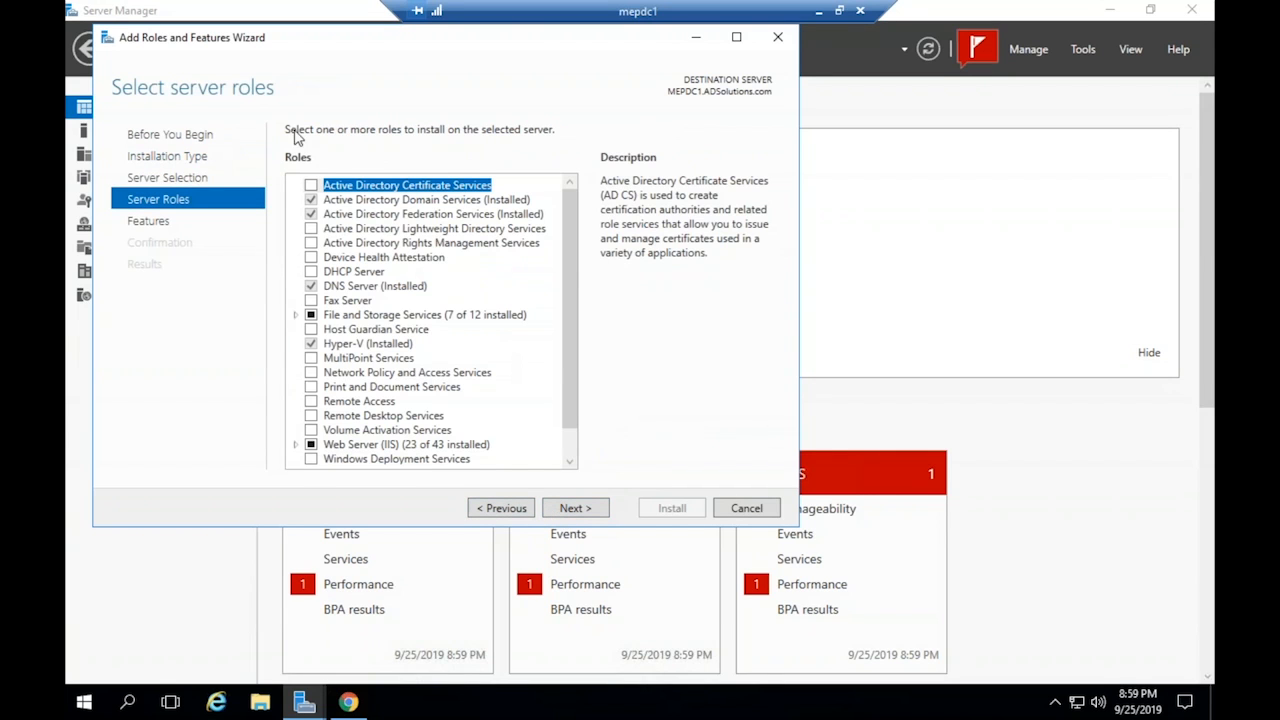
left_click(590, 510)
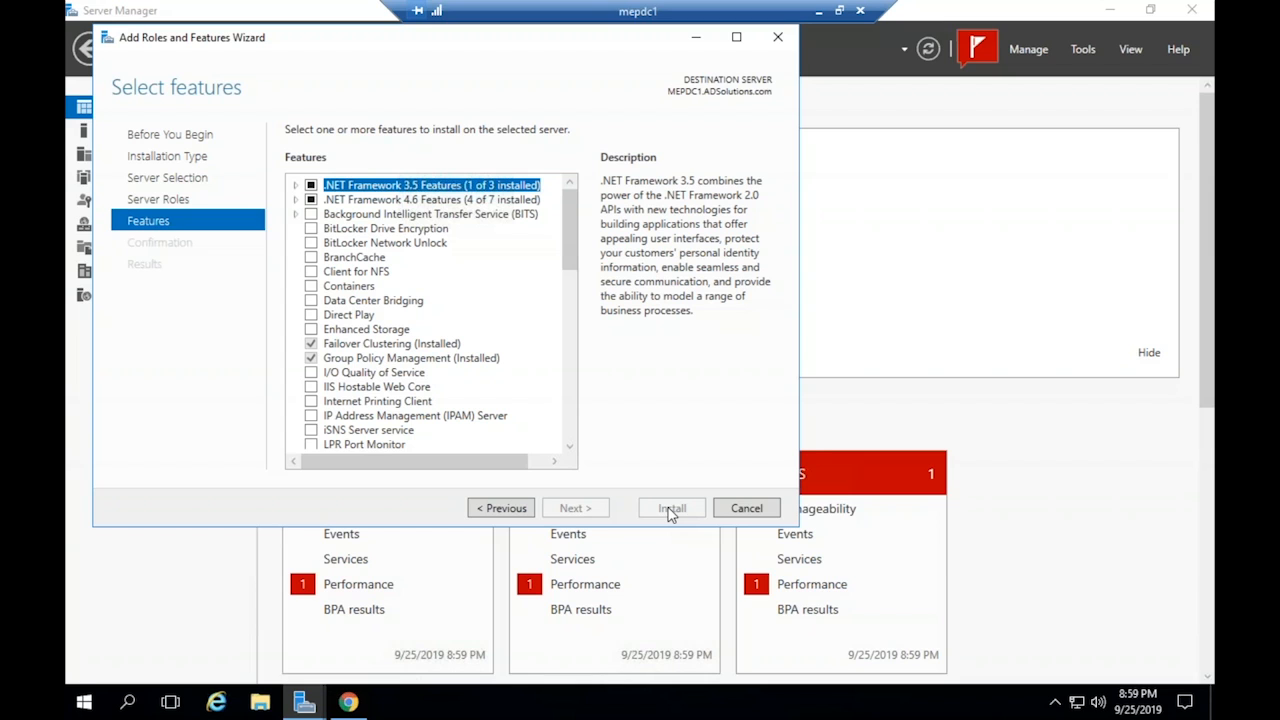
left_click(740, 509)
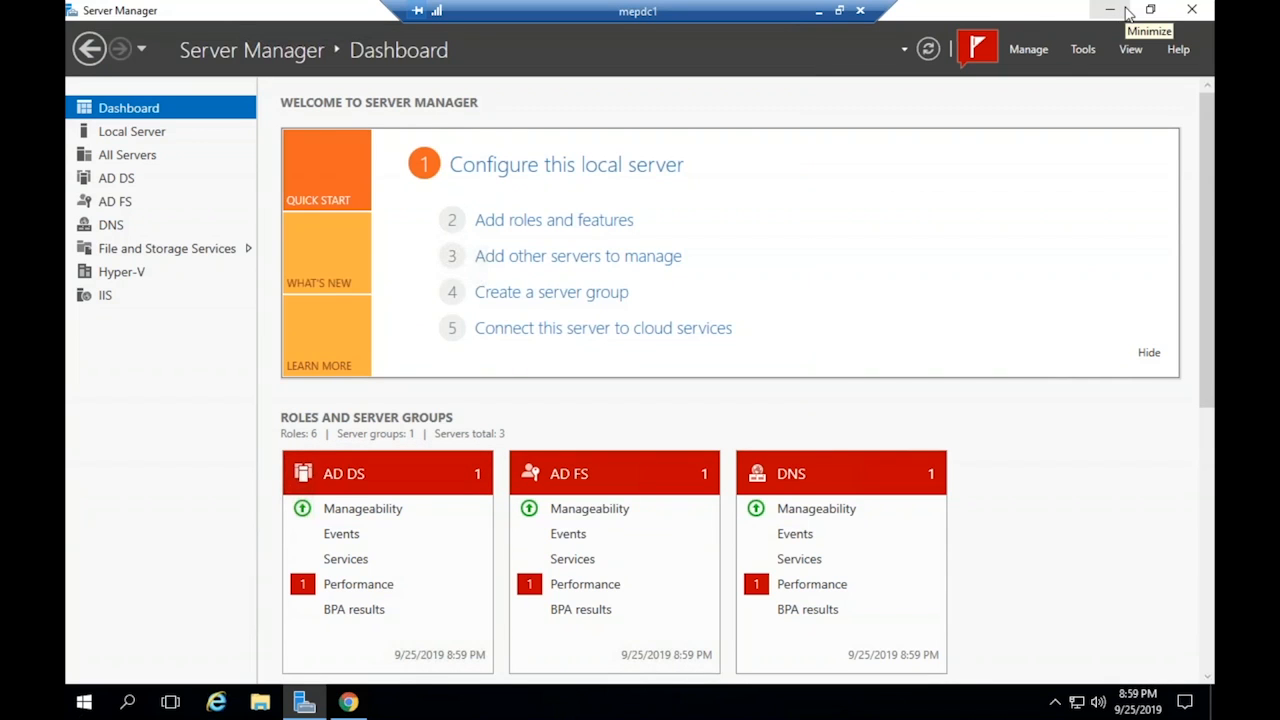
left_click(1127, 12)
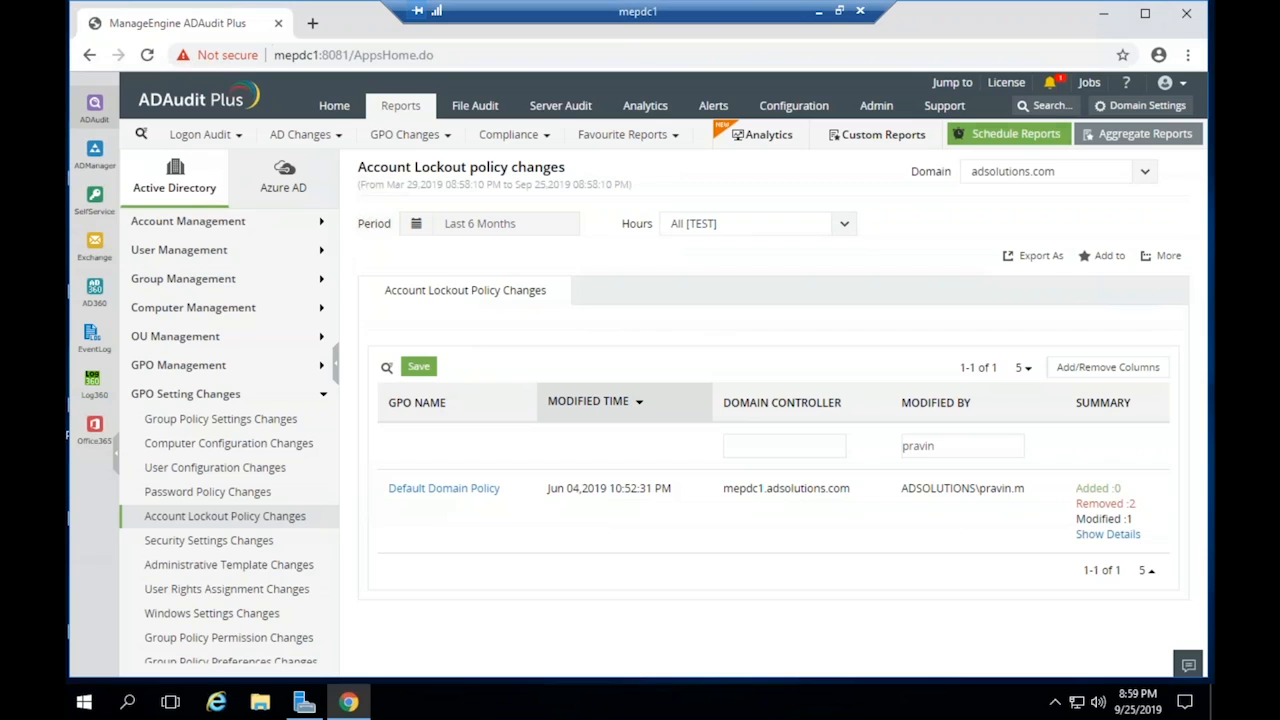
Look through the remaining reports in the GPO Setting Changes category and collapse it
scroll(210, 400, "down", 1)
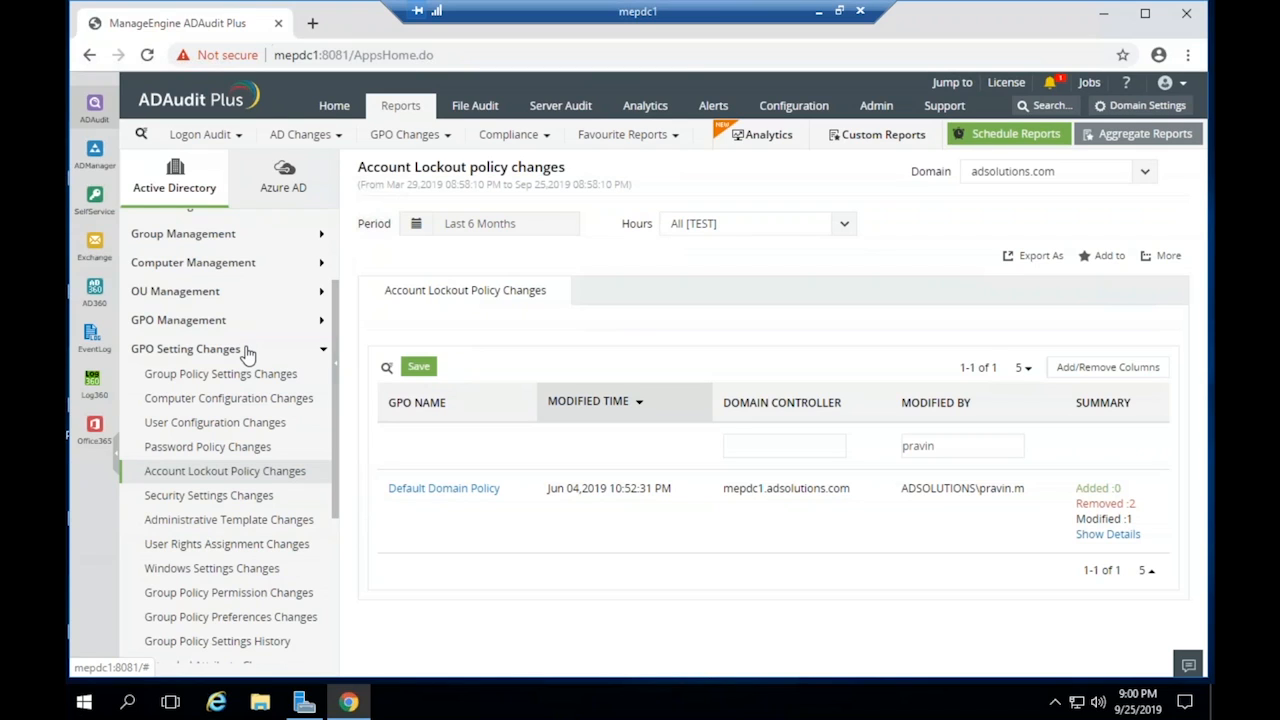
scroll(240, 380, "down", 1)
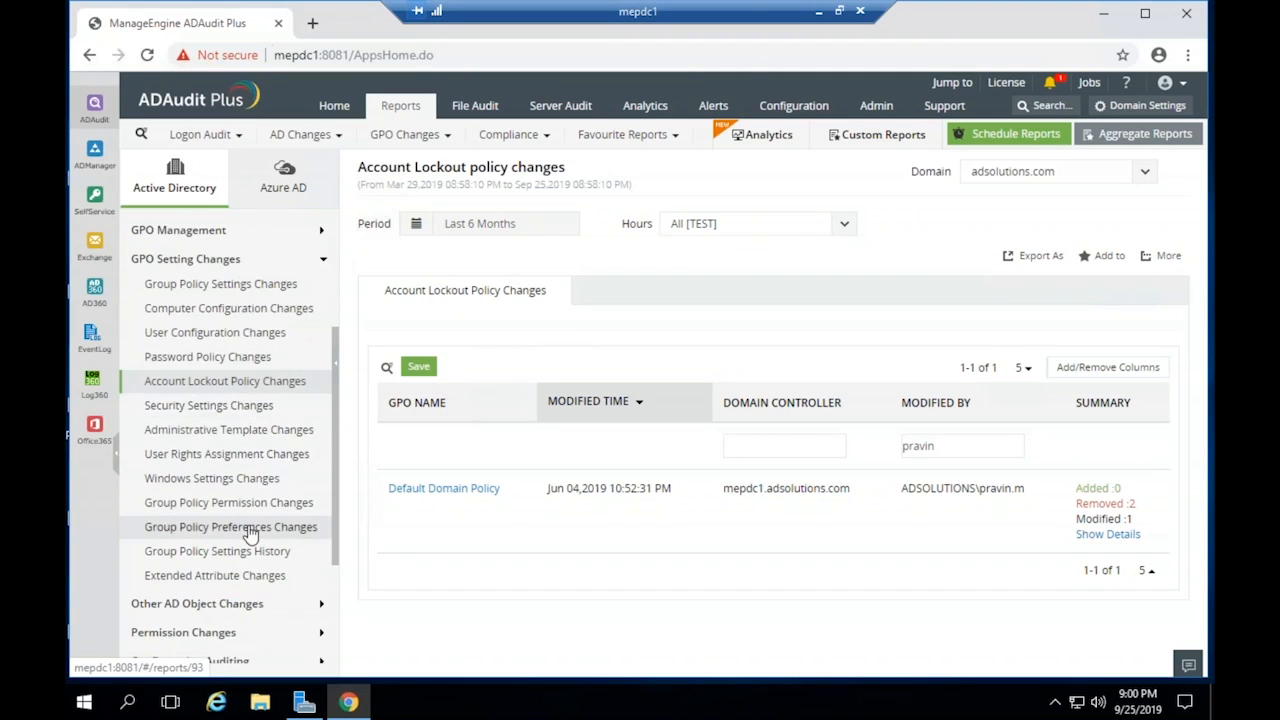
left_click(235, 304)
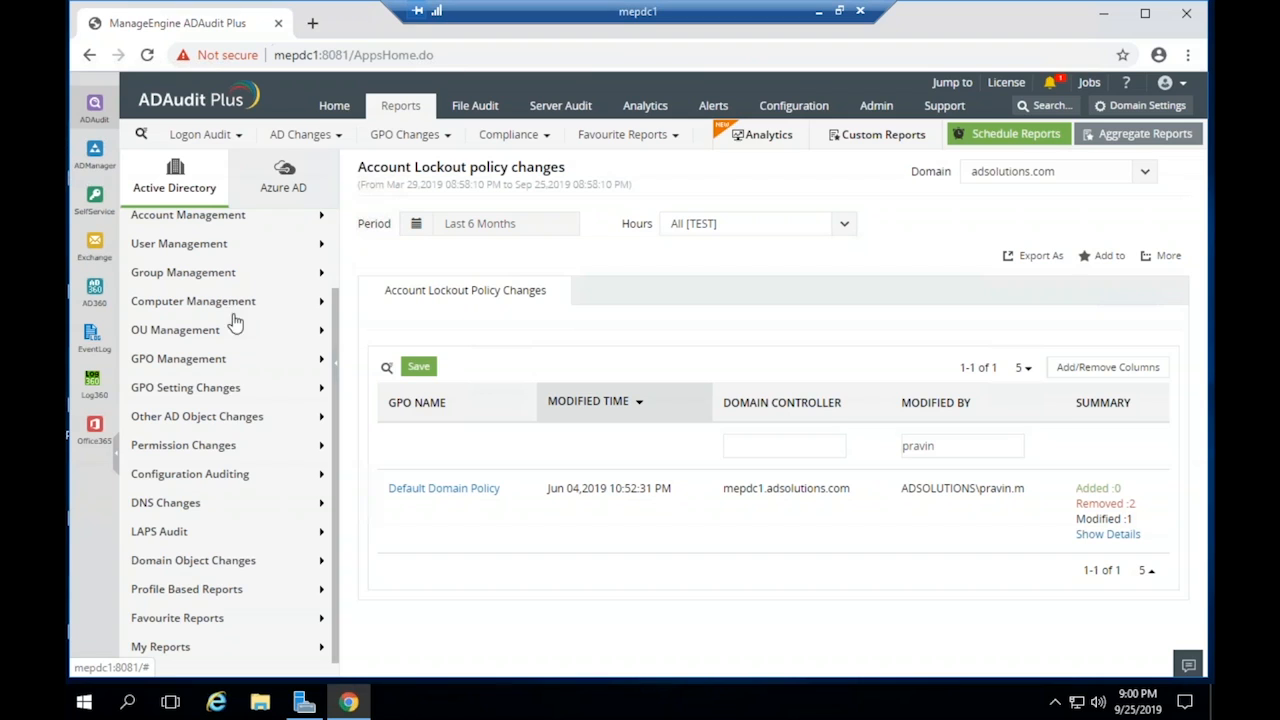
Open the OU Permission Changes report from the Permission Changes category and examine its messages, modified attributes, old and new values, and remarks
left_click(224, 451)
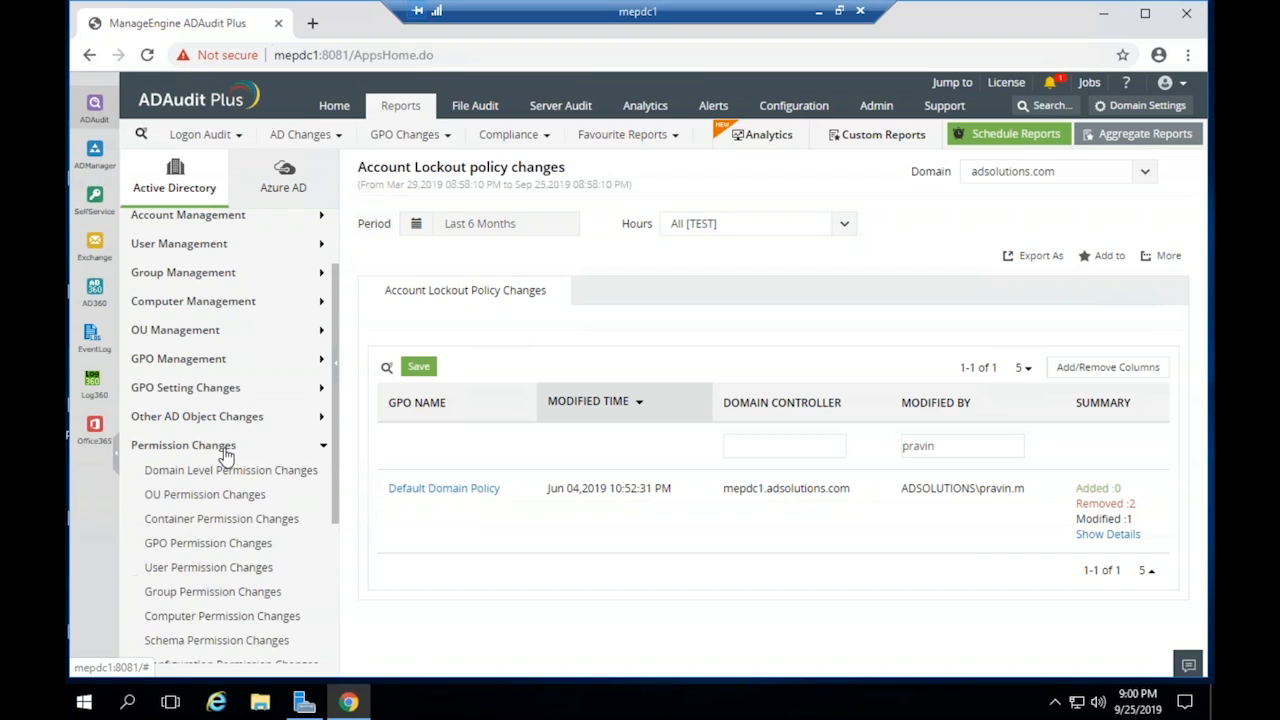
scroll(225, 455, "down", 1)
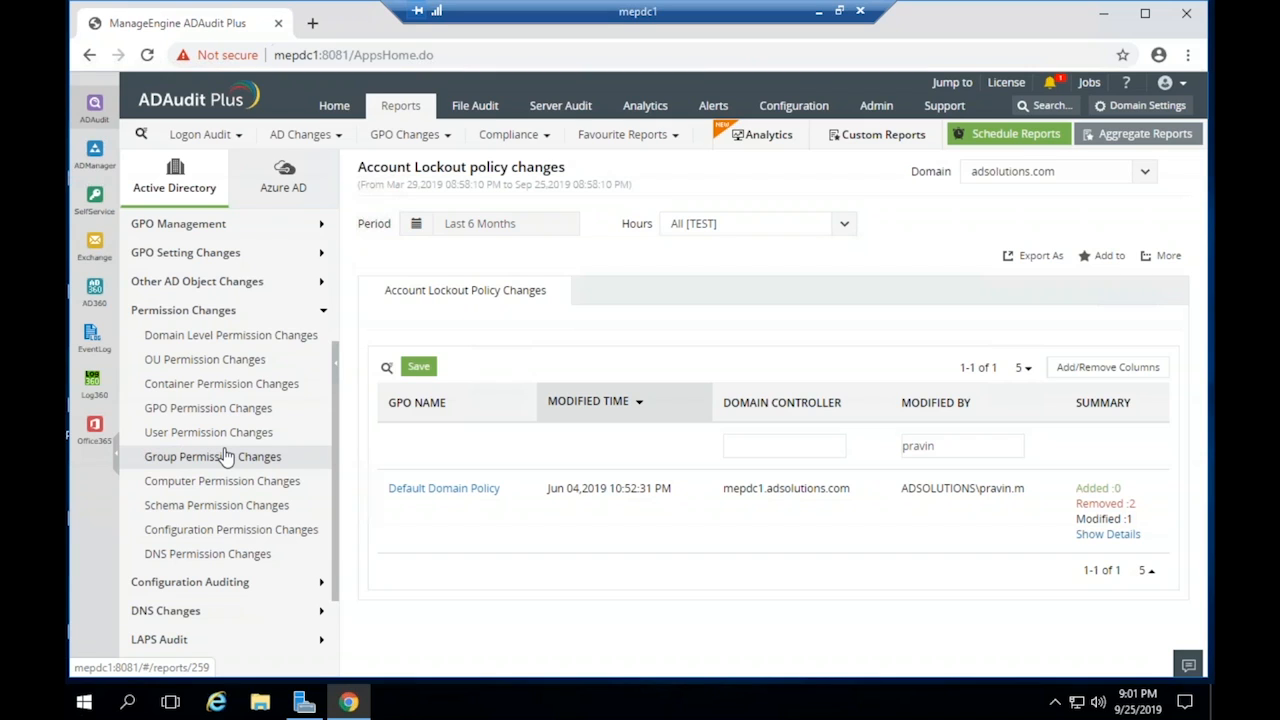
left_click(255, 359)
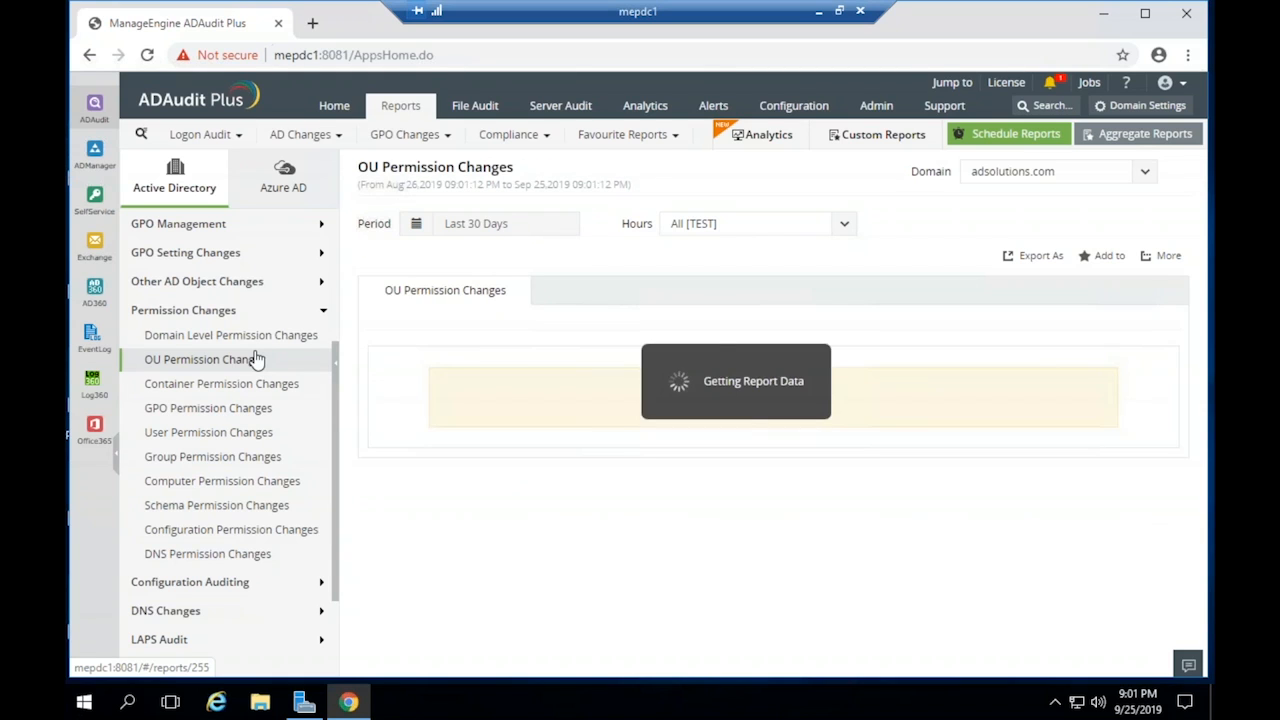
scroll(644, 472, "down", 3)
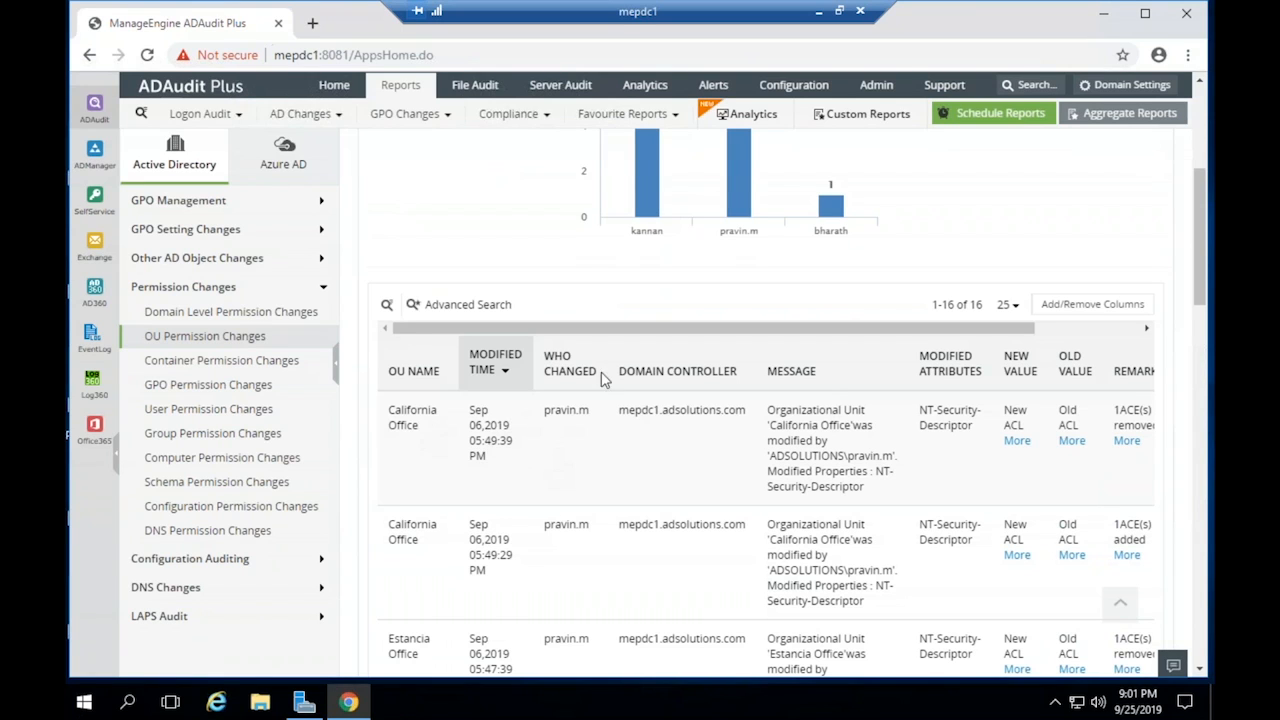
left_click_drag(993, 331, 1083, 331)
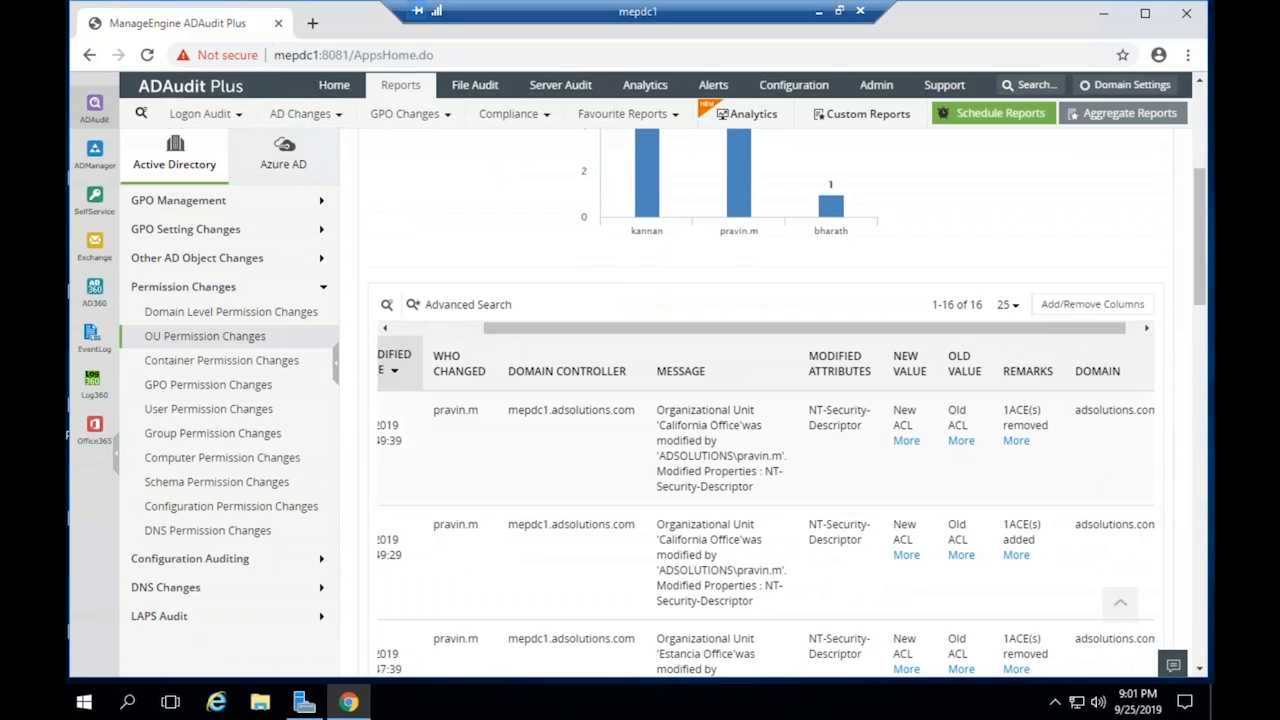
Examine the permission change details for the latest California Office OU entry, including its new ACL's SACL, DACL and owner, then close them
left_click(1016, 442)
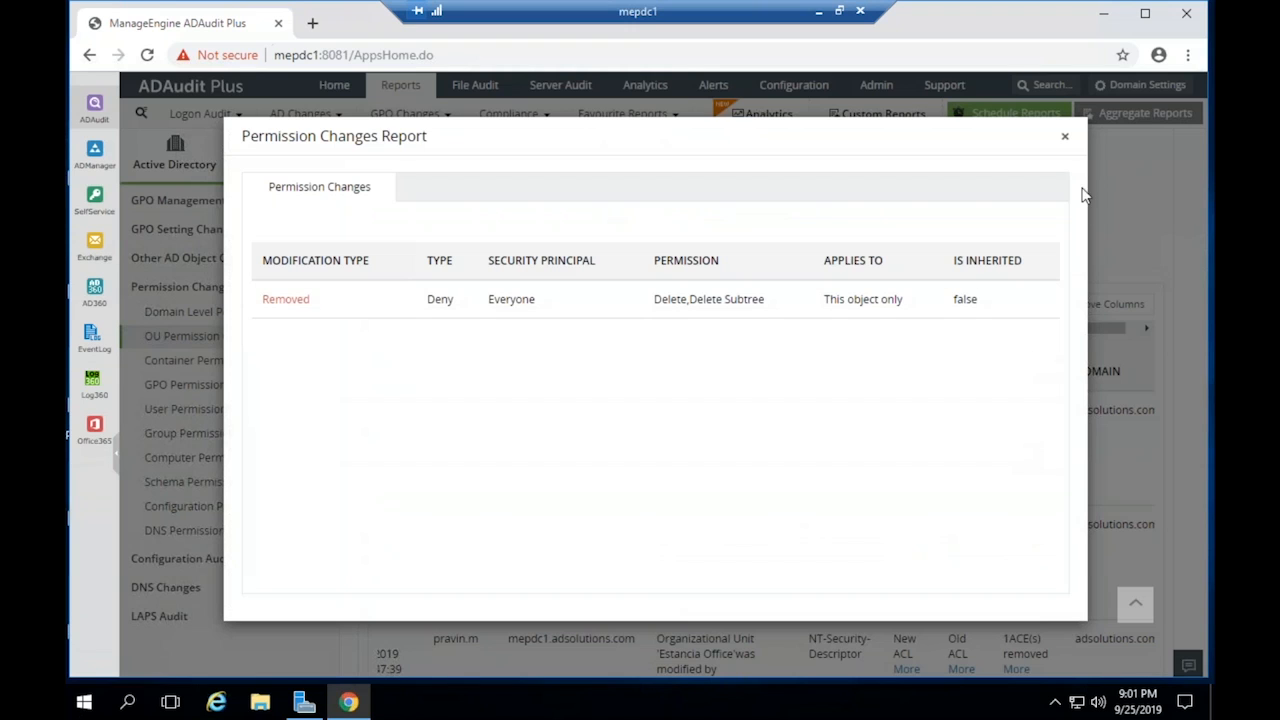
left_click(1064, 136)
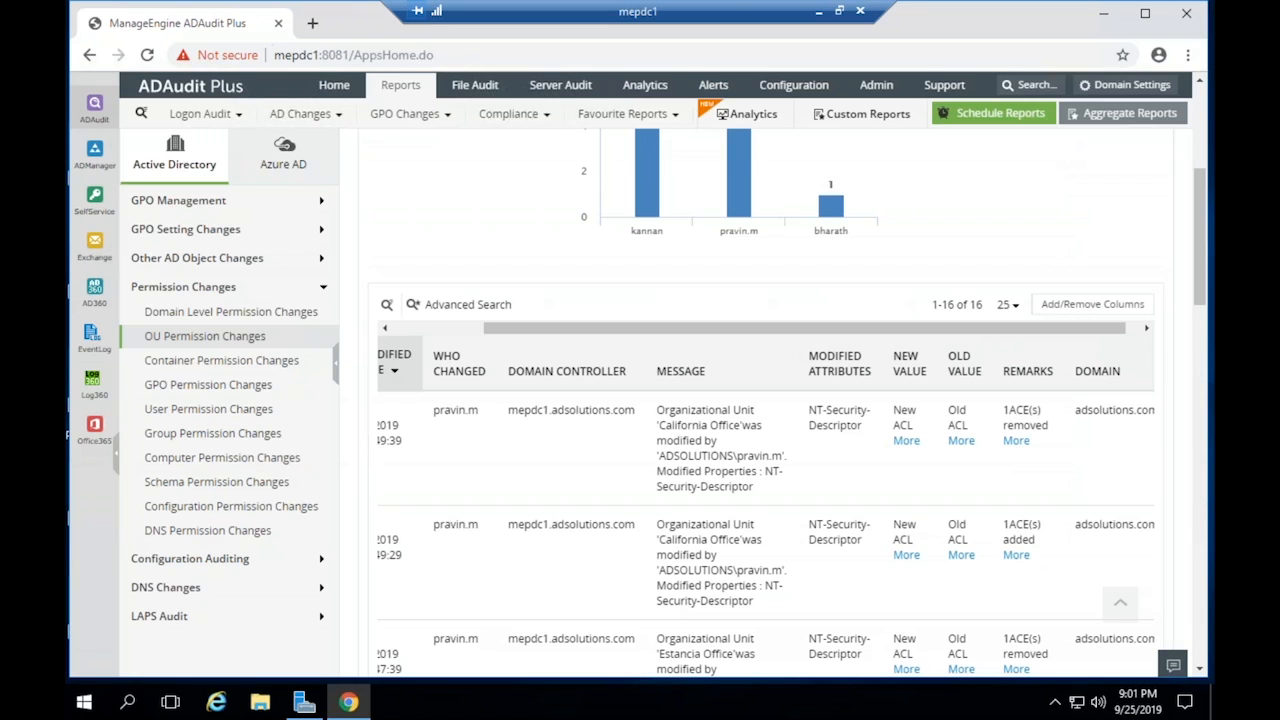
left_click(898, 444)
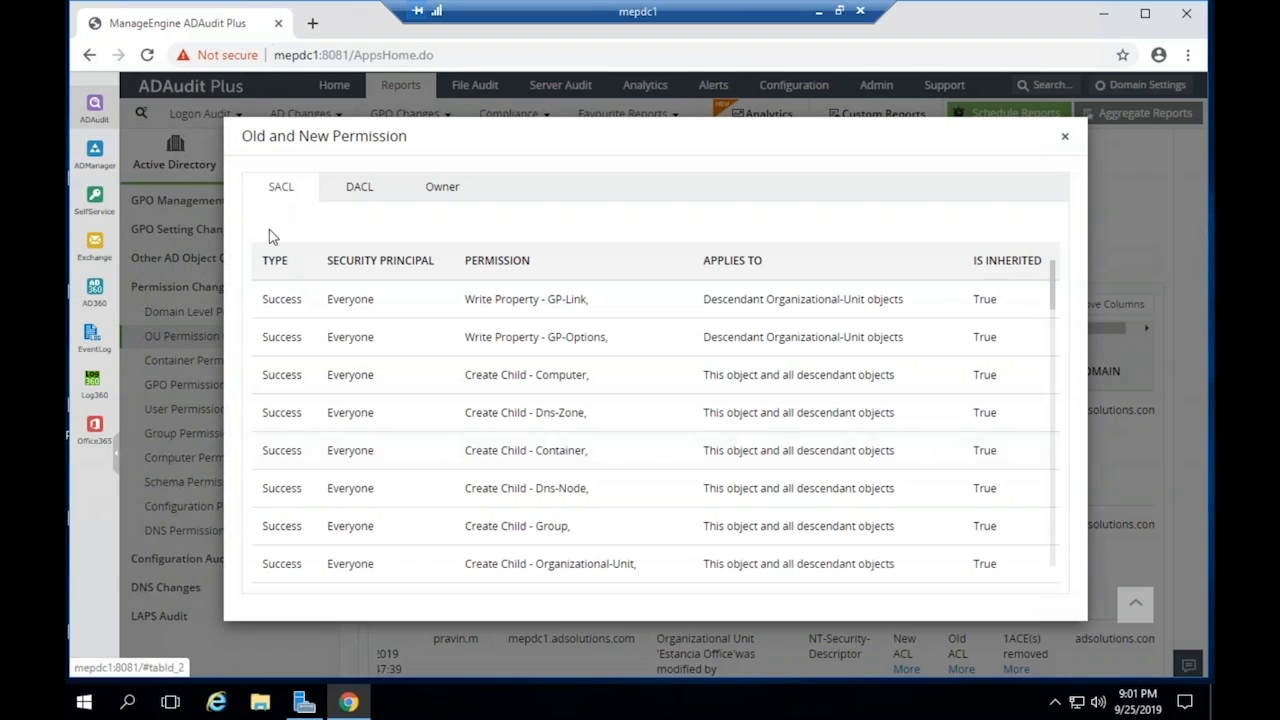
left_click(376, 198)
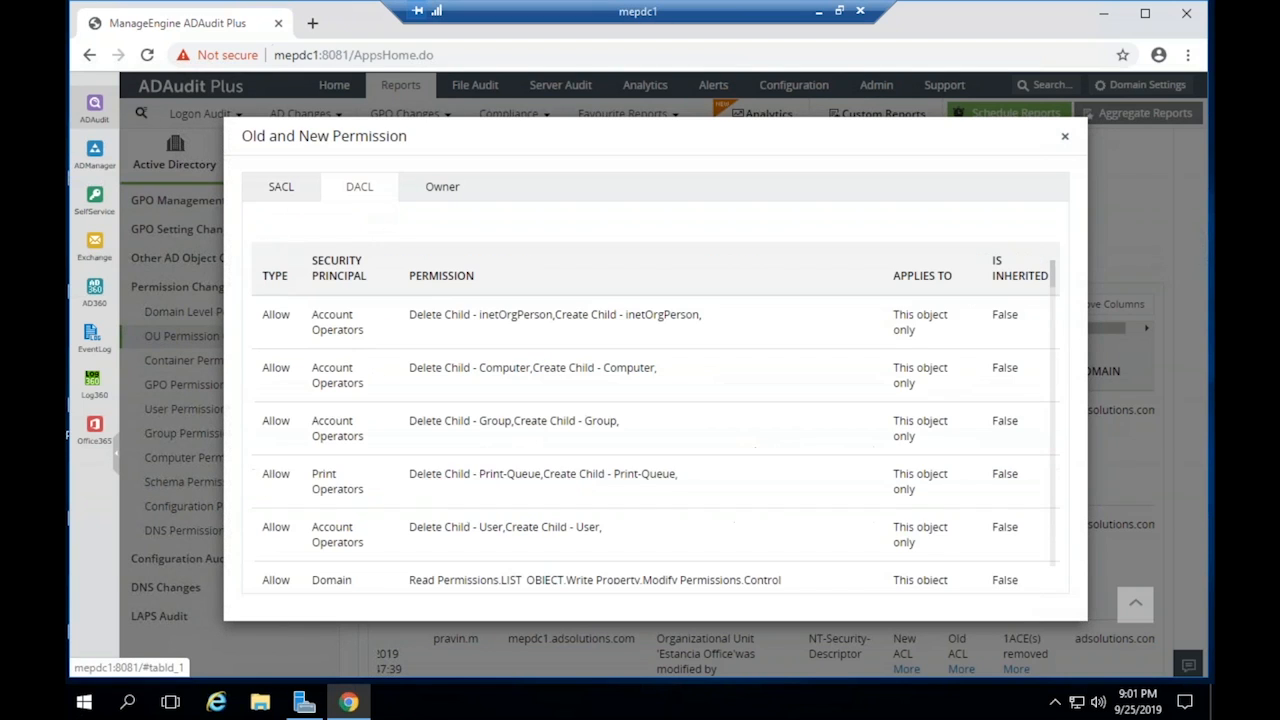
left_click(448, 190)
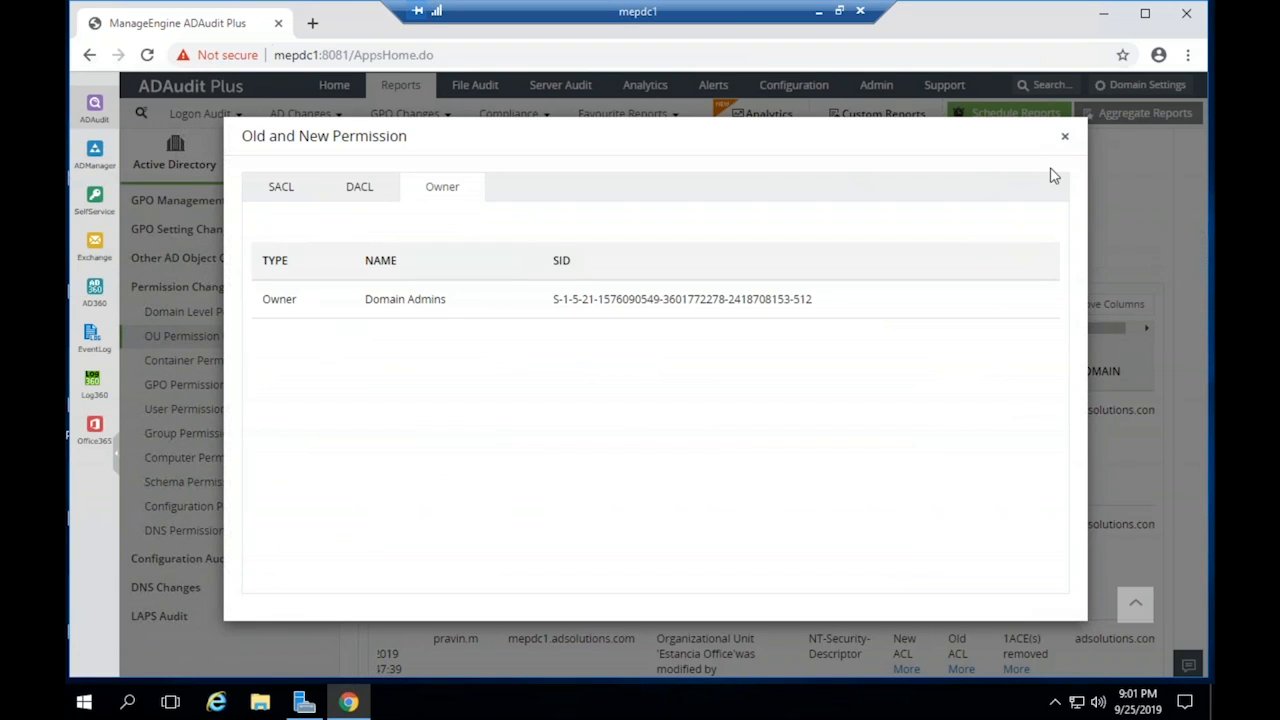
left_click(1065, 136)
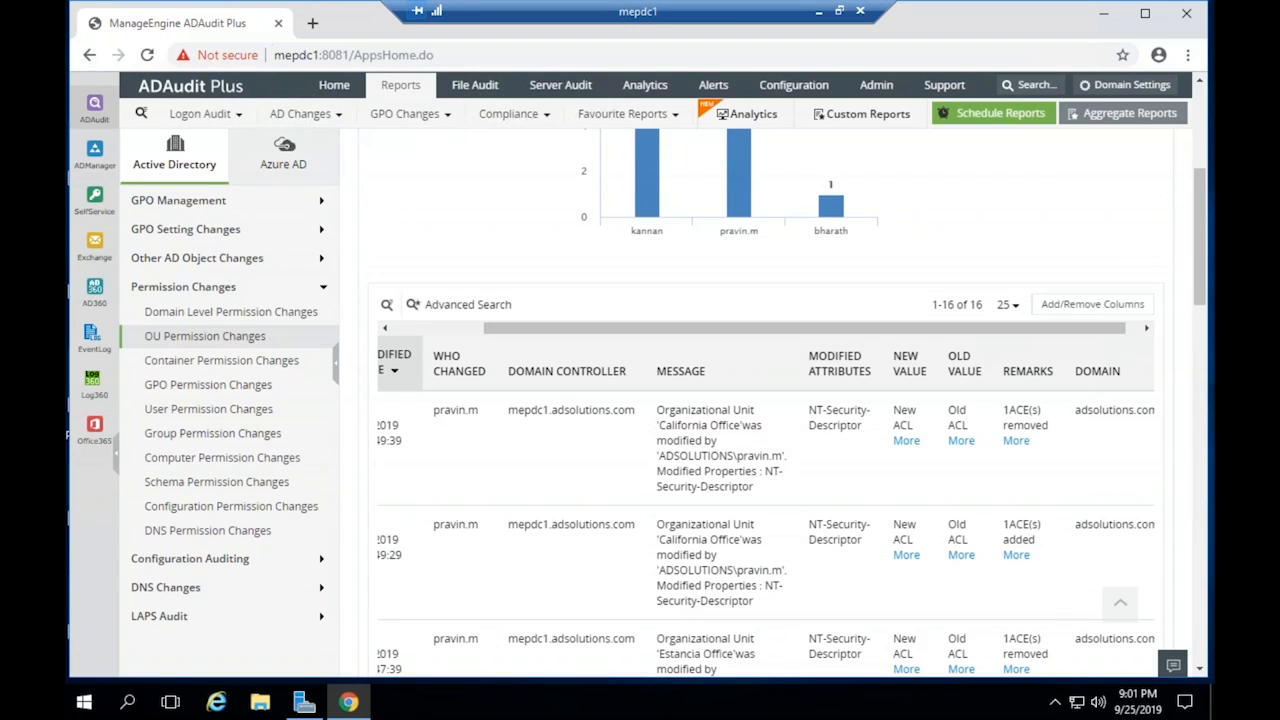
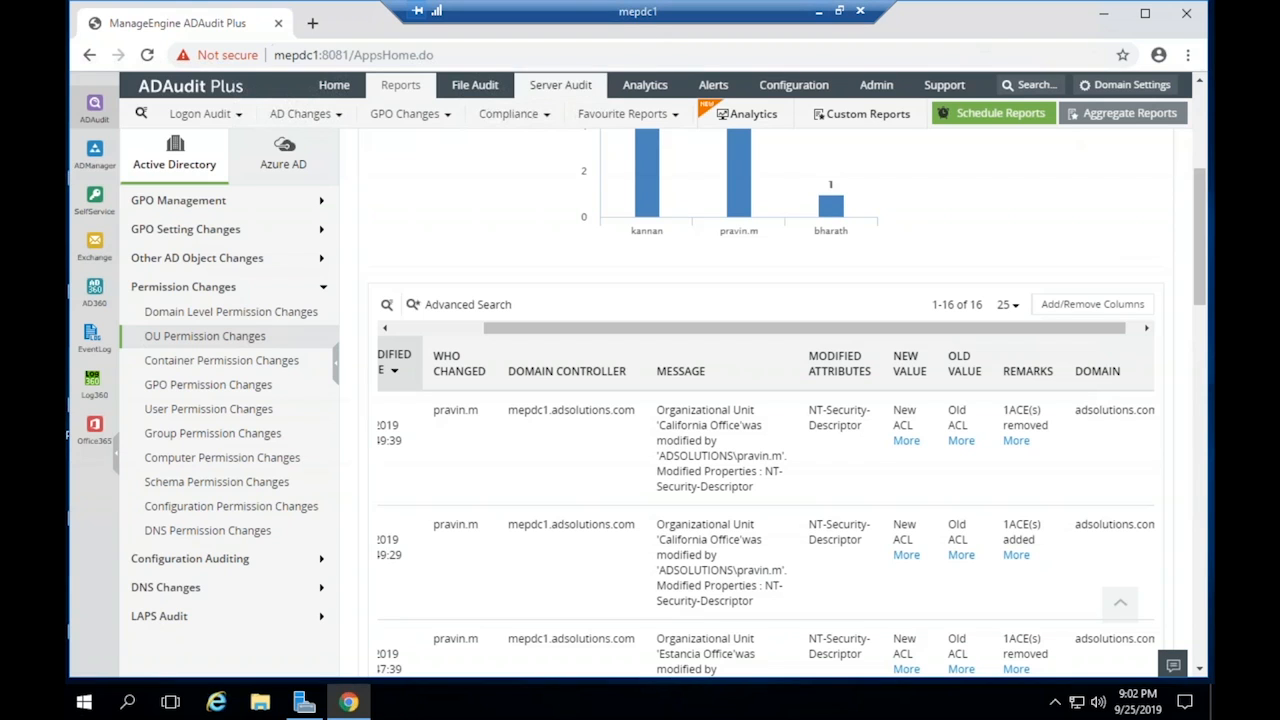
Look through the available reports in the User Management category and collapse it
scroll(230, 500, "up", 3)
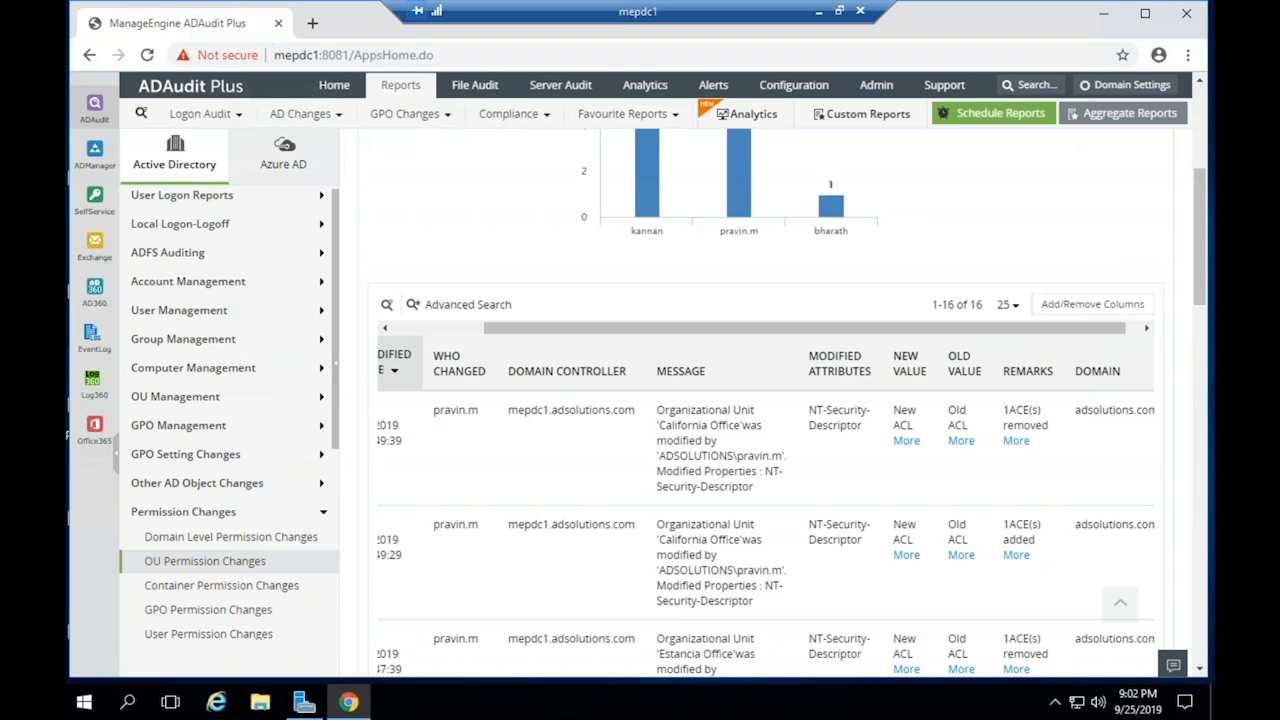
left_click(238, 312)
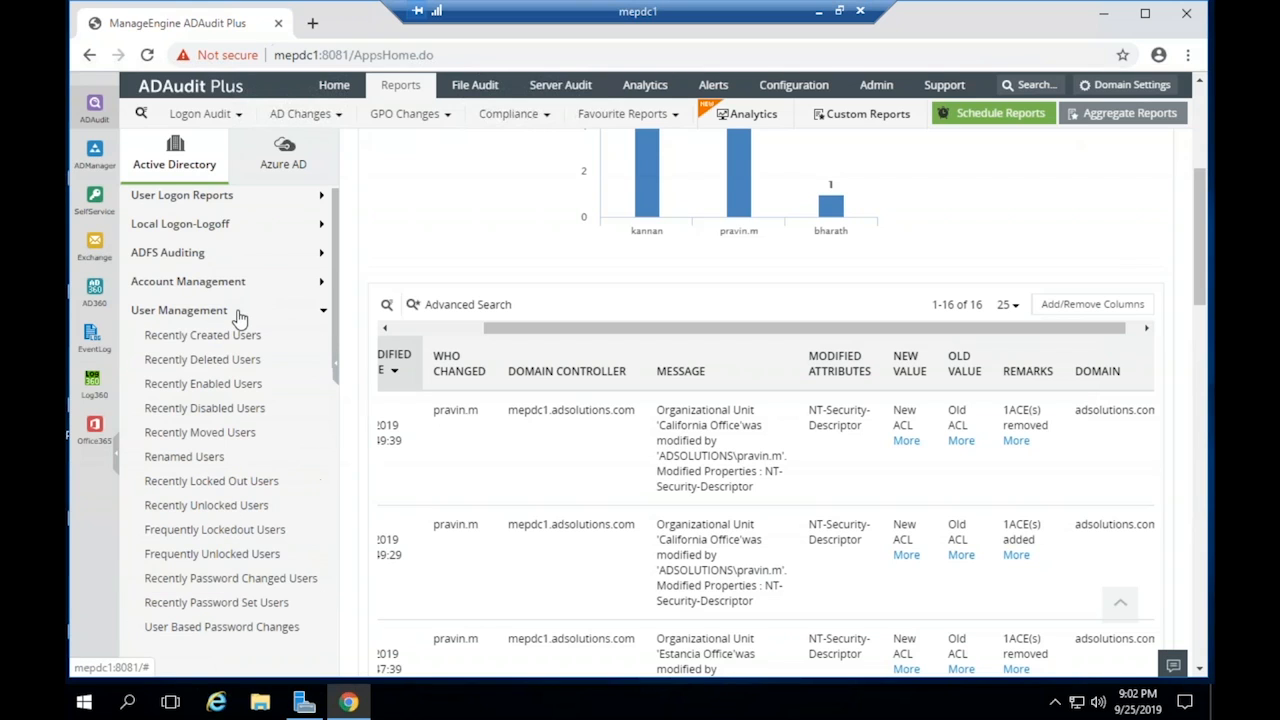
scroll(215, 340, "down", 3)
scroll(218, 345, "down", 1)
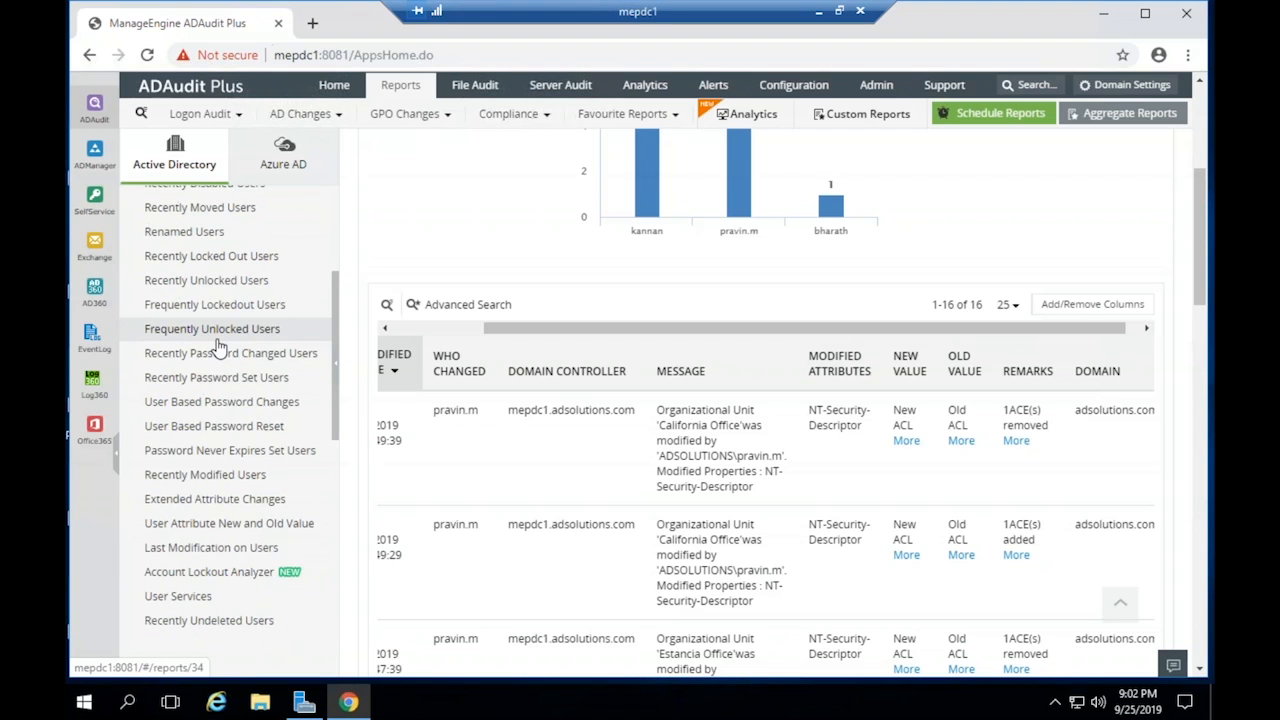
scroll(220, 345, "down", 1)
scroll(220, 345, "down", 4)
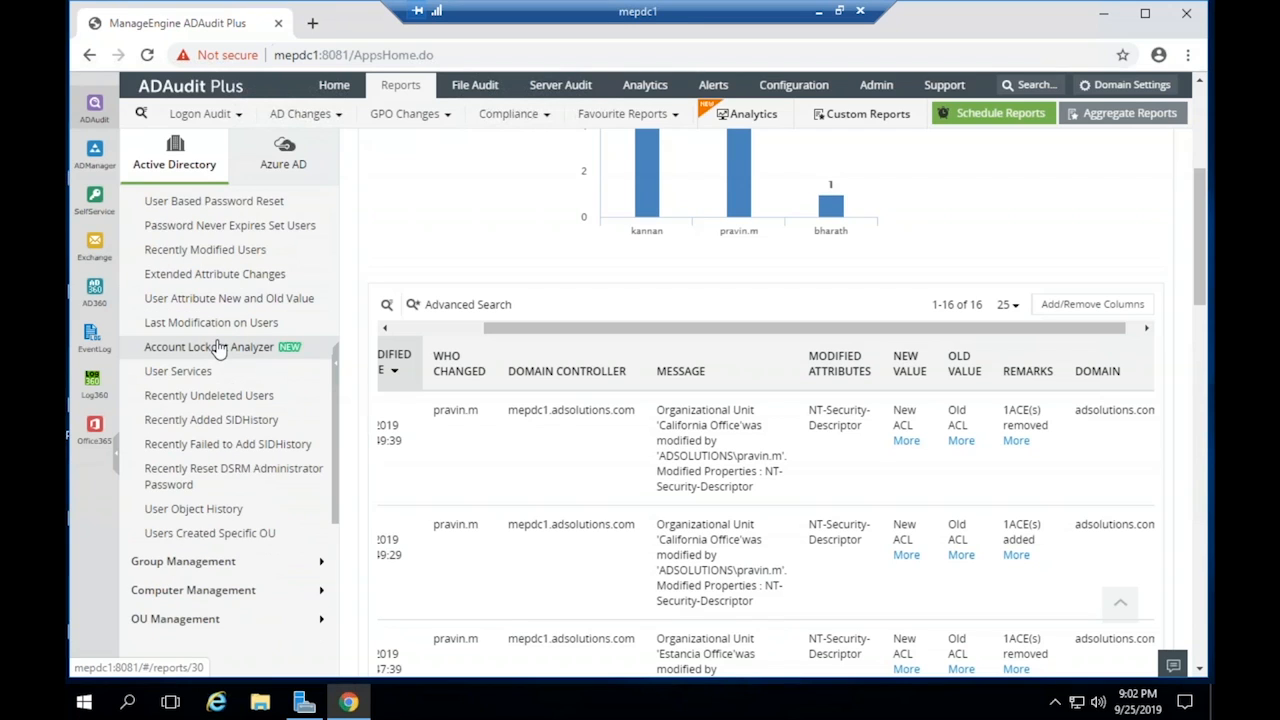
scroll(218, 345, "up", 4)
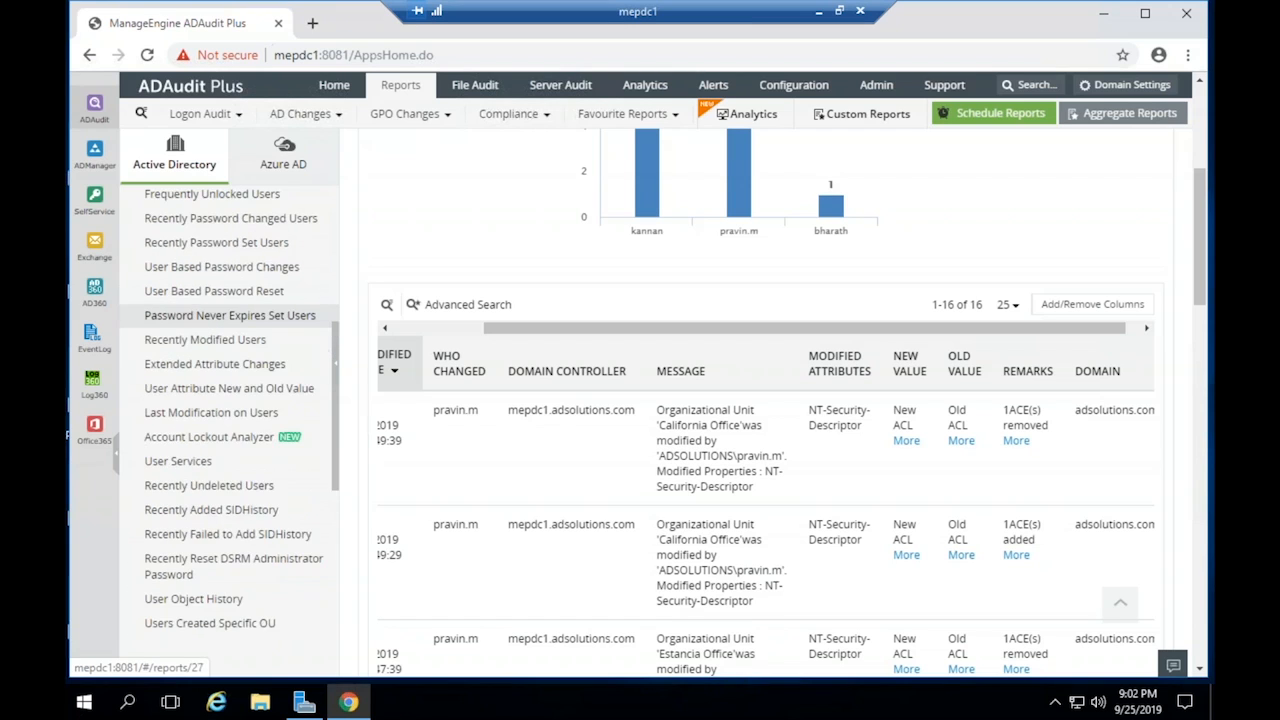
scroll(220, 332, "up", 6)
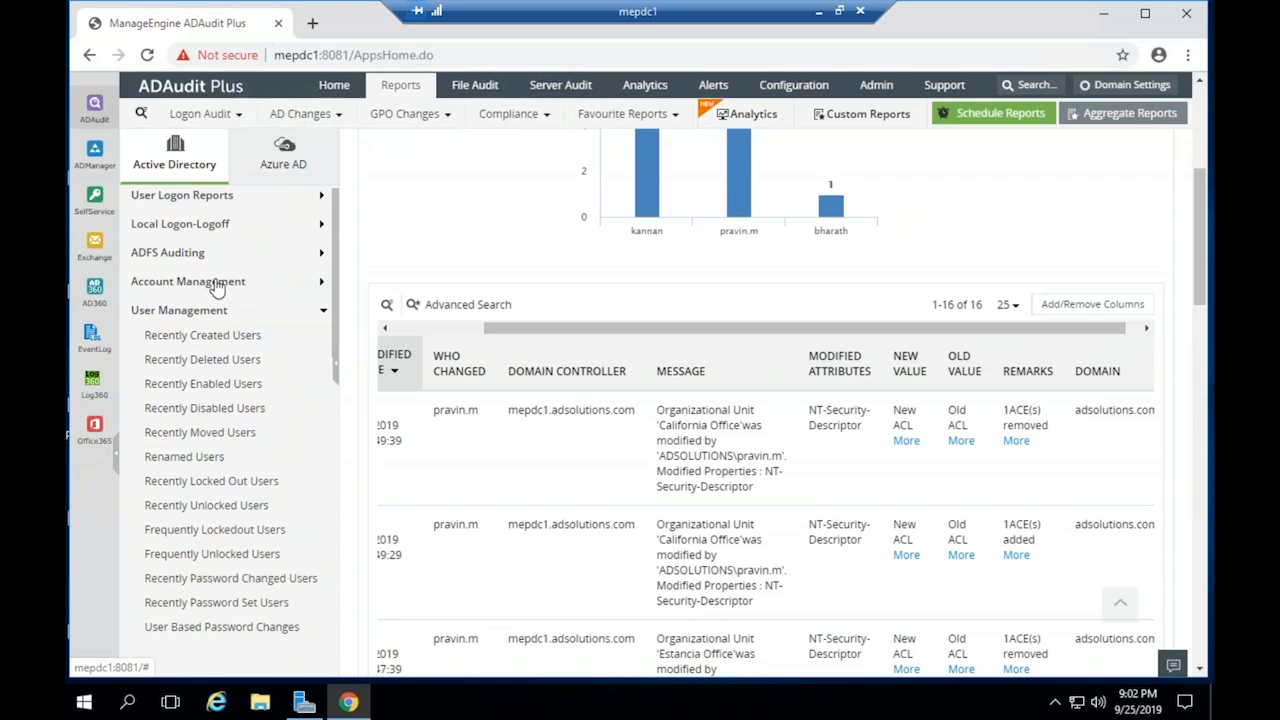
left_click(218, 310)
Open the Administrative User Actions report from the Account Management category and examine its chart, callers, modification times and remarks
left_click(226, 283)
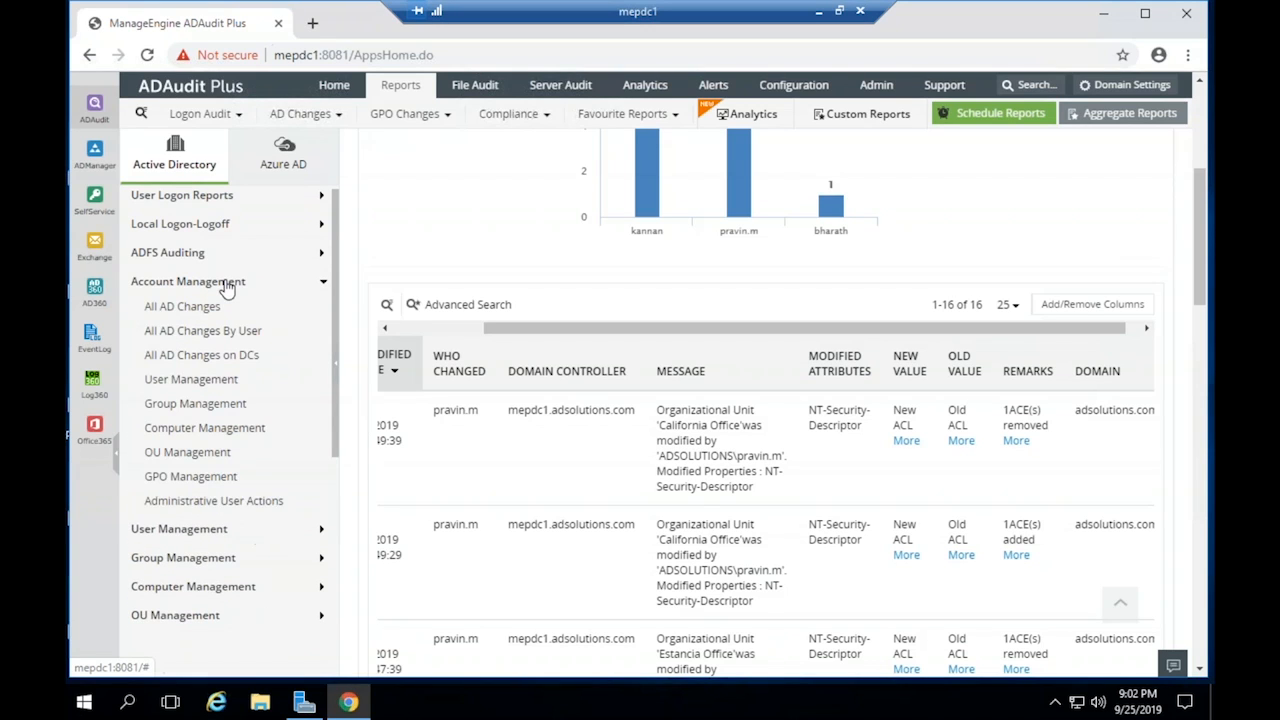
left_click(232, 500)
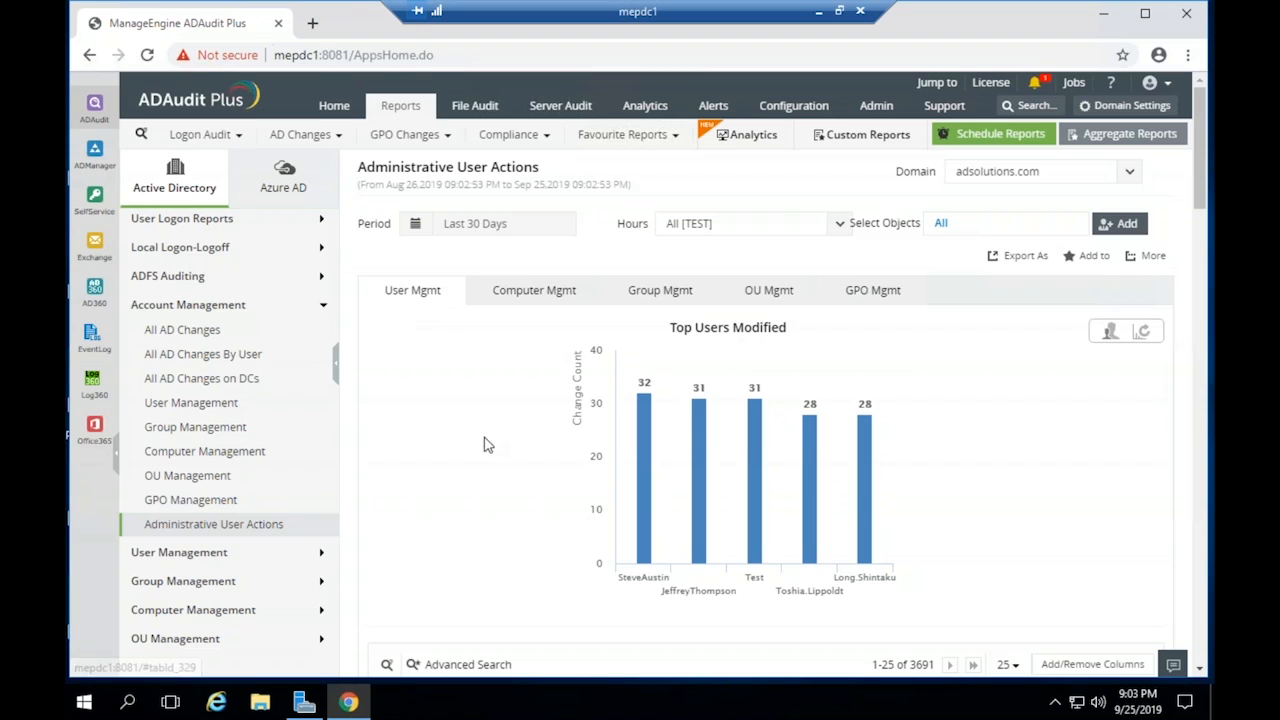
scroll(484, 444, "down", 3)
scroll(1120, 600, "down", 2)
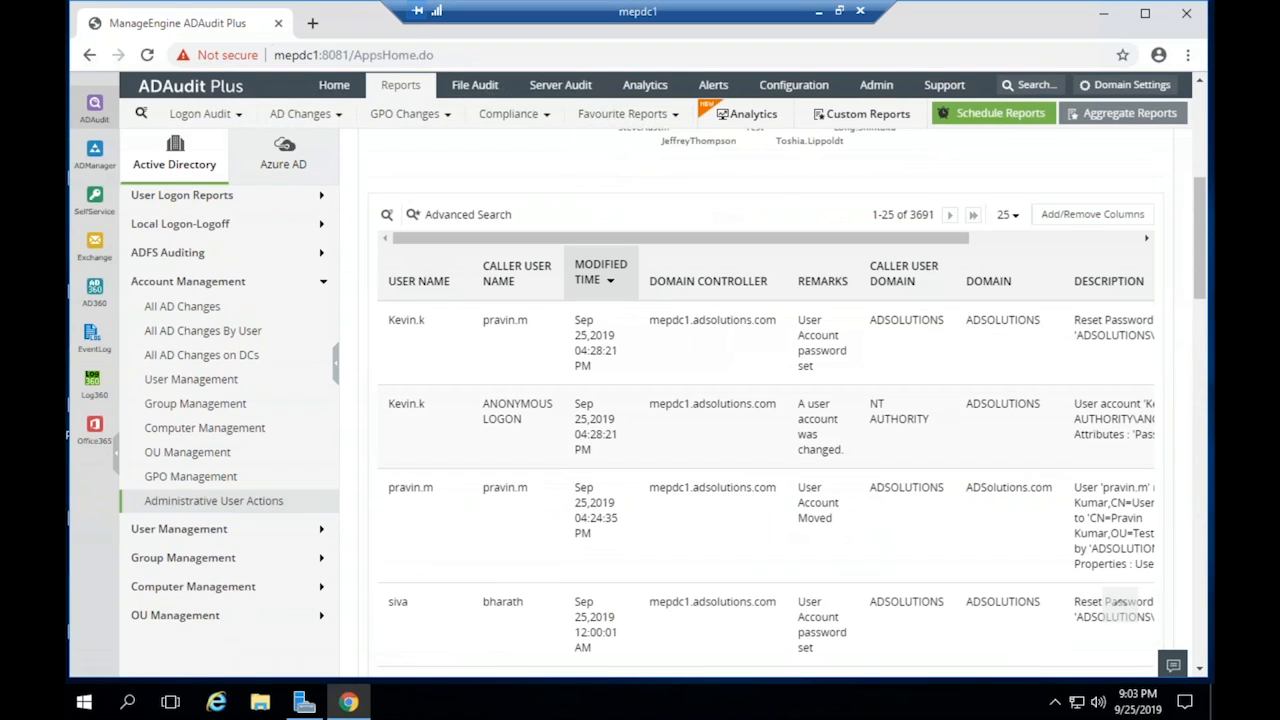
scroll(1118, 602, "up", 4)
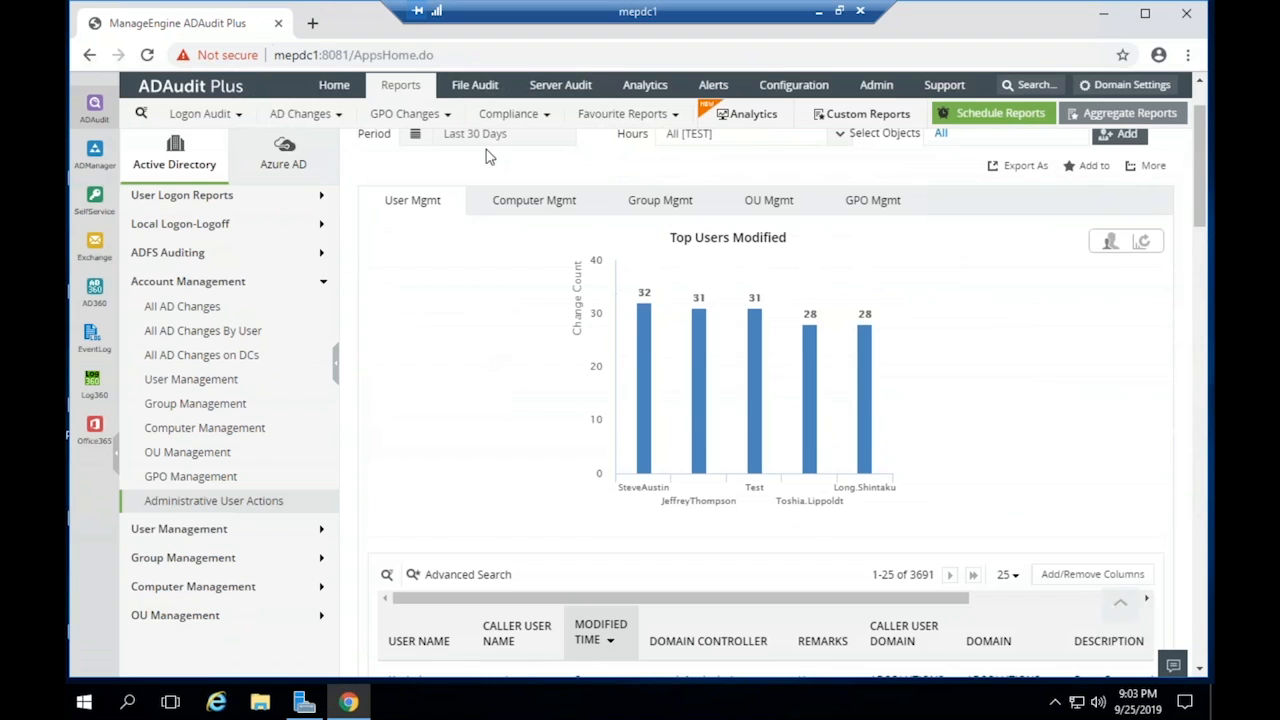
scroll(600, 465, "down", 4)
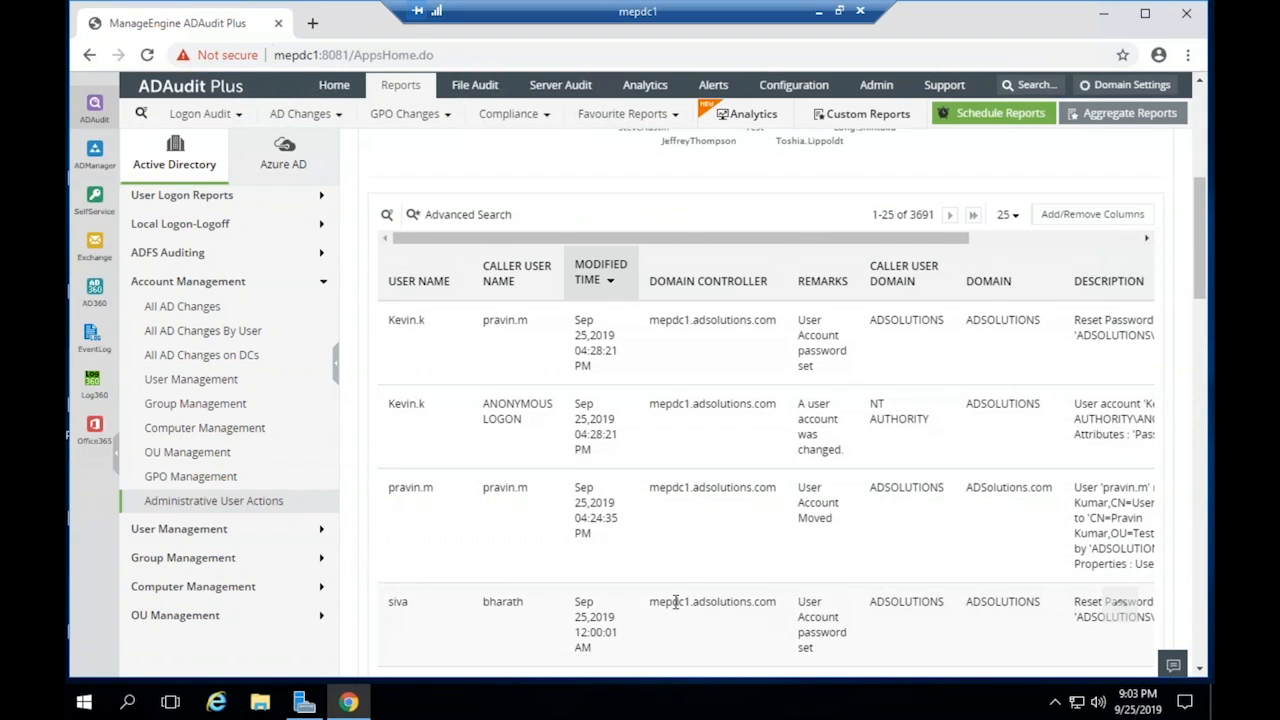
scroll(675, 600, "down", 1)
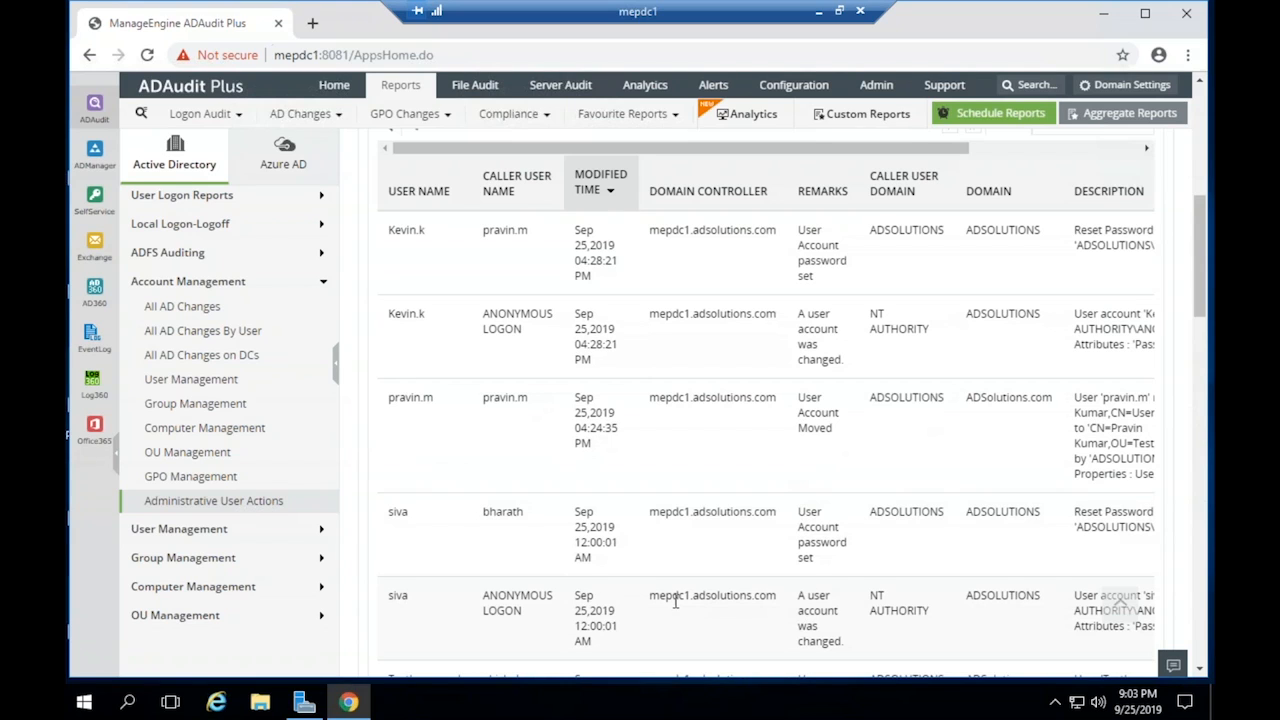
scroll(675, 600, "up", 10)
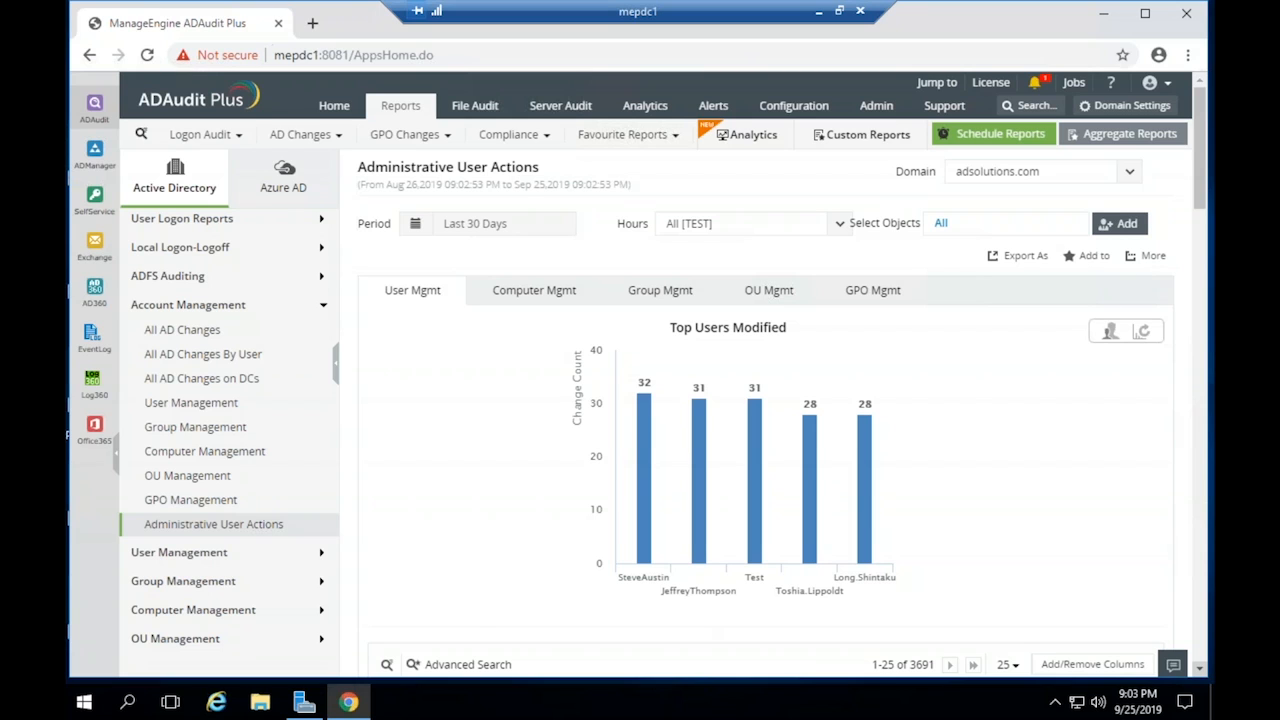
key("alt+Tab")
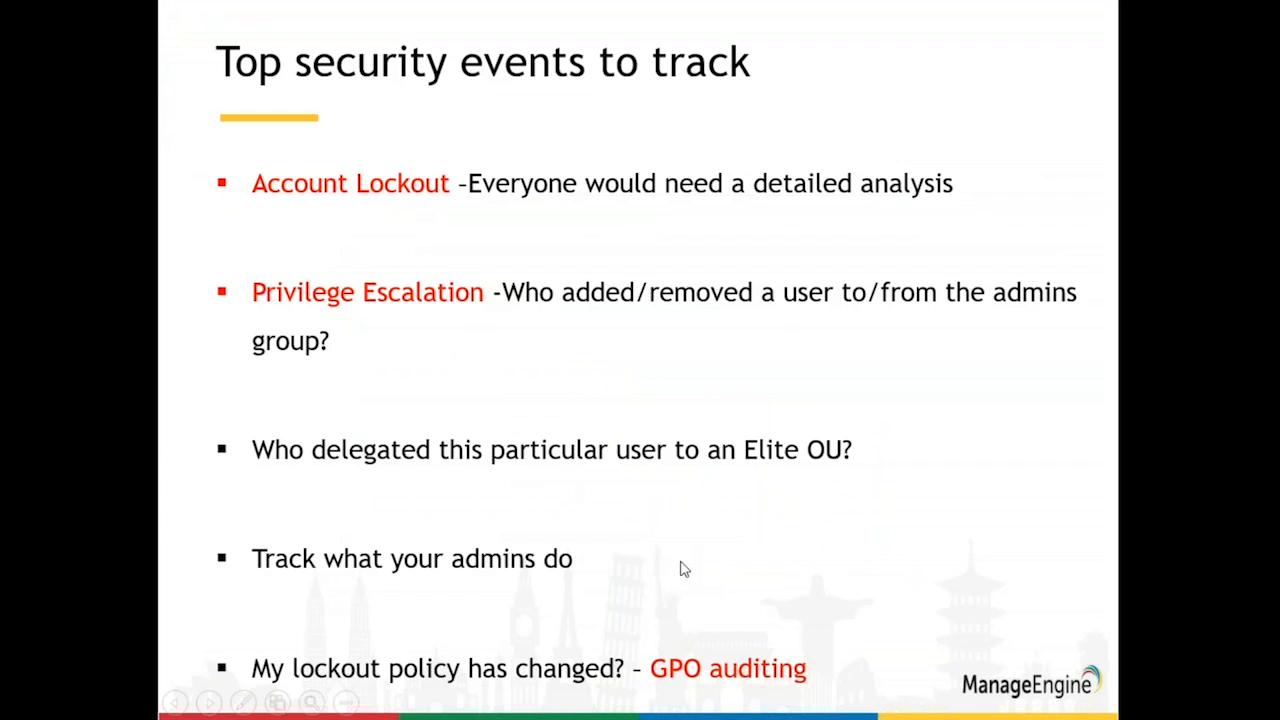
left_click(994, 480)
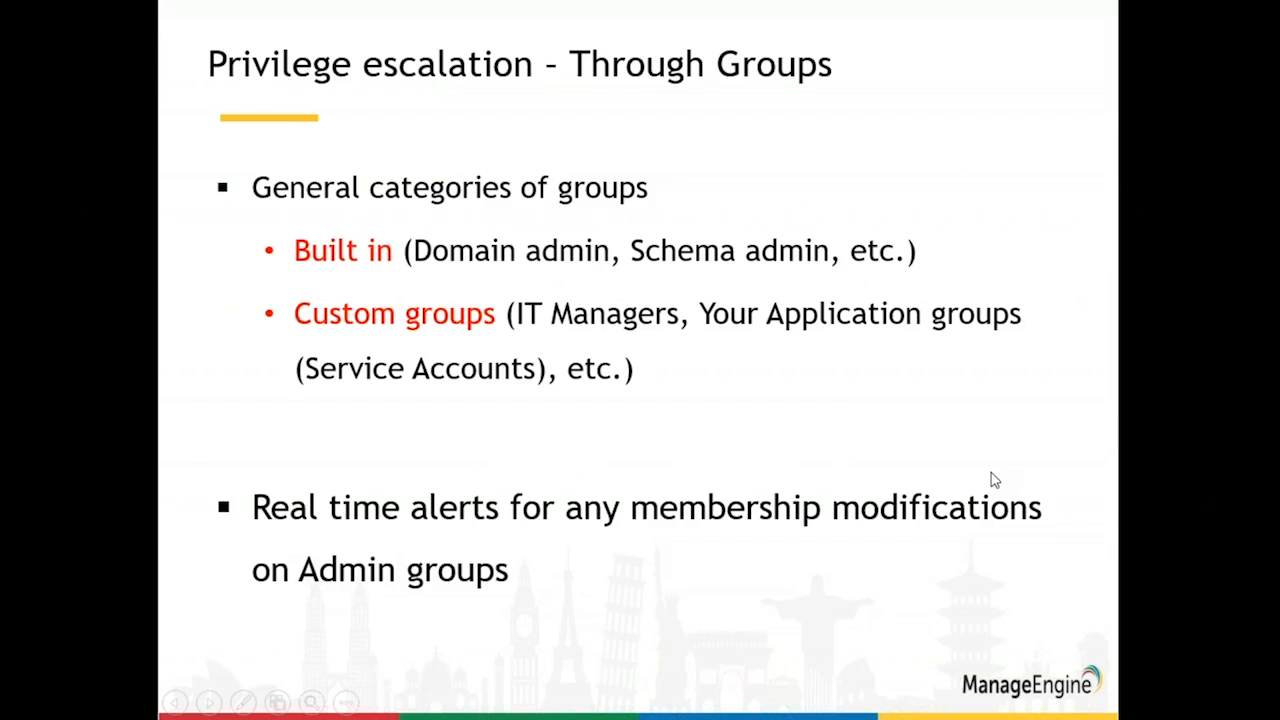
left_click(994, 480)
left_click(994, 480)
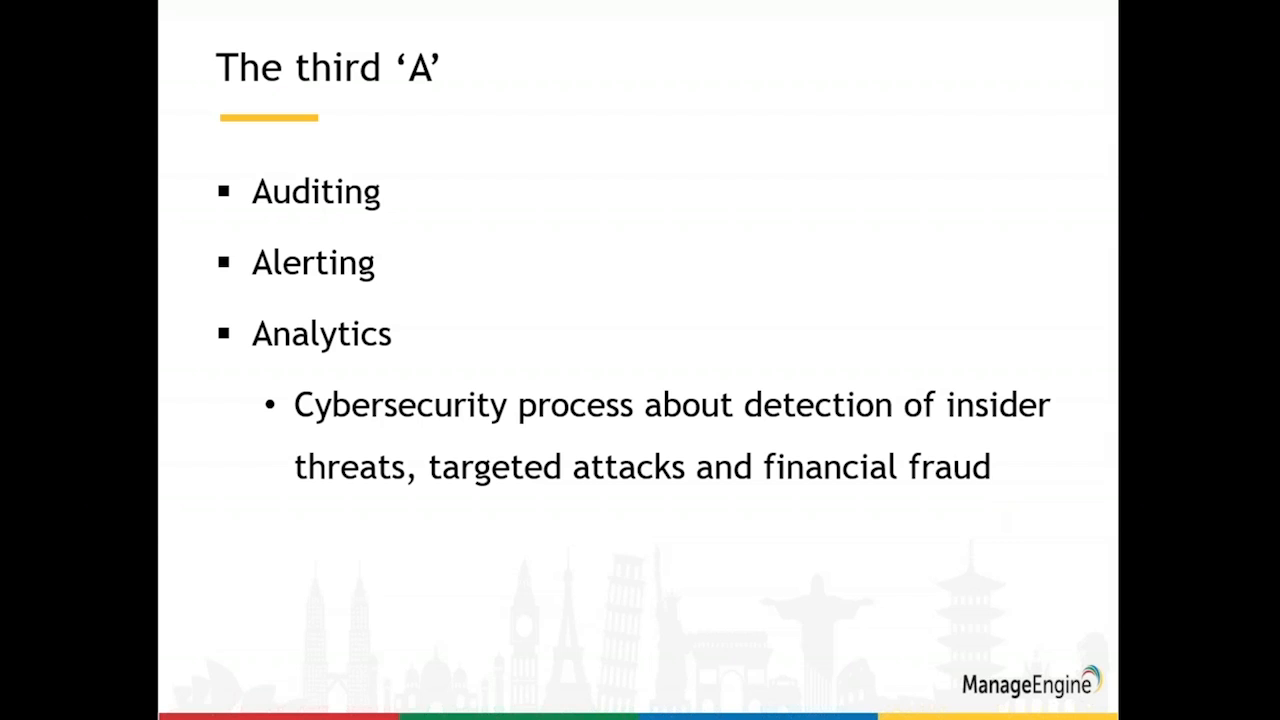
key("alt+Tab")
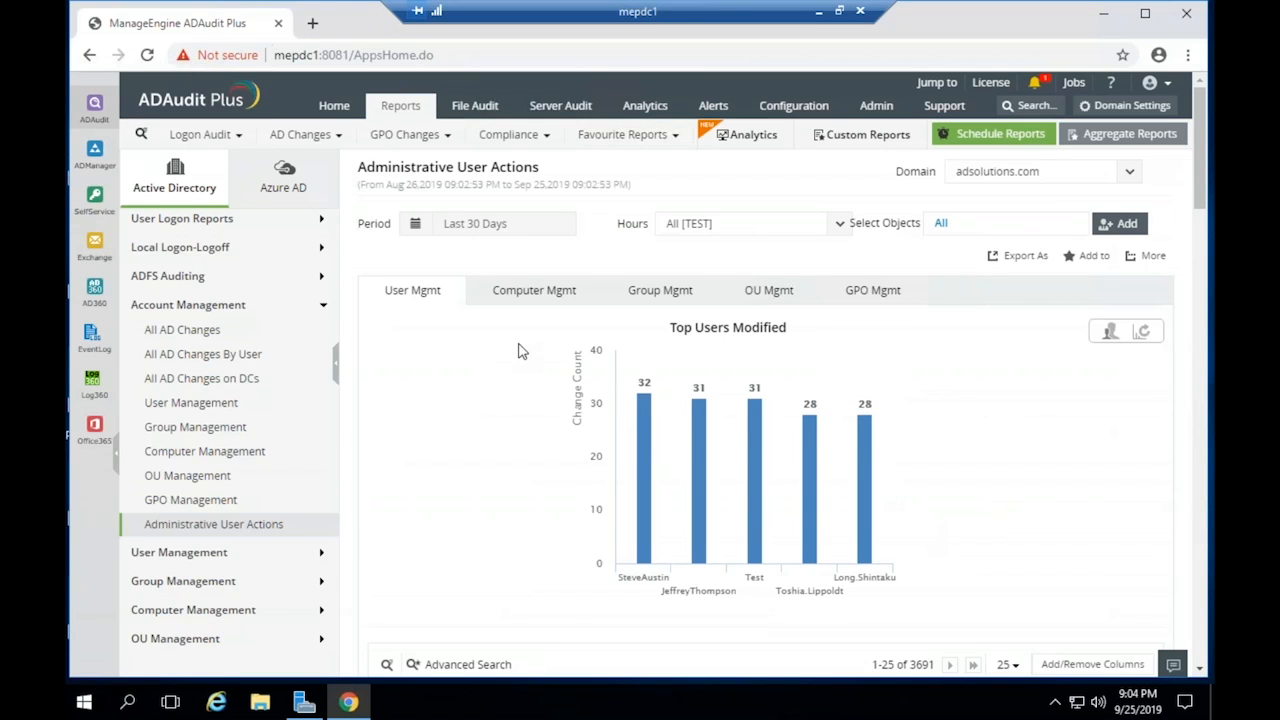
Open the Archive Events settings in the administration area and examine the categories, their sizes, retention days and reclaimable space
left_click(878, 103)
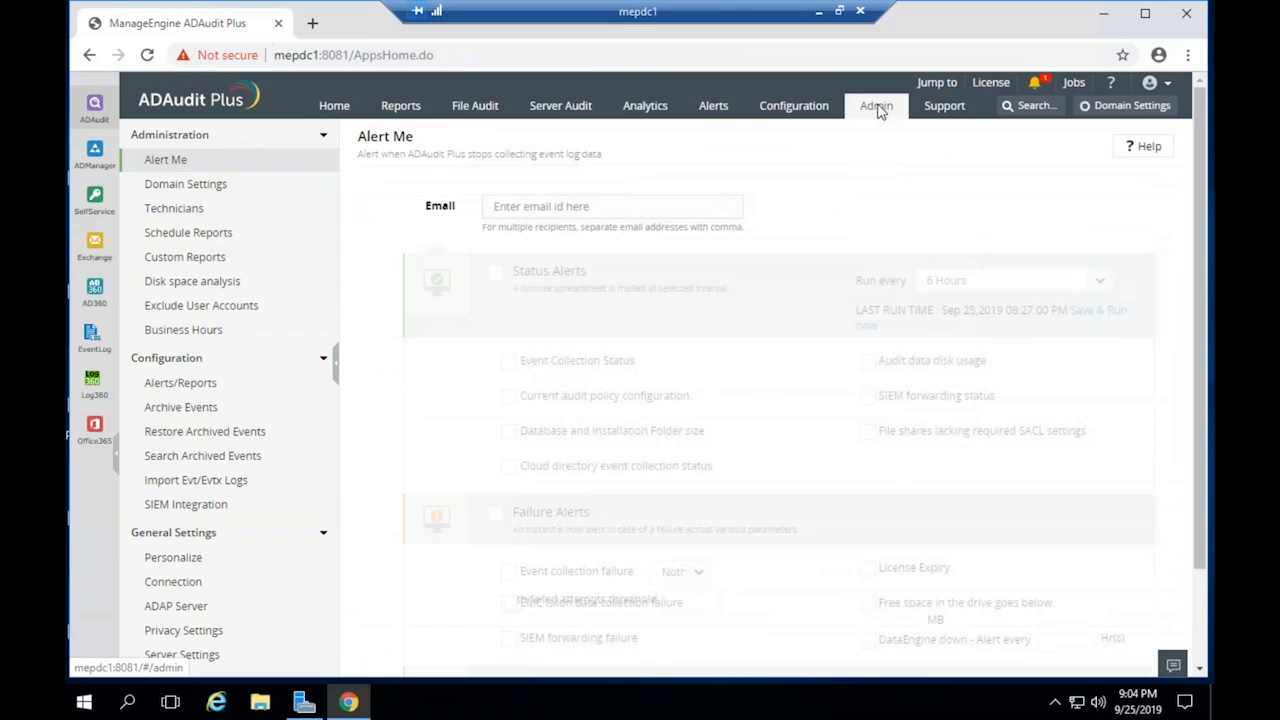
left_click(195, 412)
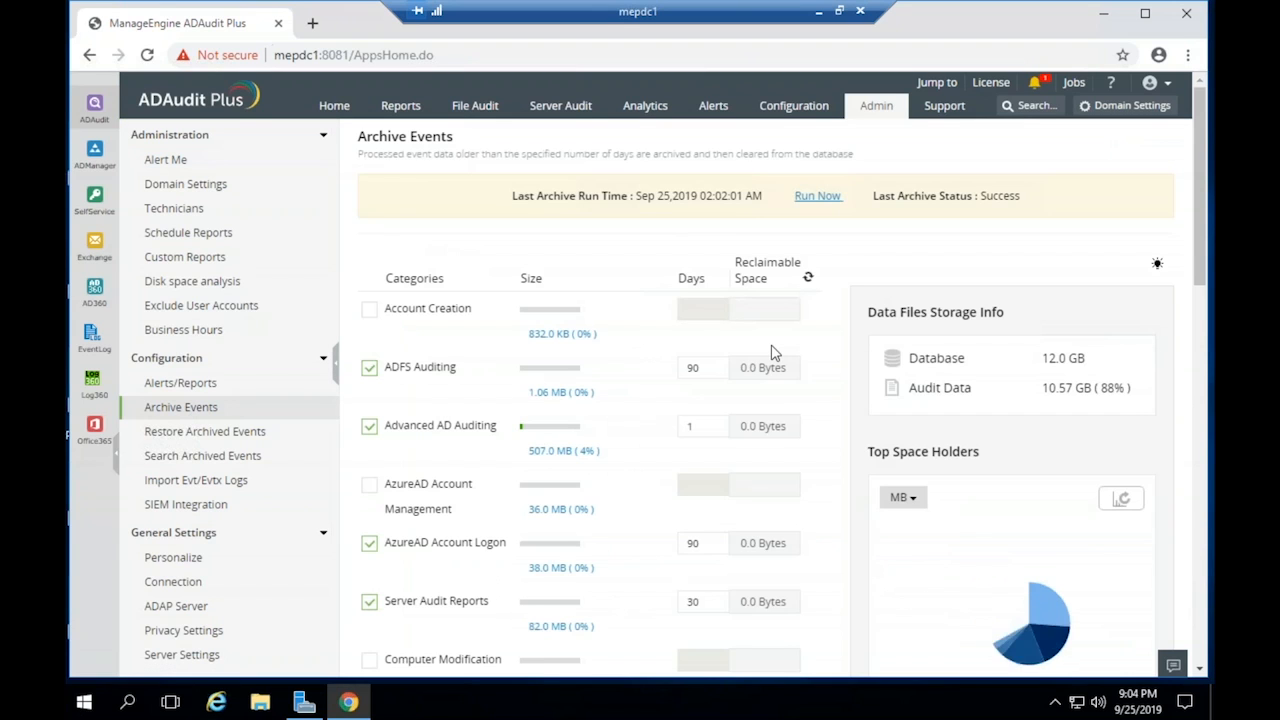
scroll(771, 352, "down", 1)
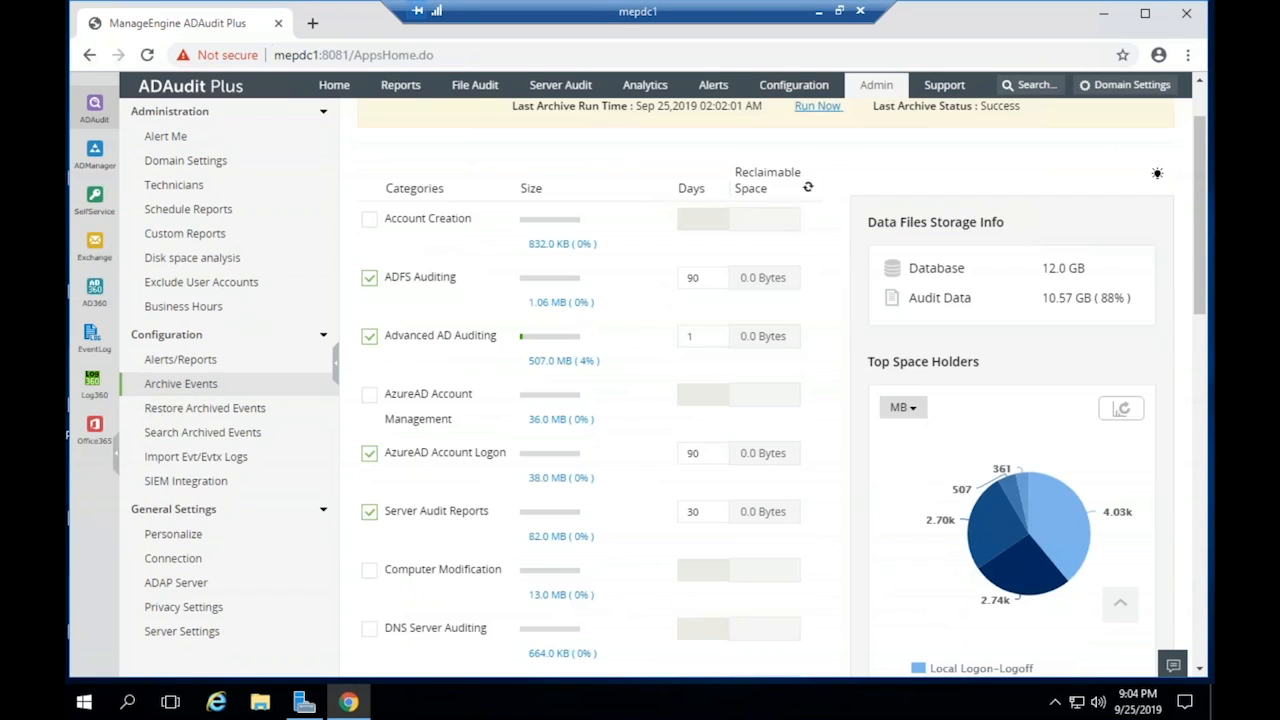
scroll(640, 400, "down", 3)
scroll(640, 400, "up", 3)
scroll(612, 433, "down", 2)
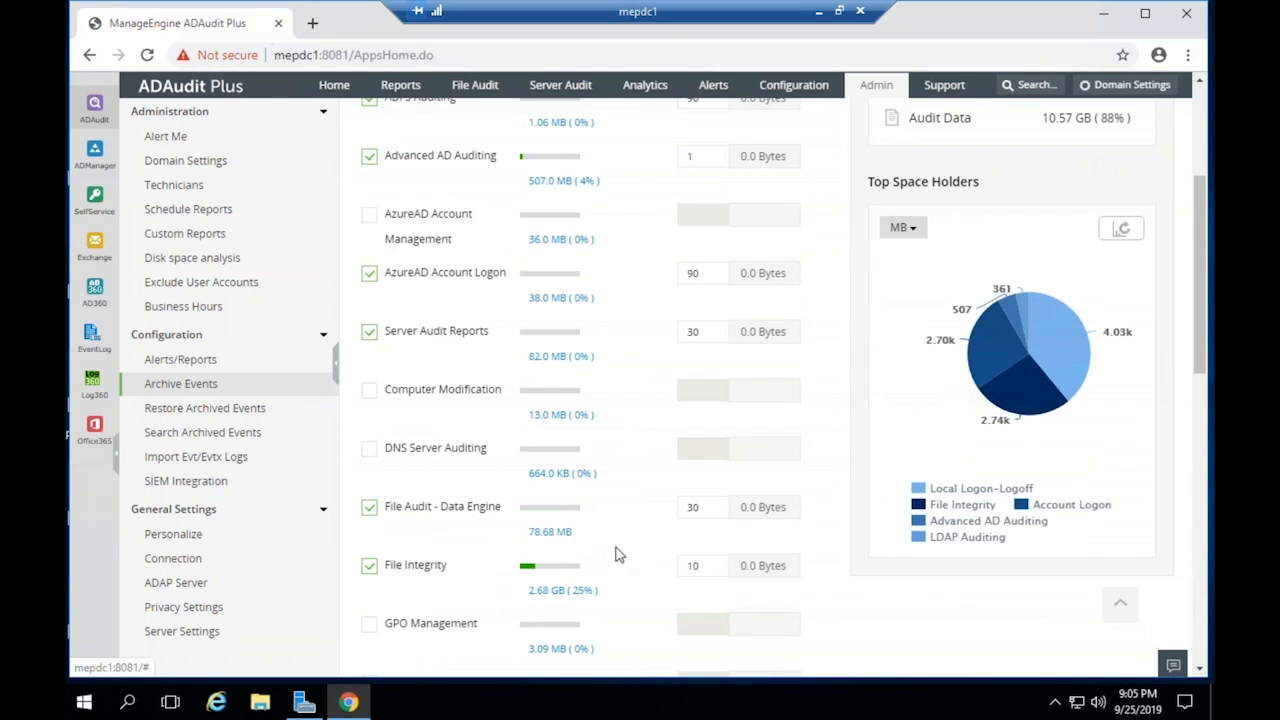
scroll(632, 557, "down", 2)
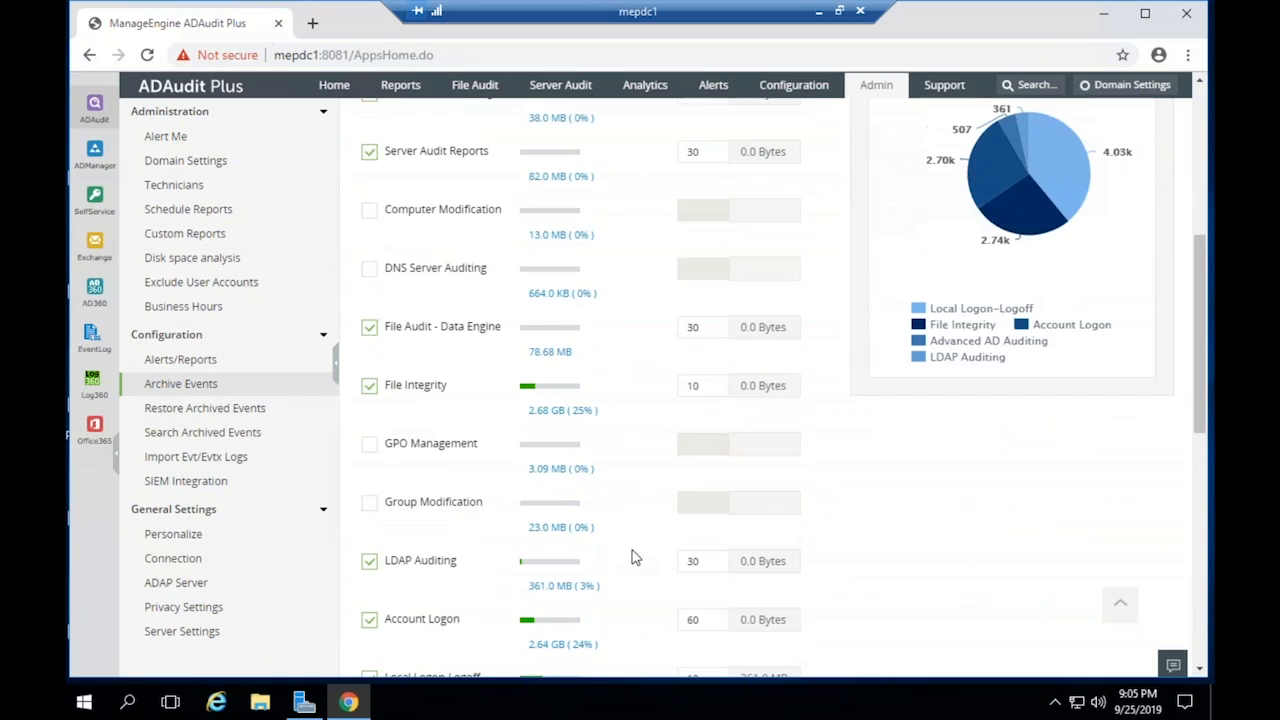
scroll(632, 557, "down", 1)
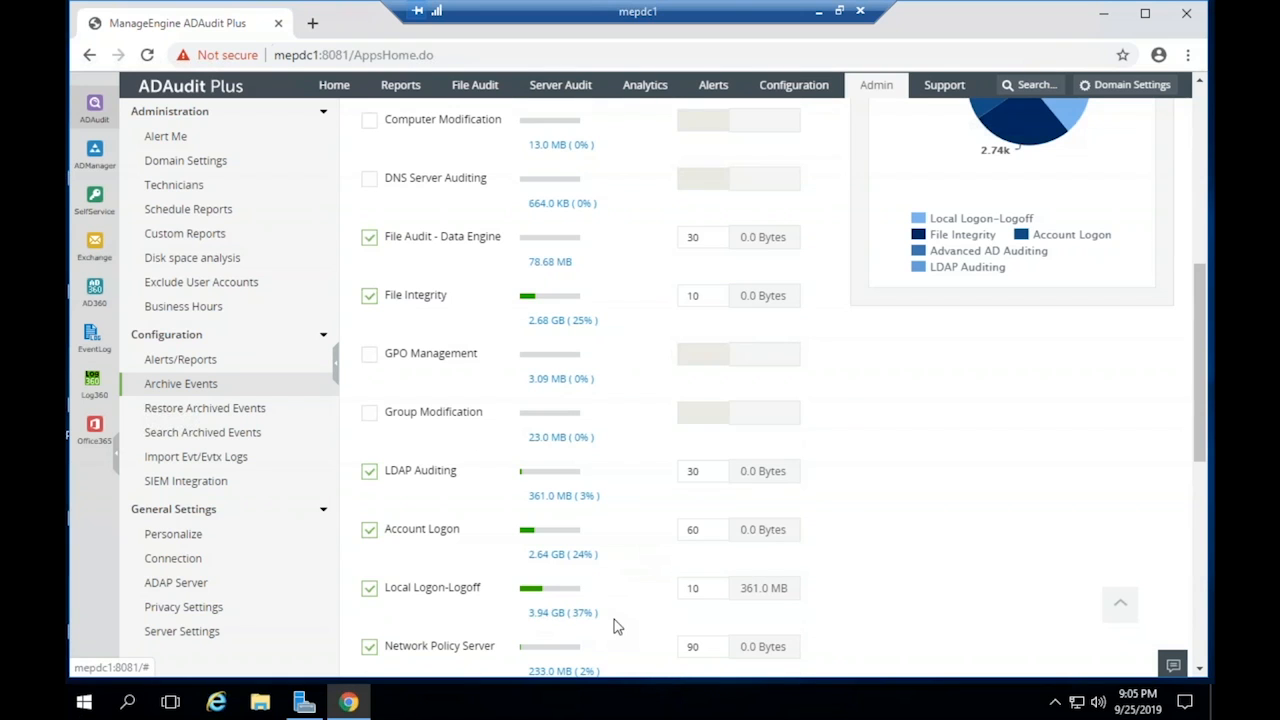
scroll(617, 626, "up", 6)
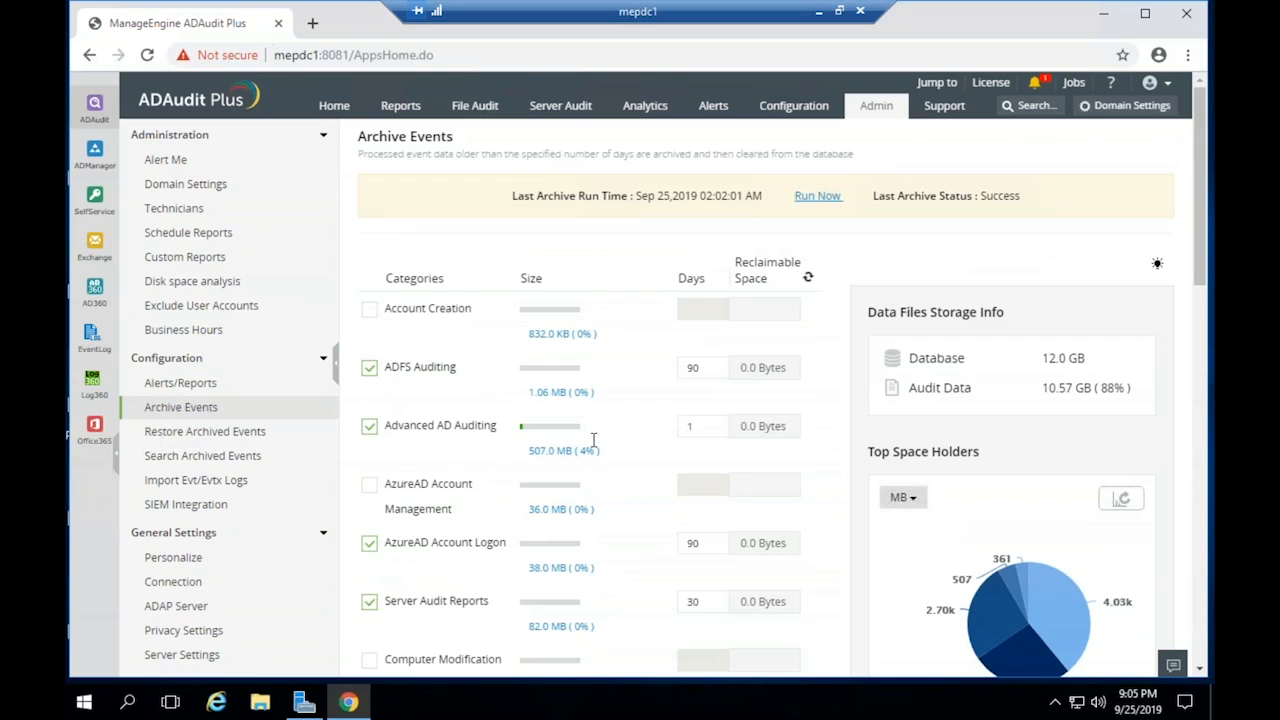
Inspect the ADFS Auditing retention days, then highlight the archive folder path below the category list
left_click(711, 370)
double_click(711, 370)
scroll(985, 425, "down", 1)
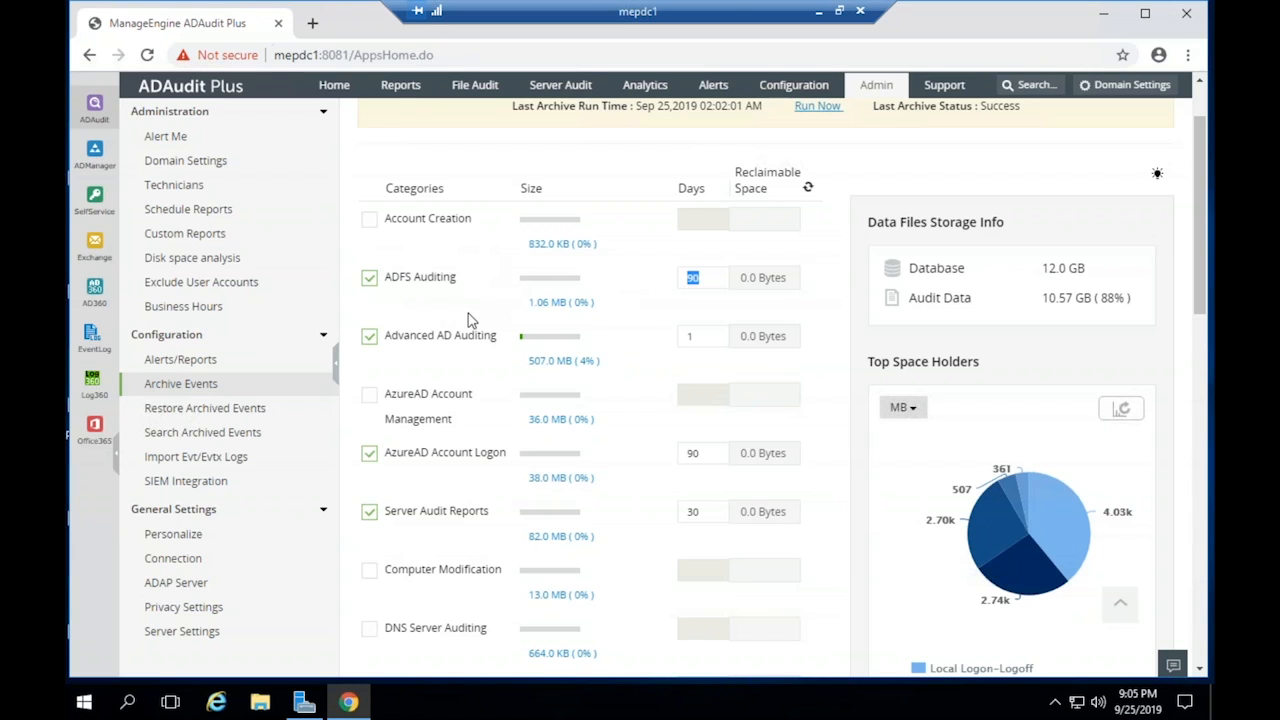
left_click(699, 277)
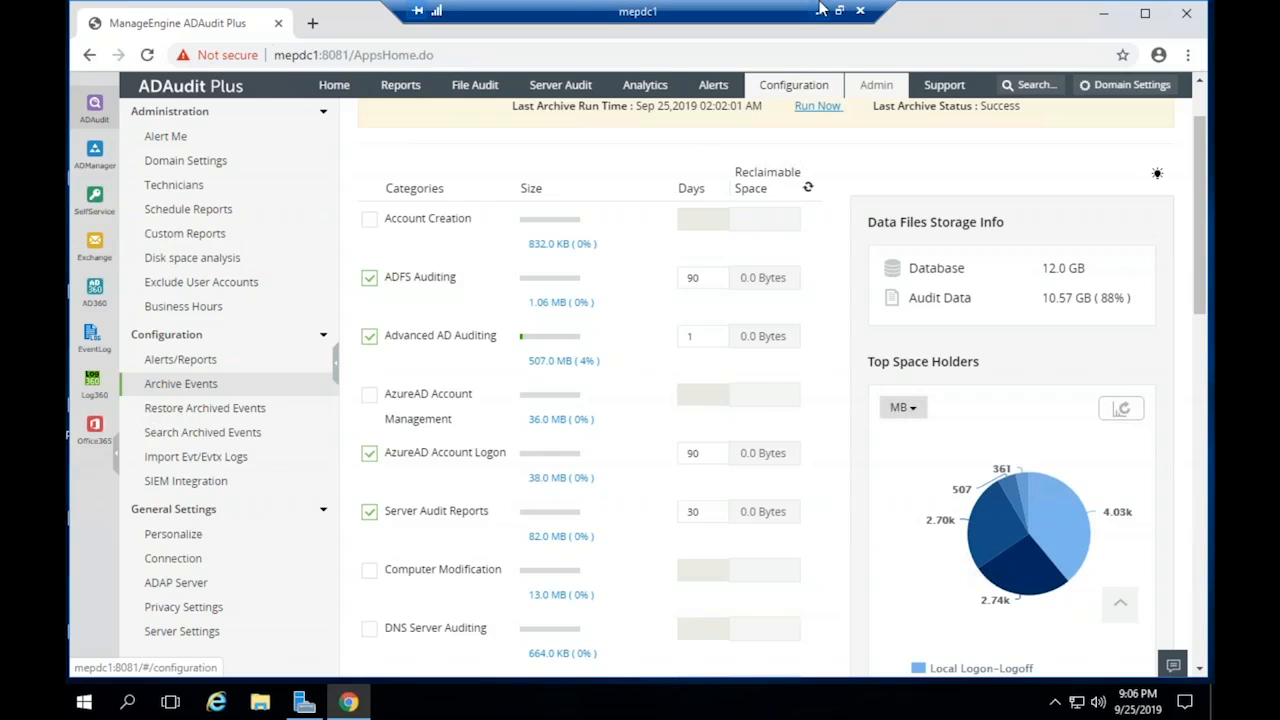
scroll(890, 390, "down", 15)
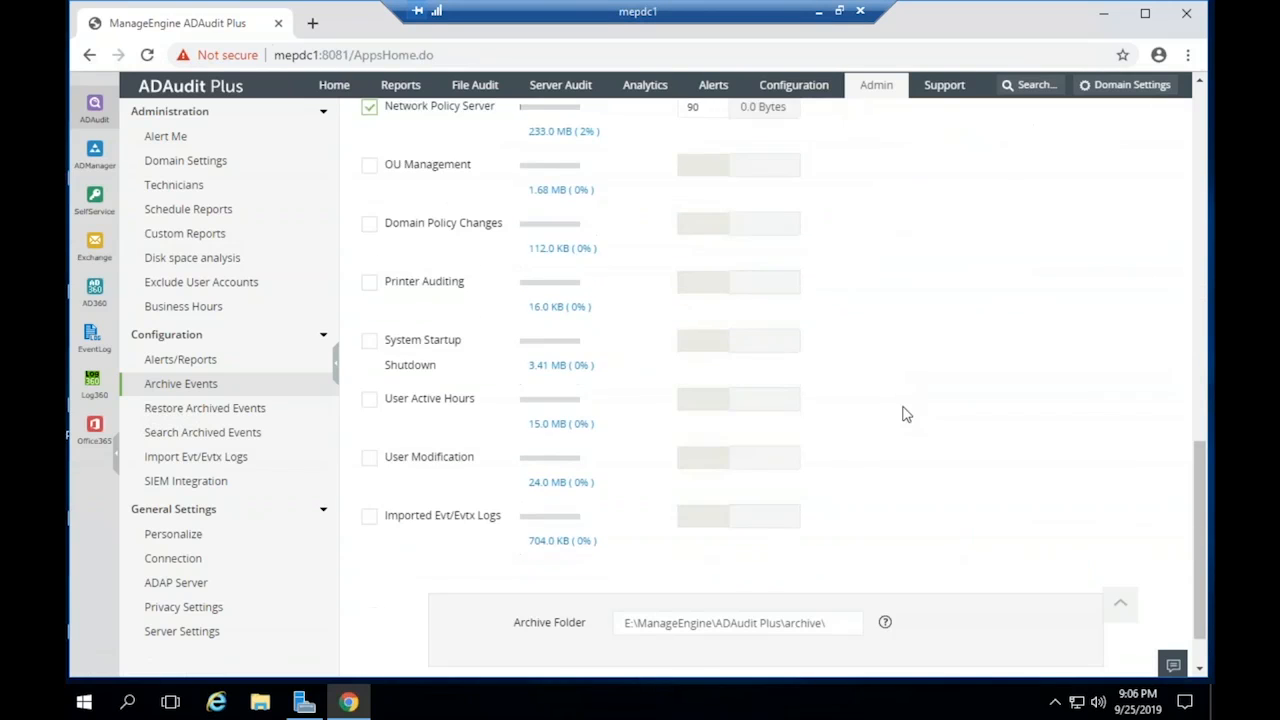
left_click_drag(849, 557, 556, 558)
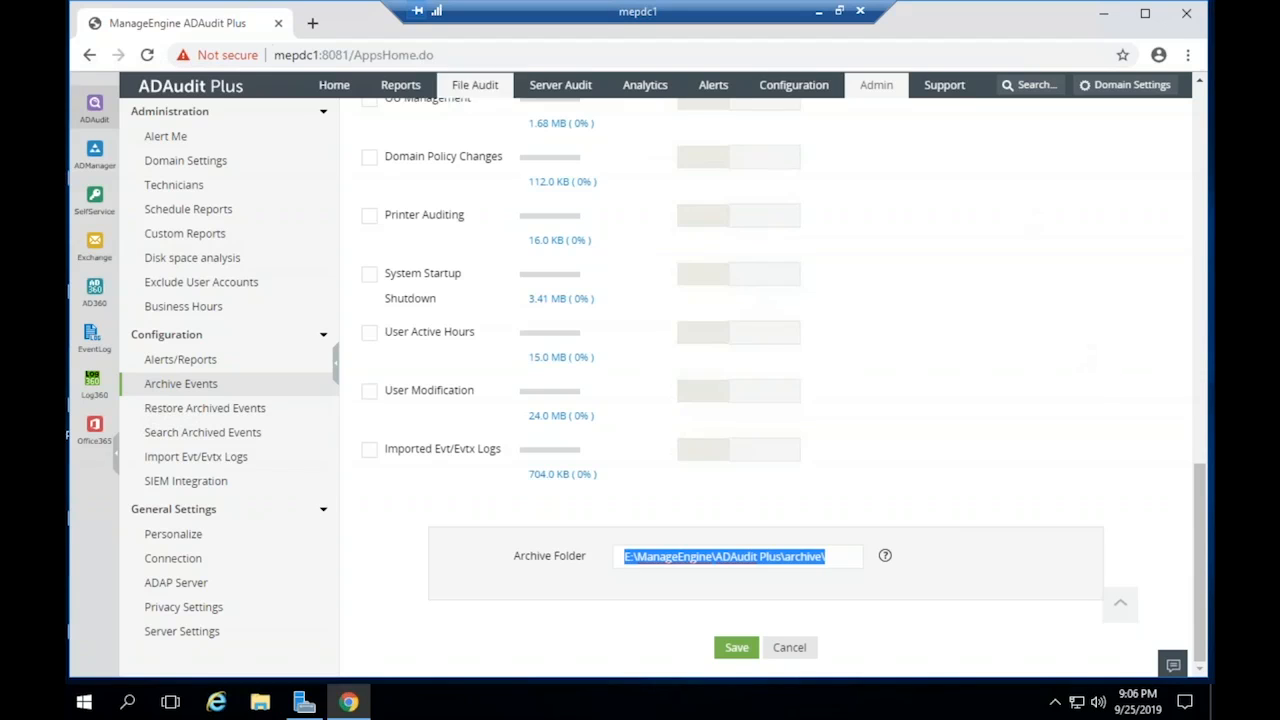
Open the Restore Archived Events page and examine its period options and custom date range
left_click(190, 410)
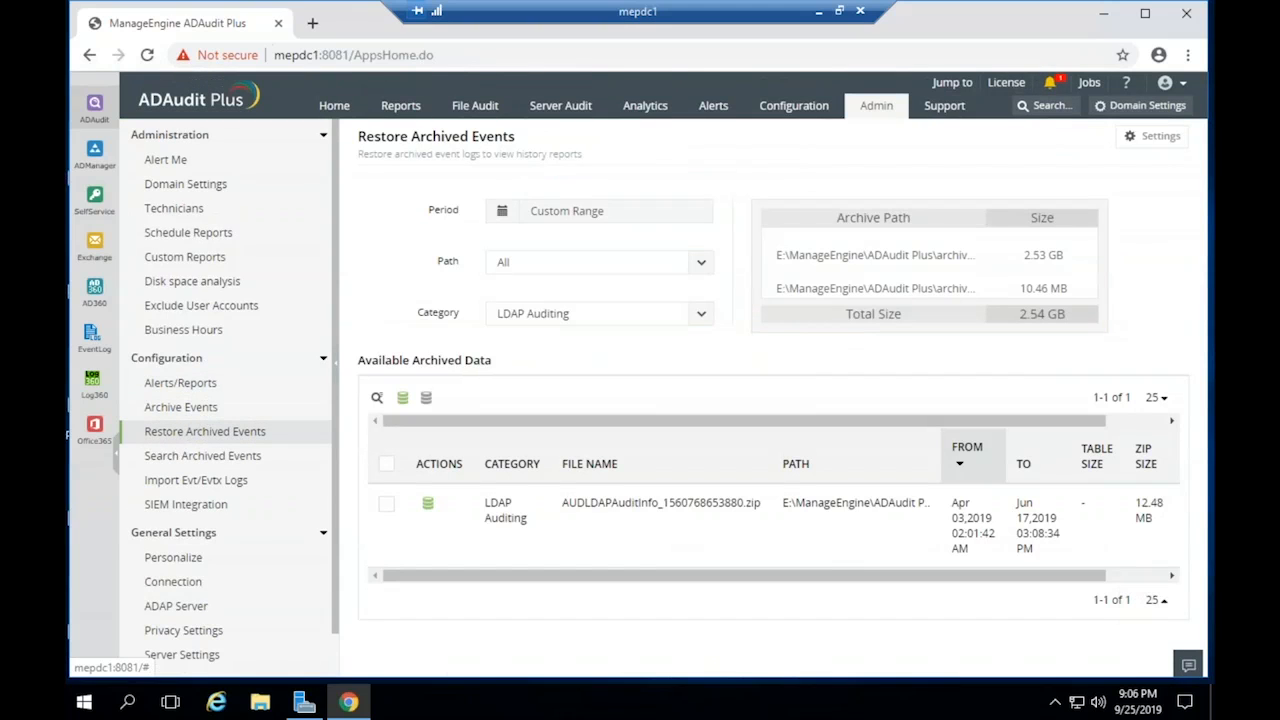
left_click(538, 216)
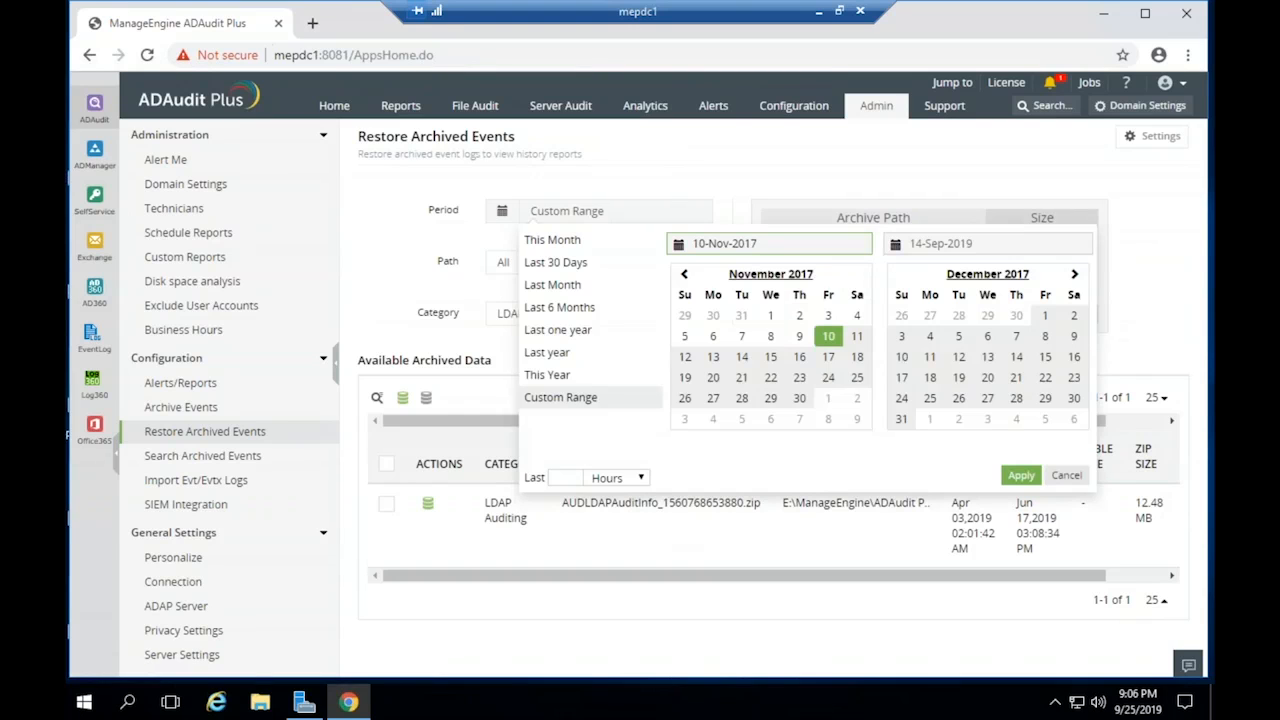
left_click(893, 358)
left_click(767, 173)
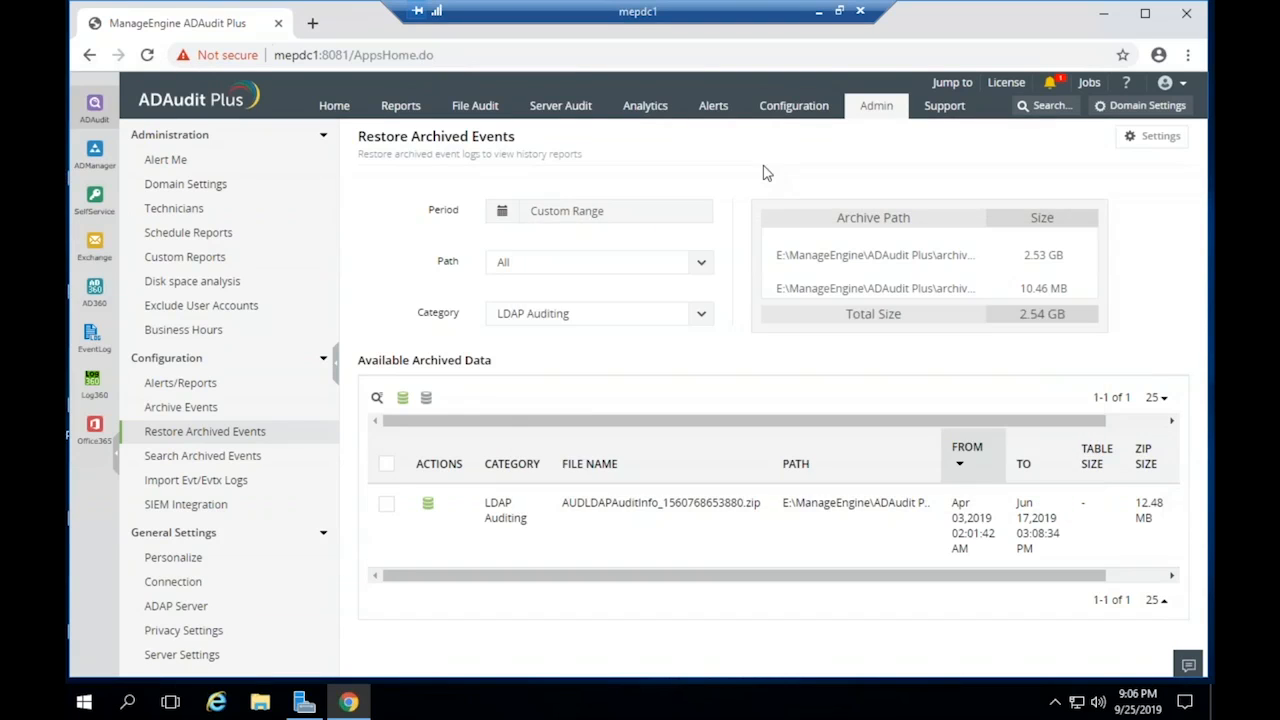
Check the archive categories and restore the archived LDAP Auditing file covering Apr 03 to Jun 17, 2019 into the database
left_click(620, 314)
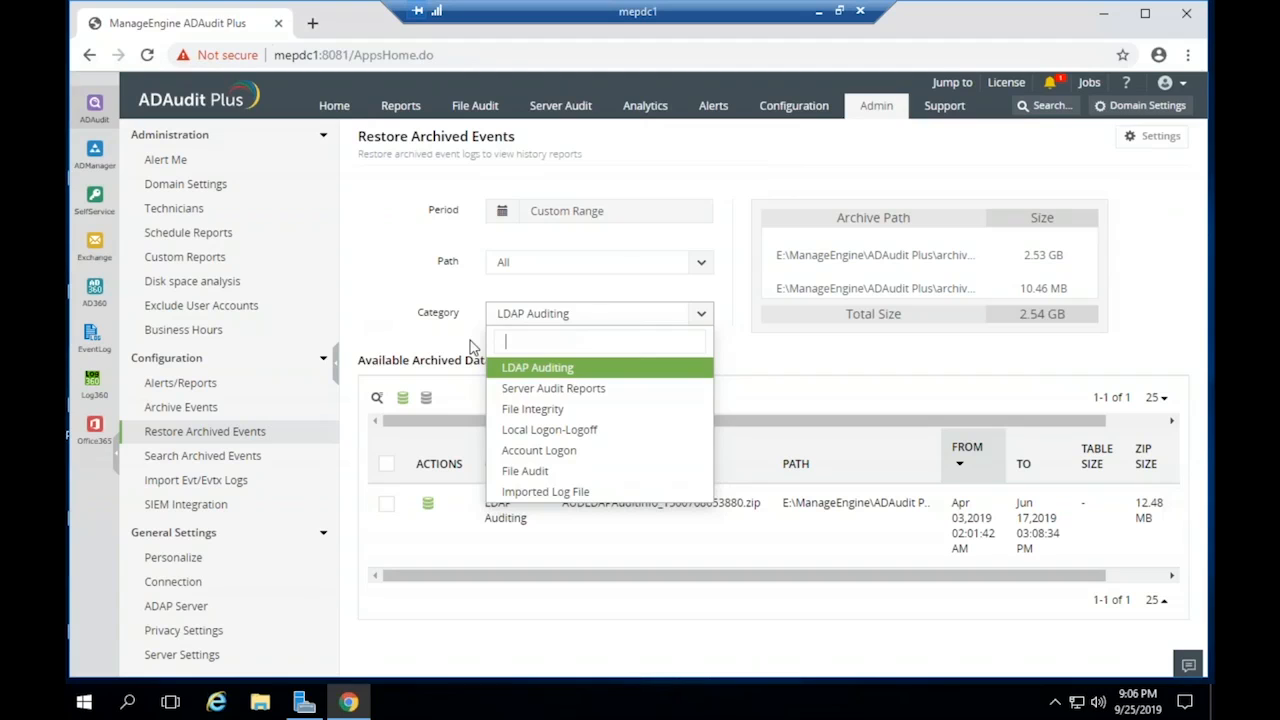
left_click(421, 341)
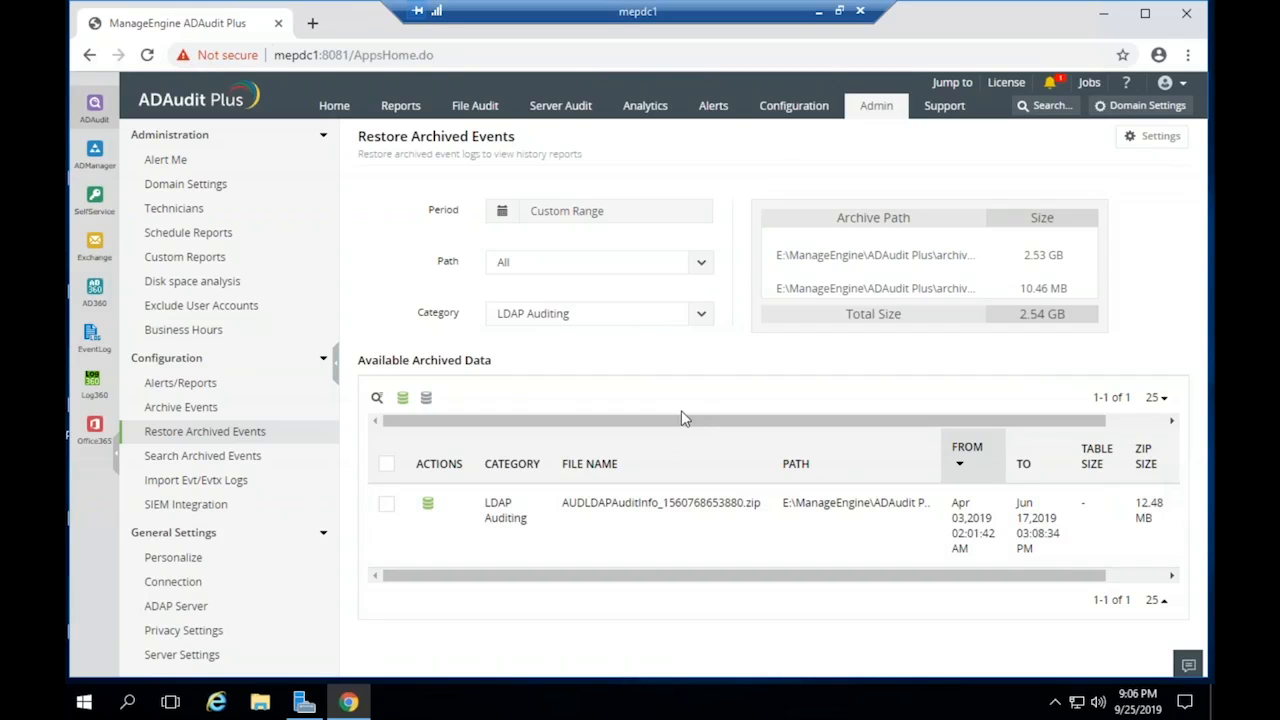
left_click_drag(955, 508, 1074, 554)
left_click(428, 507)
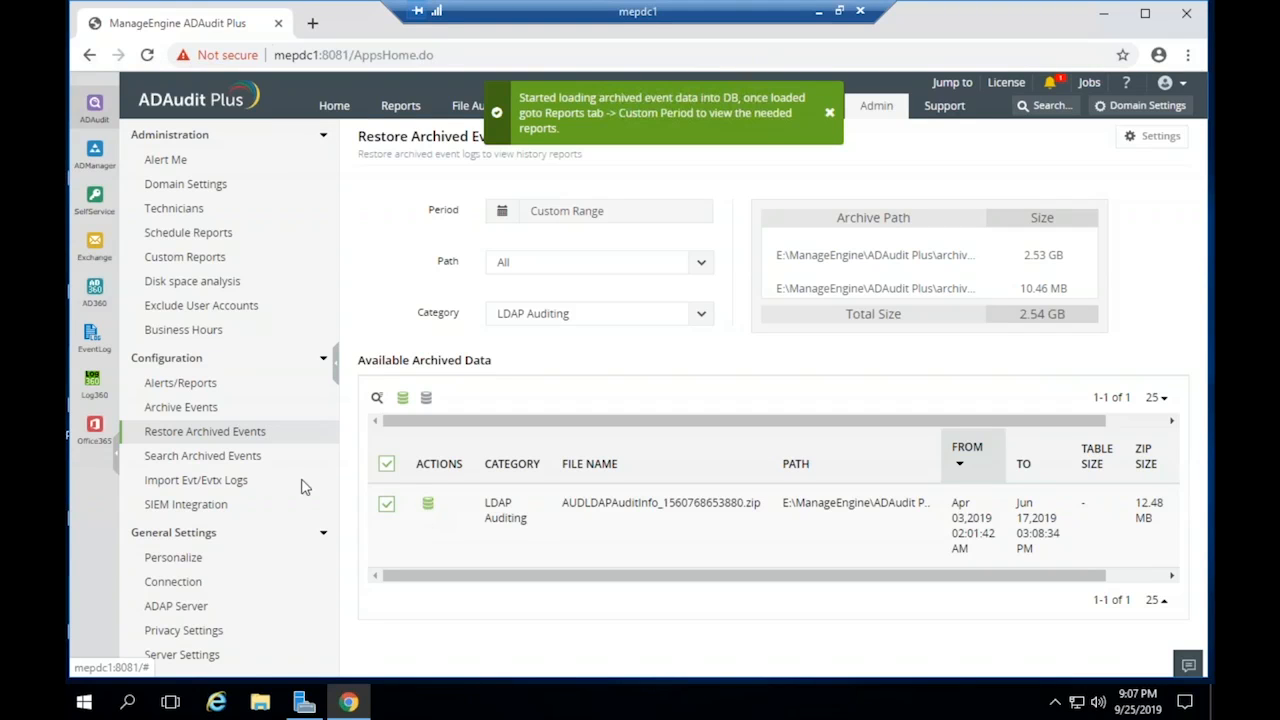
Open Search Archived Events and examine the file indexing status, the Local Logon-Logoff reports and the archive date range
left_click(228, 458)
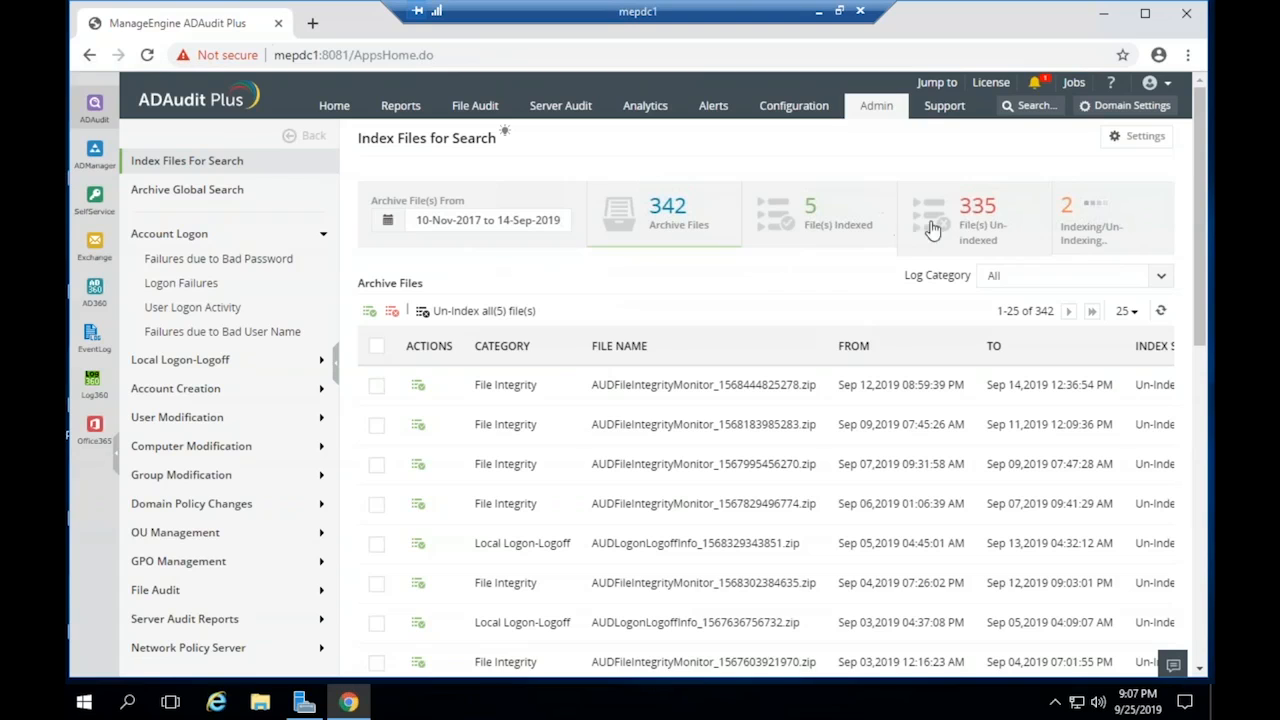
left_click(1072, 216)
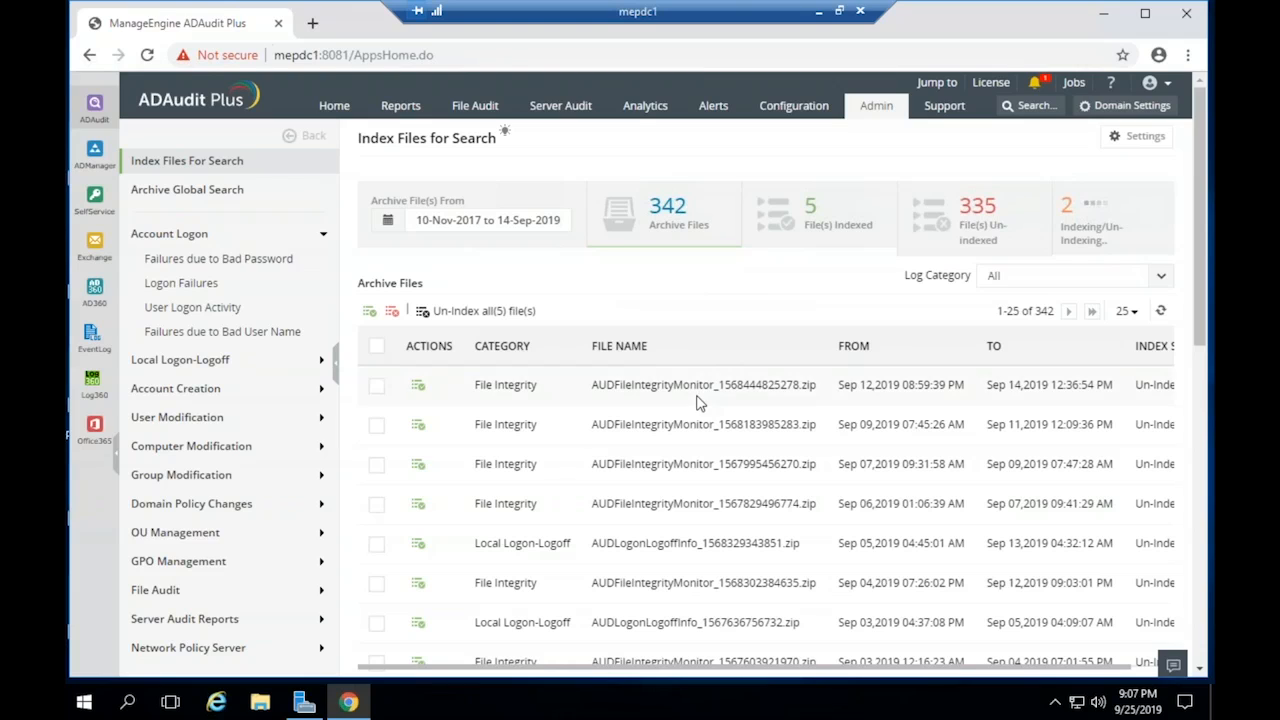
left_click(204, 364)
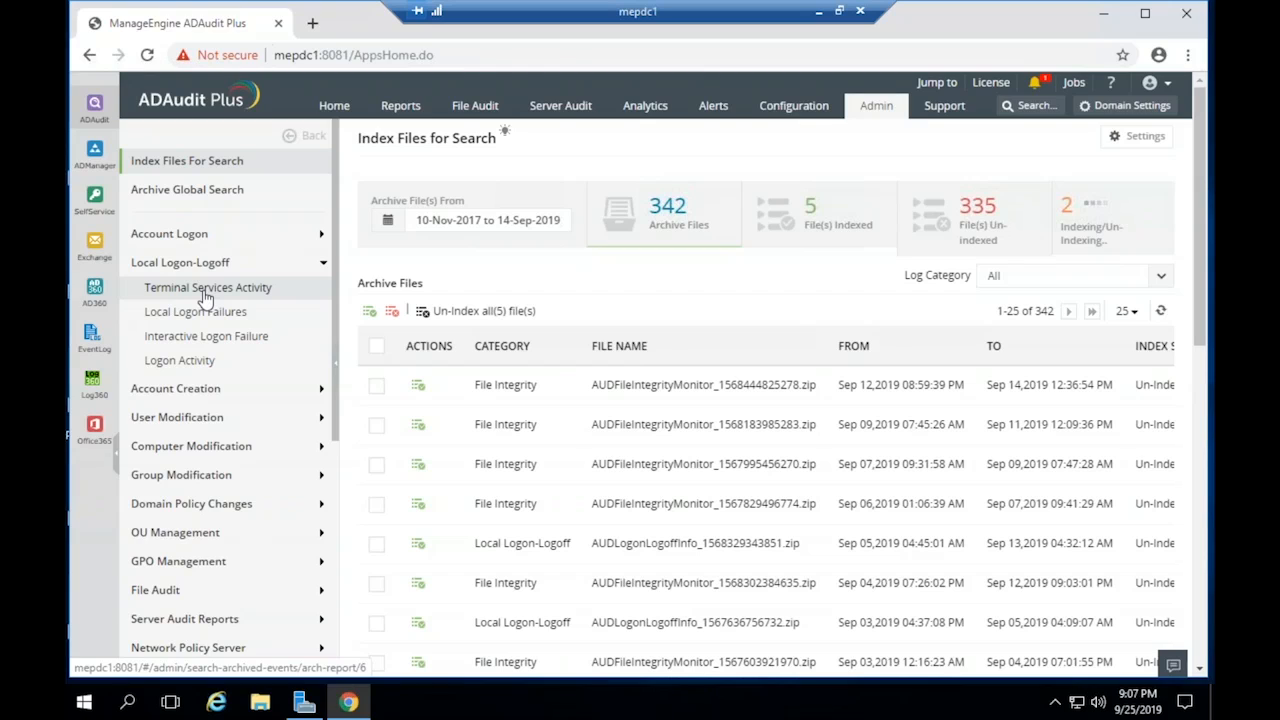
left_click(489, 222)
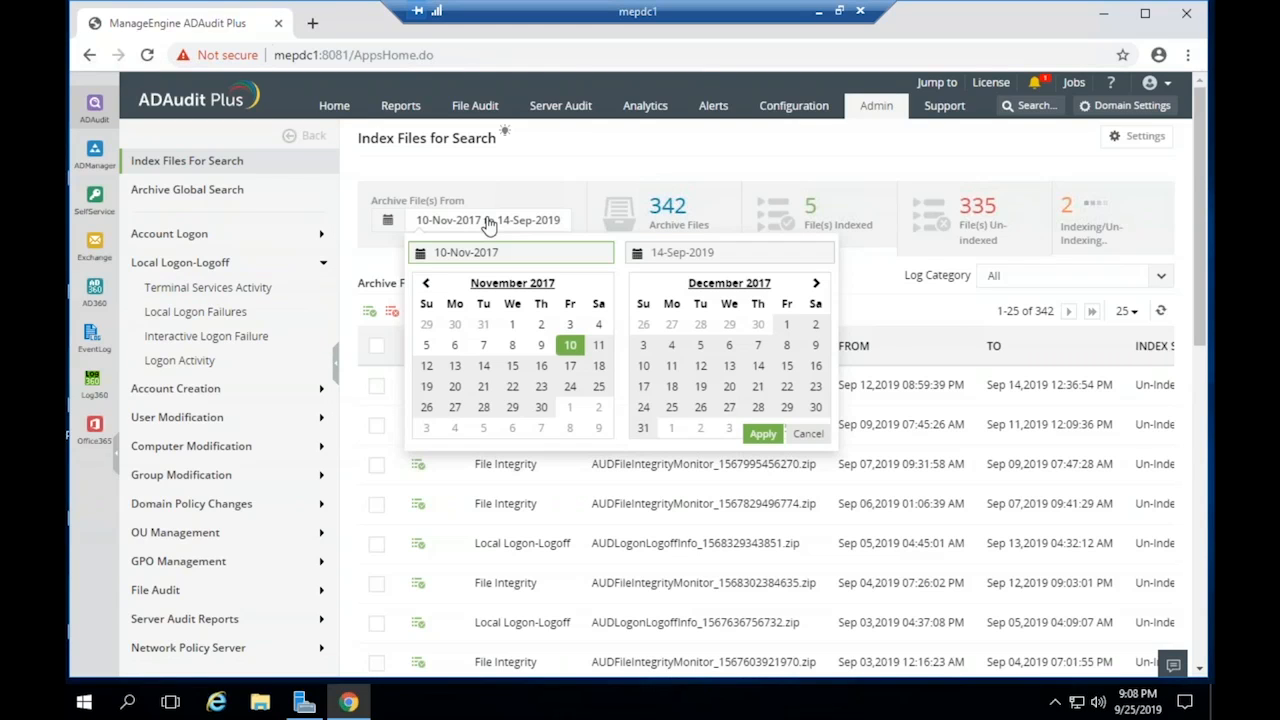
left_click(533, 153)
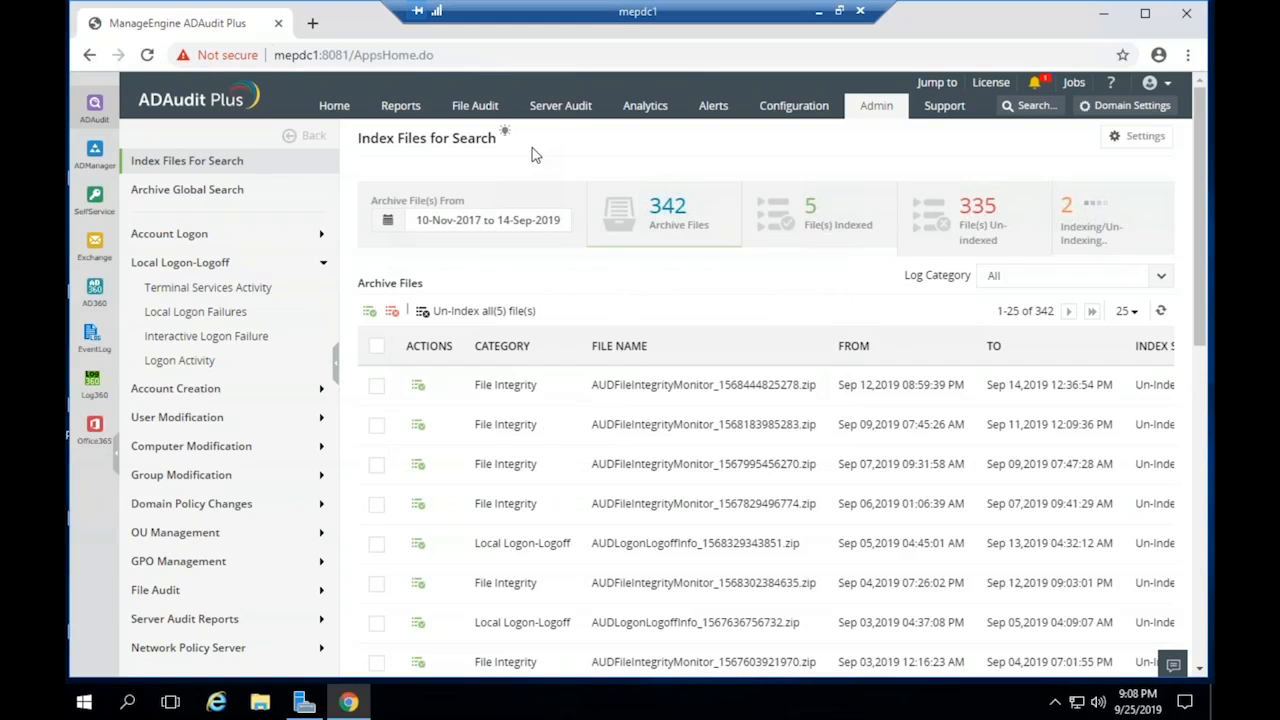
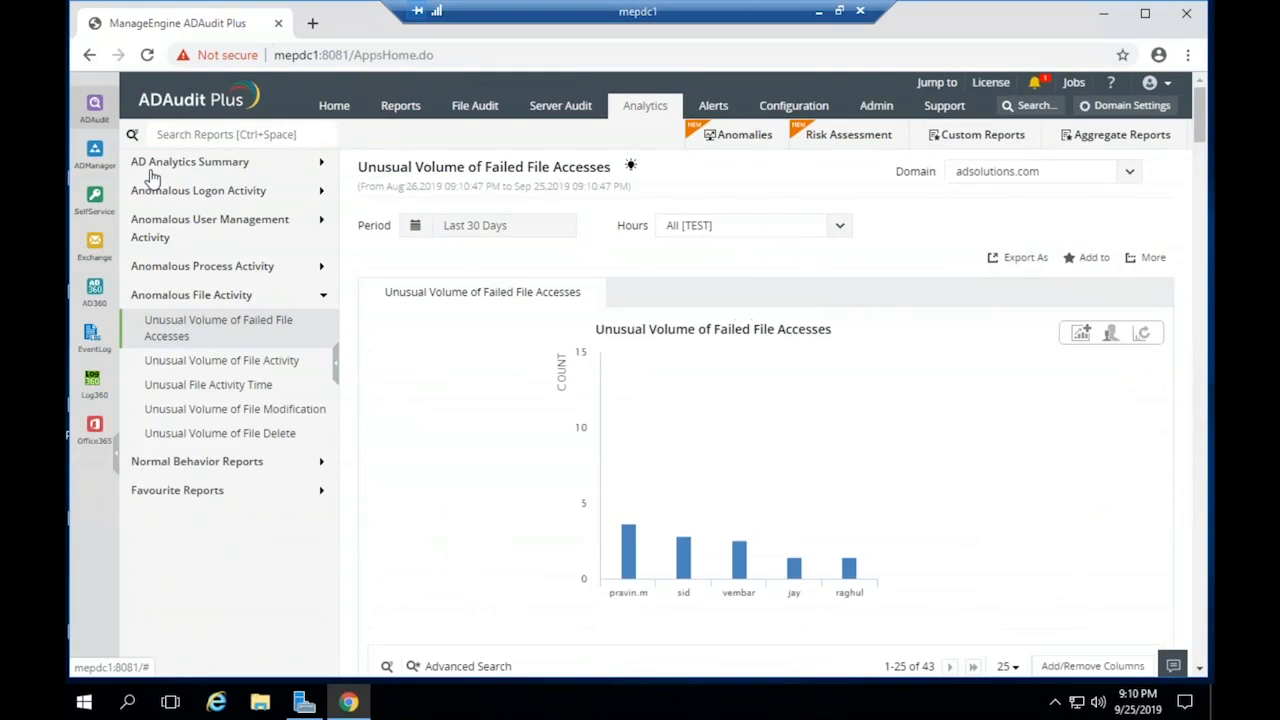
Open the Unusual Activities Summary from AD Analytics Summary and drill into the user-based File Failure Count anomalies
left_click(152, 172)
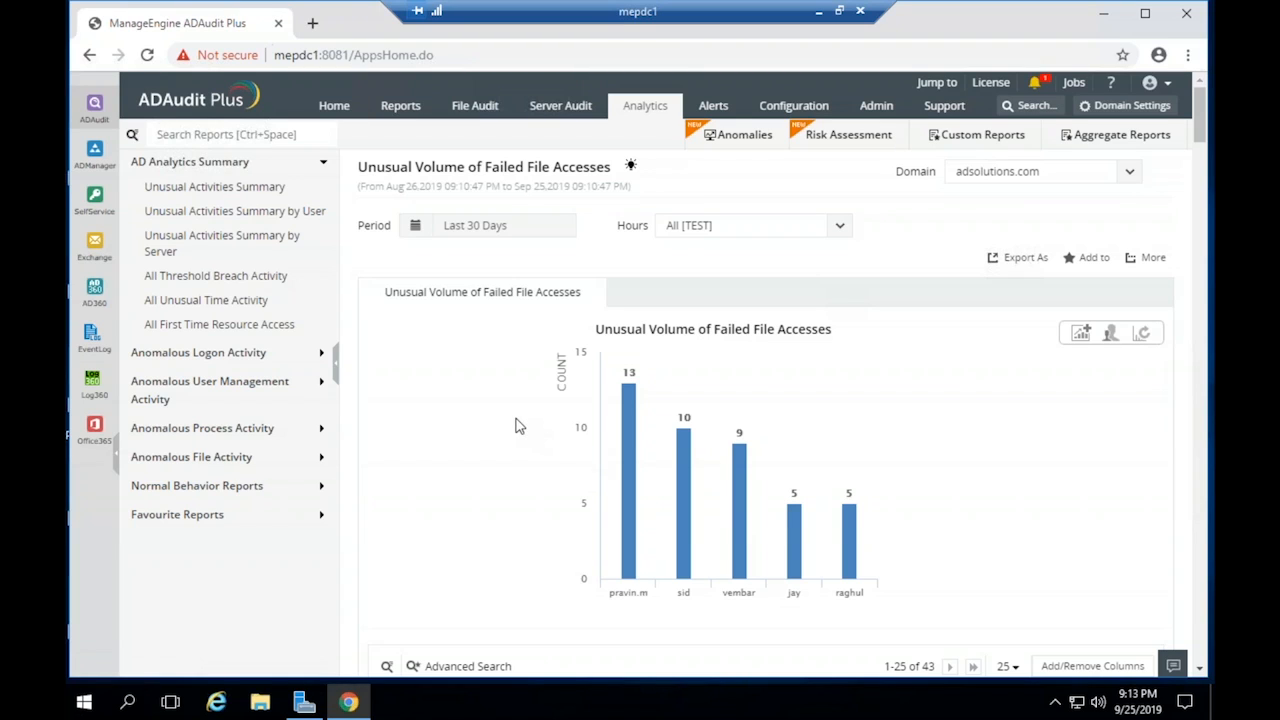
left_click(281, 200)
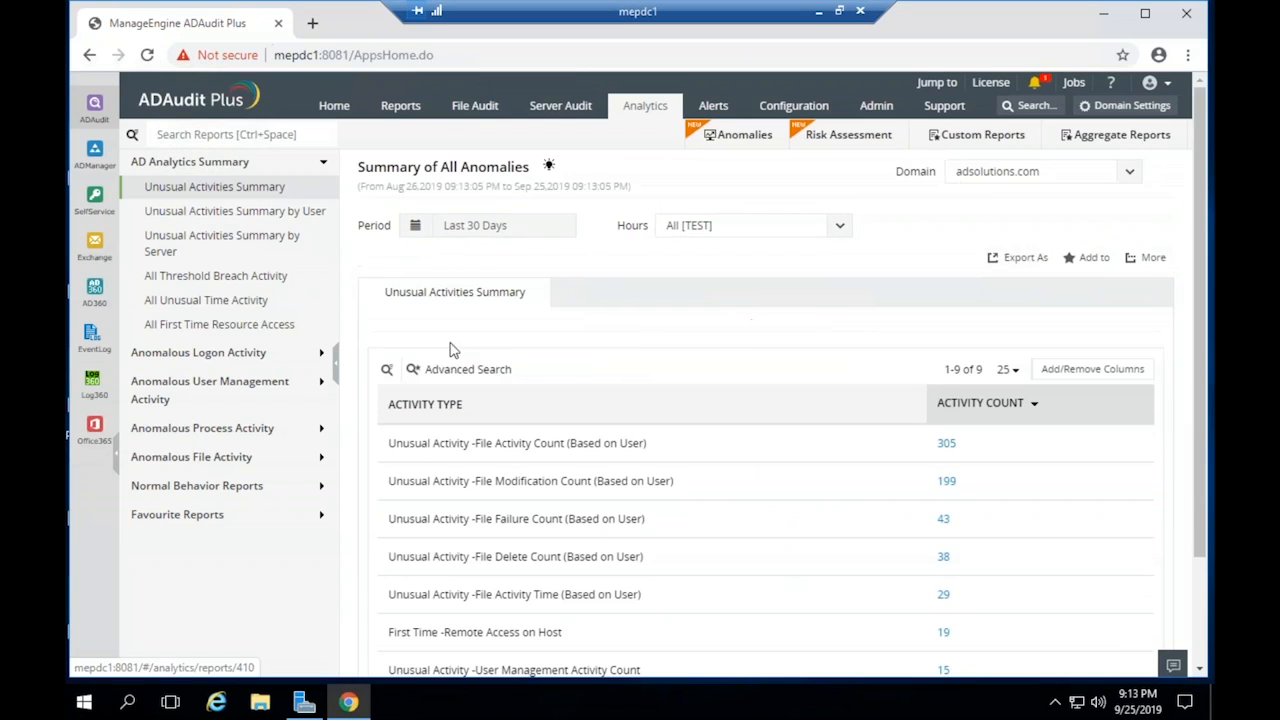
scroll(650, 350, "down", 1)
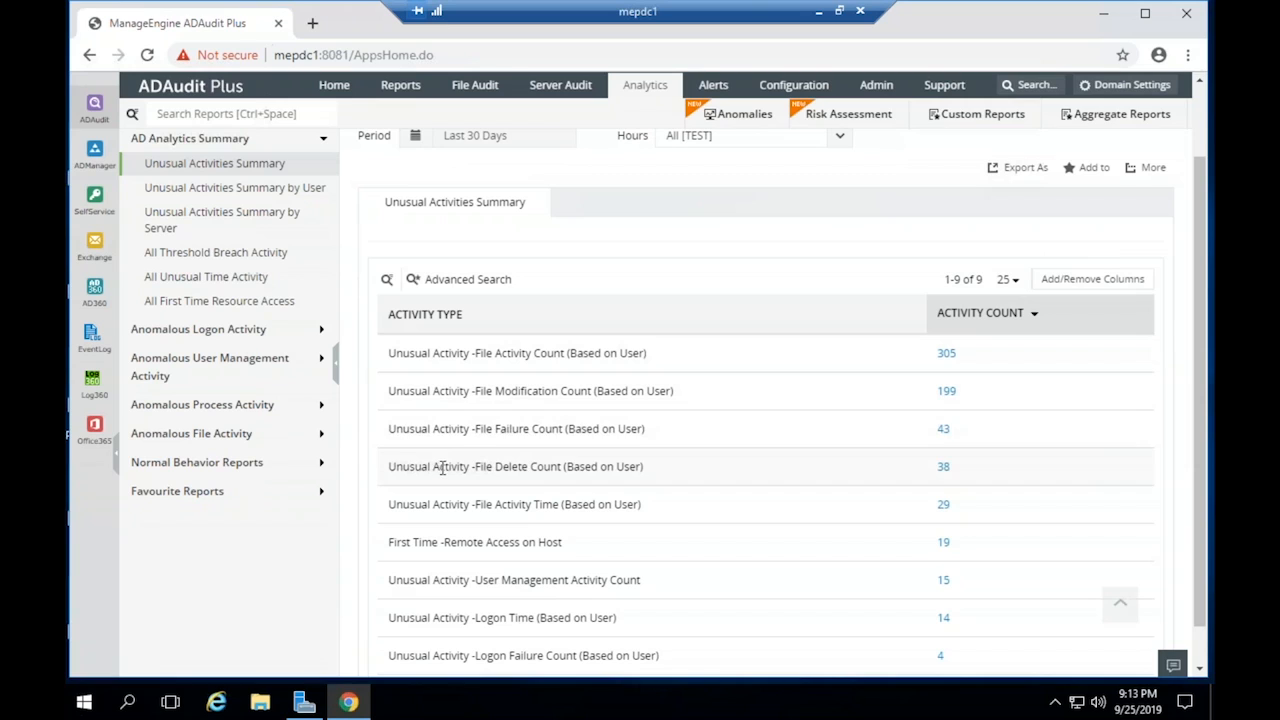
left_click_drag(382, 428, 694, 434)
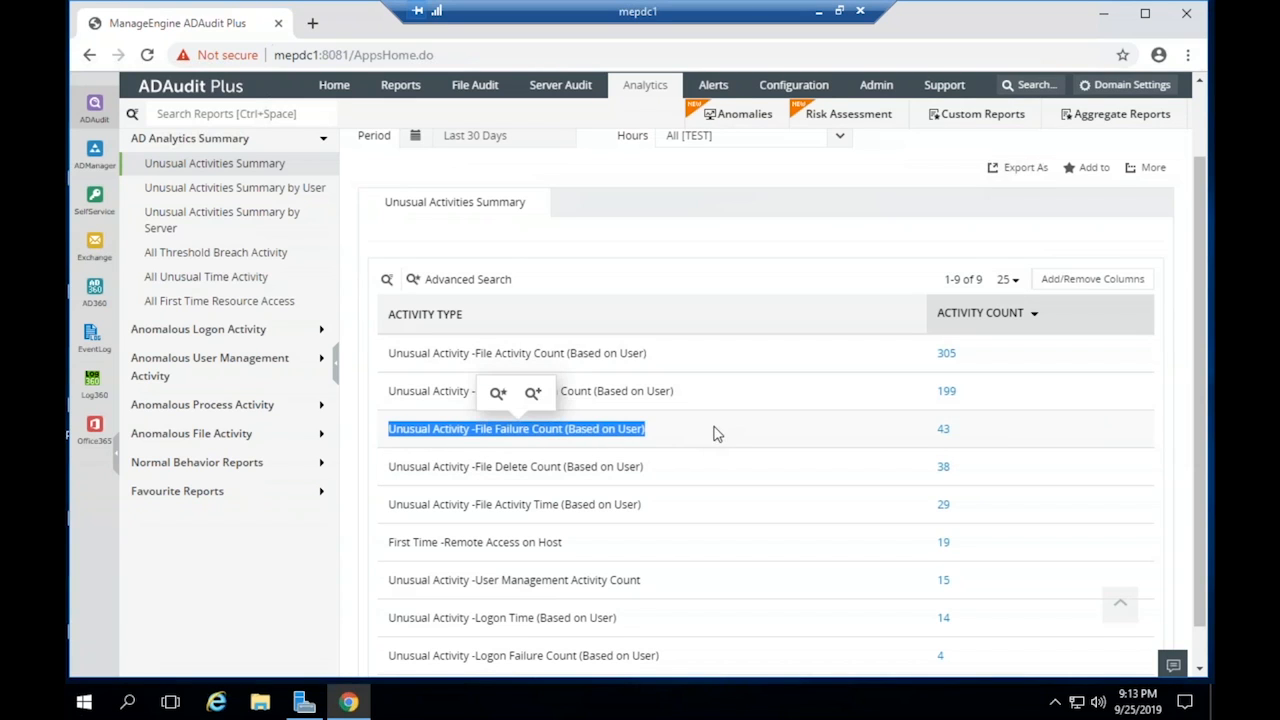
left_click(945, 432)
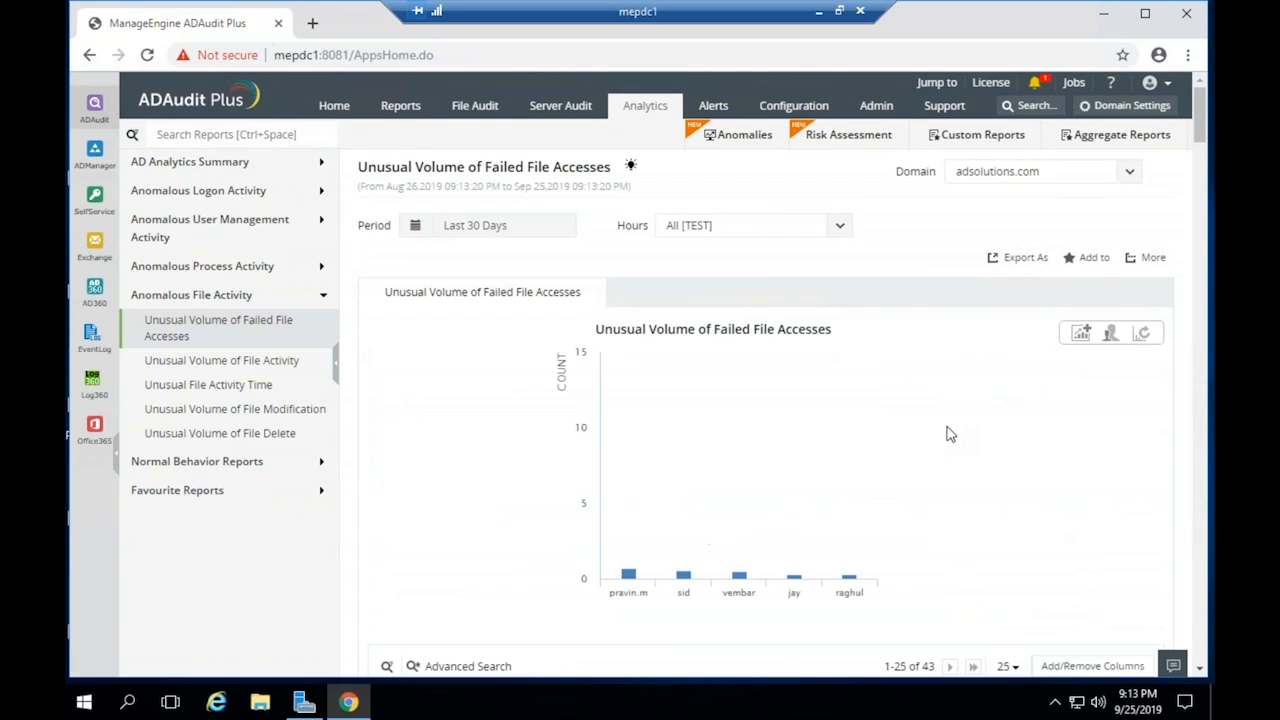
Examine the Unusual Volume of Failed File Accesses records, comparing the mean and threshold counts for the different hours of activity
scroll(923, 481, "down", 8)
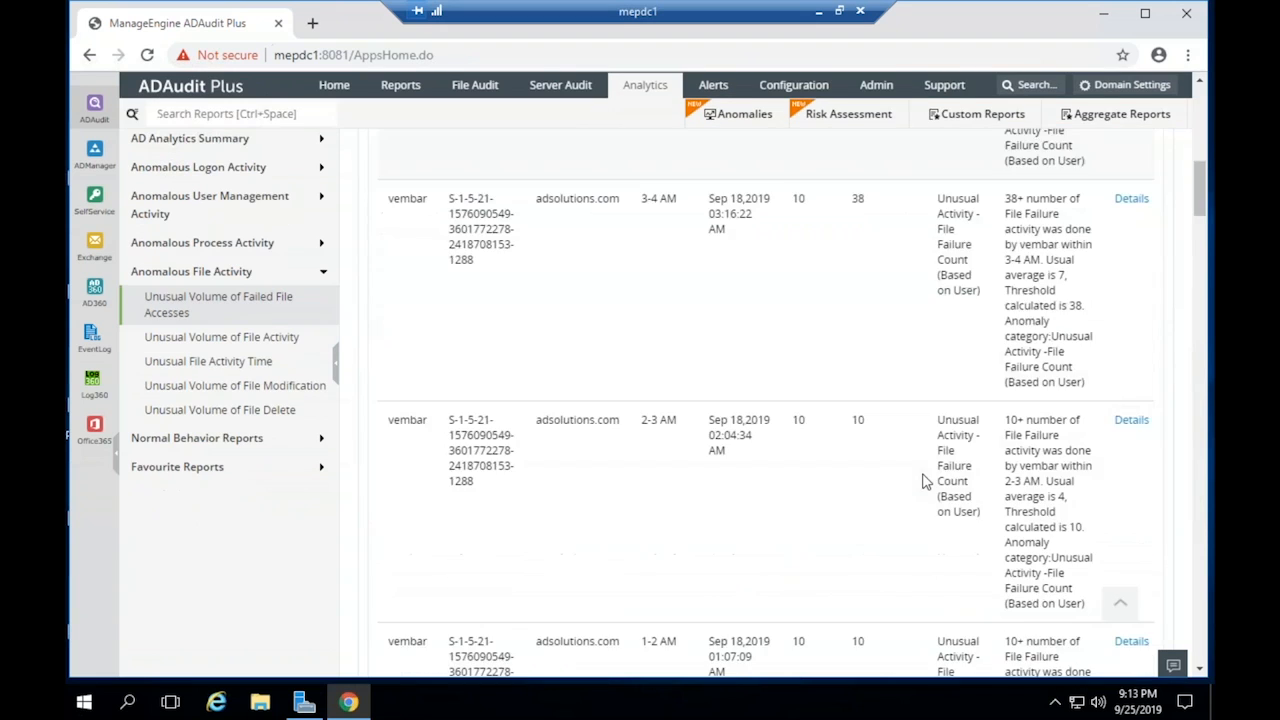
scroll(923, 481, "up", 5)
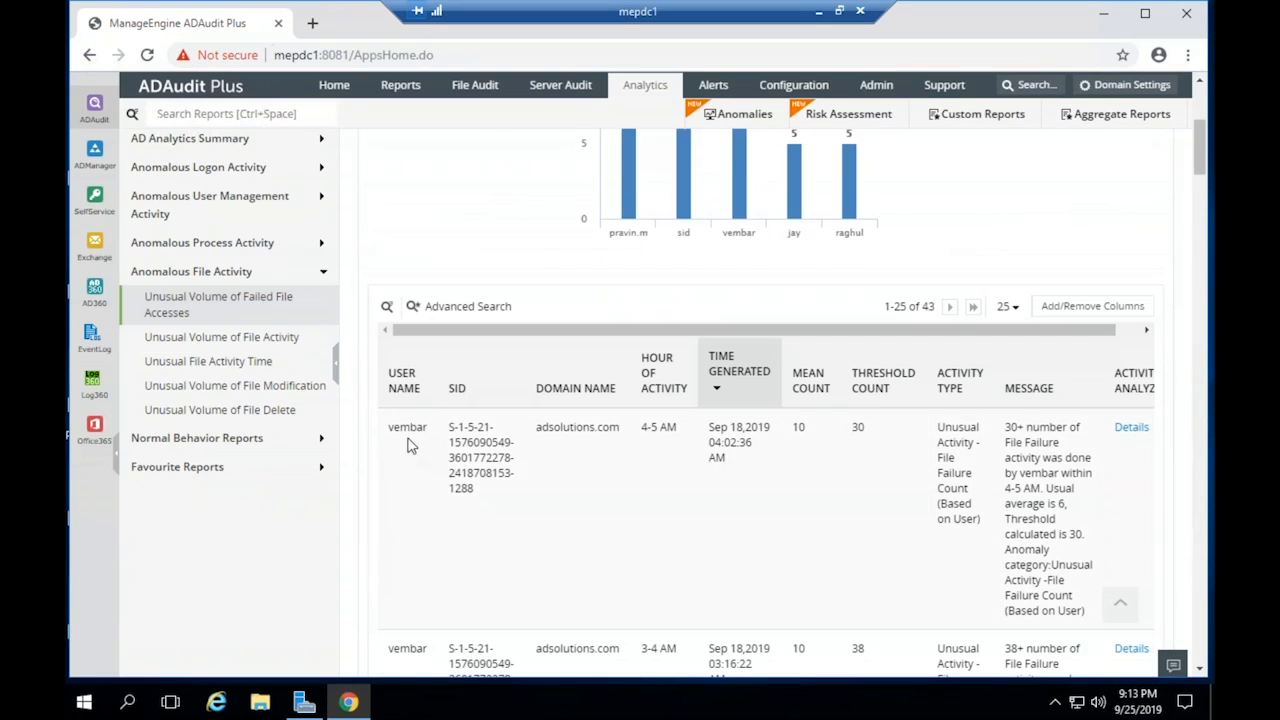
scroll(630, 484, "down", 2)
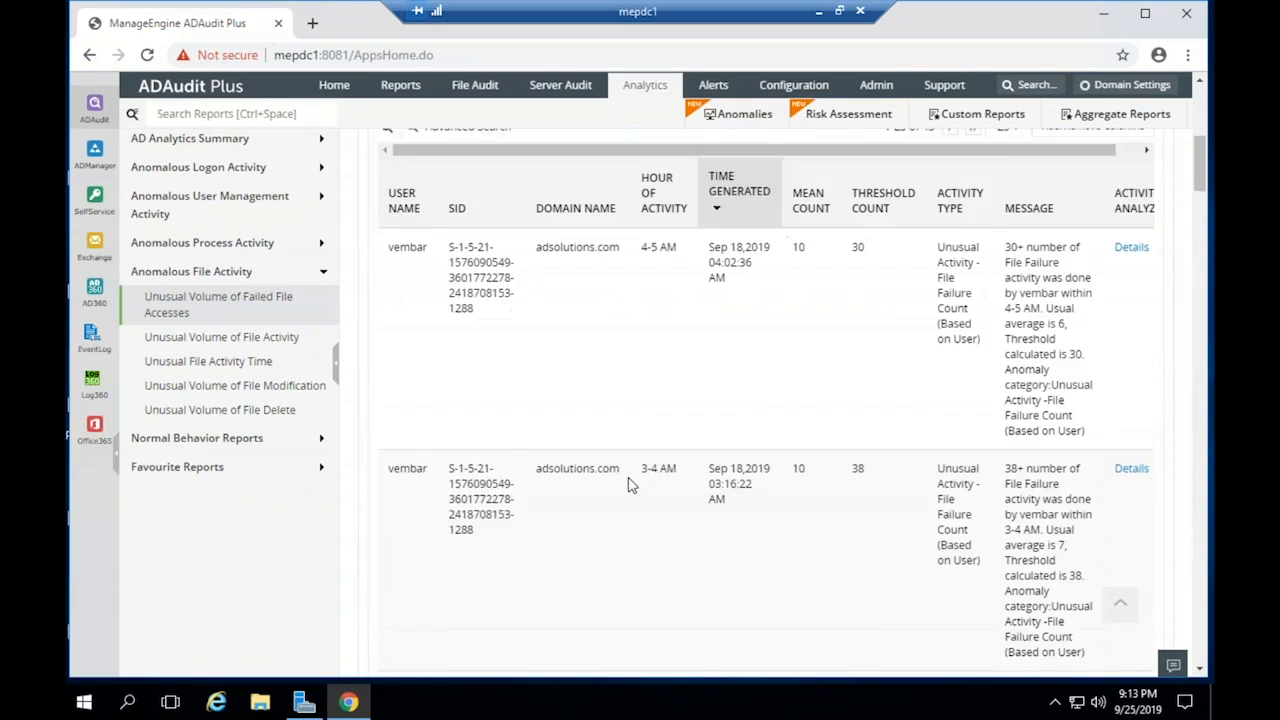
scroll(630, 484, "down", 1)
scroll(437, 586, "up", 3)
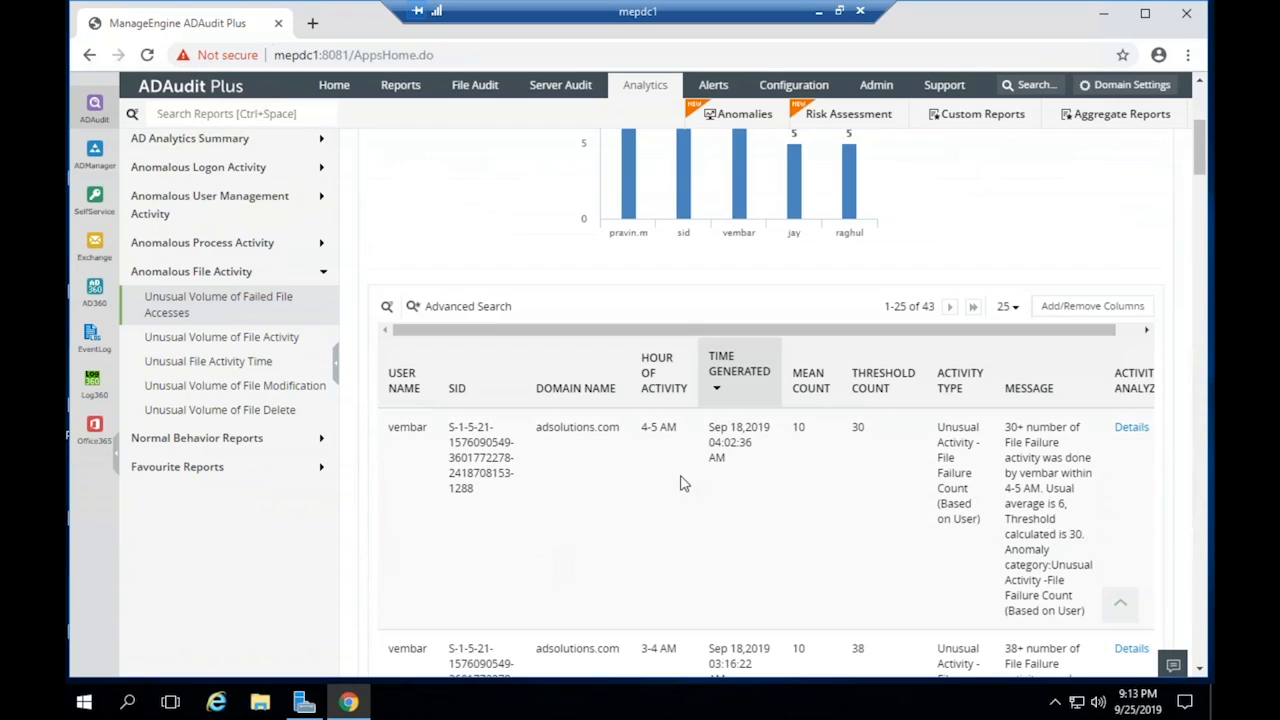
double_click(799, 427)
double_click(857, 427)
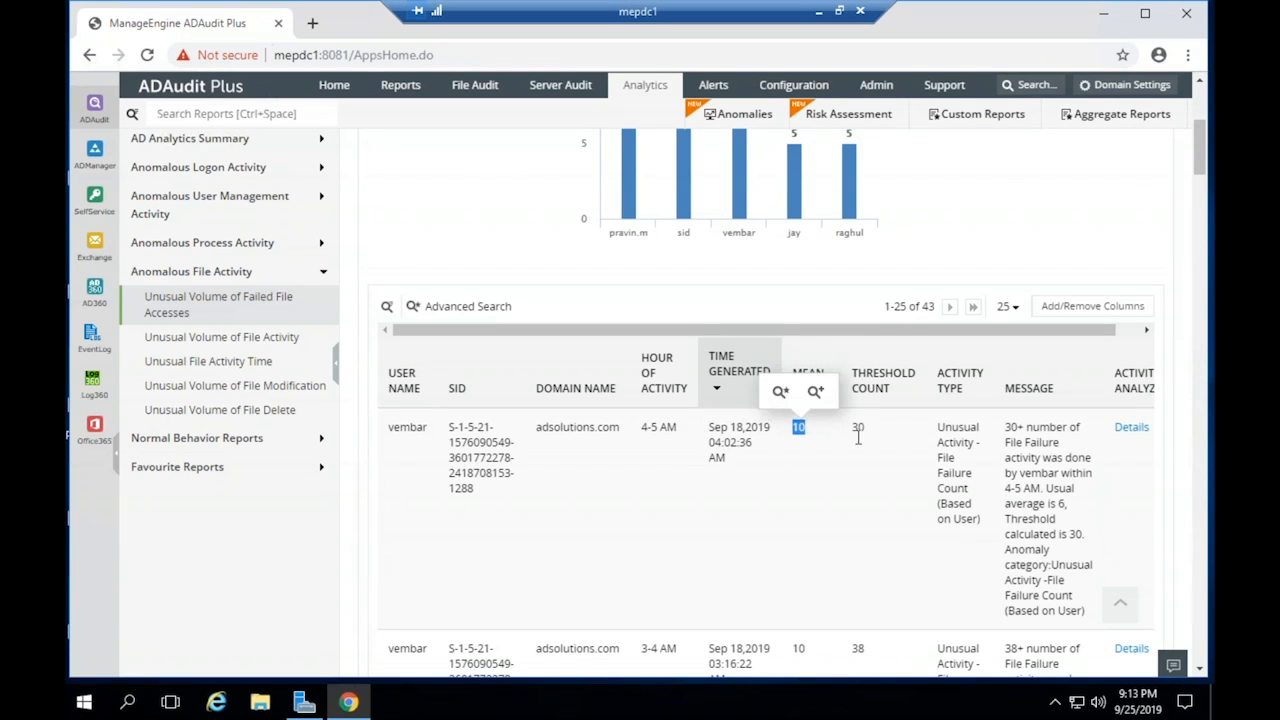
scroll(866, 535, "down", 1)
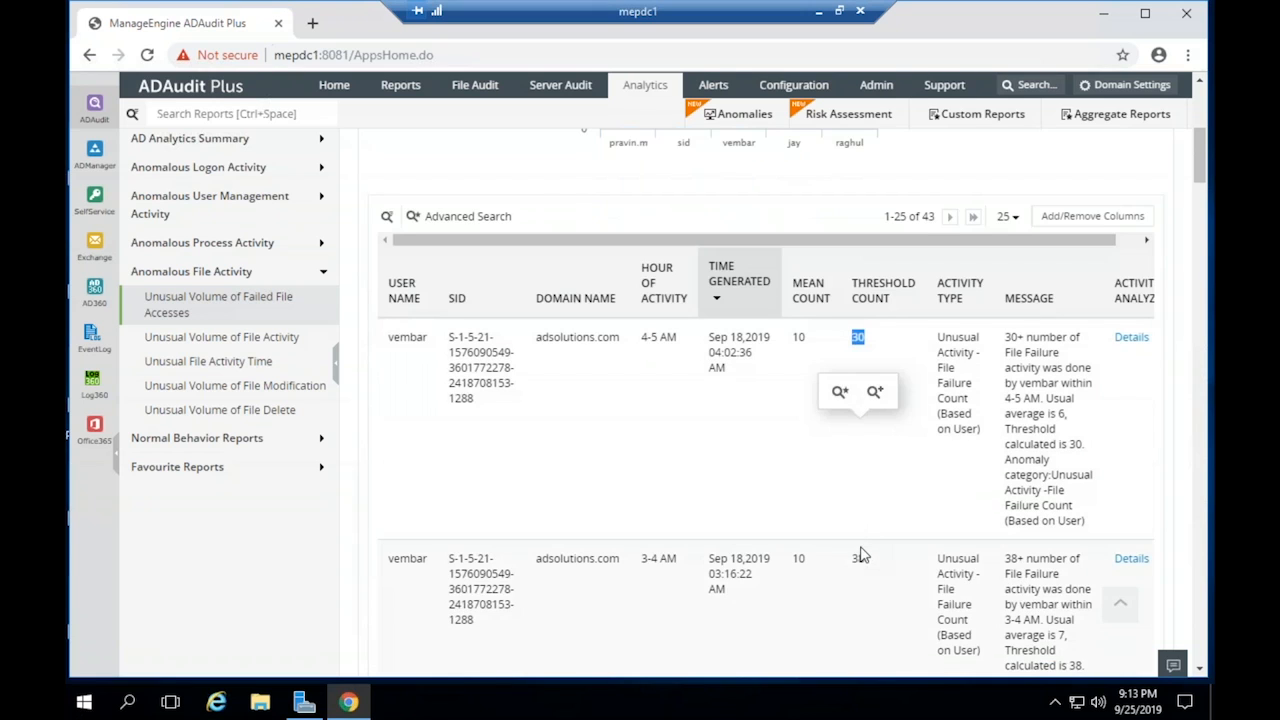
double_click(858, 558)
scroll(862, 562, "down", 2)
scroll(865, 599, "up", 2)
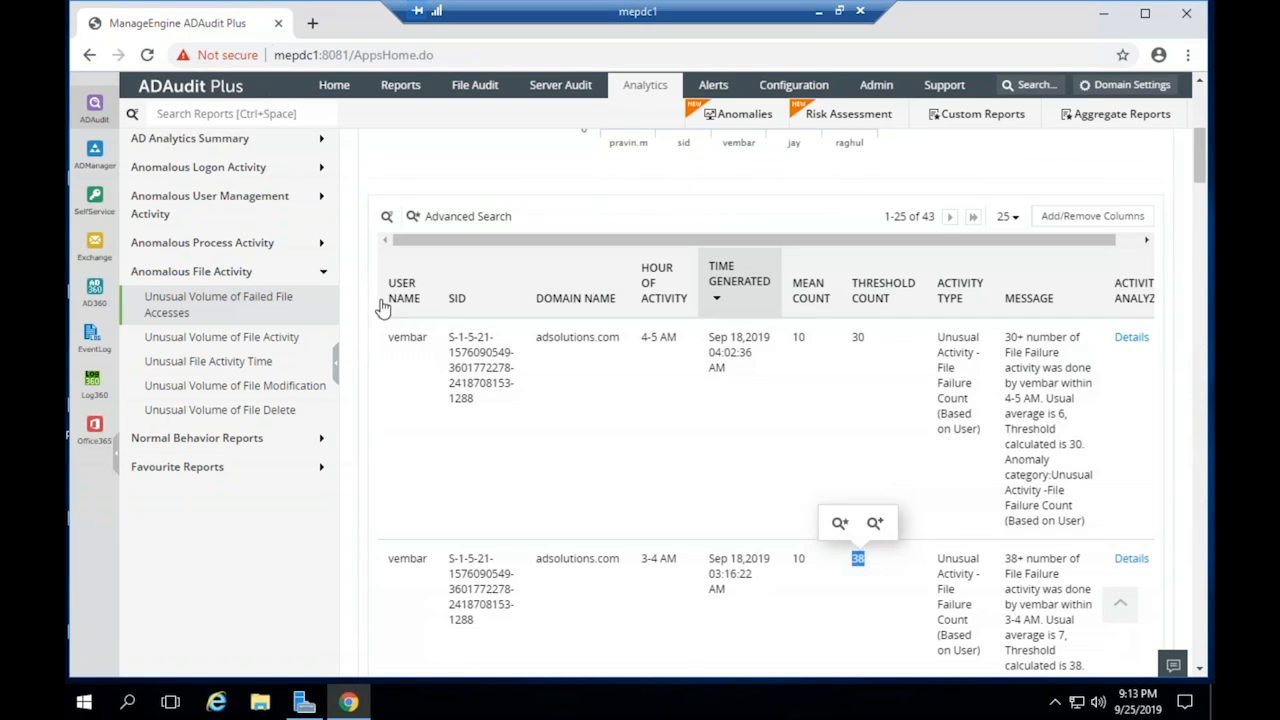
Copy the username from the first Unusual Volume of Failed File Accesses record
double_click(407, 337)
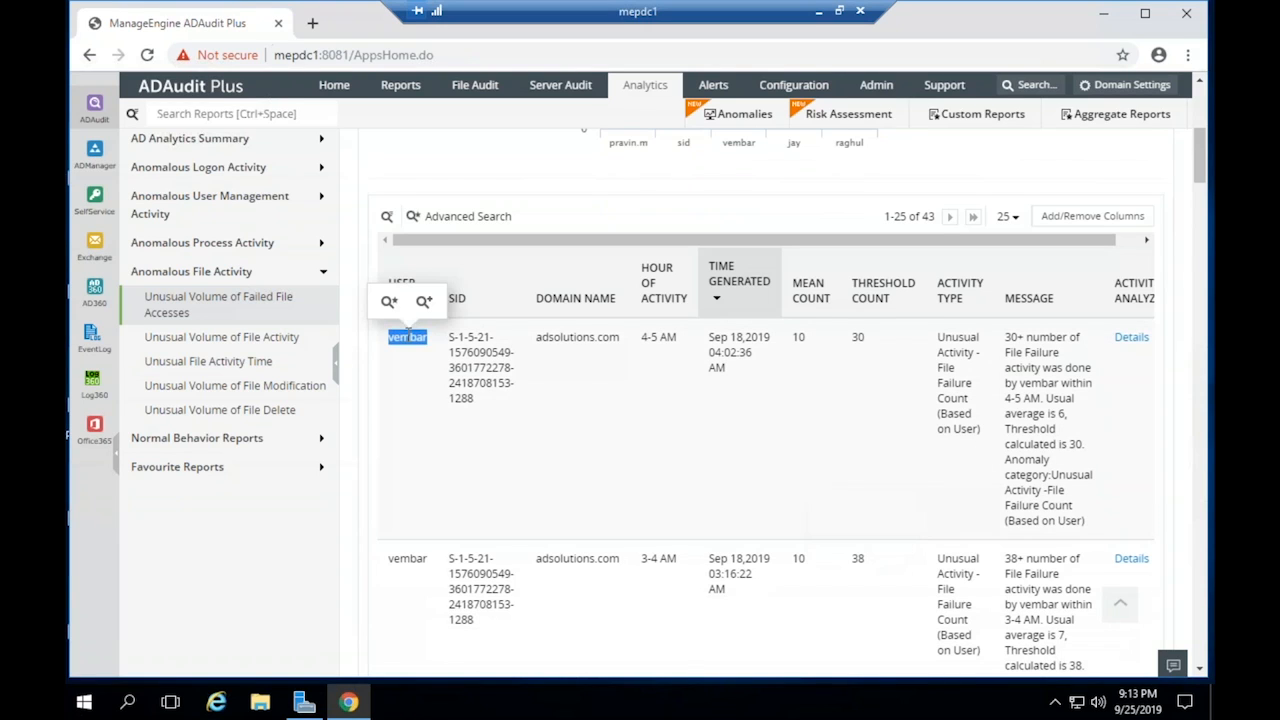
right_click(423, 332)
left_click(430, 343)
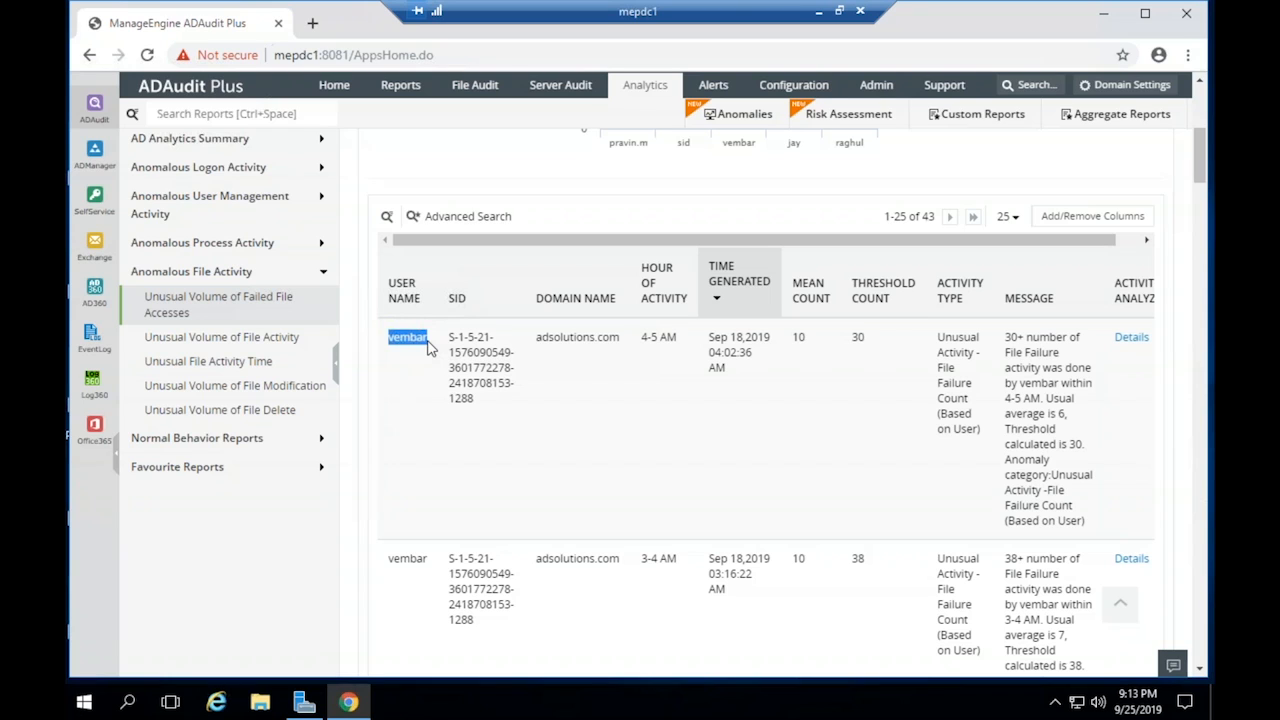
right_click(408, 340)
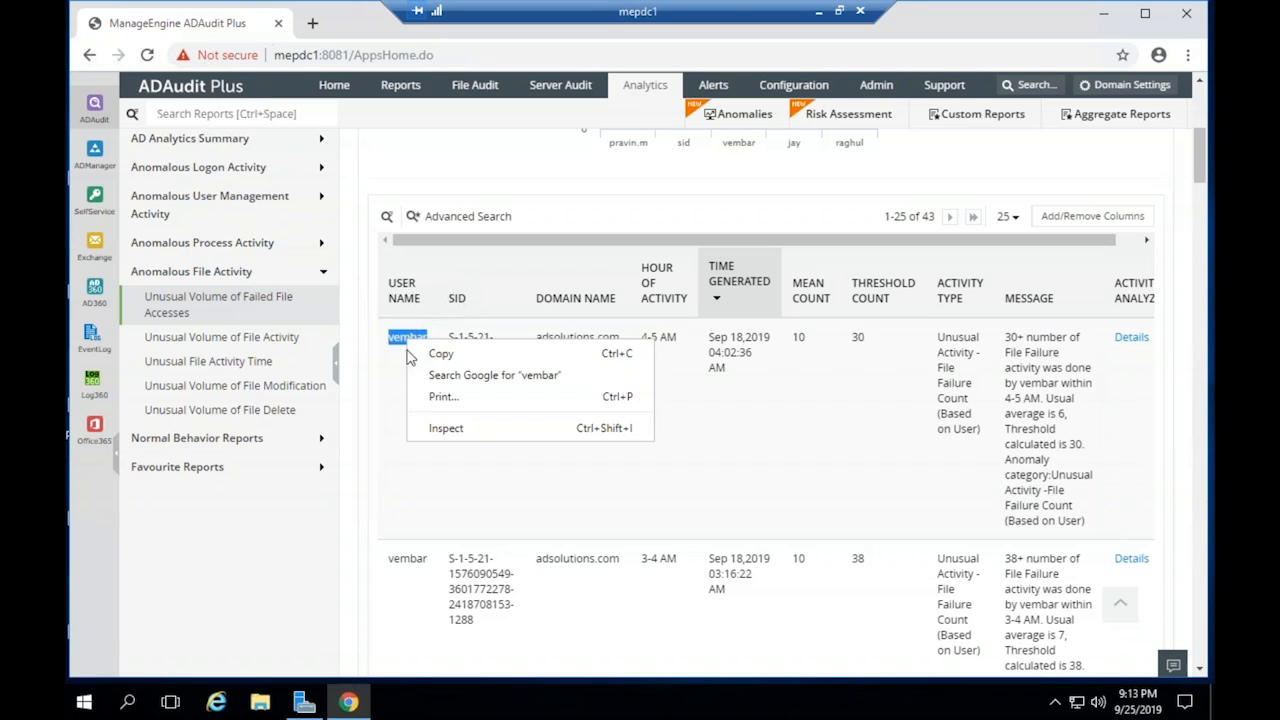
left_click(432, 349)
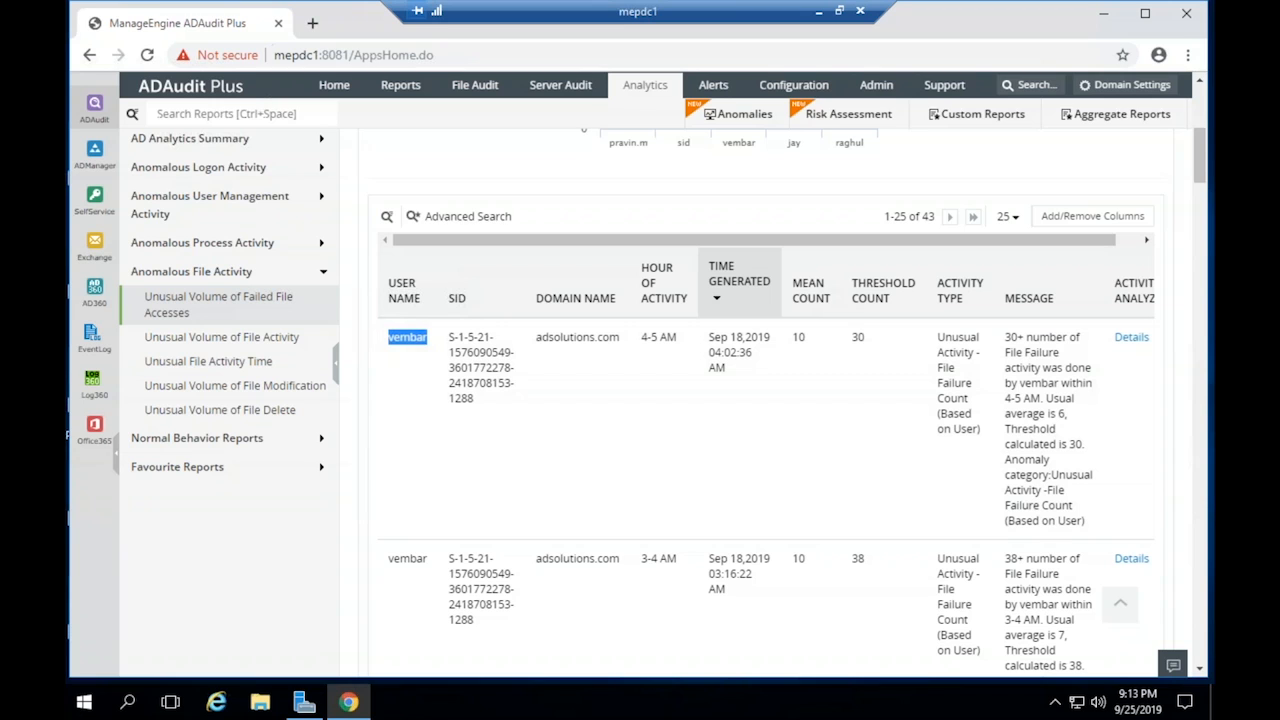
Search across ADAudit Plus for the copied username and open the first matching adsolutions.com user's aggregate report
left_click(1040, 88)
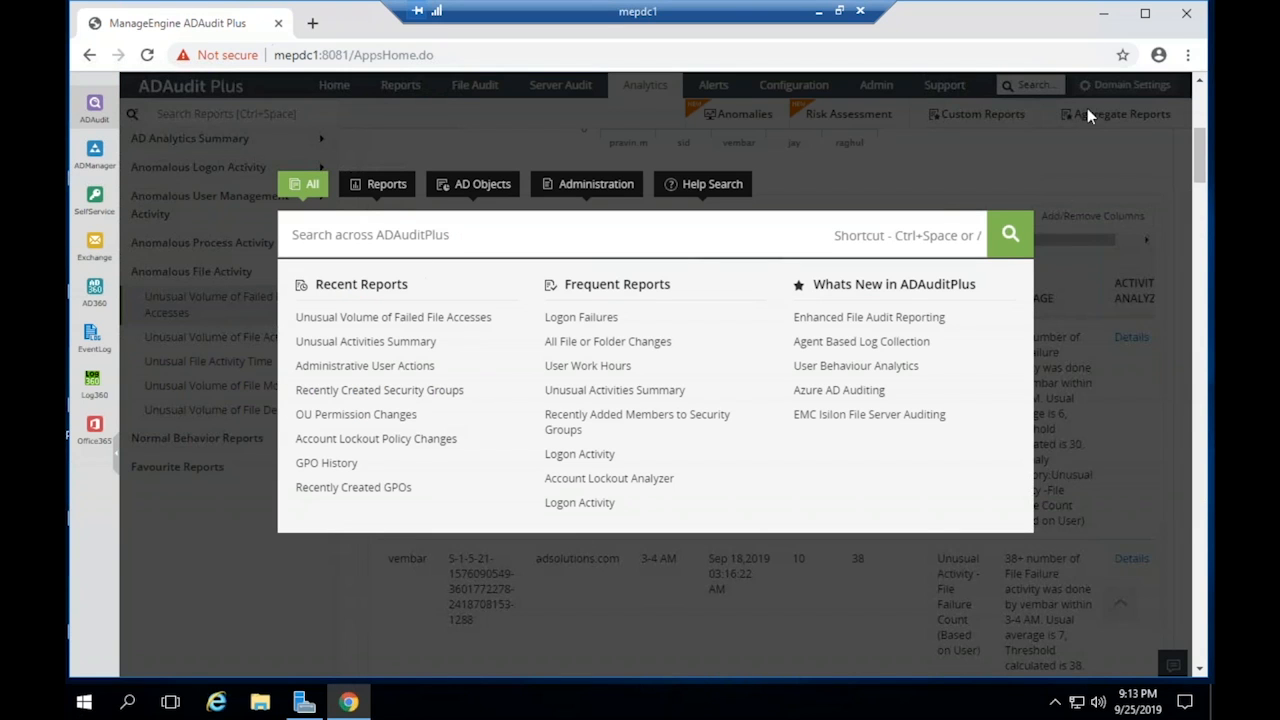
left_click(1021, 115)
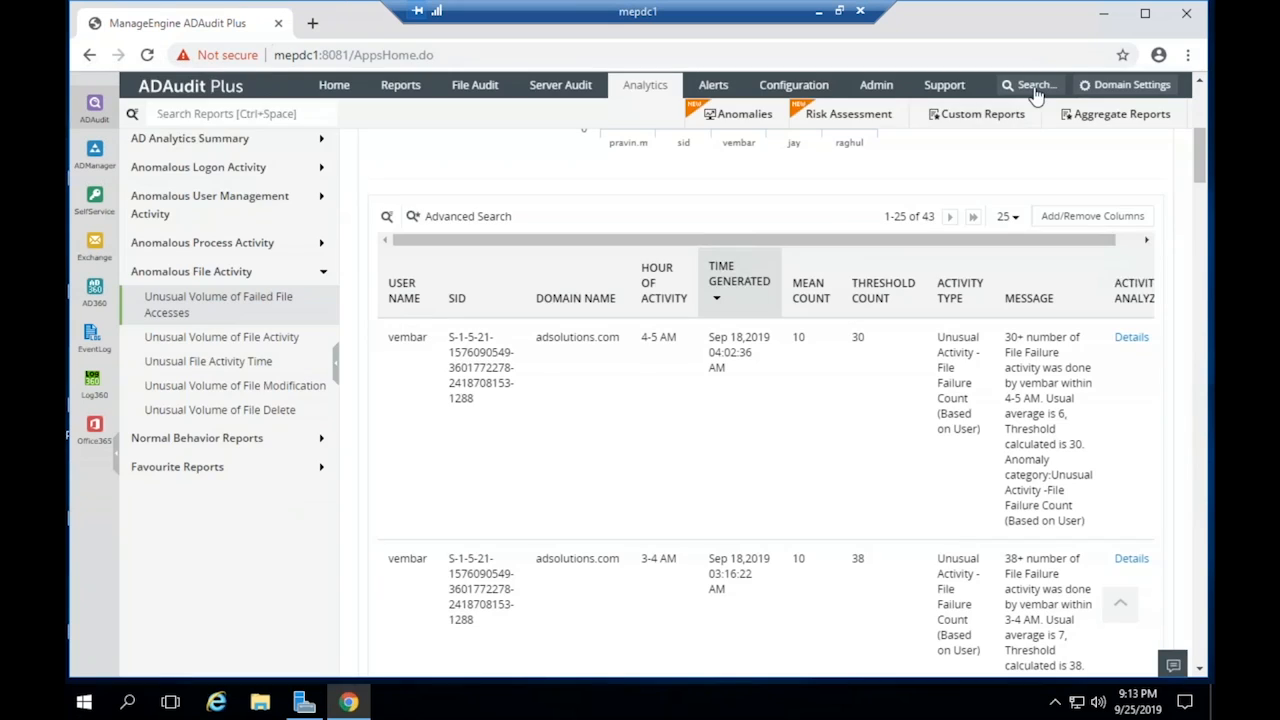
left_click(1030, 86)
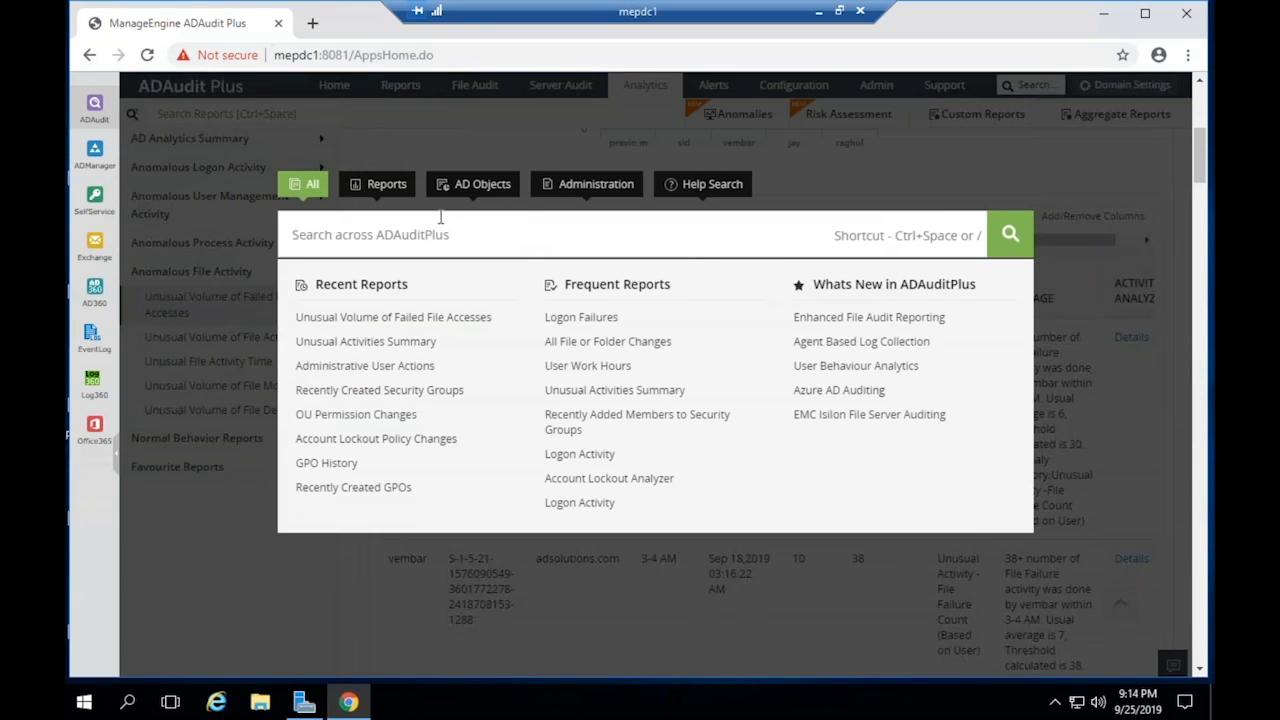
left_click(411, 232)
right_click(411, 234)
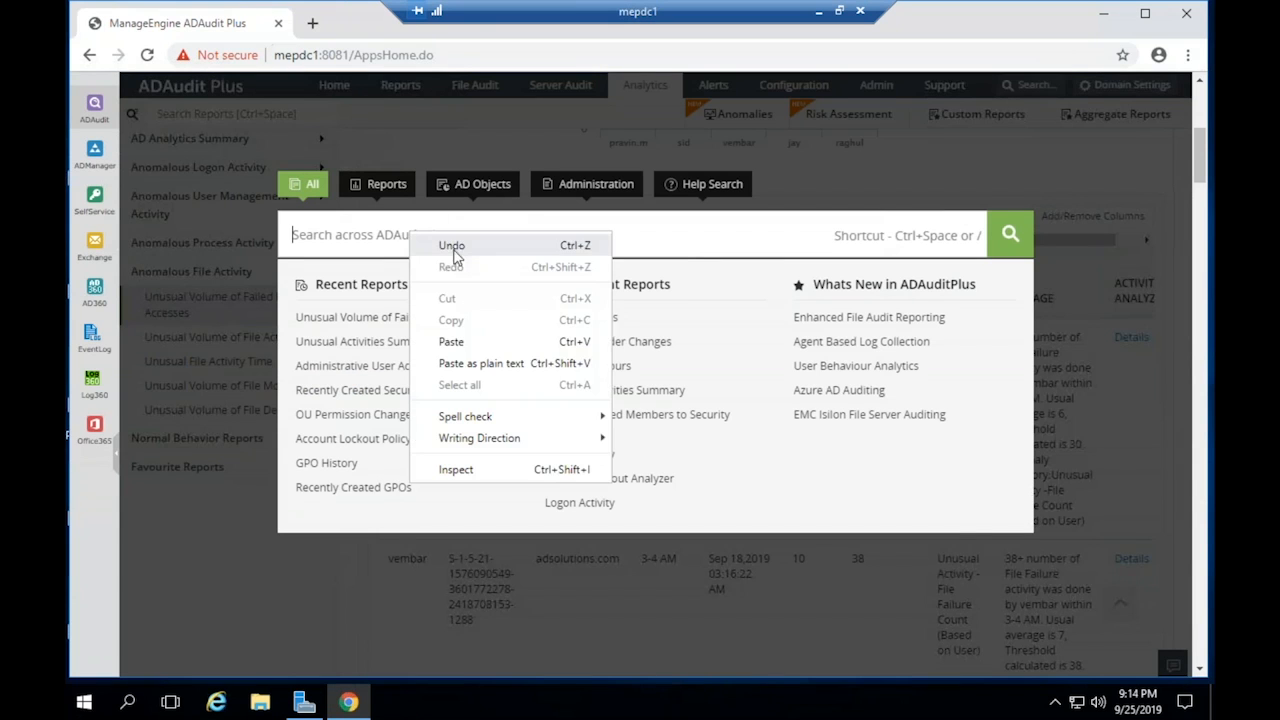
left_click(466, 341)
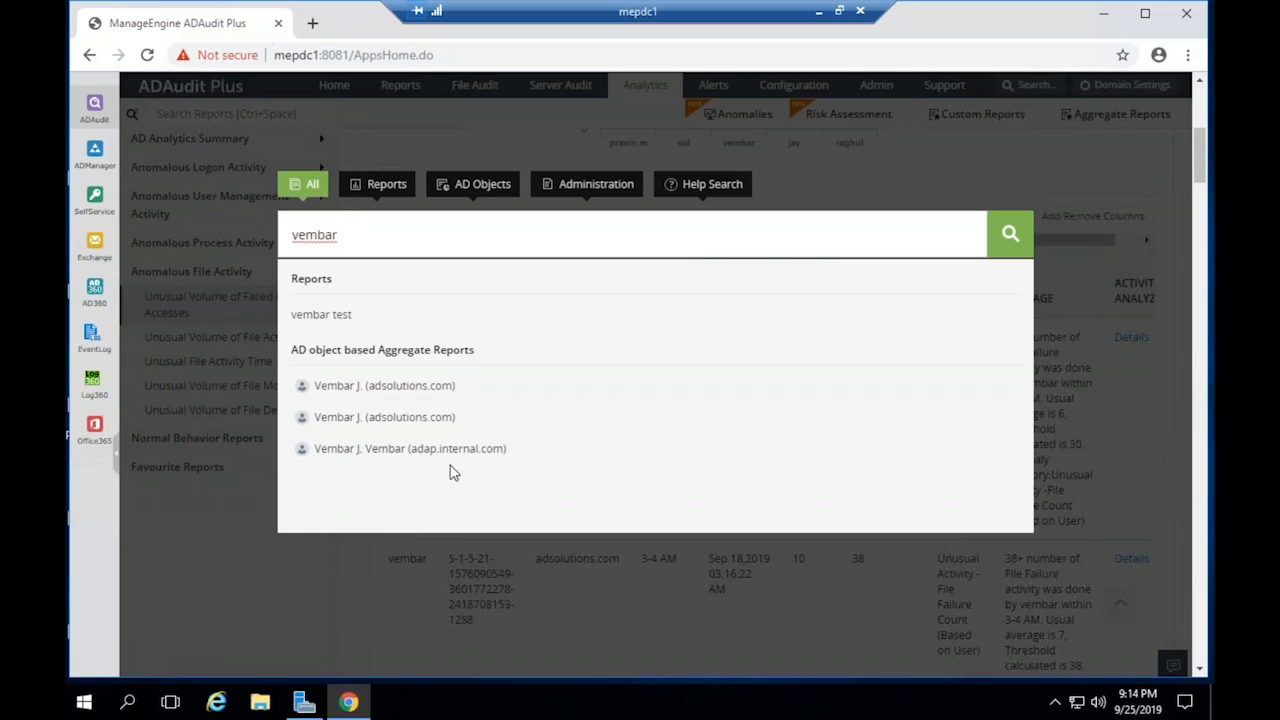
left_click(368, 398)
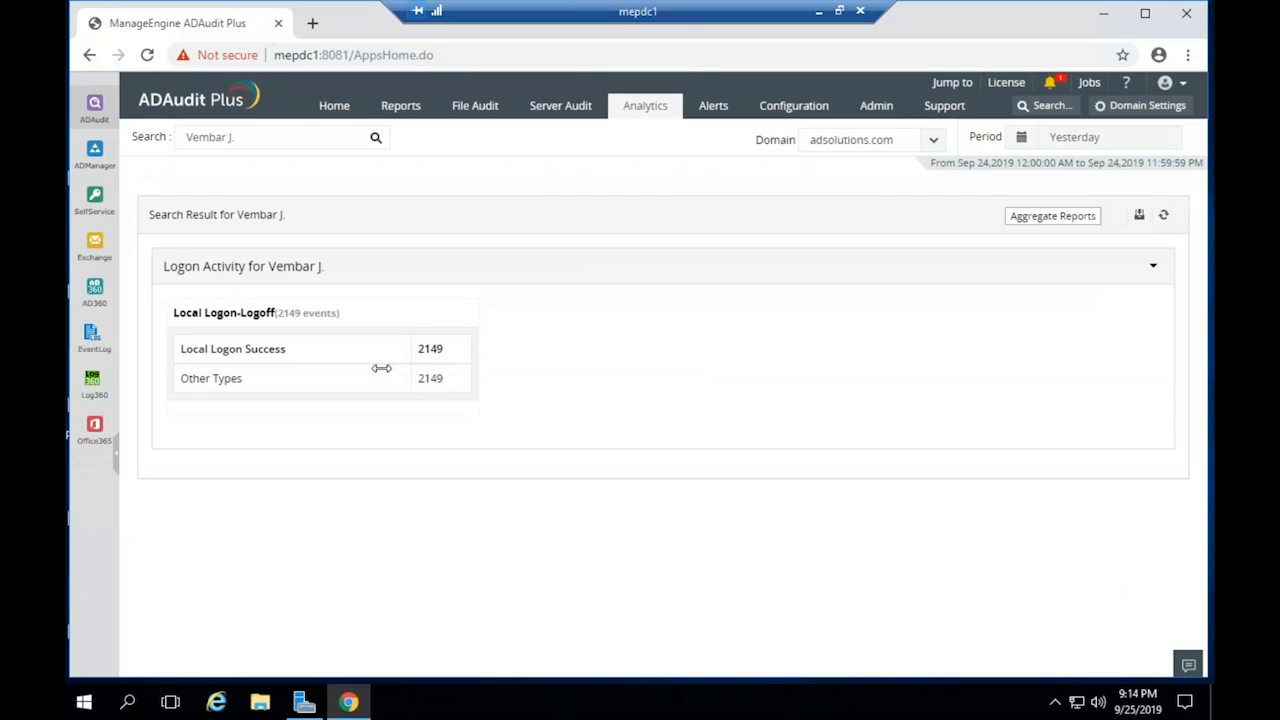
Set the user's aggregate report period to This Quarter and return to its Object History section
left_click(1108, 145)
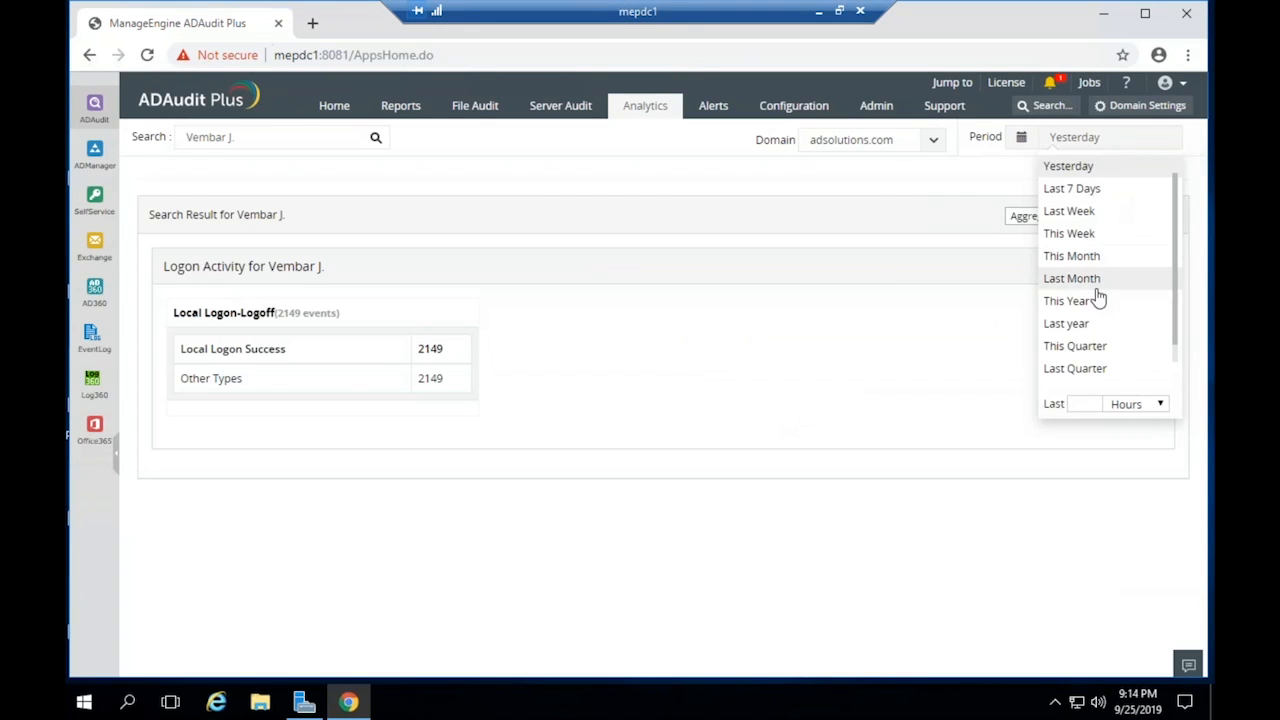
left_click(1085, 349)
scroll(928, 408, "down", 4)
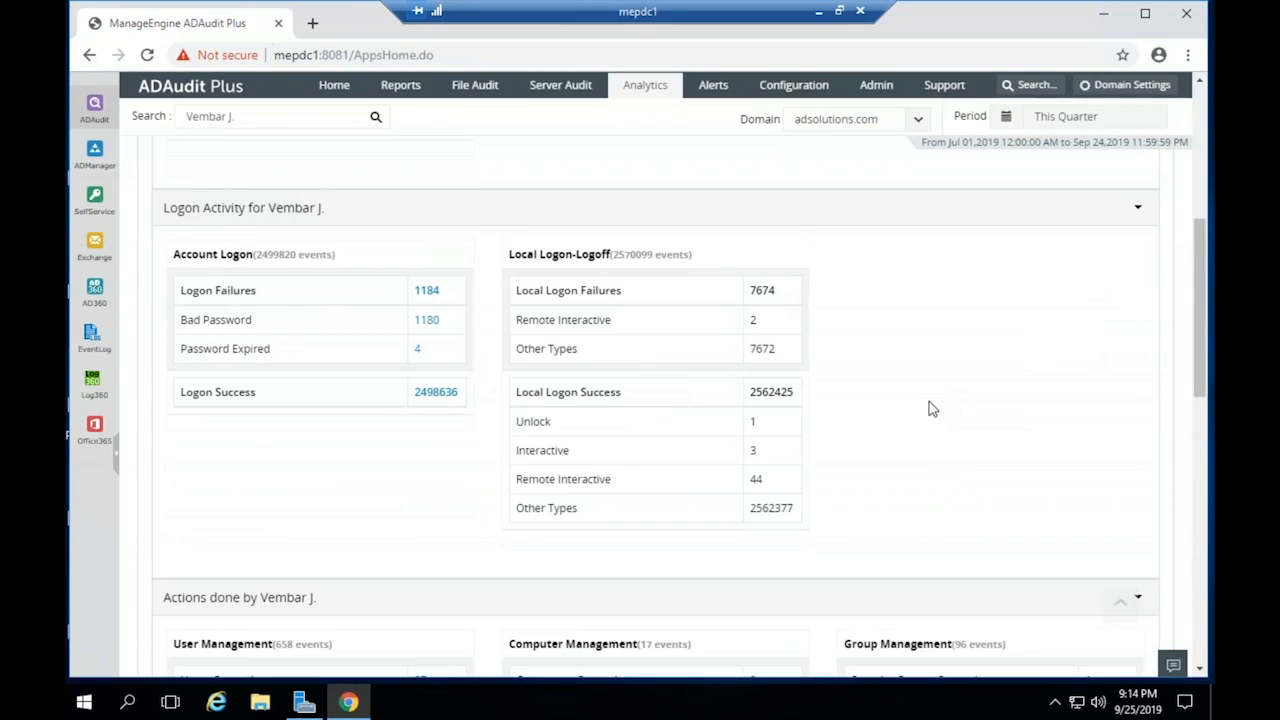
scroll(928, 408, "up", 3)
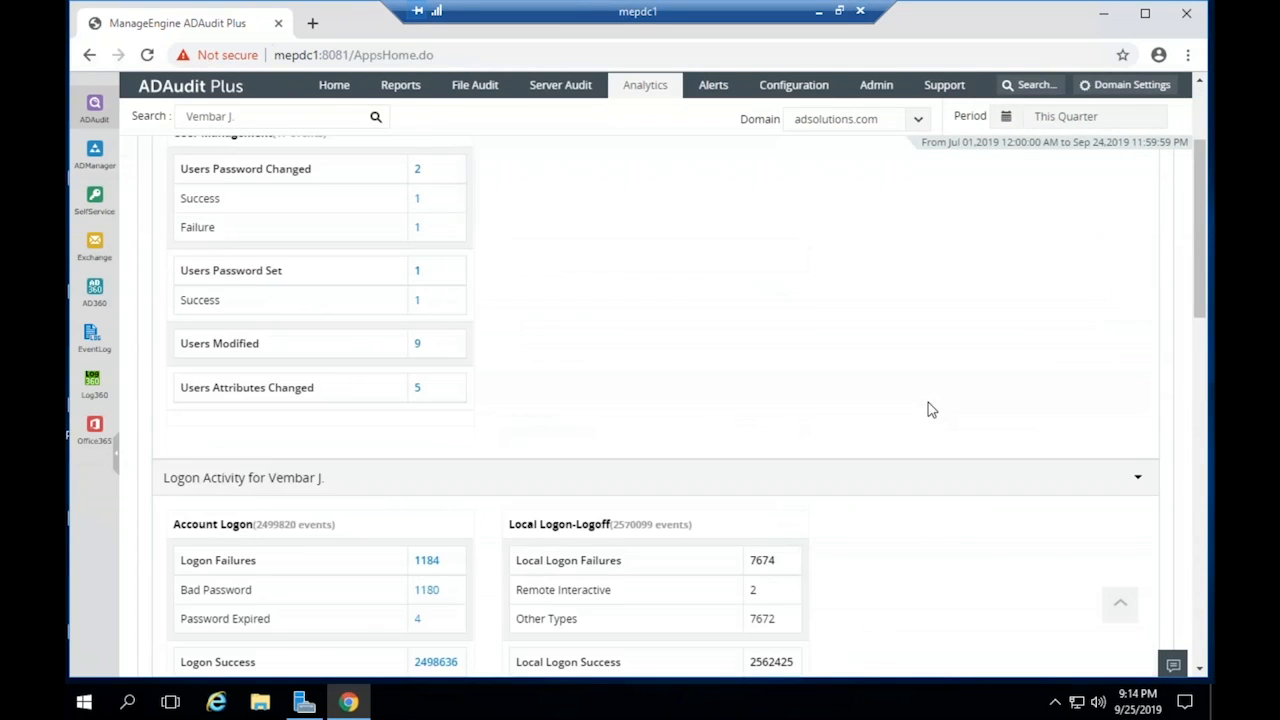
scroll(928, 408, "up", 2)
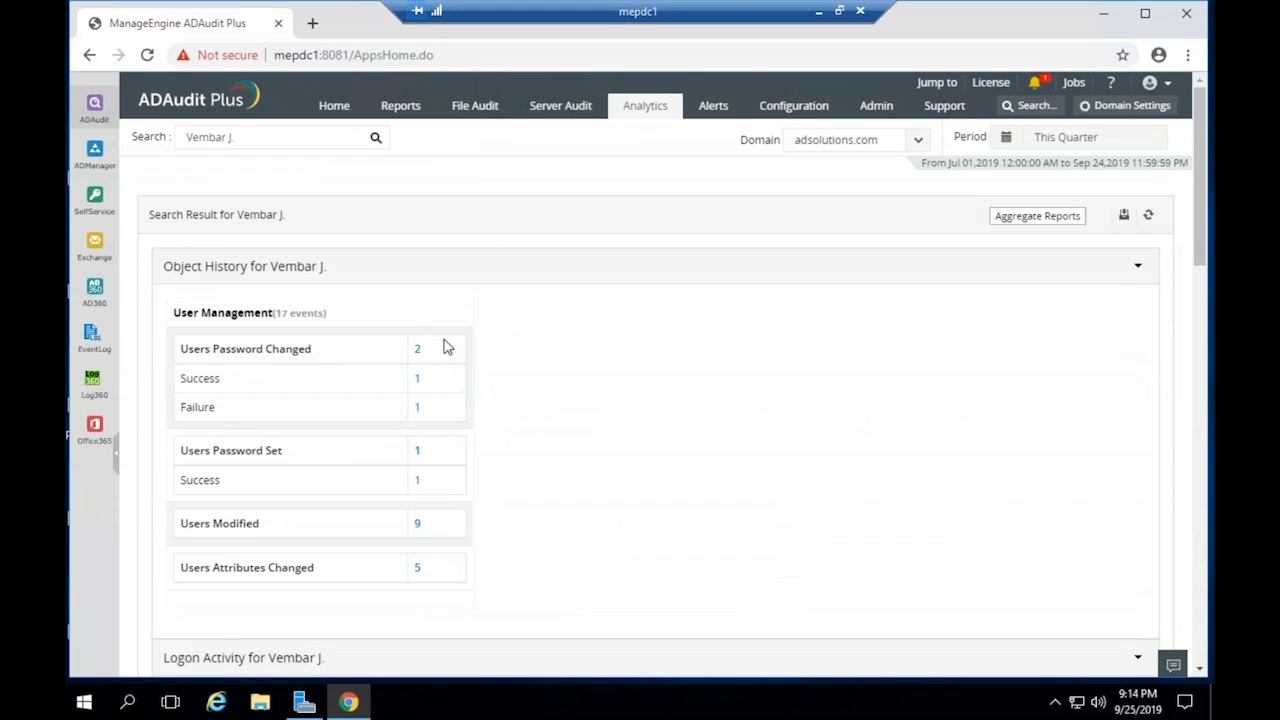
Examine the user's object history, logon activity, and user, computer and group management actions for the quarter
scroll(463, 387, "down", 1)
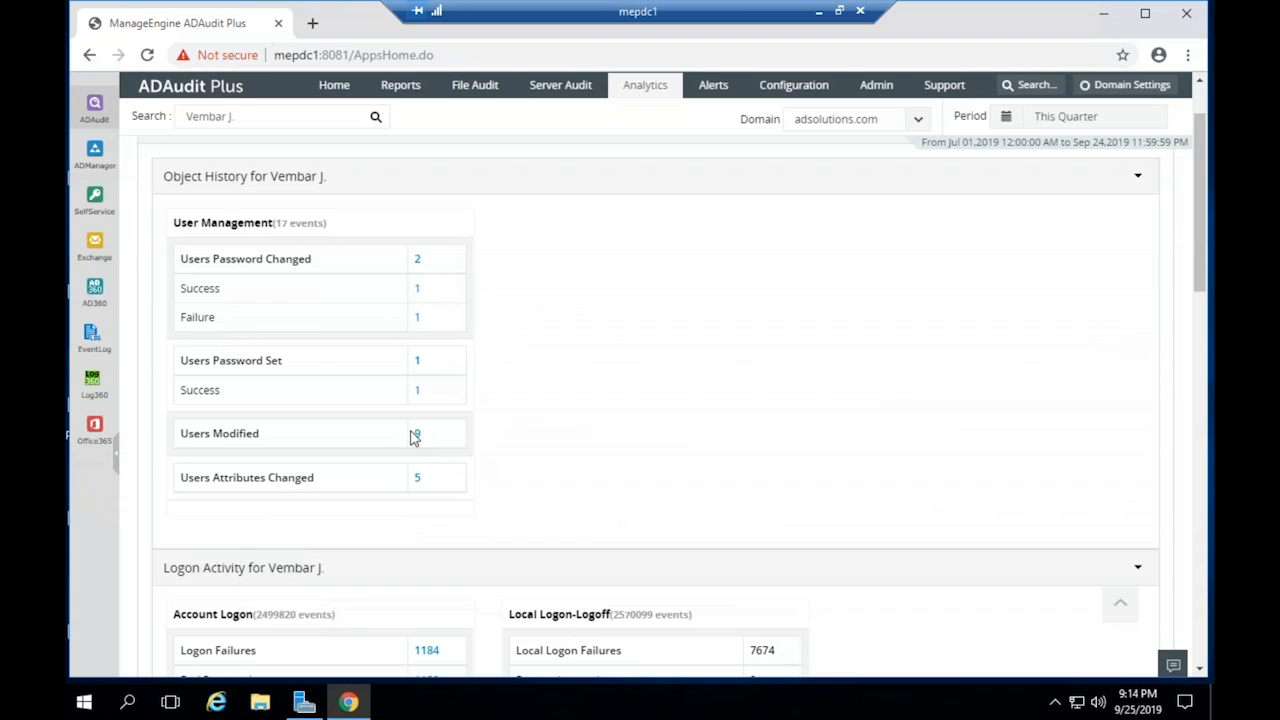
scroll(431, 497, "down", 2)
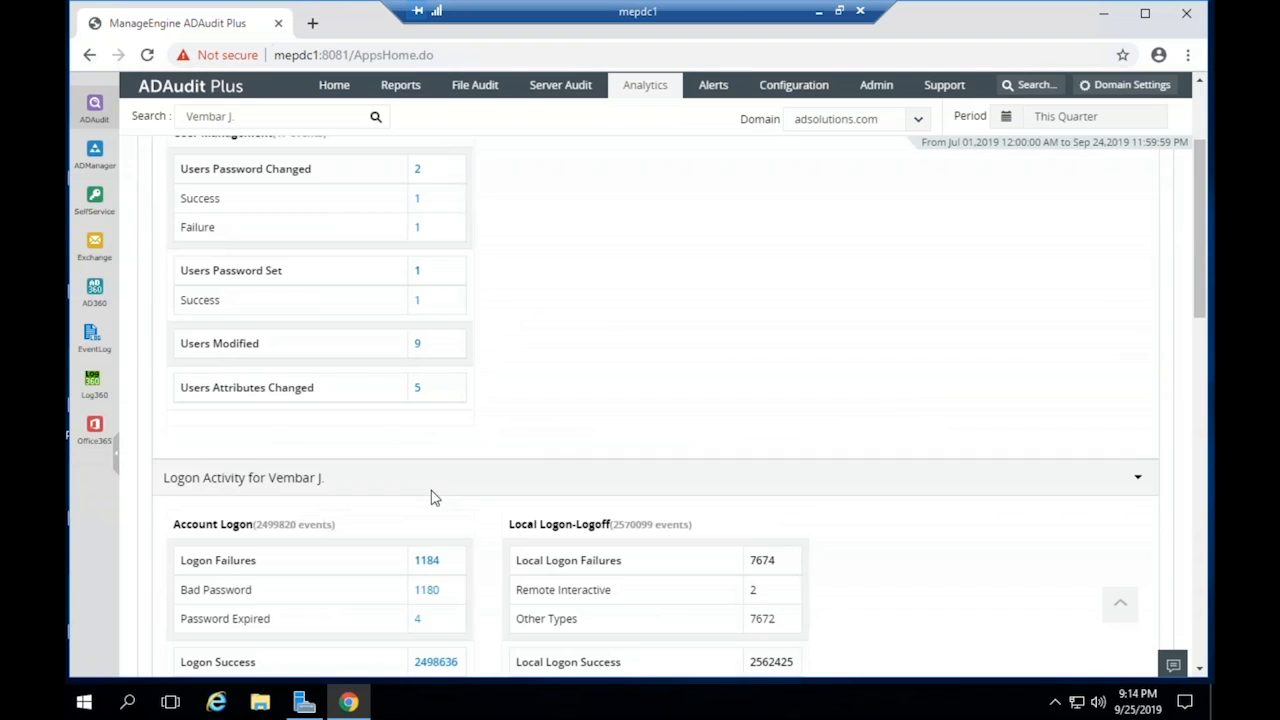
scroll(428, 497, "down", 1)
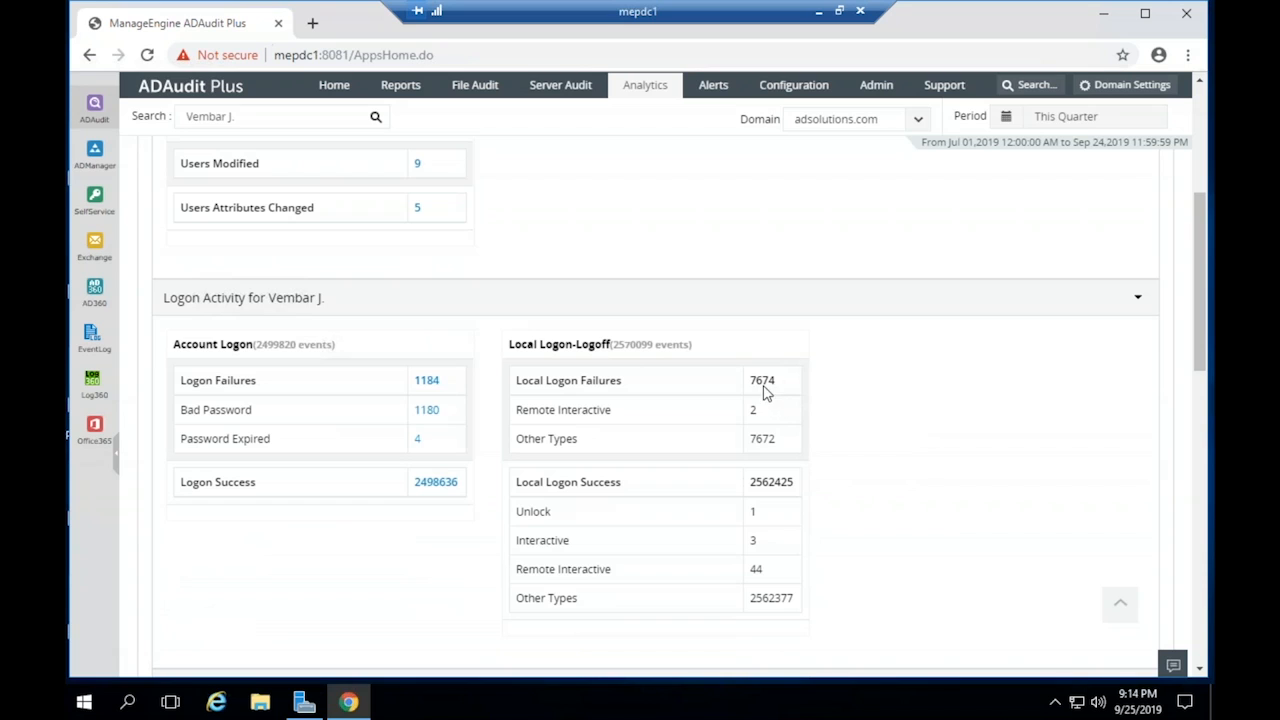
scroll(765, 445, "down", 3)
scroll(770, 500, "down", 1)
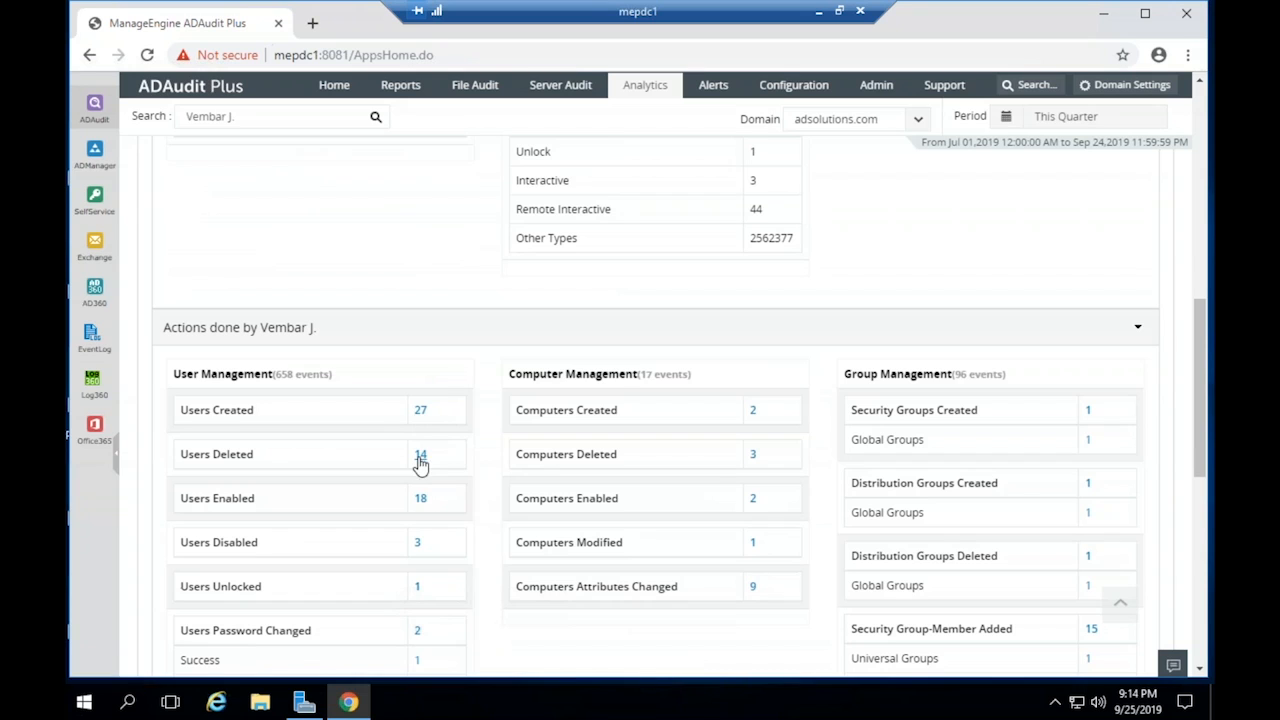
scroll(428, 490, "down", 2)
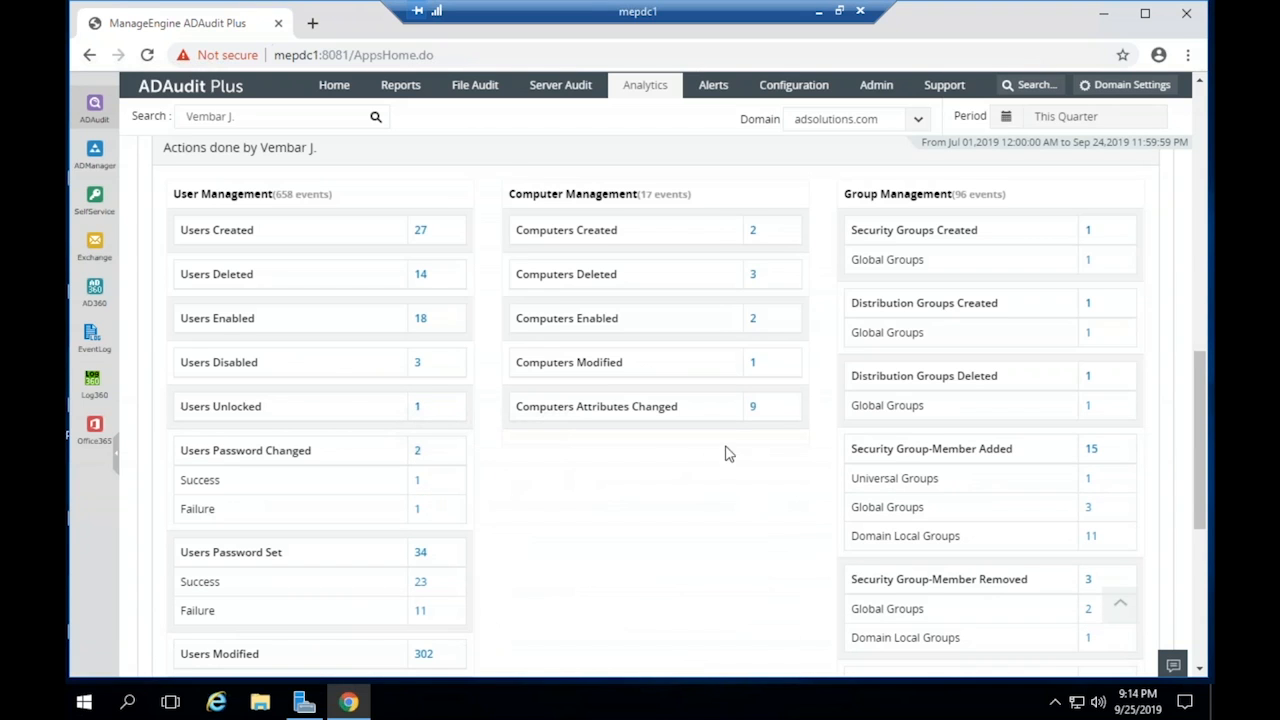
scroll(919, 403, "down", 1)
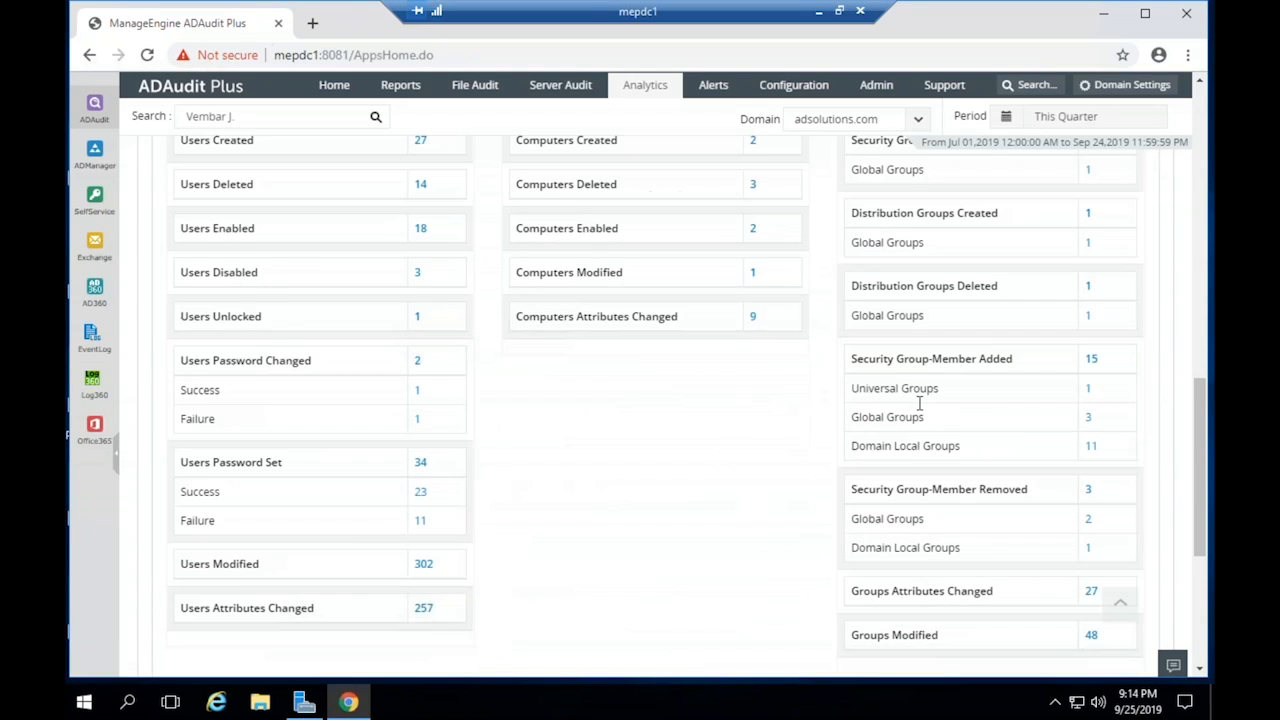
Open the GPO Modified records under the user's GPO Management actions, review the change details, and close them
scroll(975, 524, "down", 2)
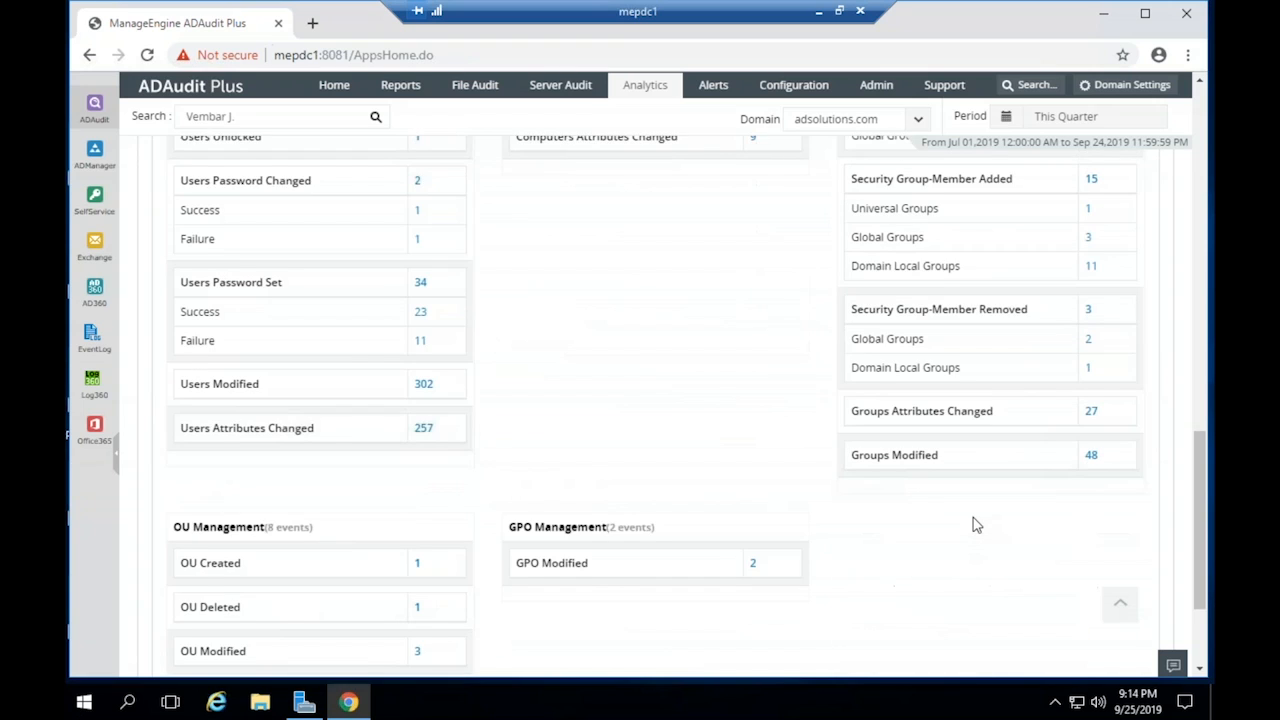
scroll(975, 524, "down", 1)
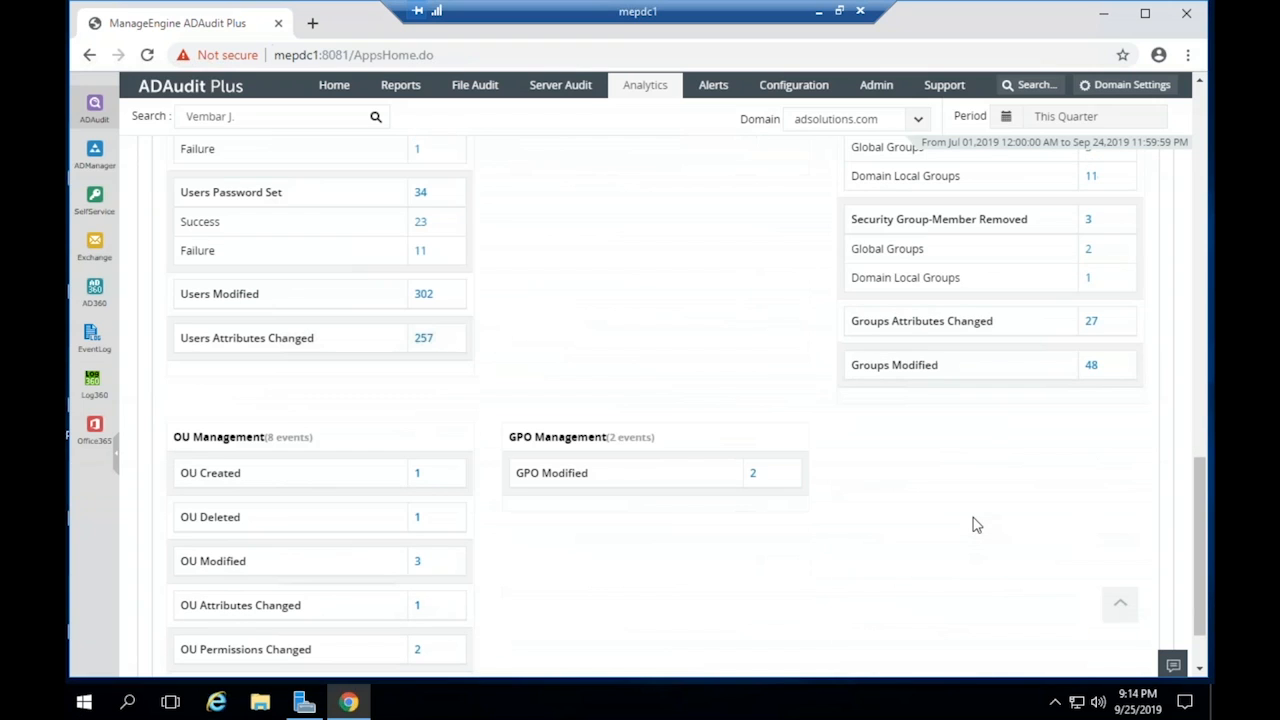
left_click(754, 476)
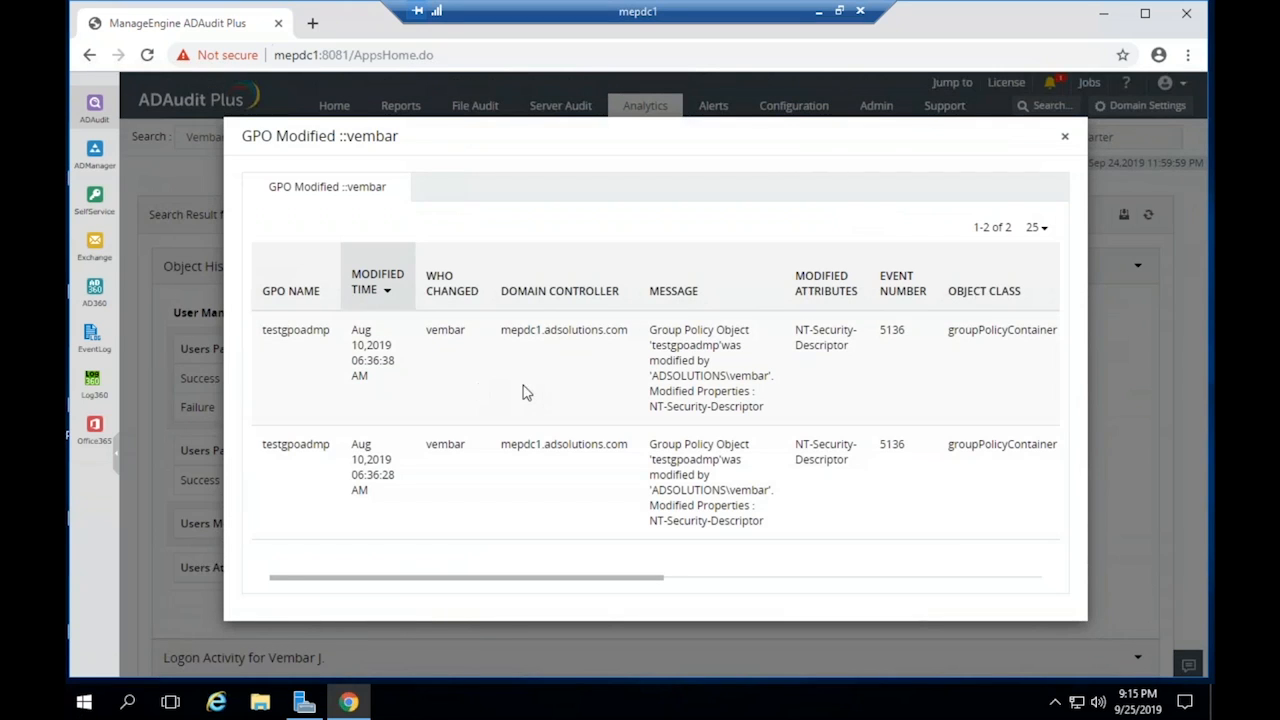
left_click(1066, 140)
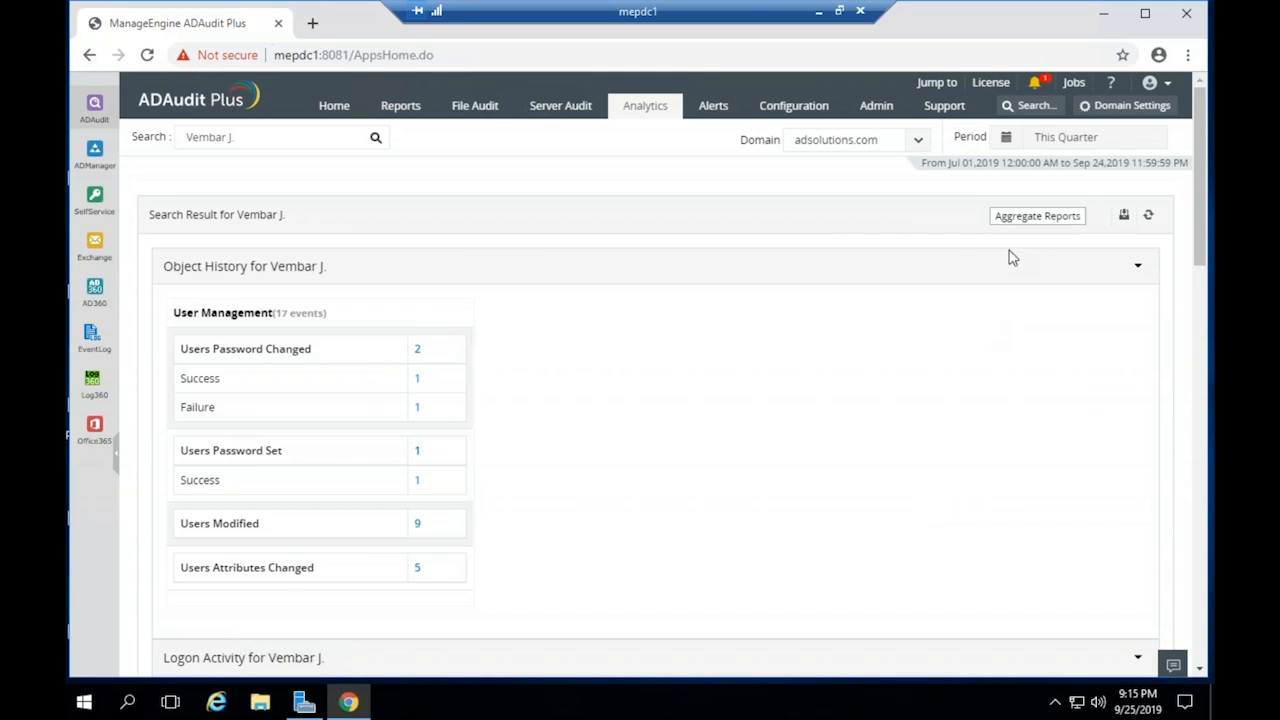
Search across ADAudit Plus for another user by first name and open the second matching adsolutions.com user's aggregate report
left_click(1030, 105)
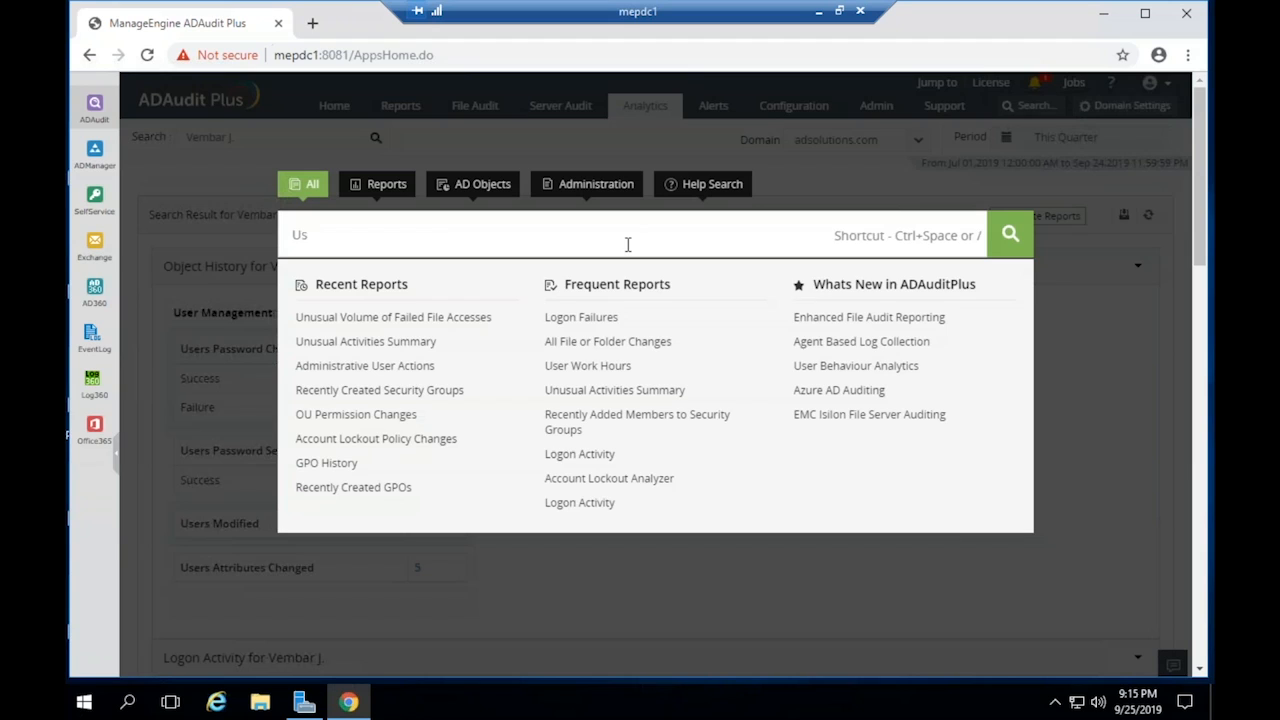
type("pravin")
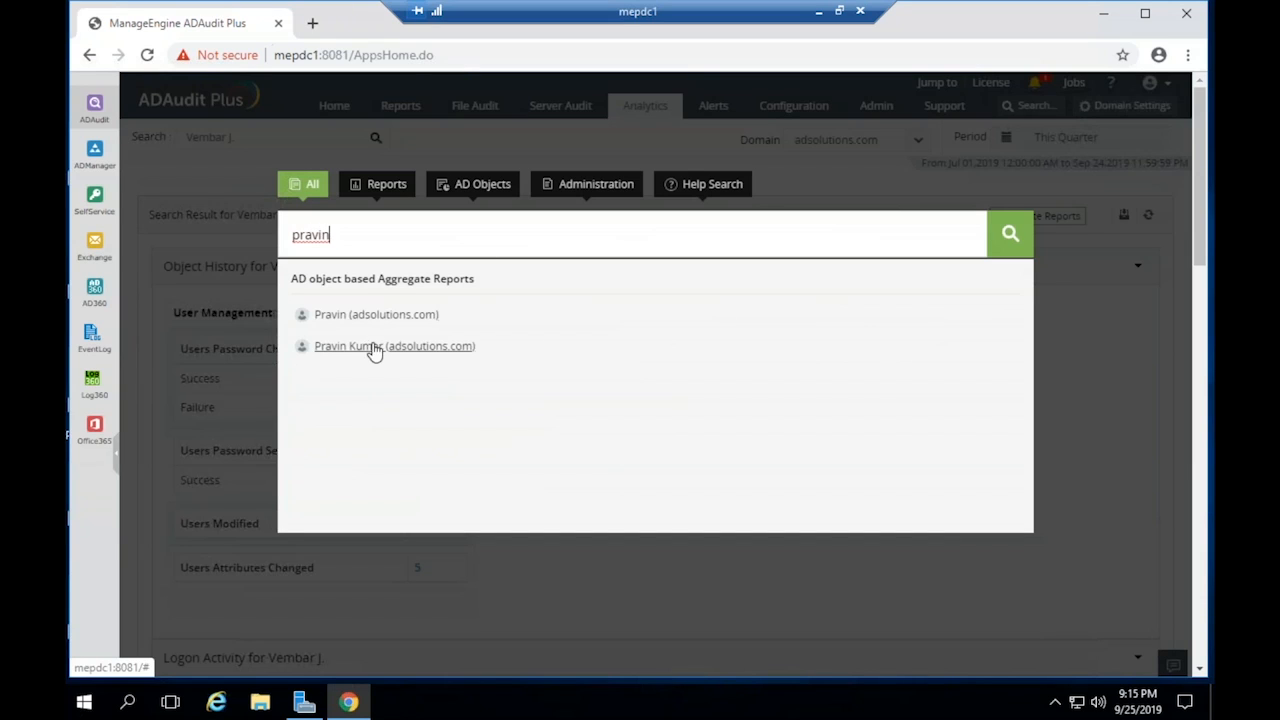
left_click(378, 348)
Set this user's report period to This Month and examine the object history, logon activity and actions done
left_click(1068, 140)
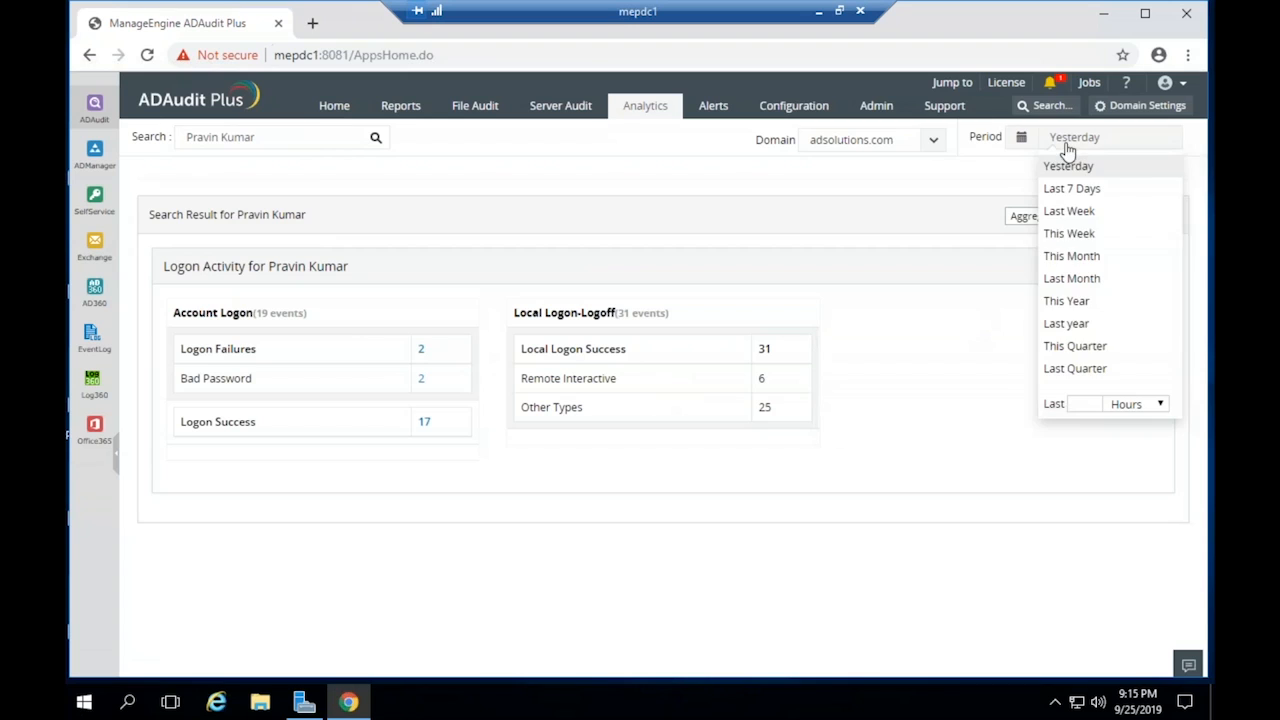
left_click(1087, 262)
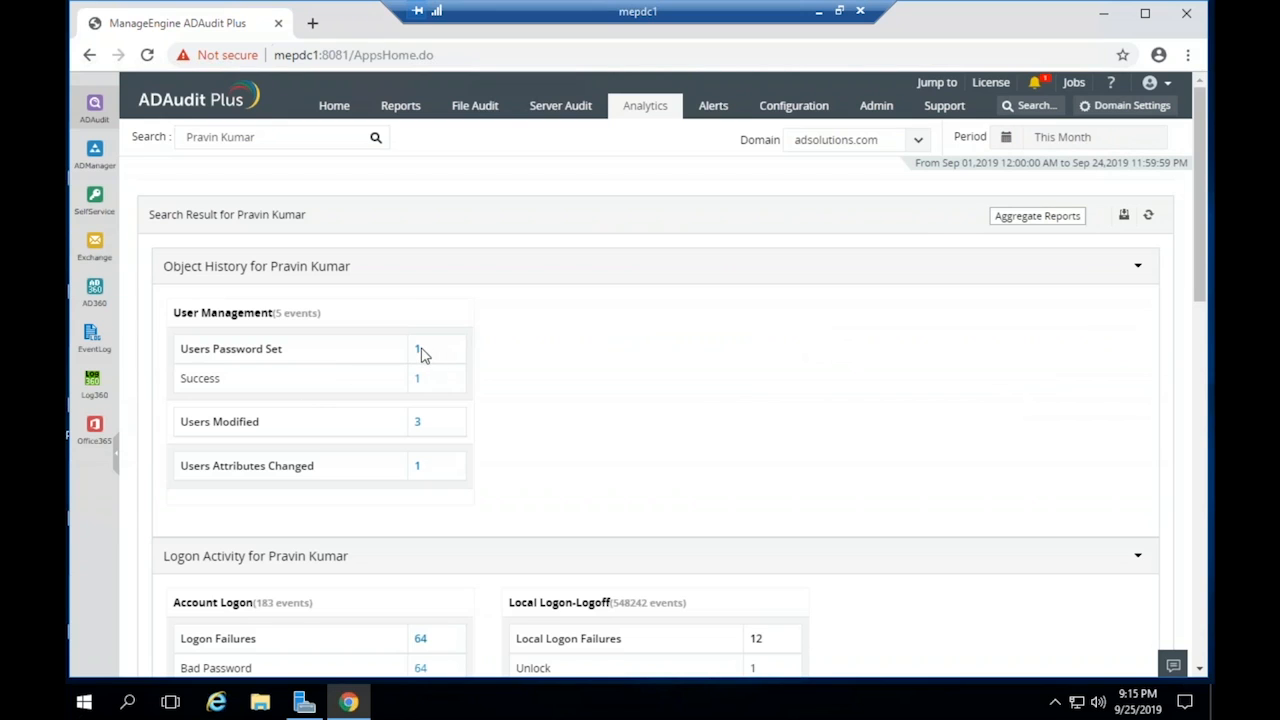
scroll(446, 389, "down", 3)
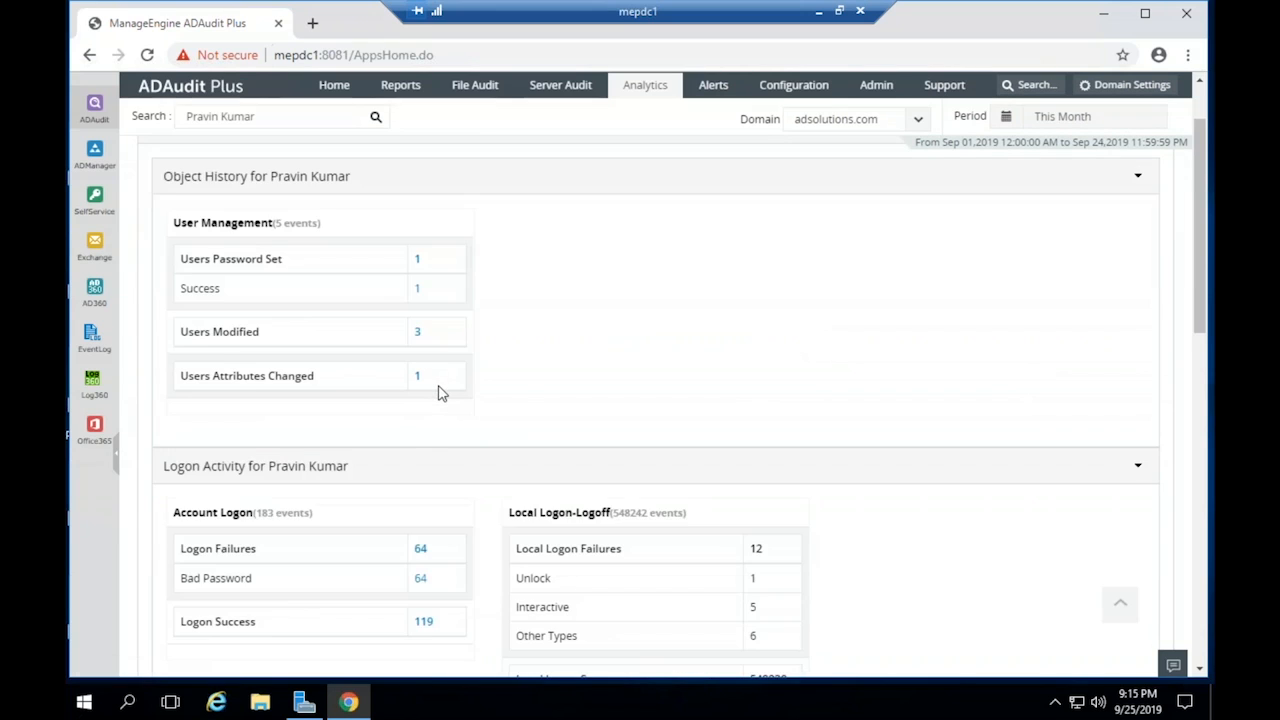
scroll(446, 398, "down", 2)
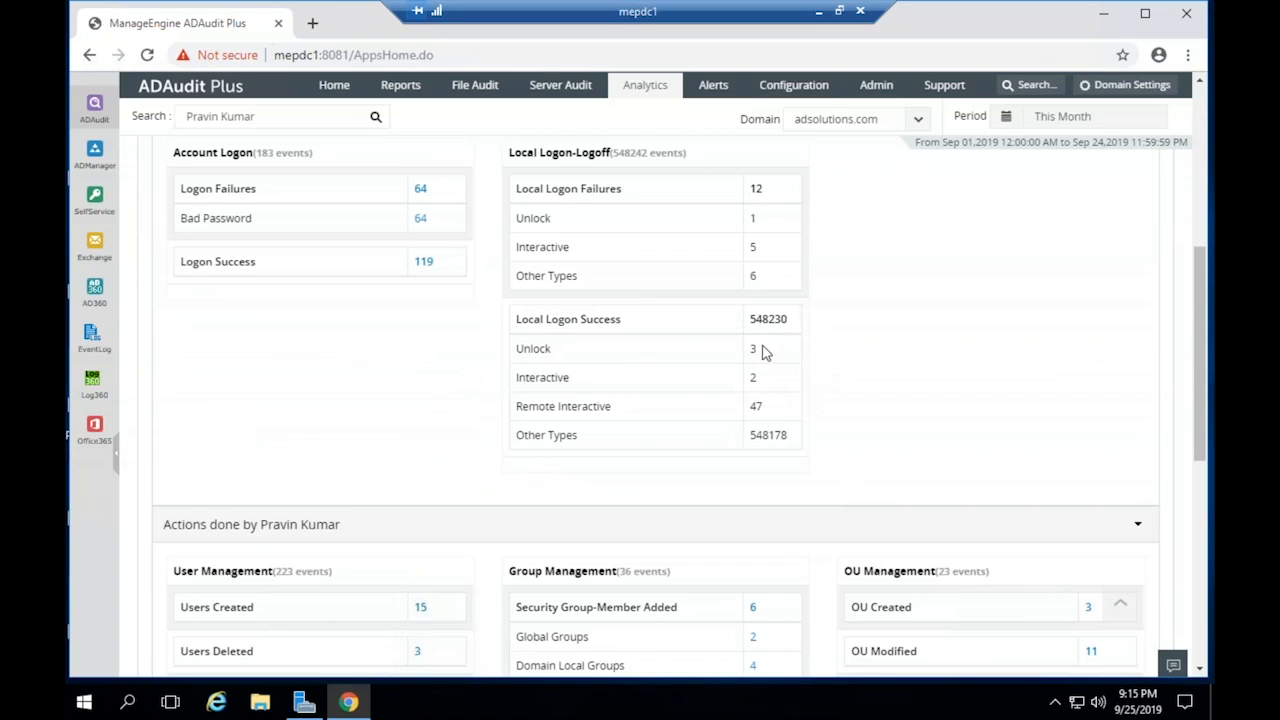
scroll(780, 451, "down", 3)
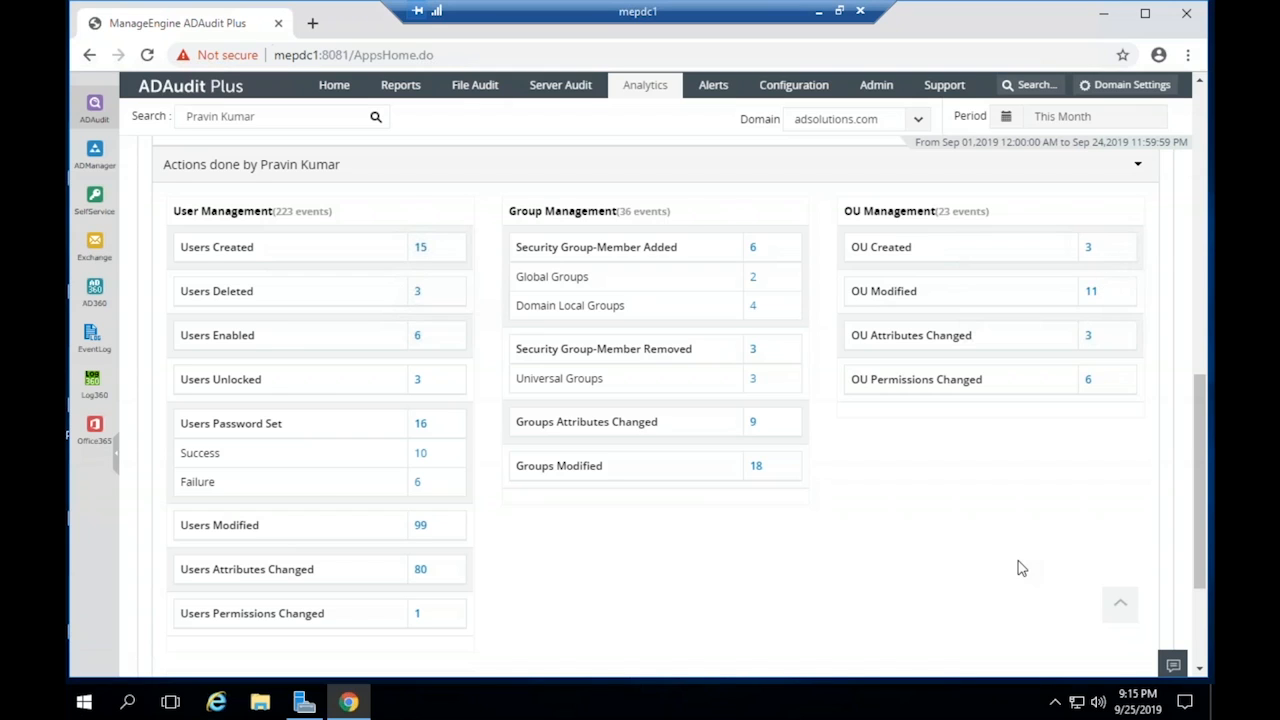
scroll(920, 544, "down", 3)
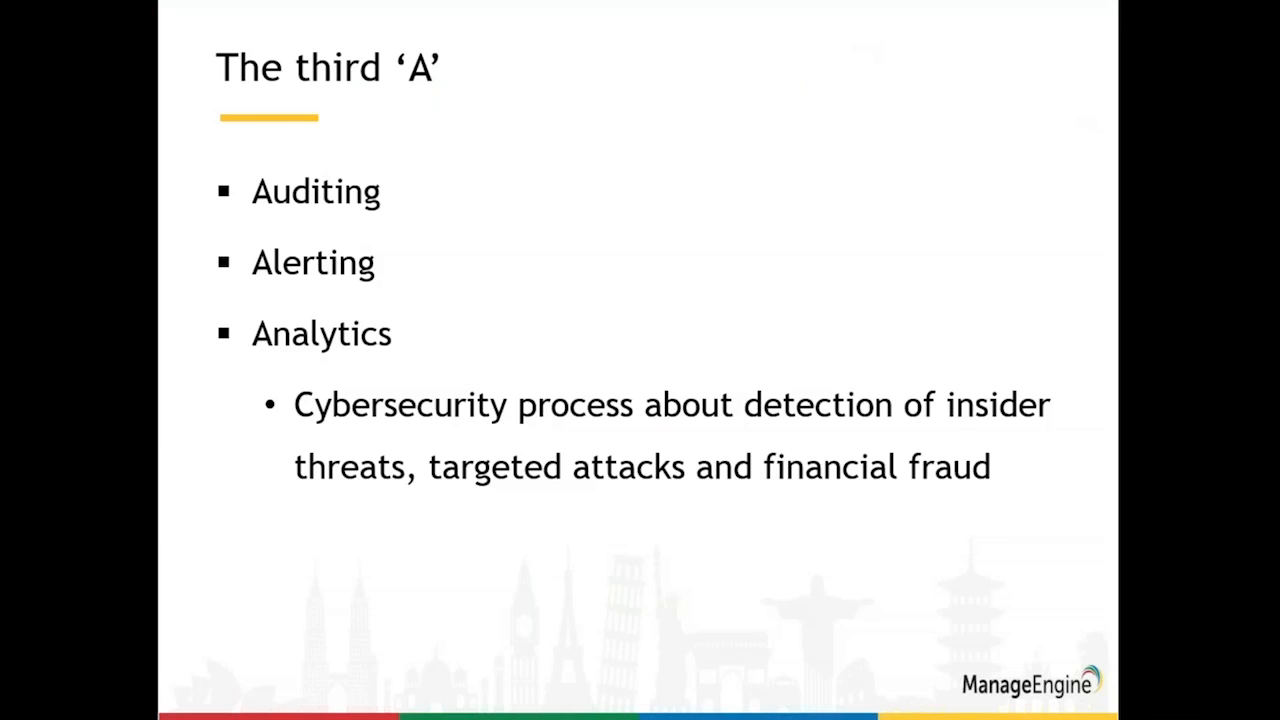
left_click(677, 400)
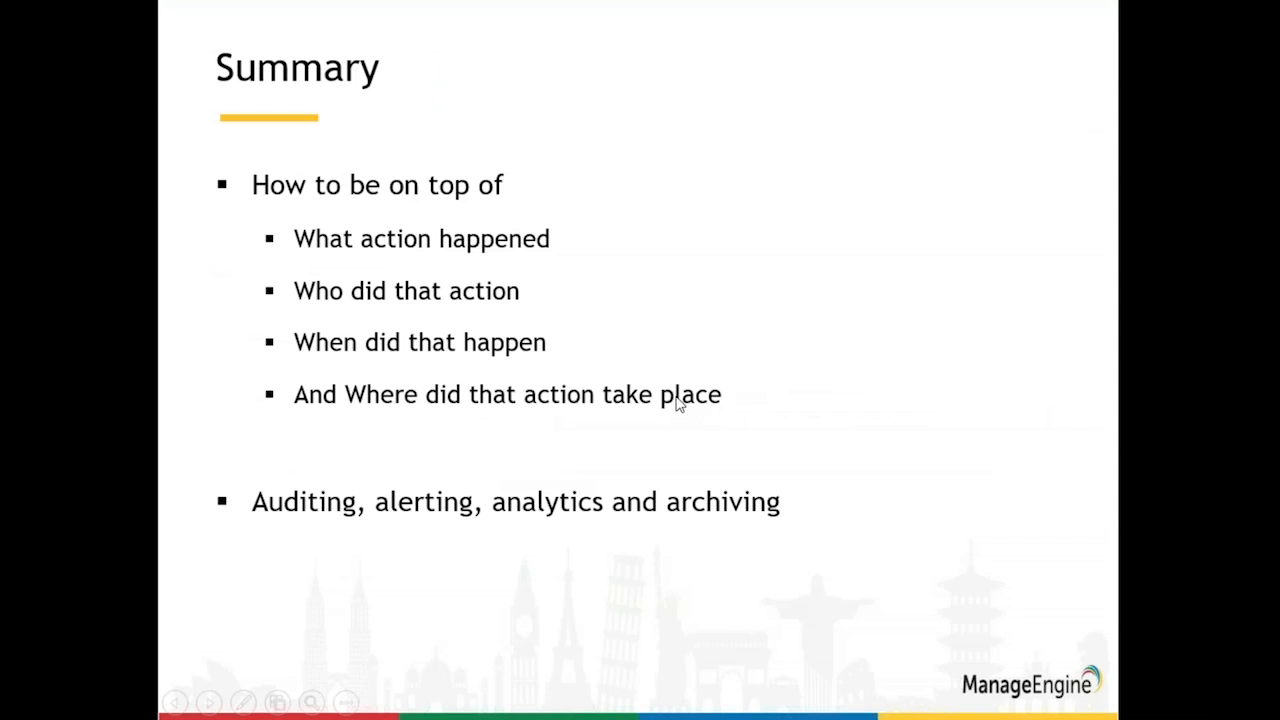